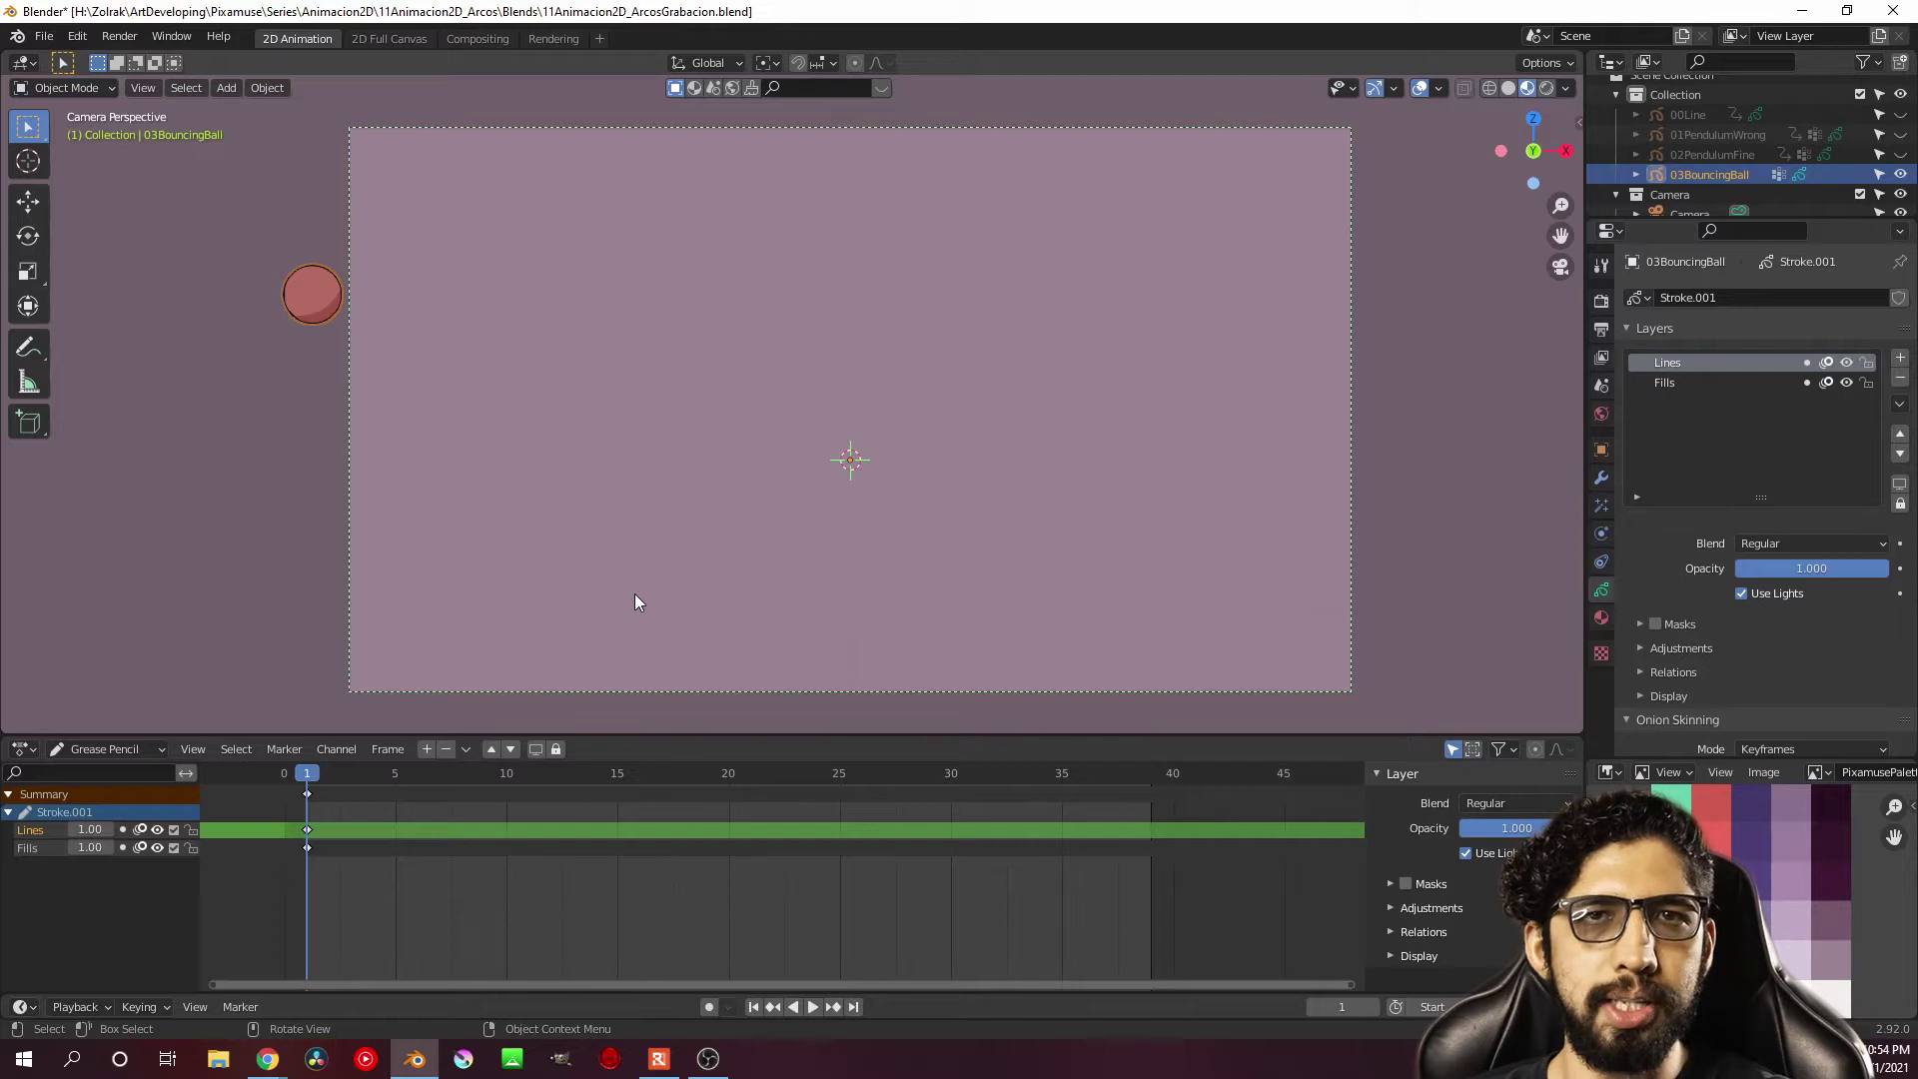
Add the Guia layer and move it to the bottom of the layer stack
left_click(1900, 359)
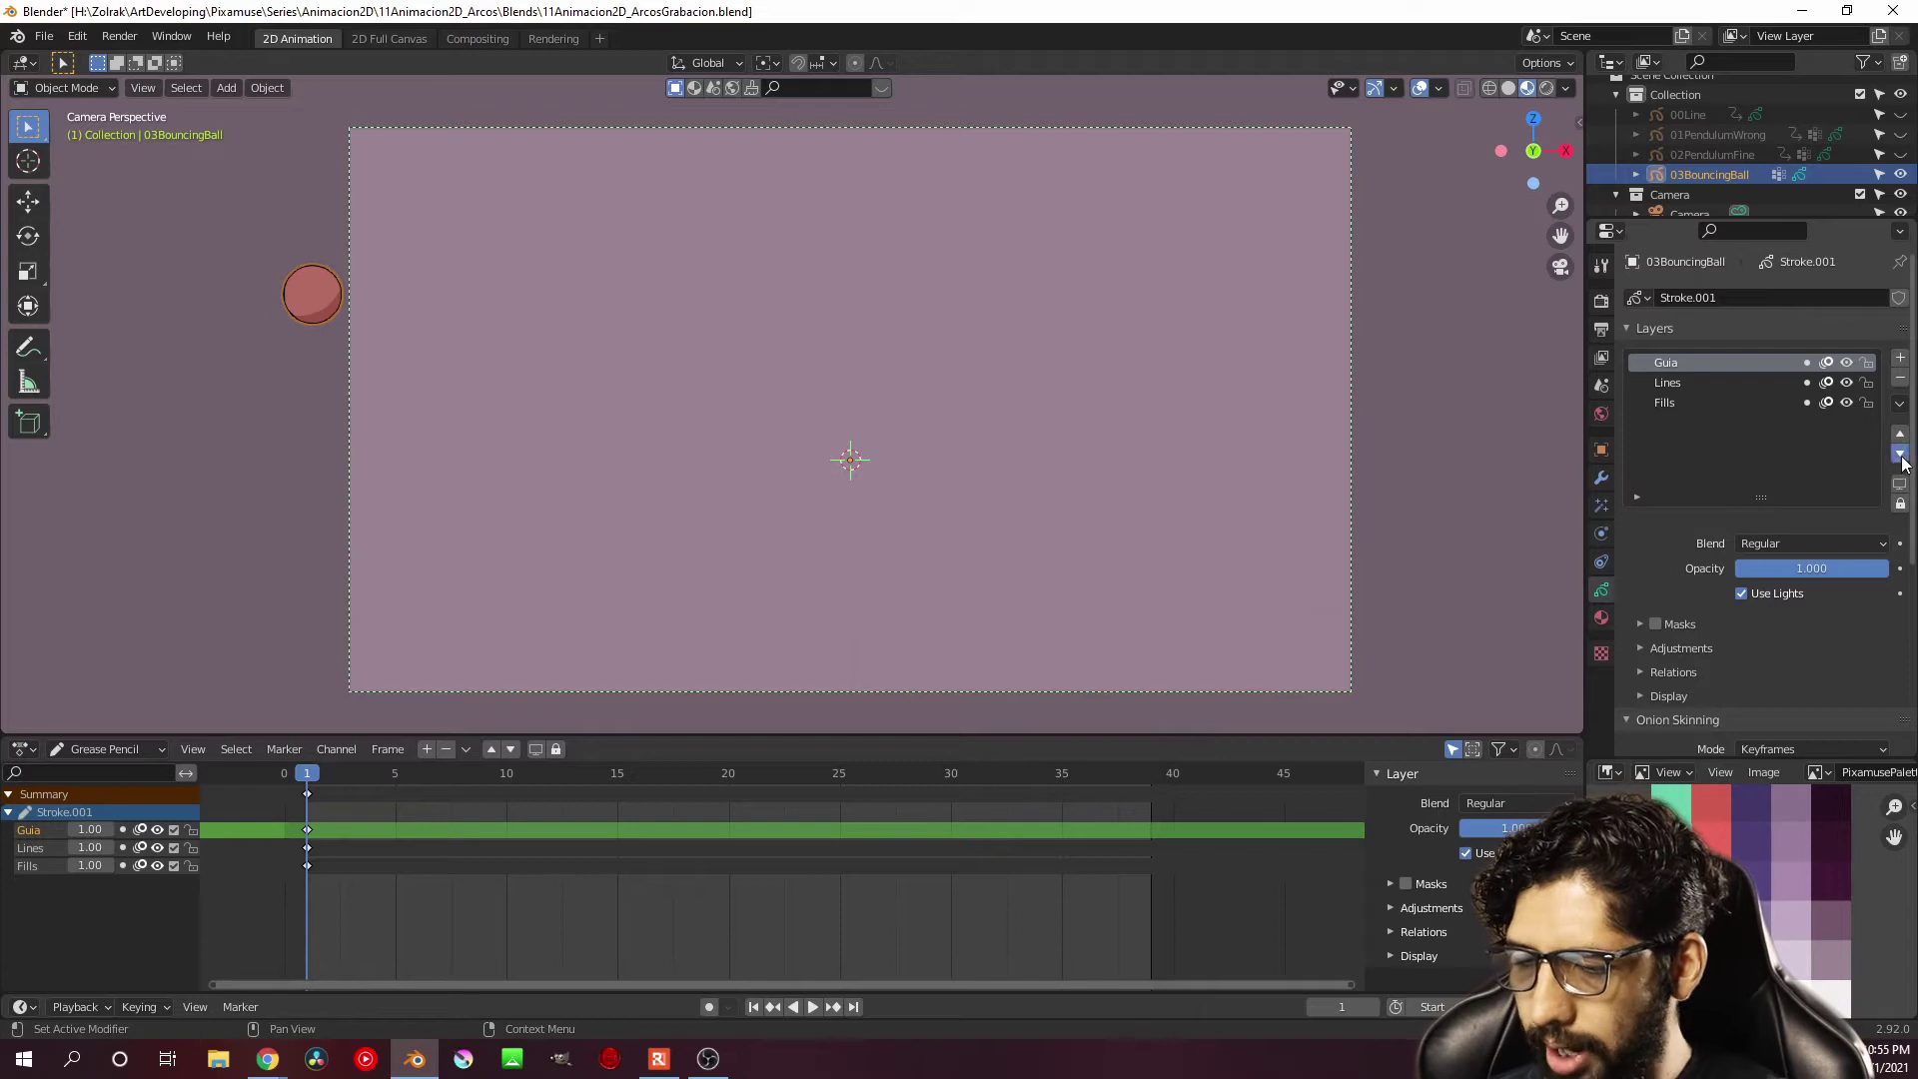
left_click(1900, 455)
left_click(1900, 455)
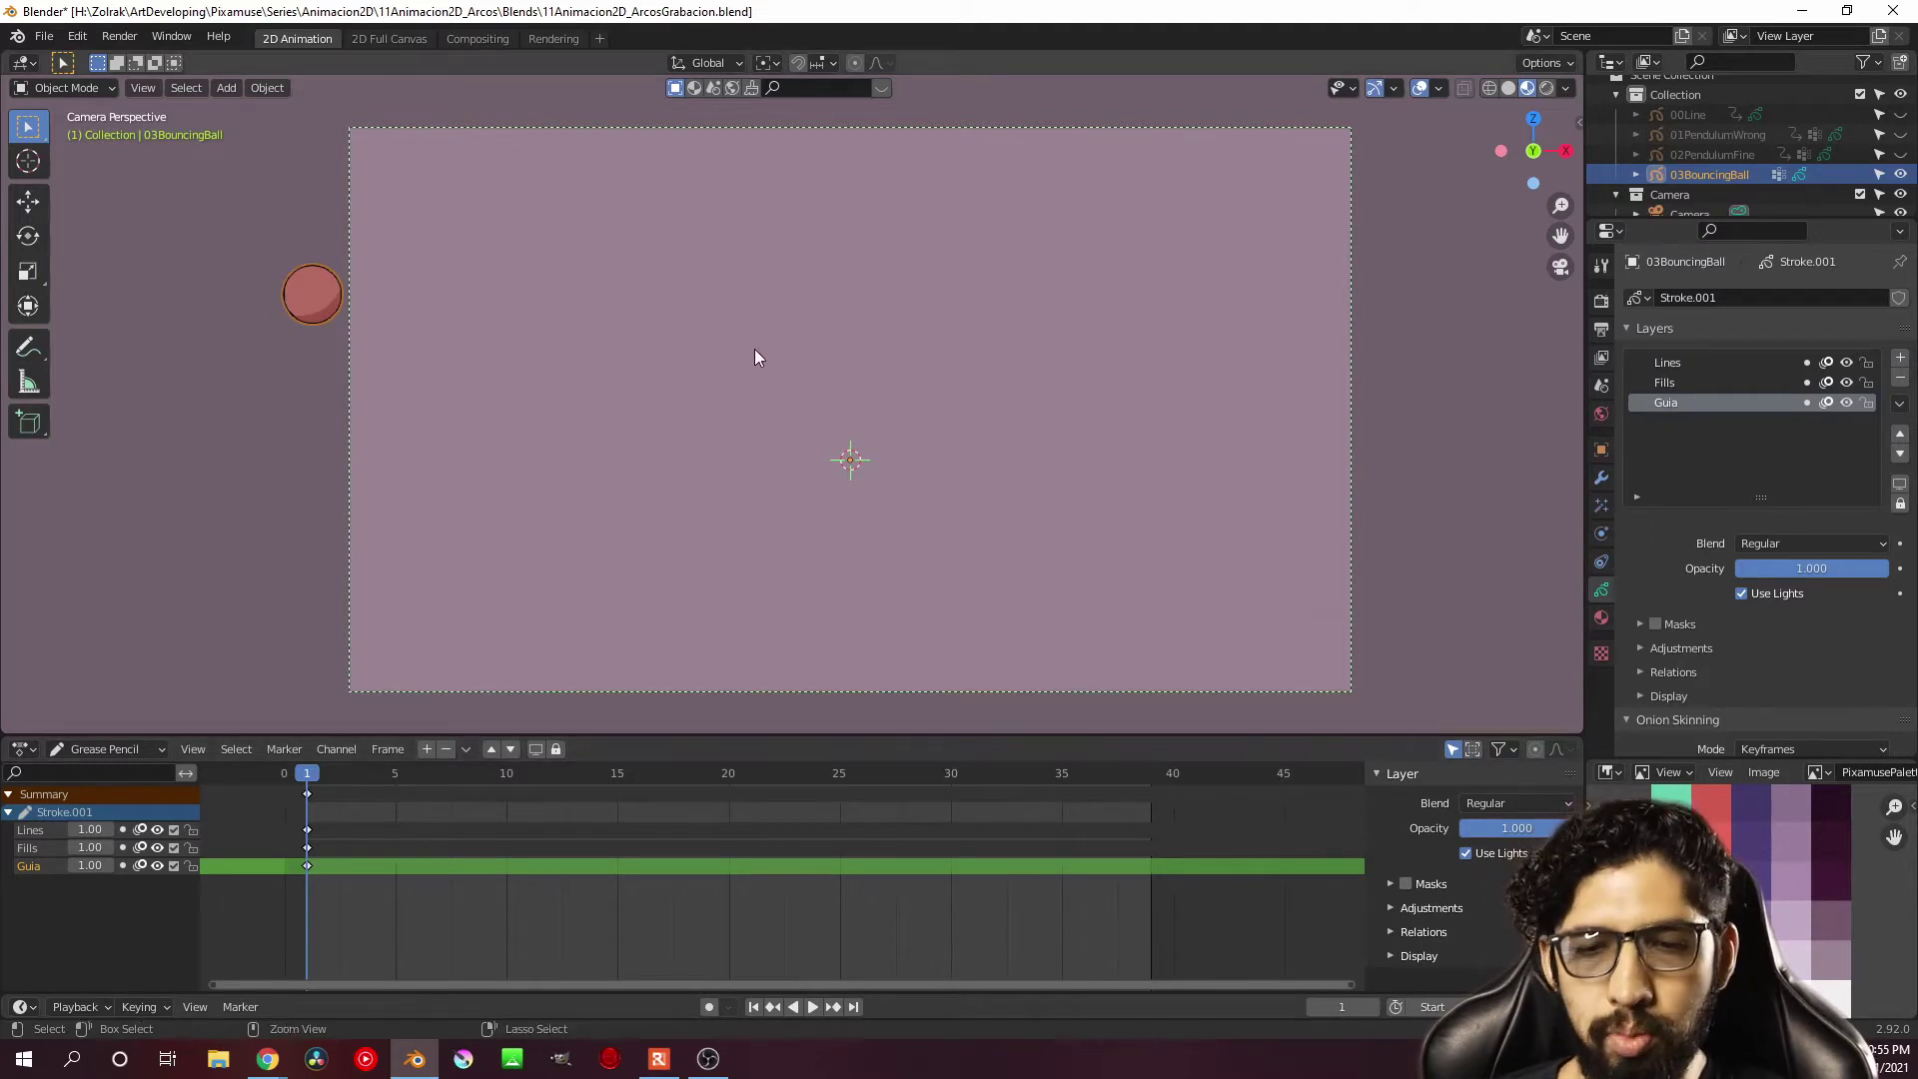
key("ctrl+Tab")
Draw a straight horizontal ground line below the ball, extending past the frame's right edge
left_click(754, 289)
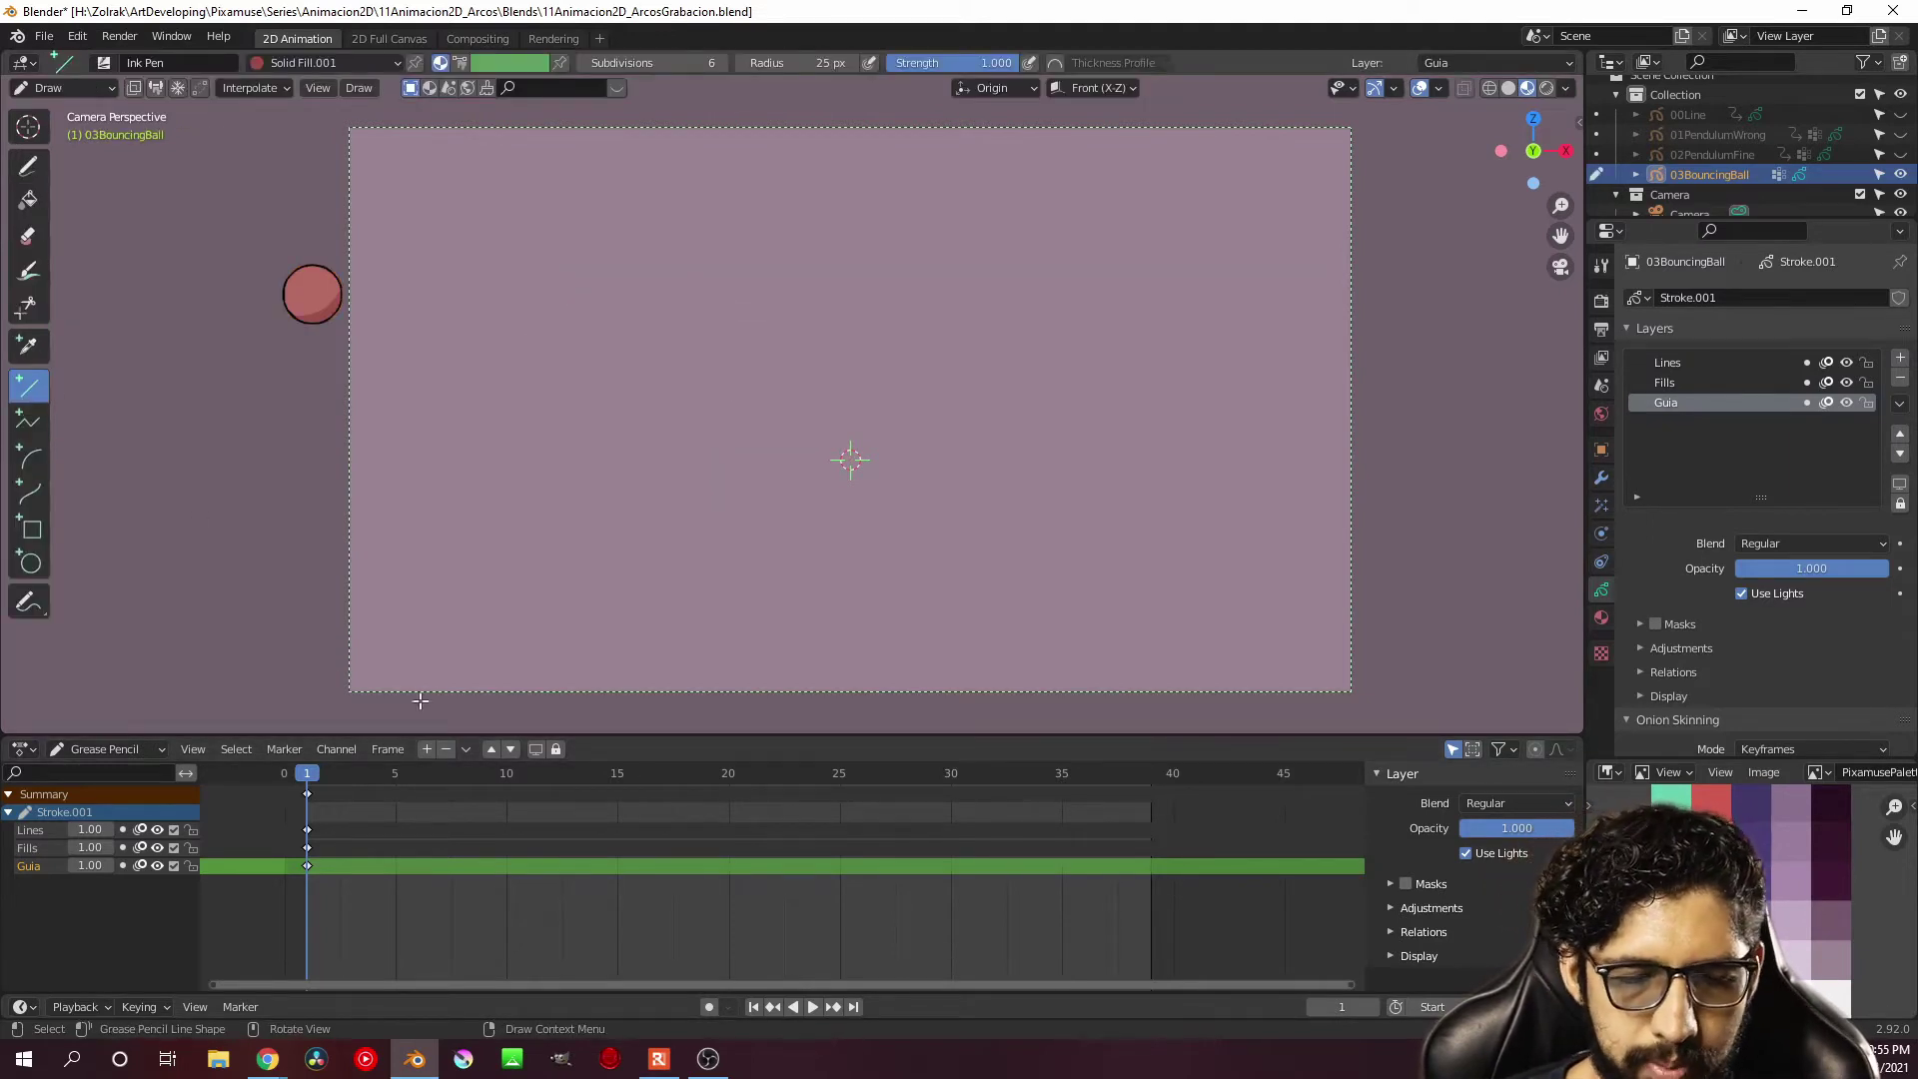
left_click_drag(330, 620, 1375, 642)
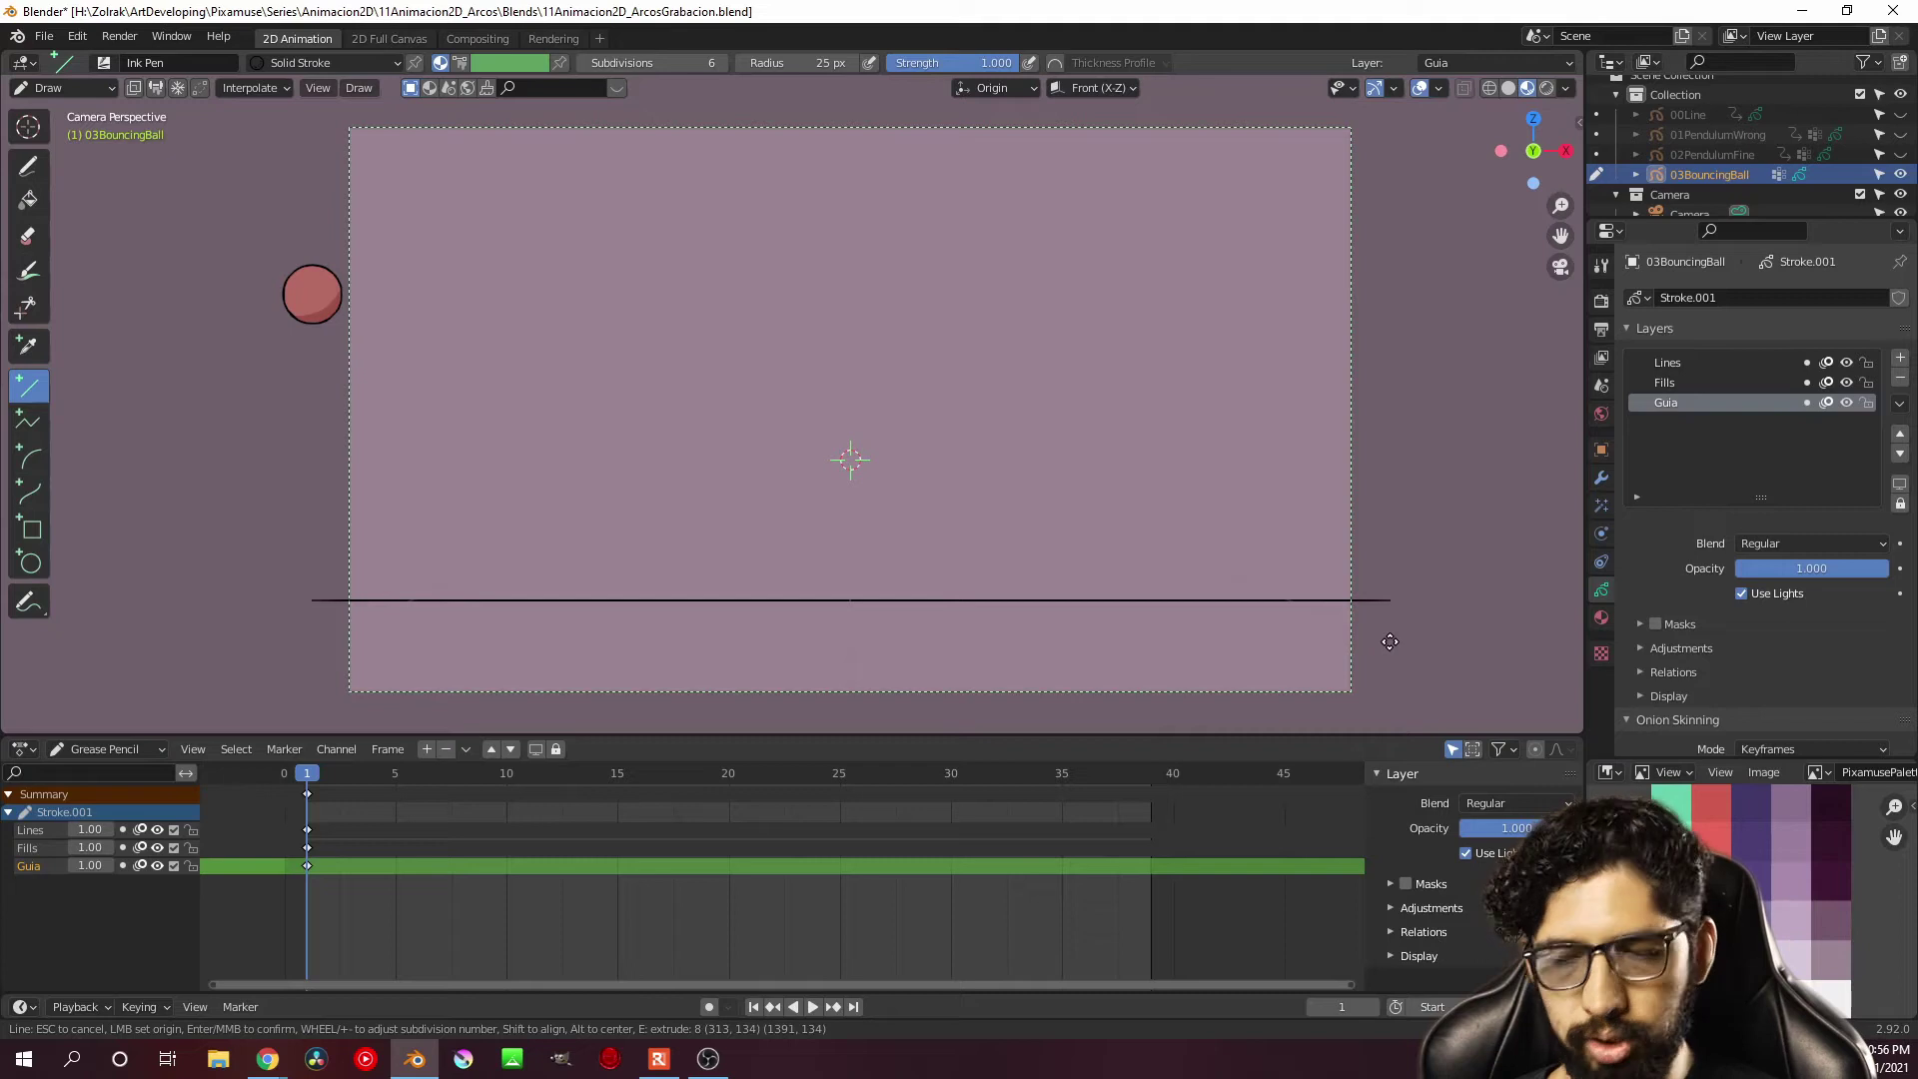
left_click_drag(1390, 641, 1393, 635)
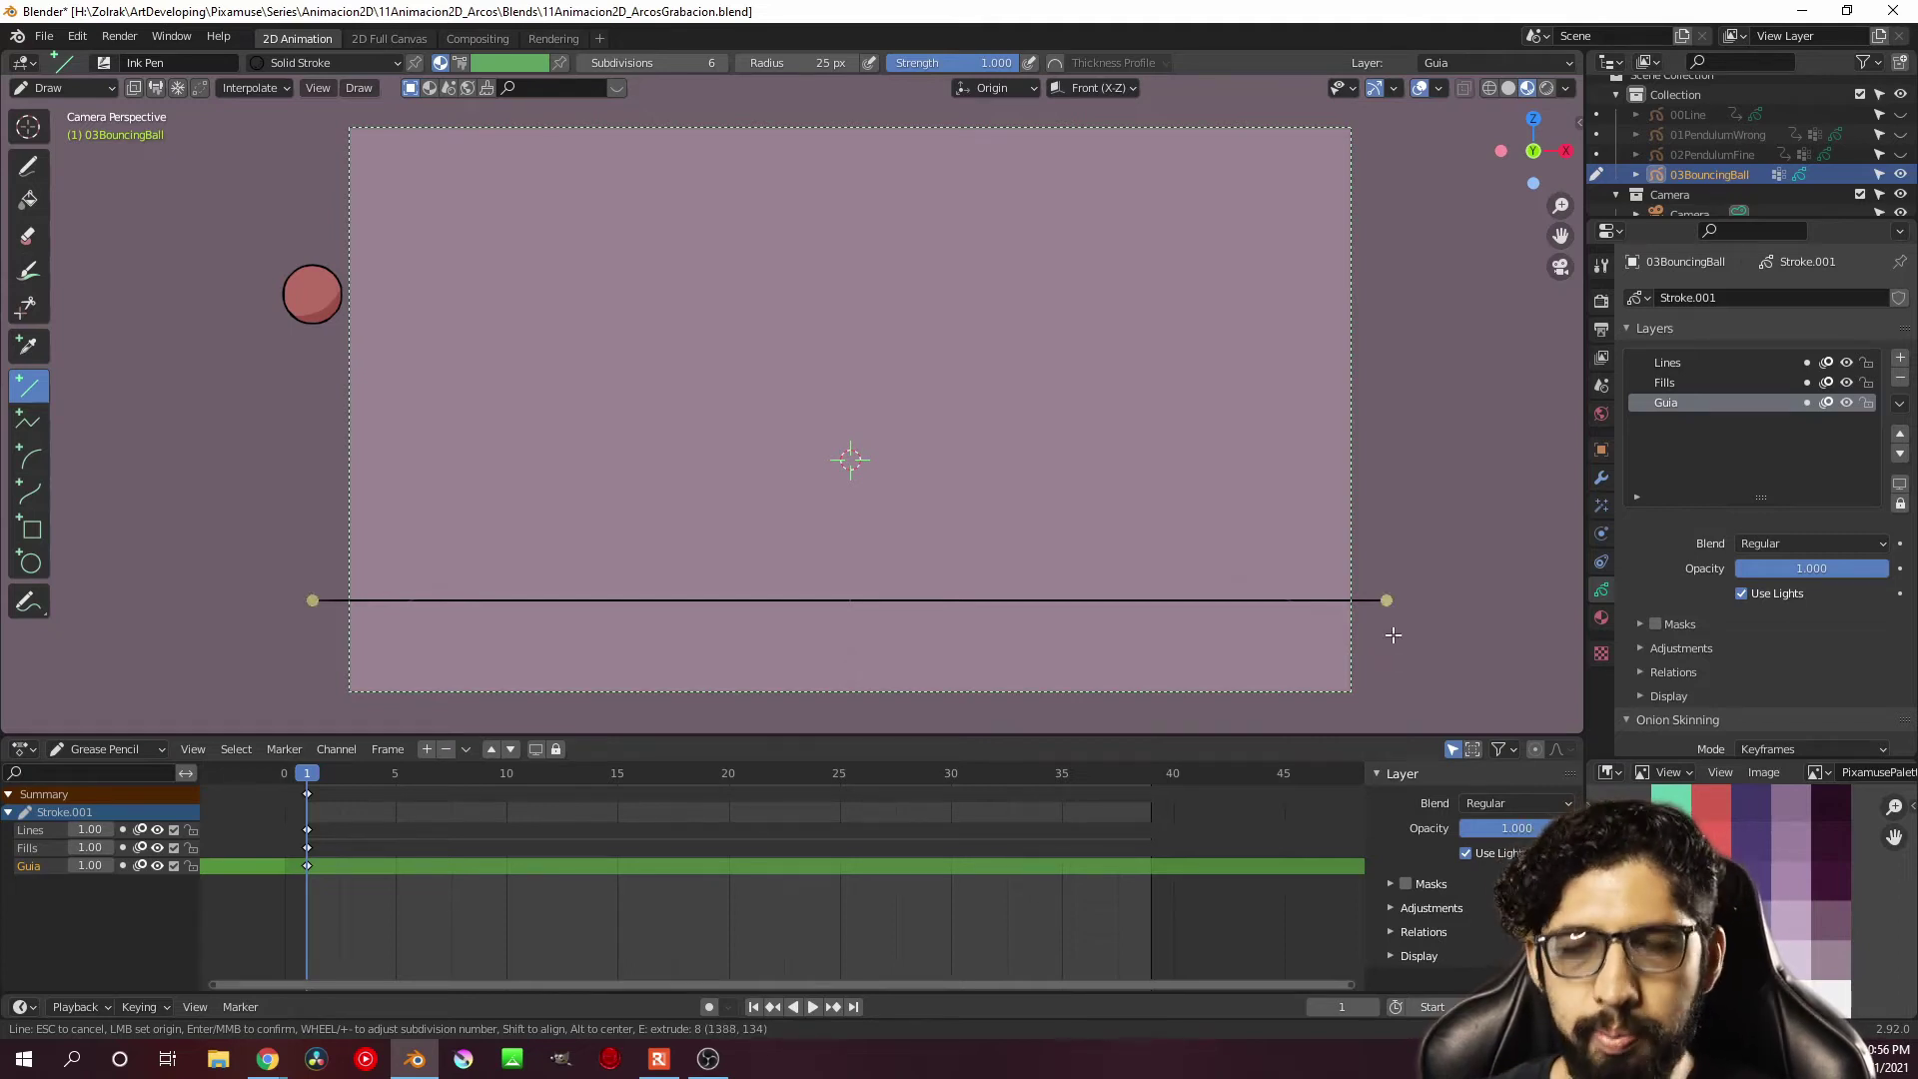
key("Return")
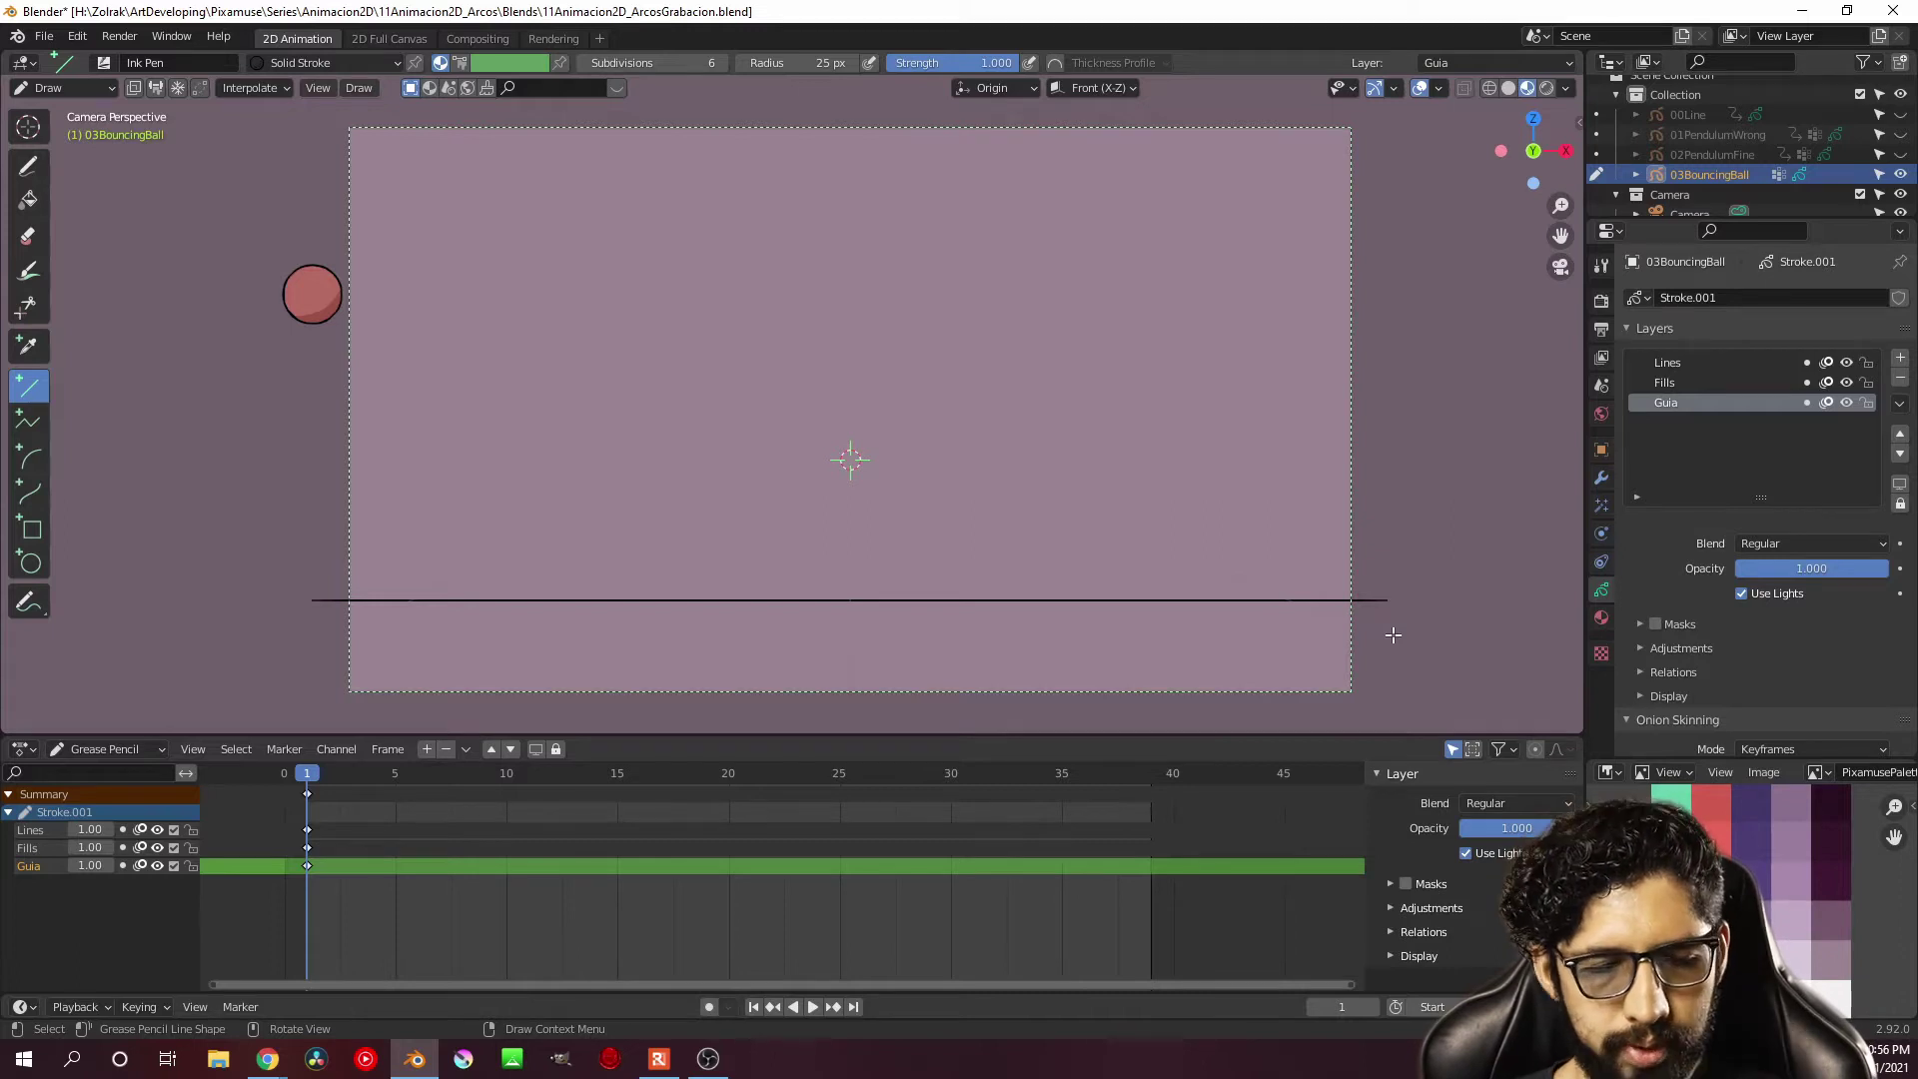
left_click(27, 462)
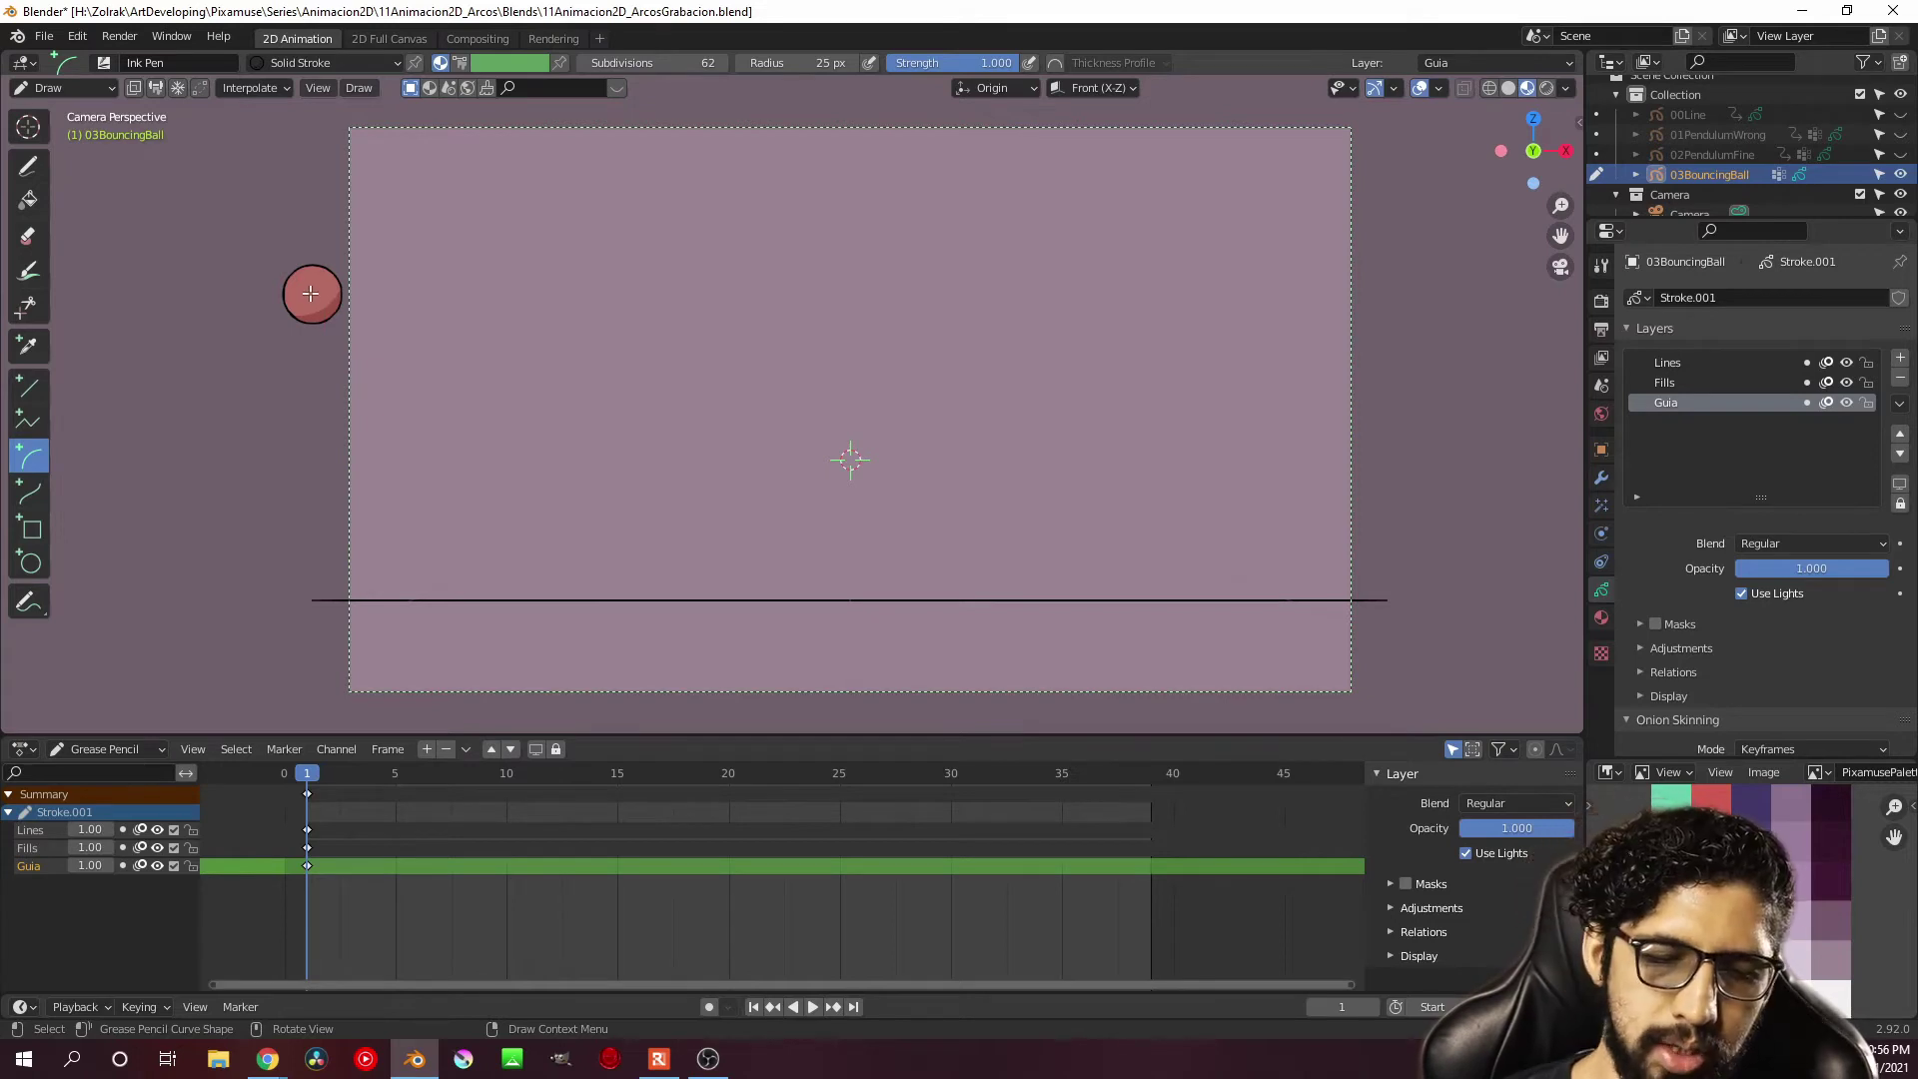
Draw the first three bounce arcs from the red ball, with a tall second bounce
mouse_move(313, 293)
left_mouse_down()
mouse_move(534, 547)
mouse_move(478, 557)
mouse_move(479, 520)
mouse_move(492, 556)
left_mouse_up()
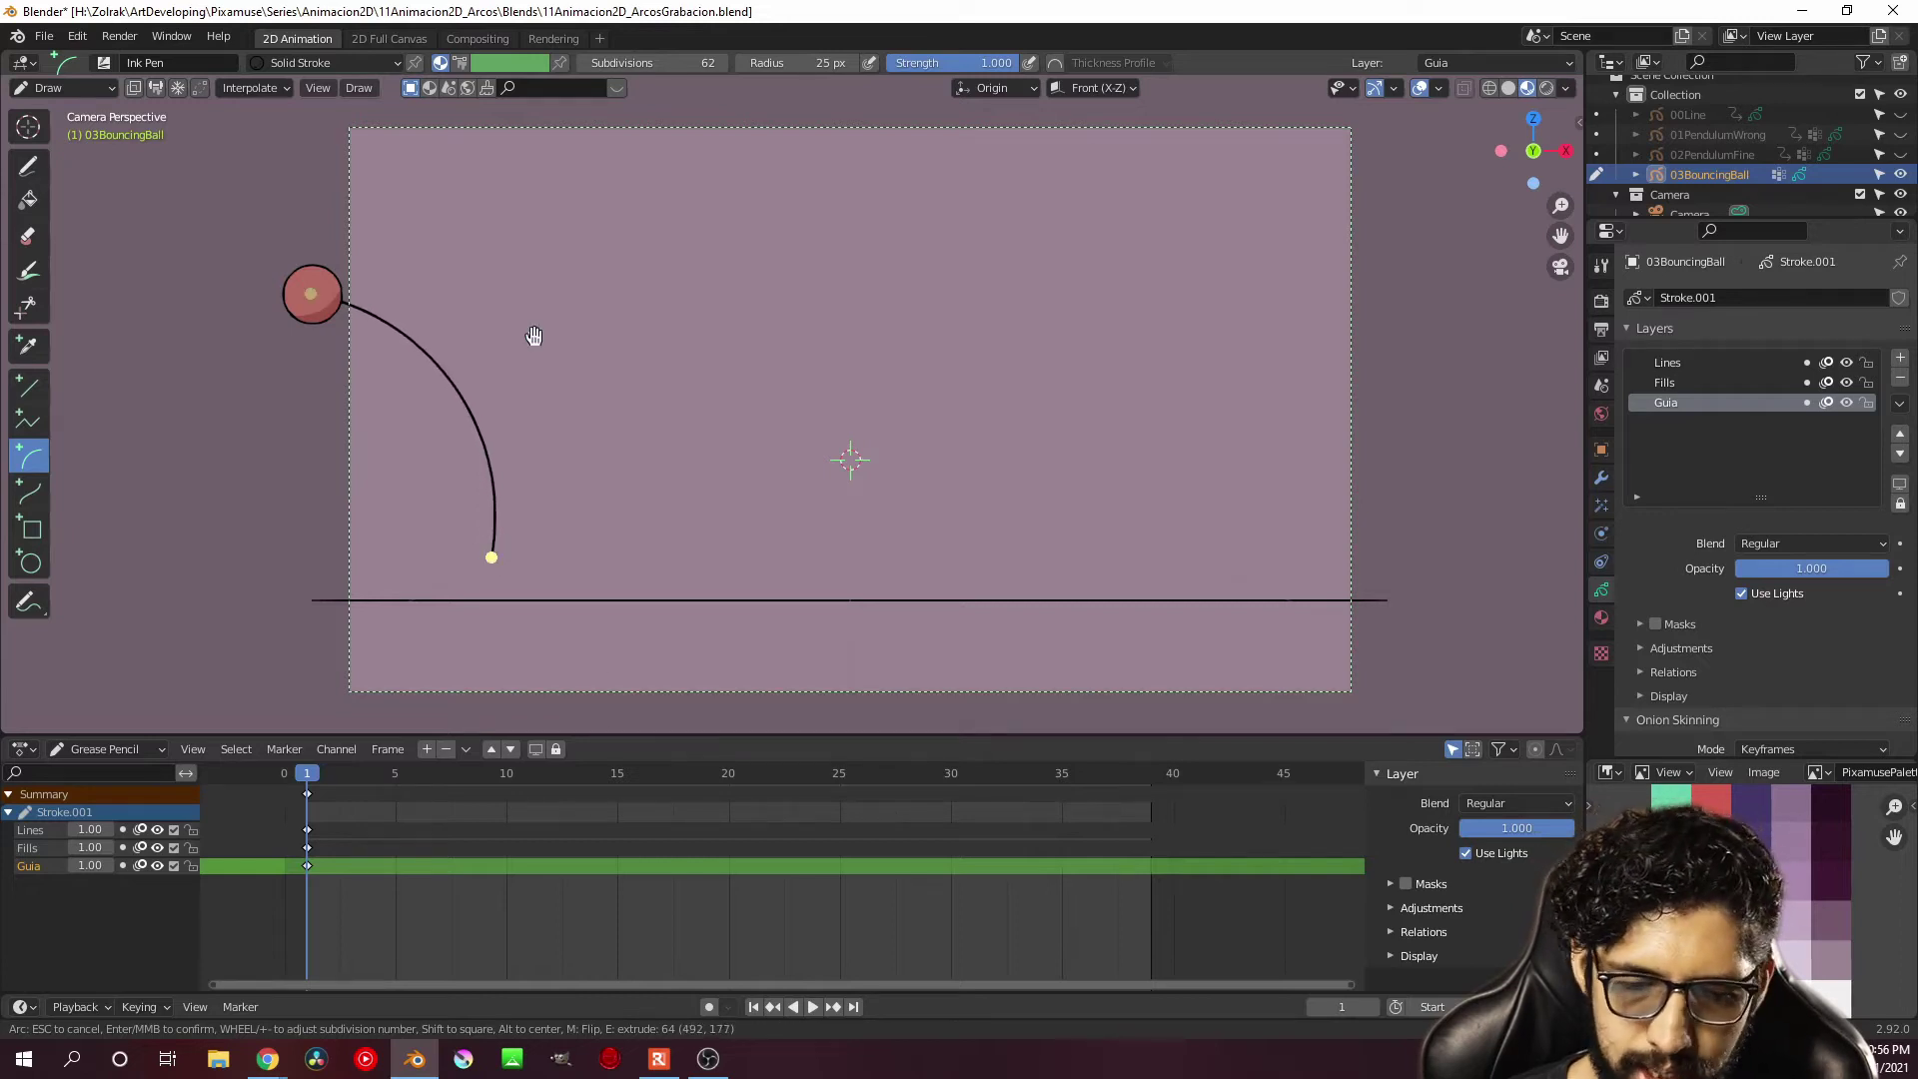
left_click_drag(486, 315, 437, 317)
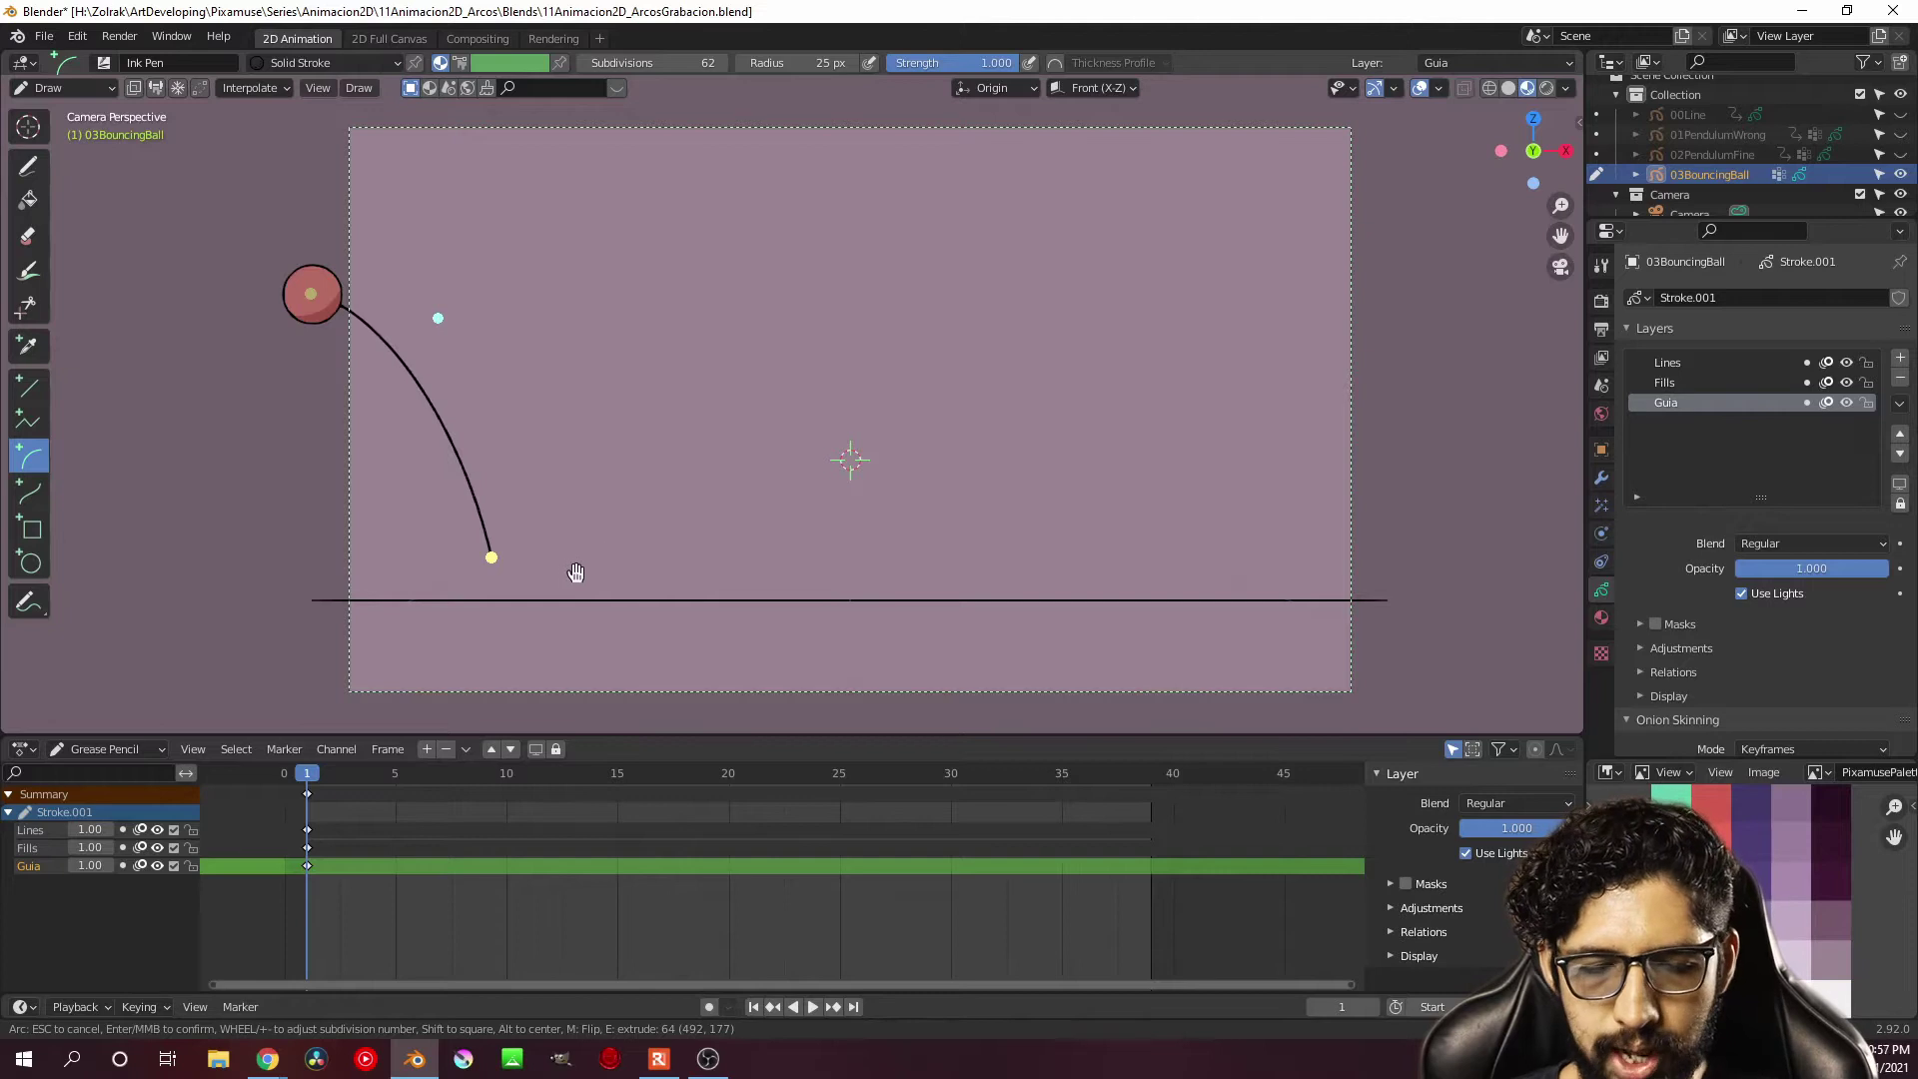
key("e")
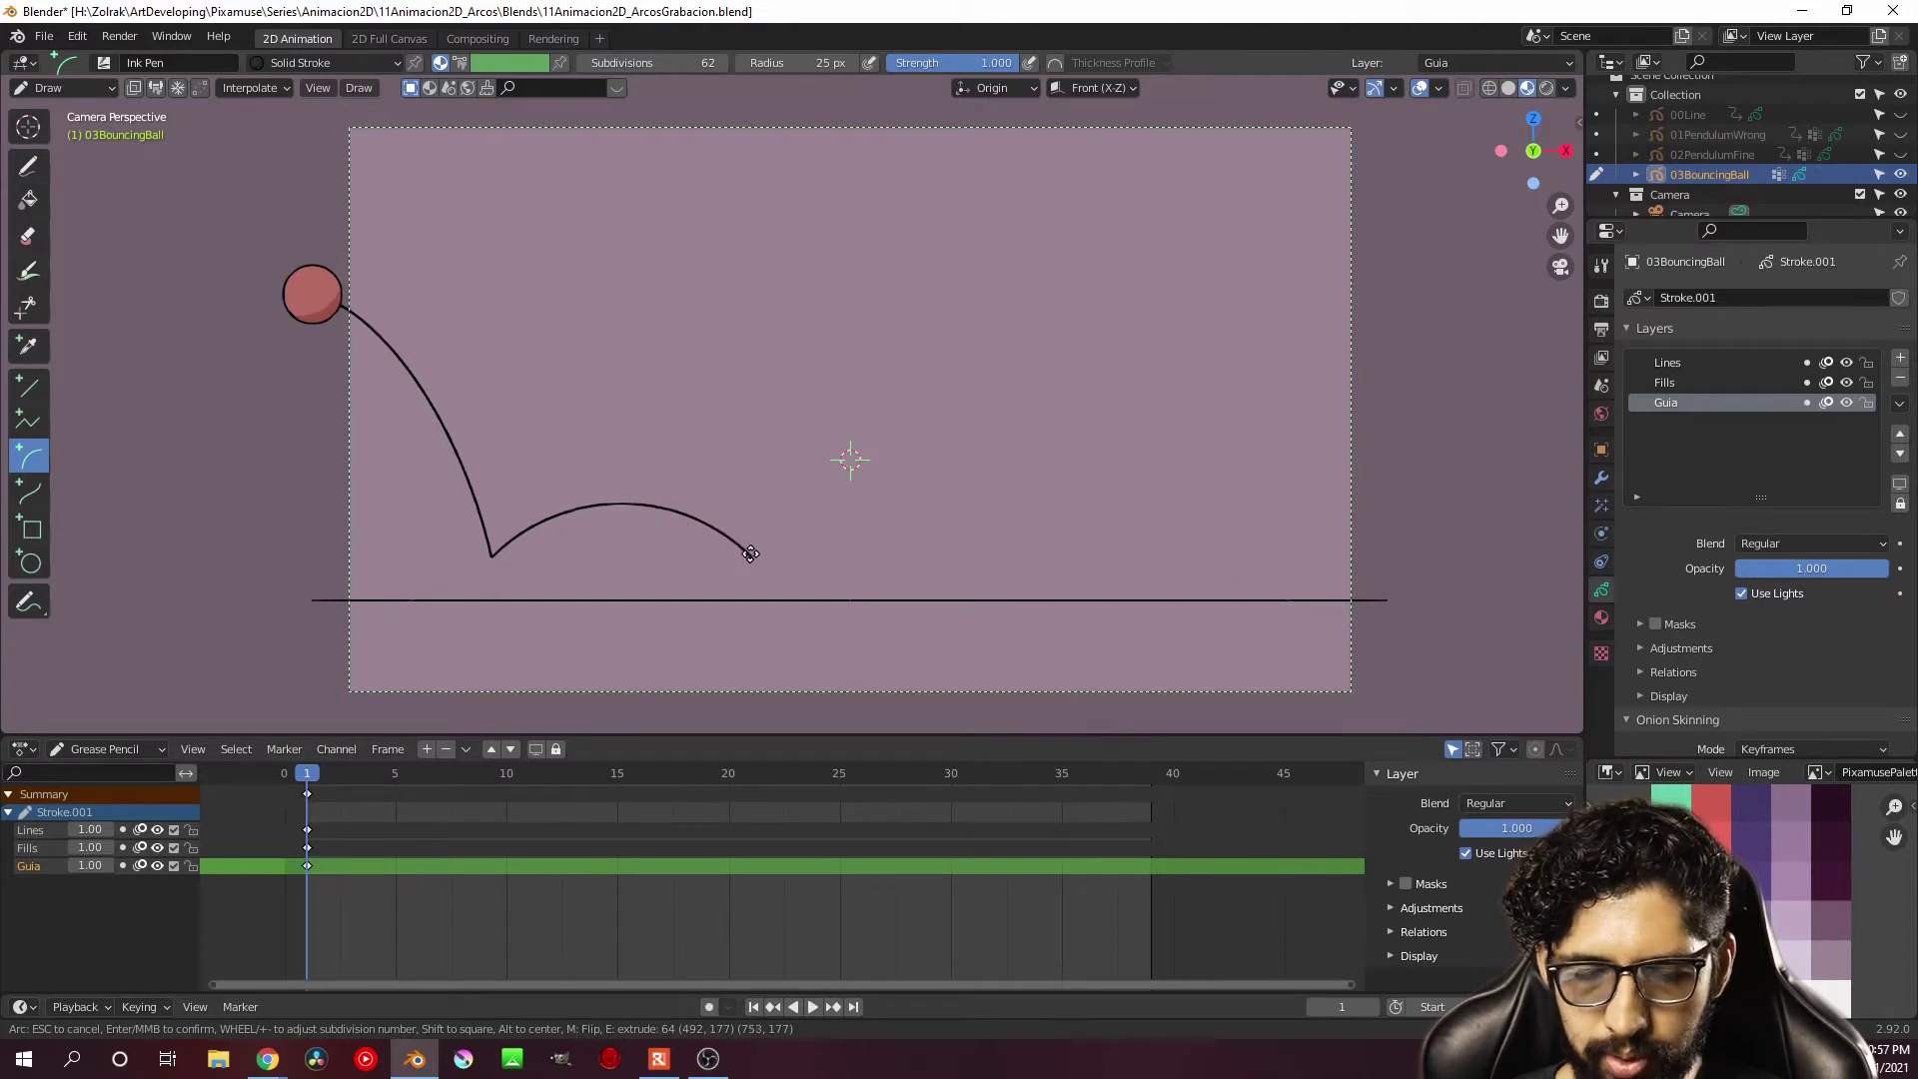
left_click_drag(741, 548, 750, 557)
left_click_drag(620, 428, 630, 88)
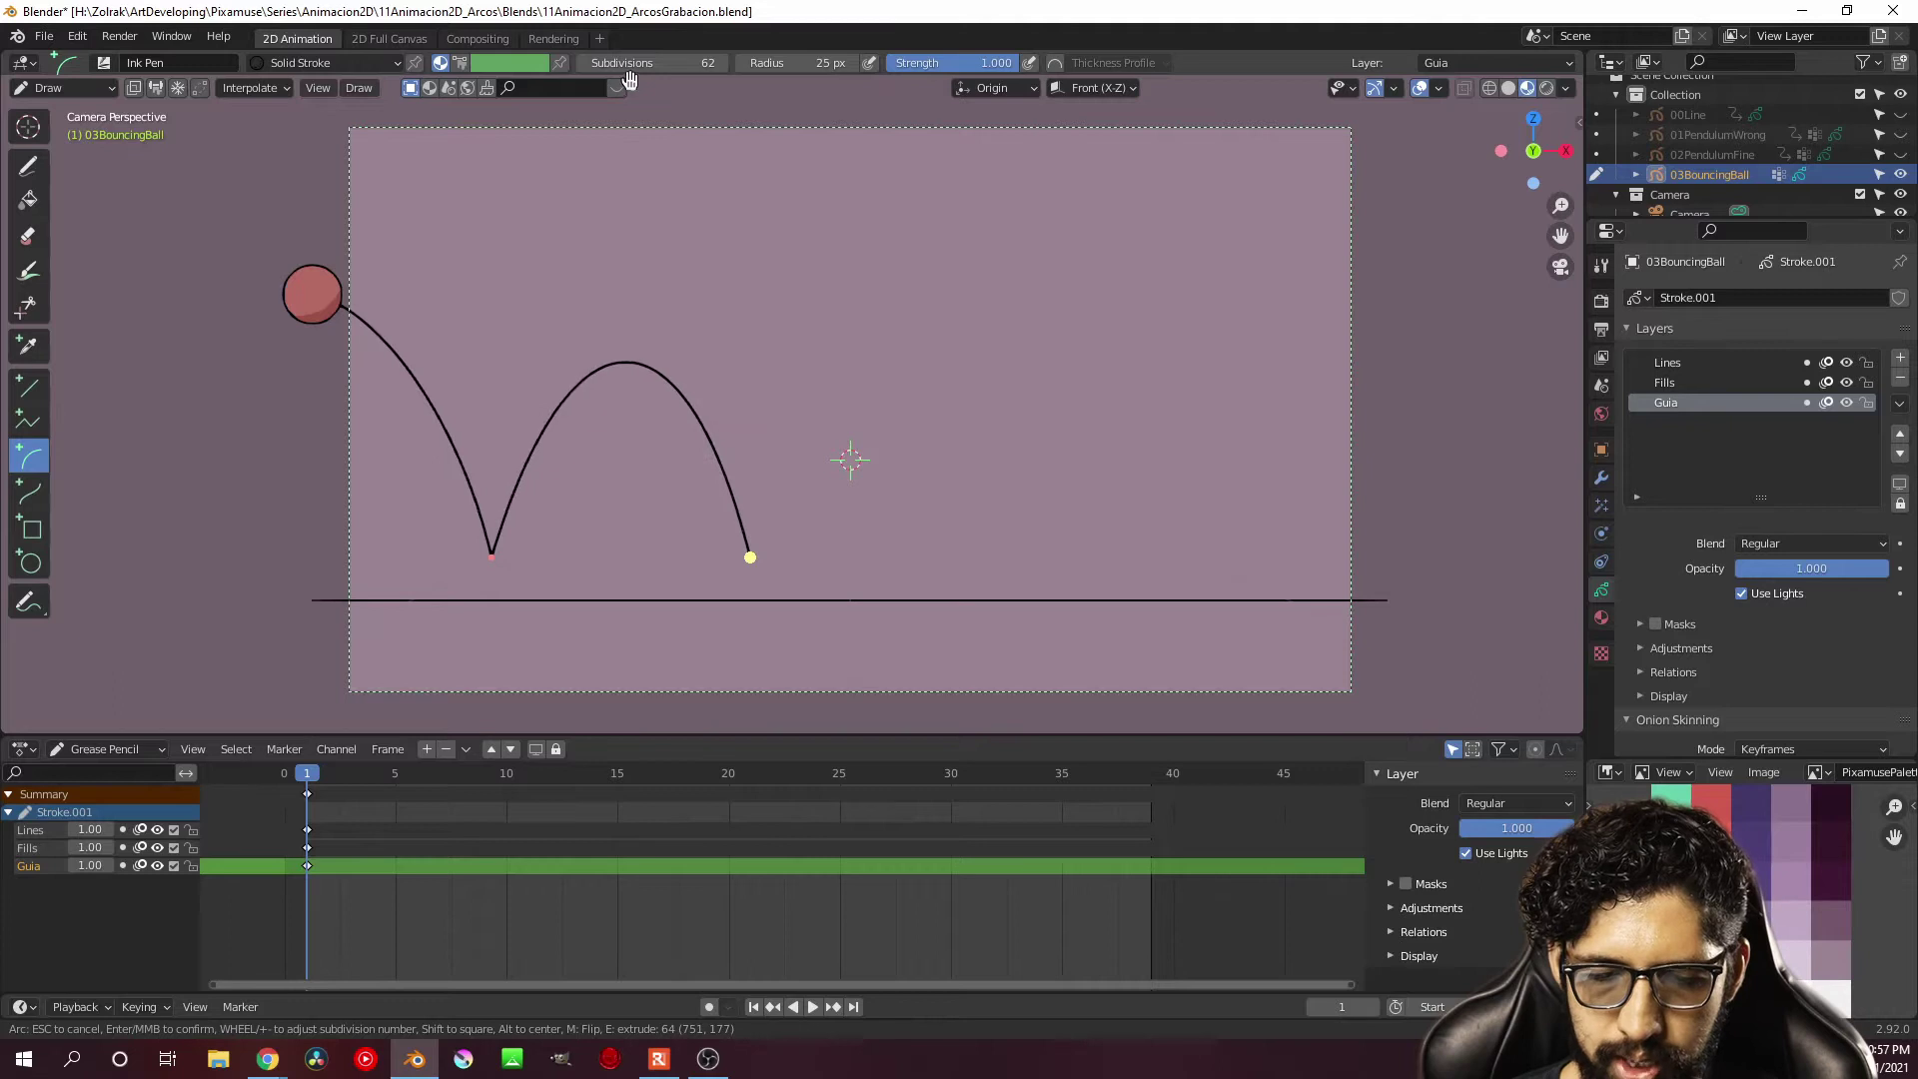
key("e")
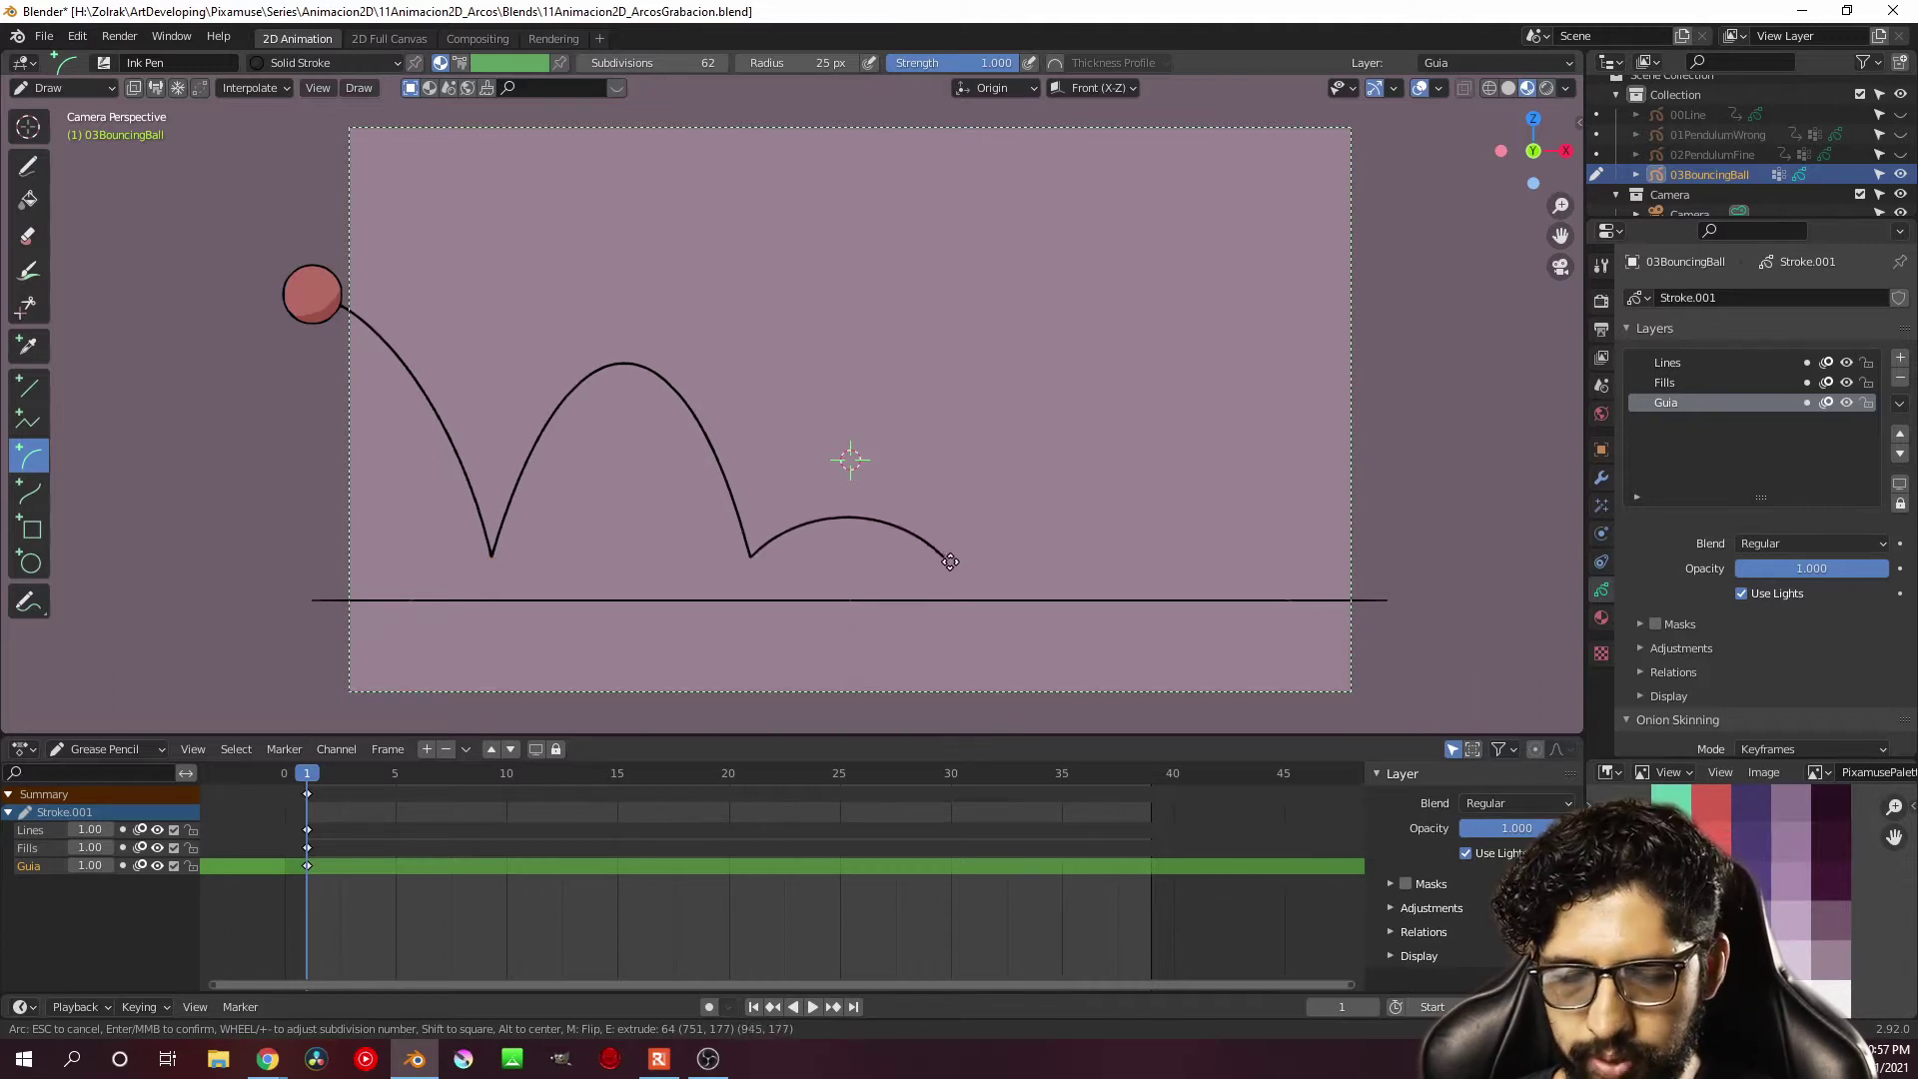
left_click(965, 556)
left_click_drag(857, 479, 865, 255)
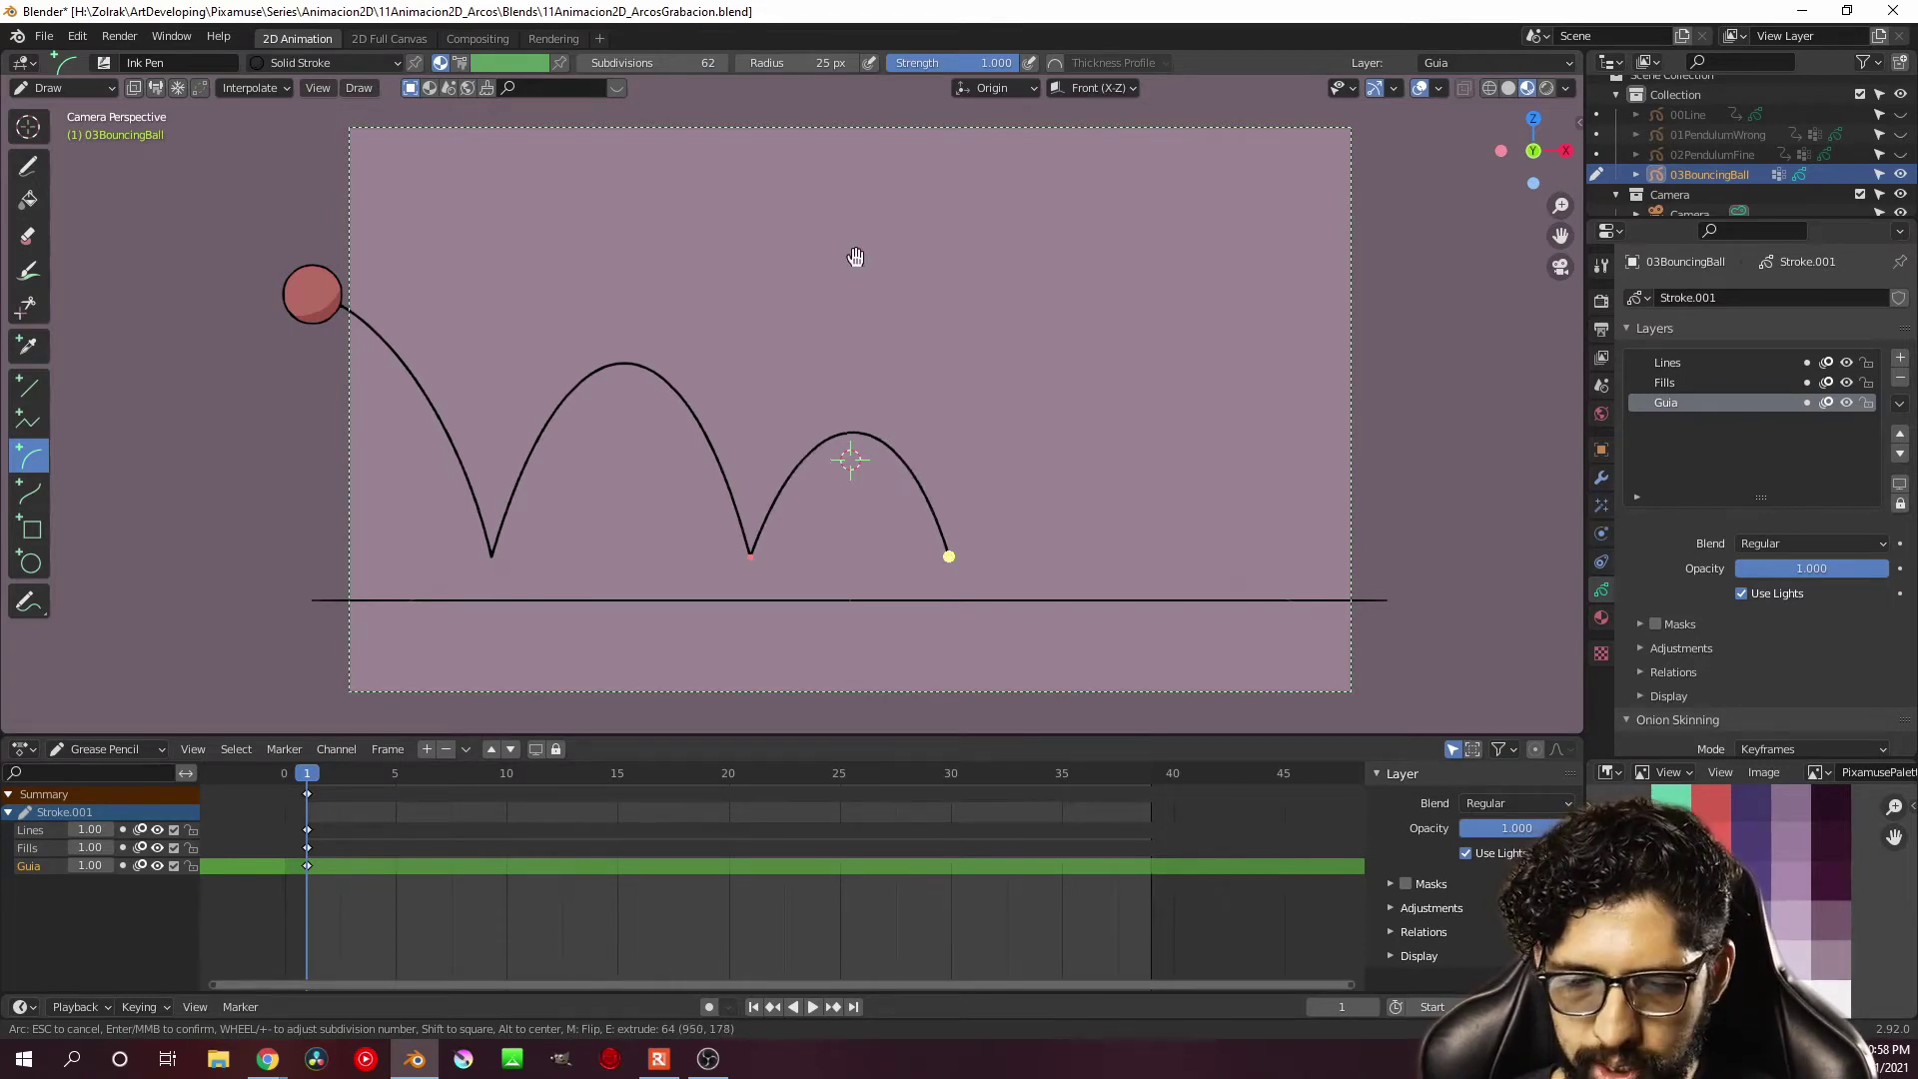
Extend five progressively smaller bounce arcs to the frame's right edge and confirm the path
key("e")
left_click(1104, 557)
key("e")
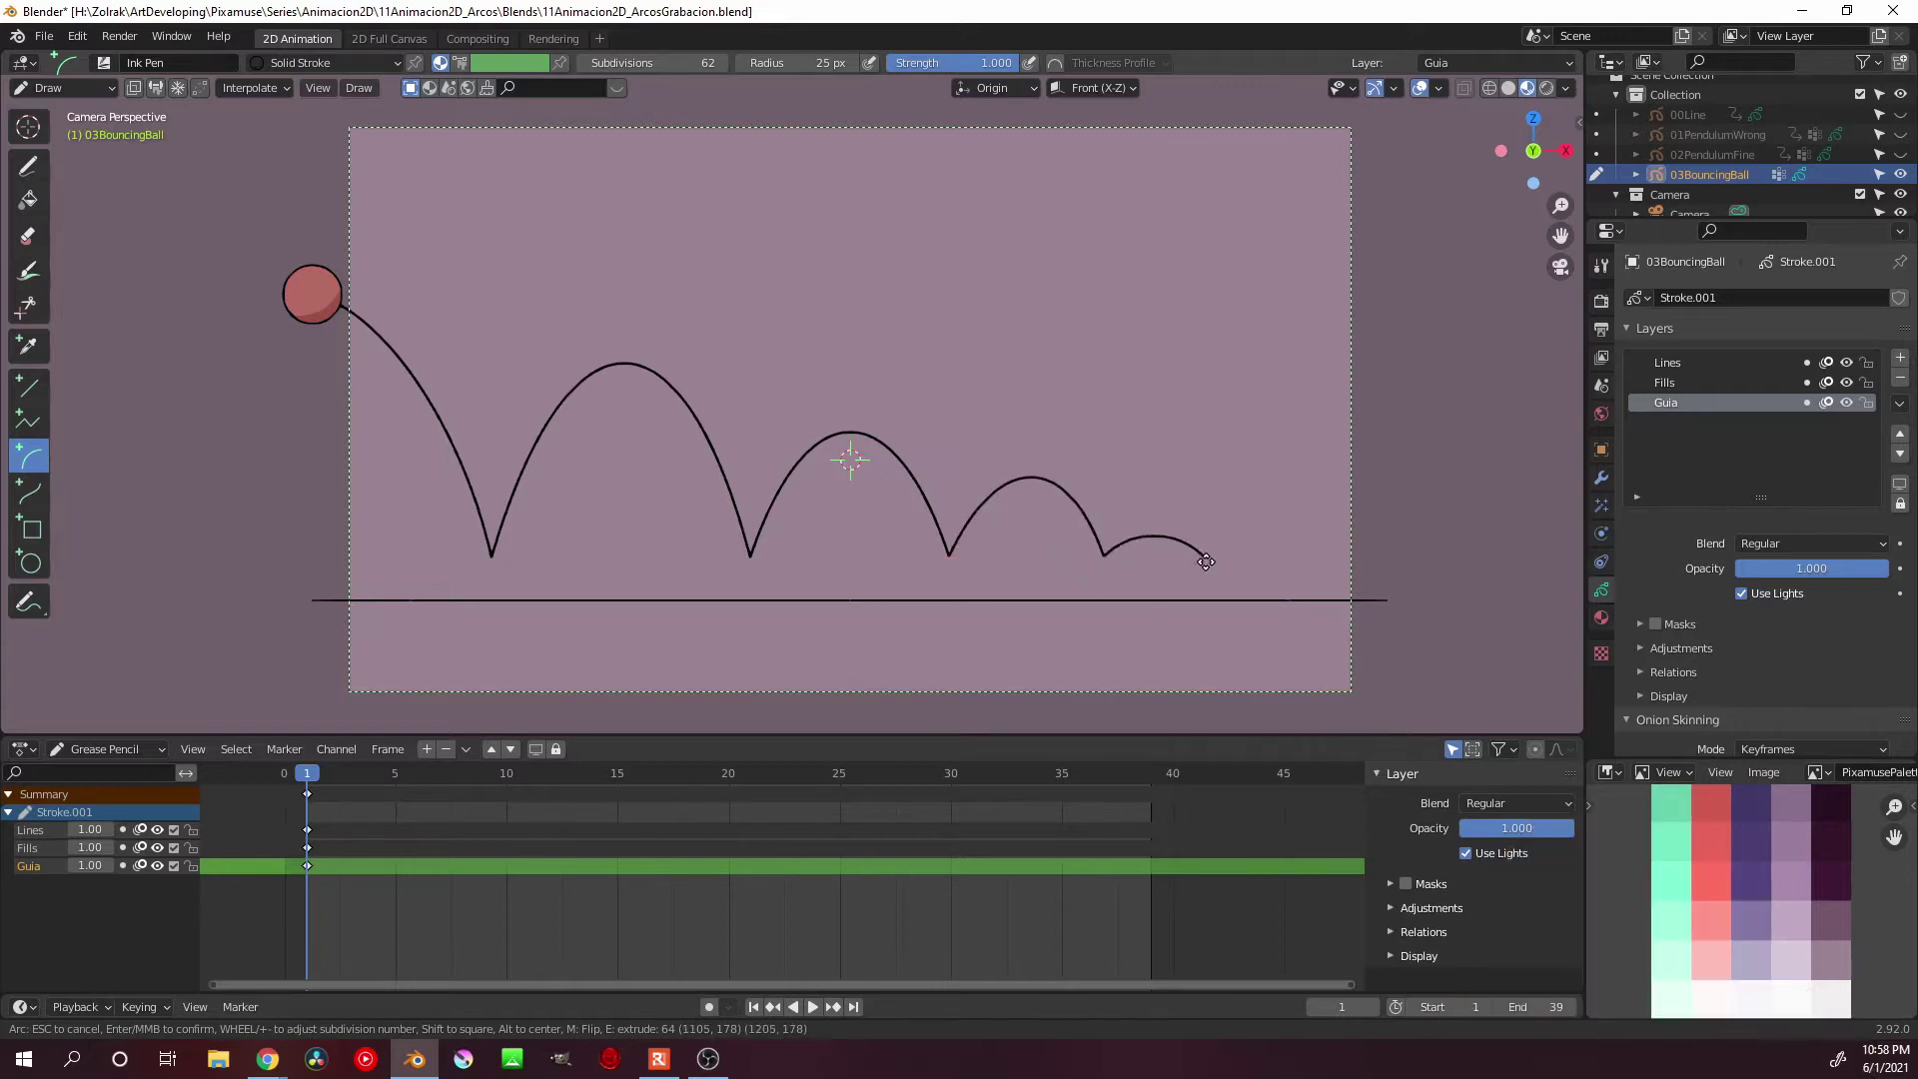
left_click(1199, 552)
key("e")
left_click(1269, 553)
key("e")
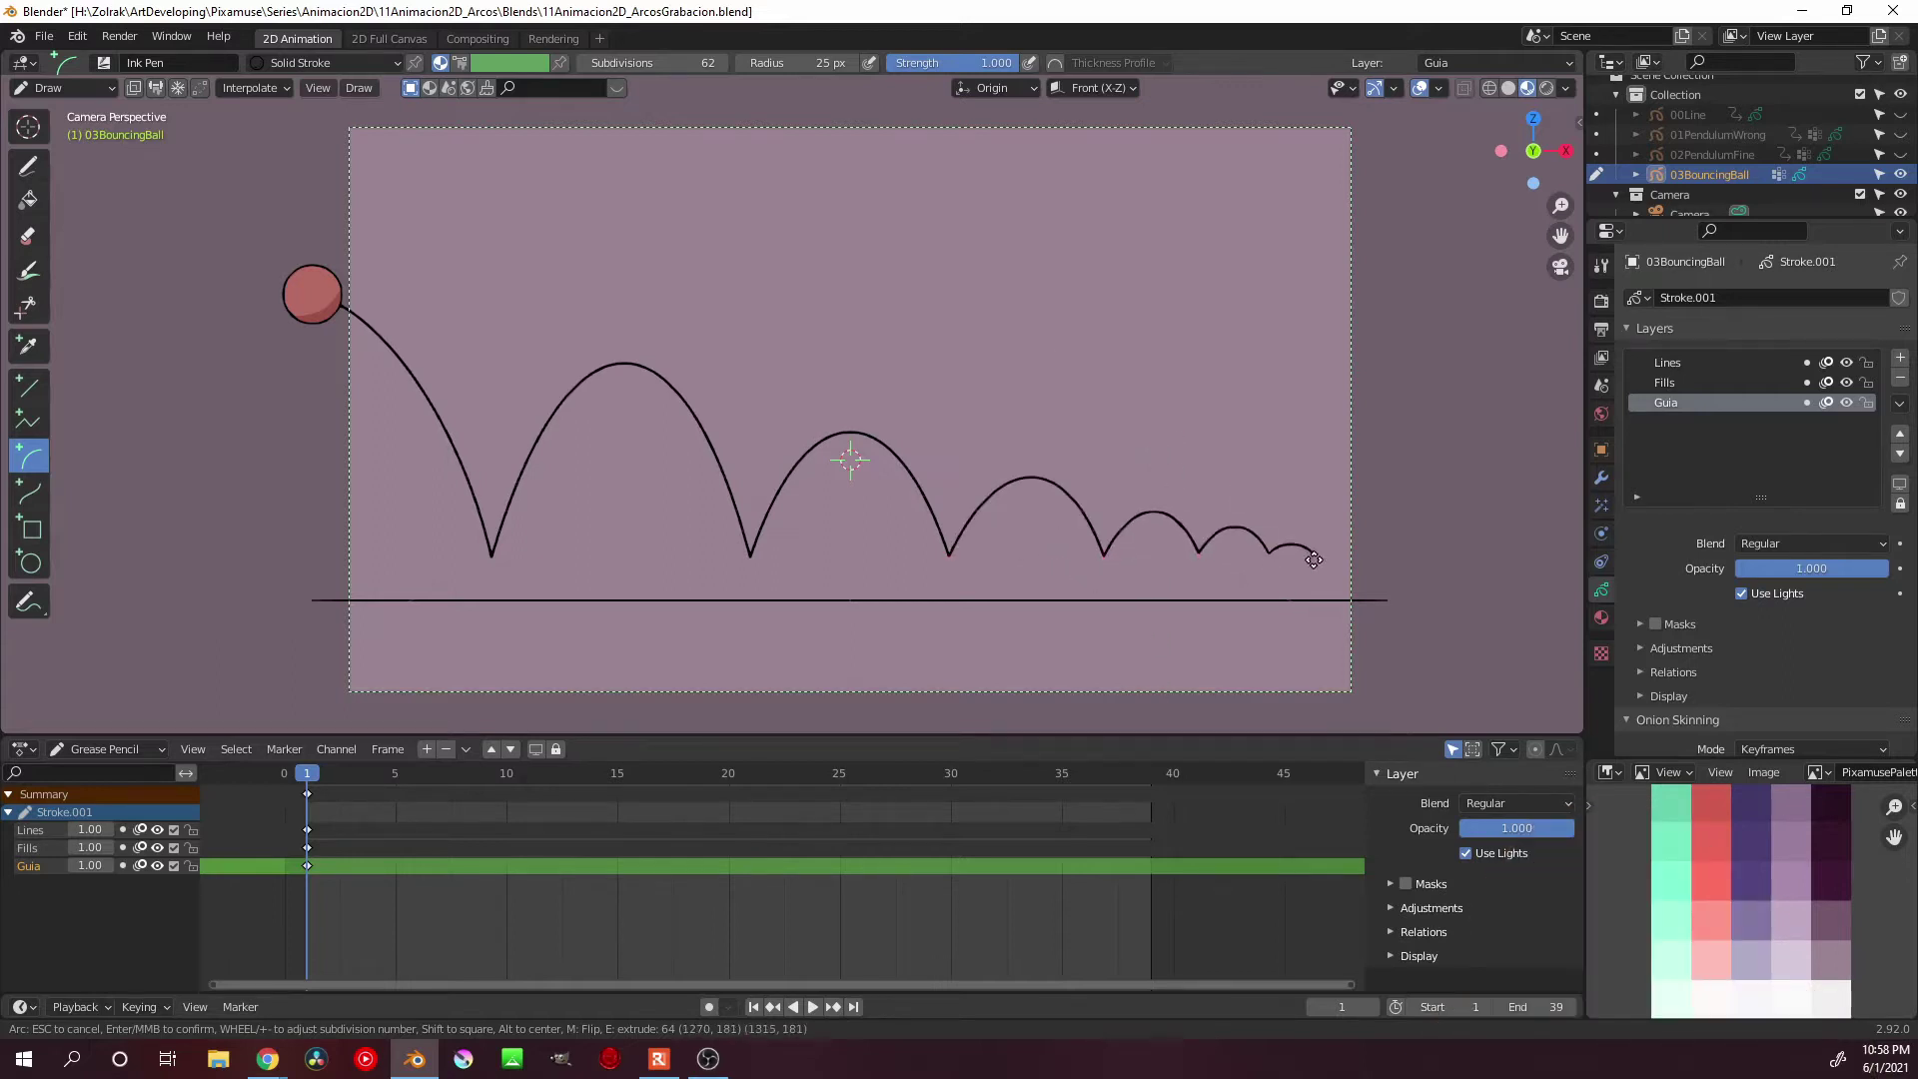
key("e")
left_click(1348, 557)
key("Return")
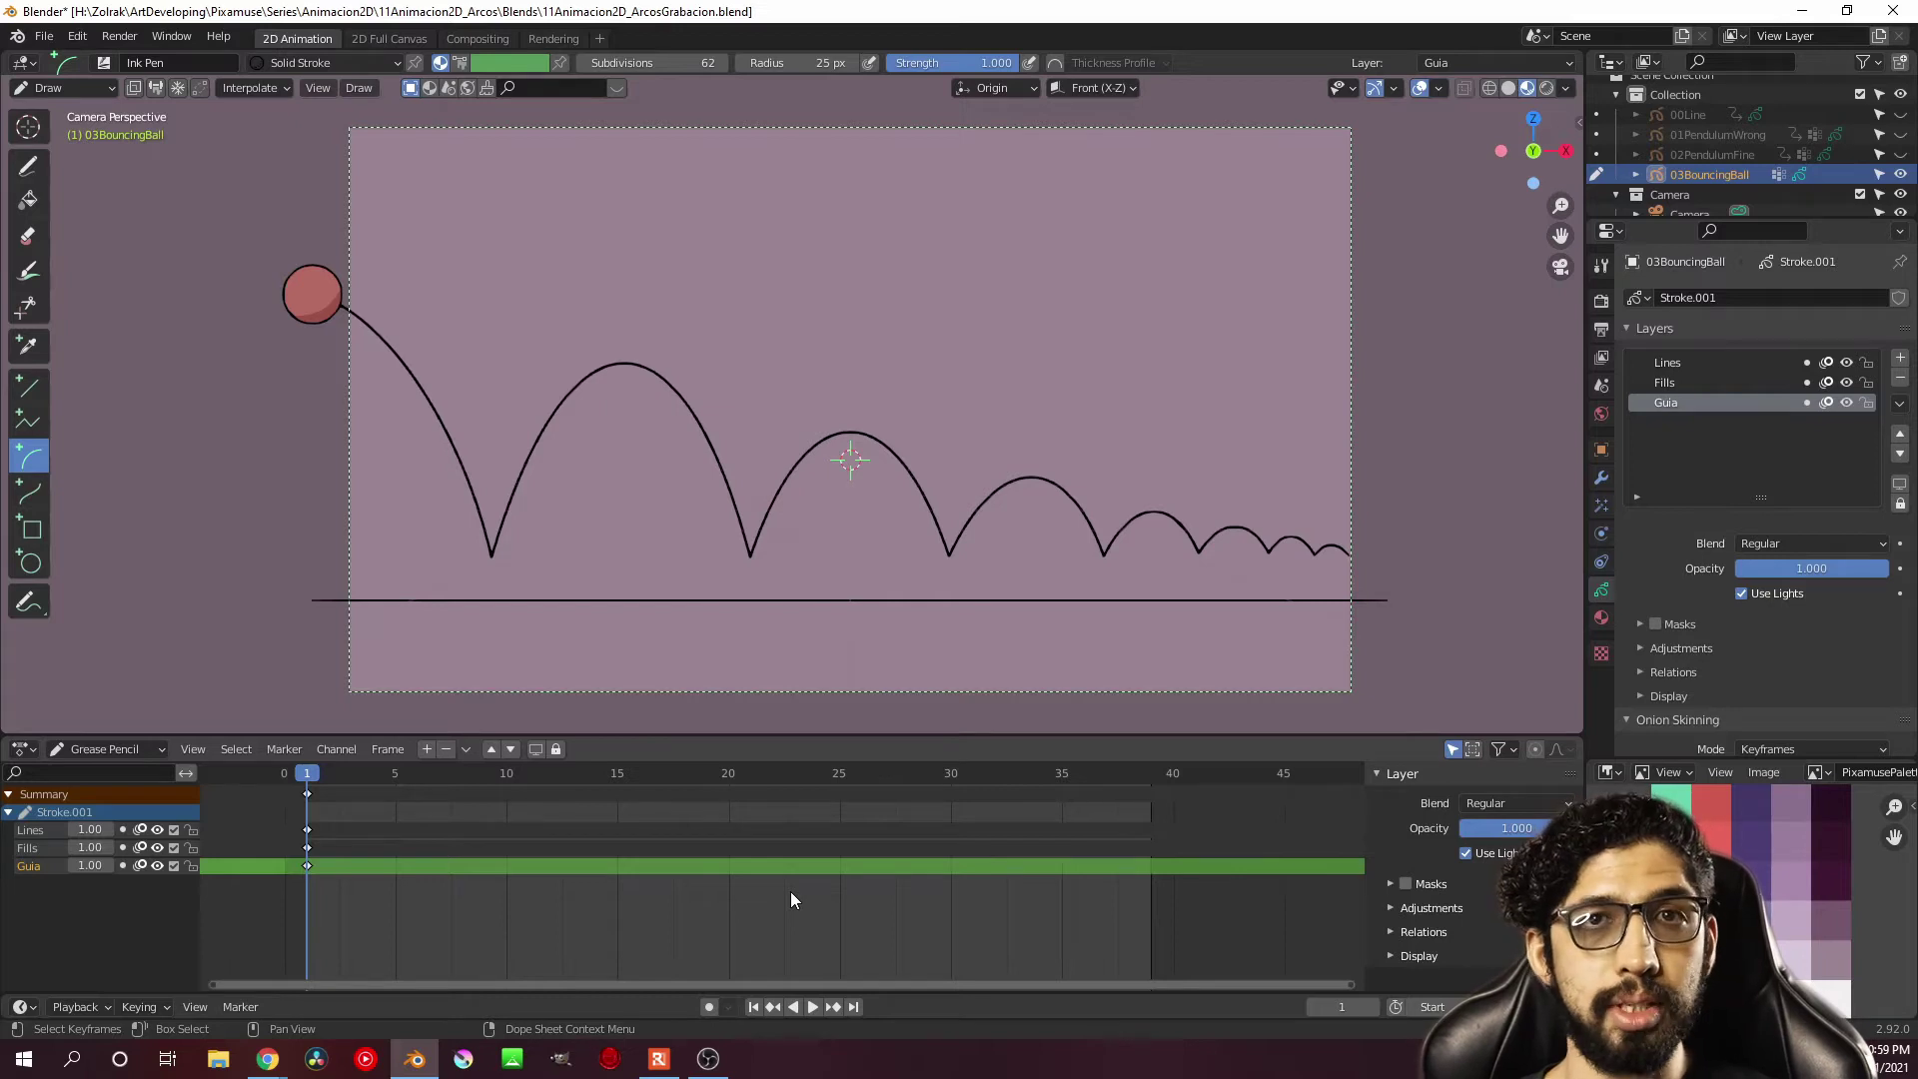
Lock the Guia layer, switch to Edit Mode, and make Fills the active layer
left_click(191, 866)
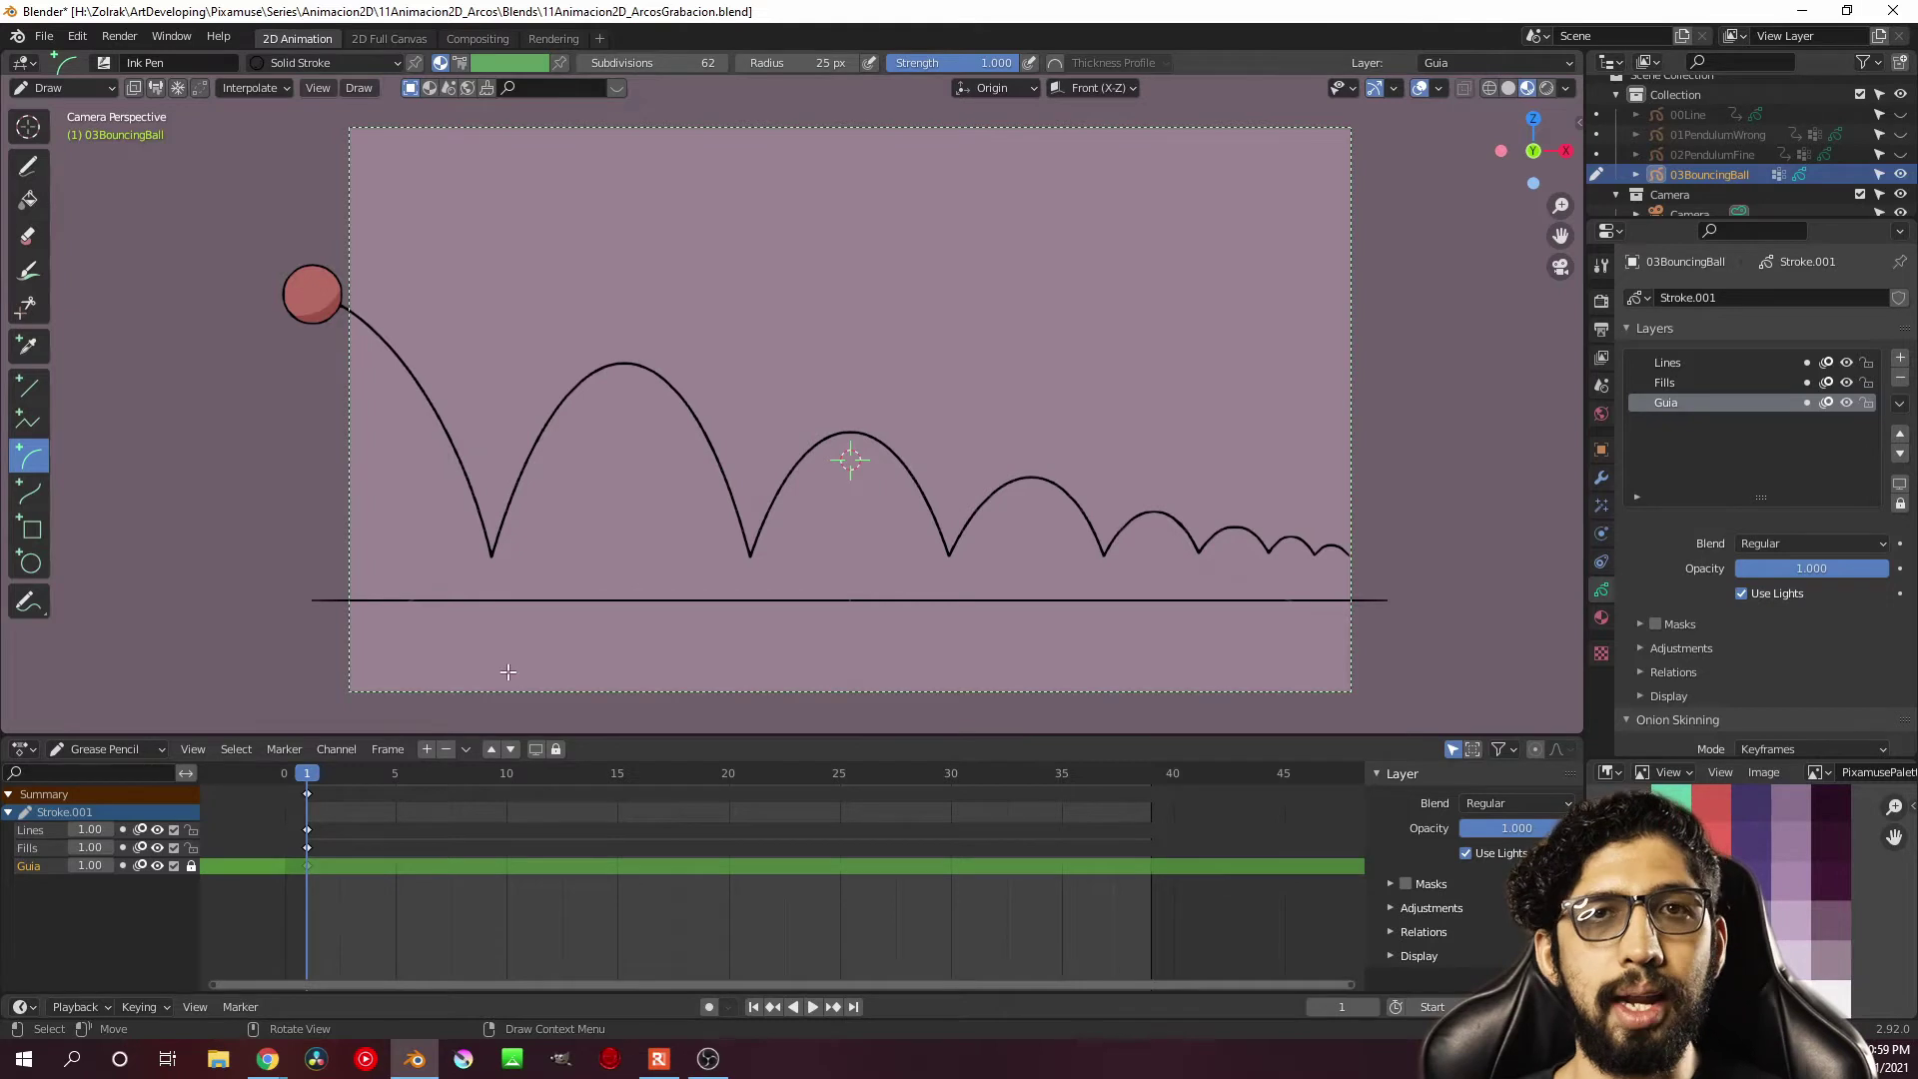
key("ctrl+Tab")
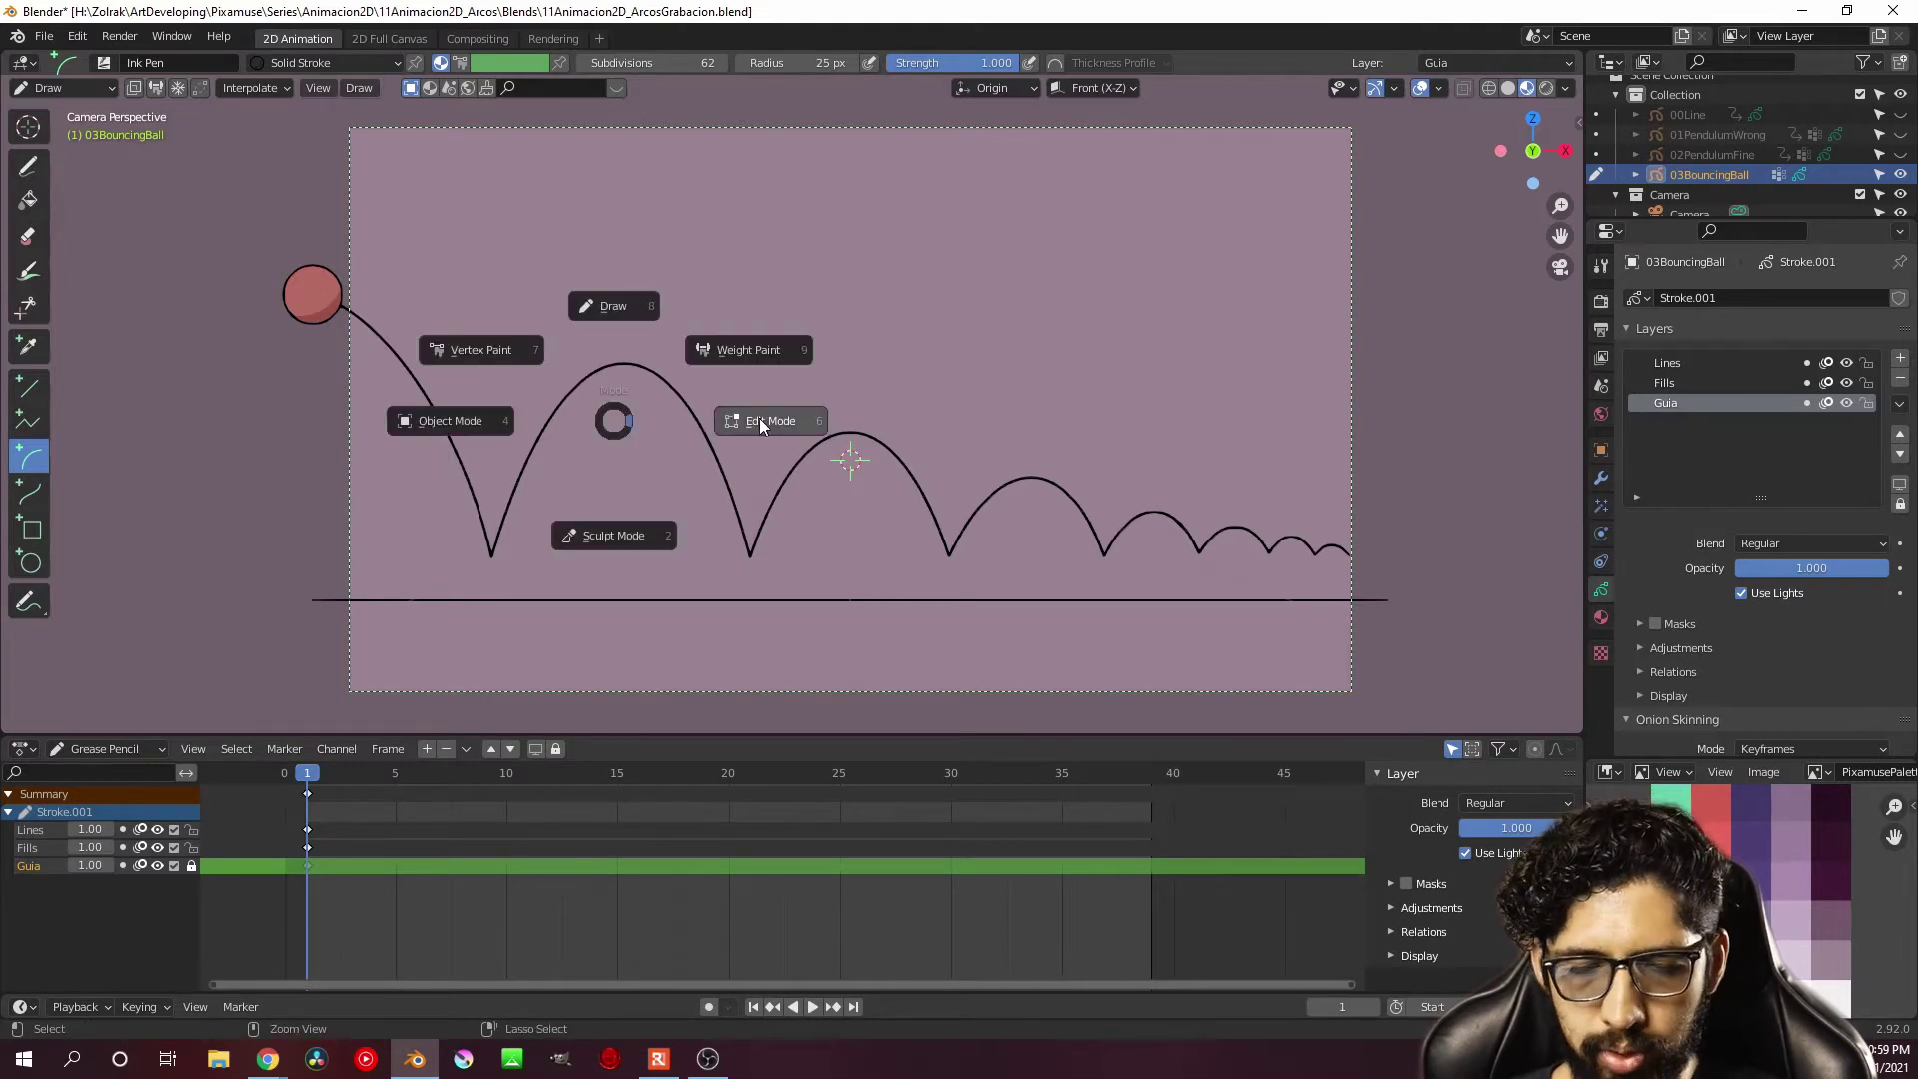
left_click(759, 419)
key("c")
key("Escape")
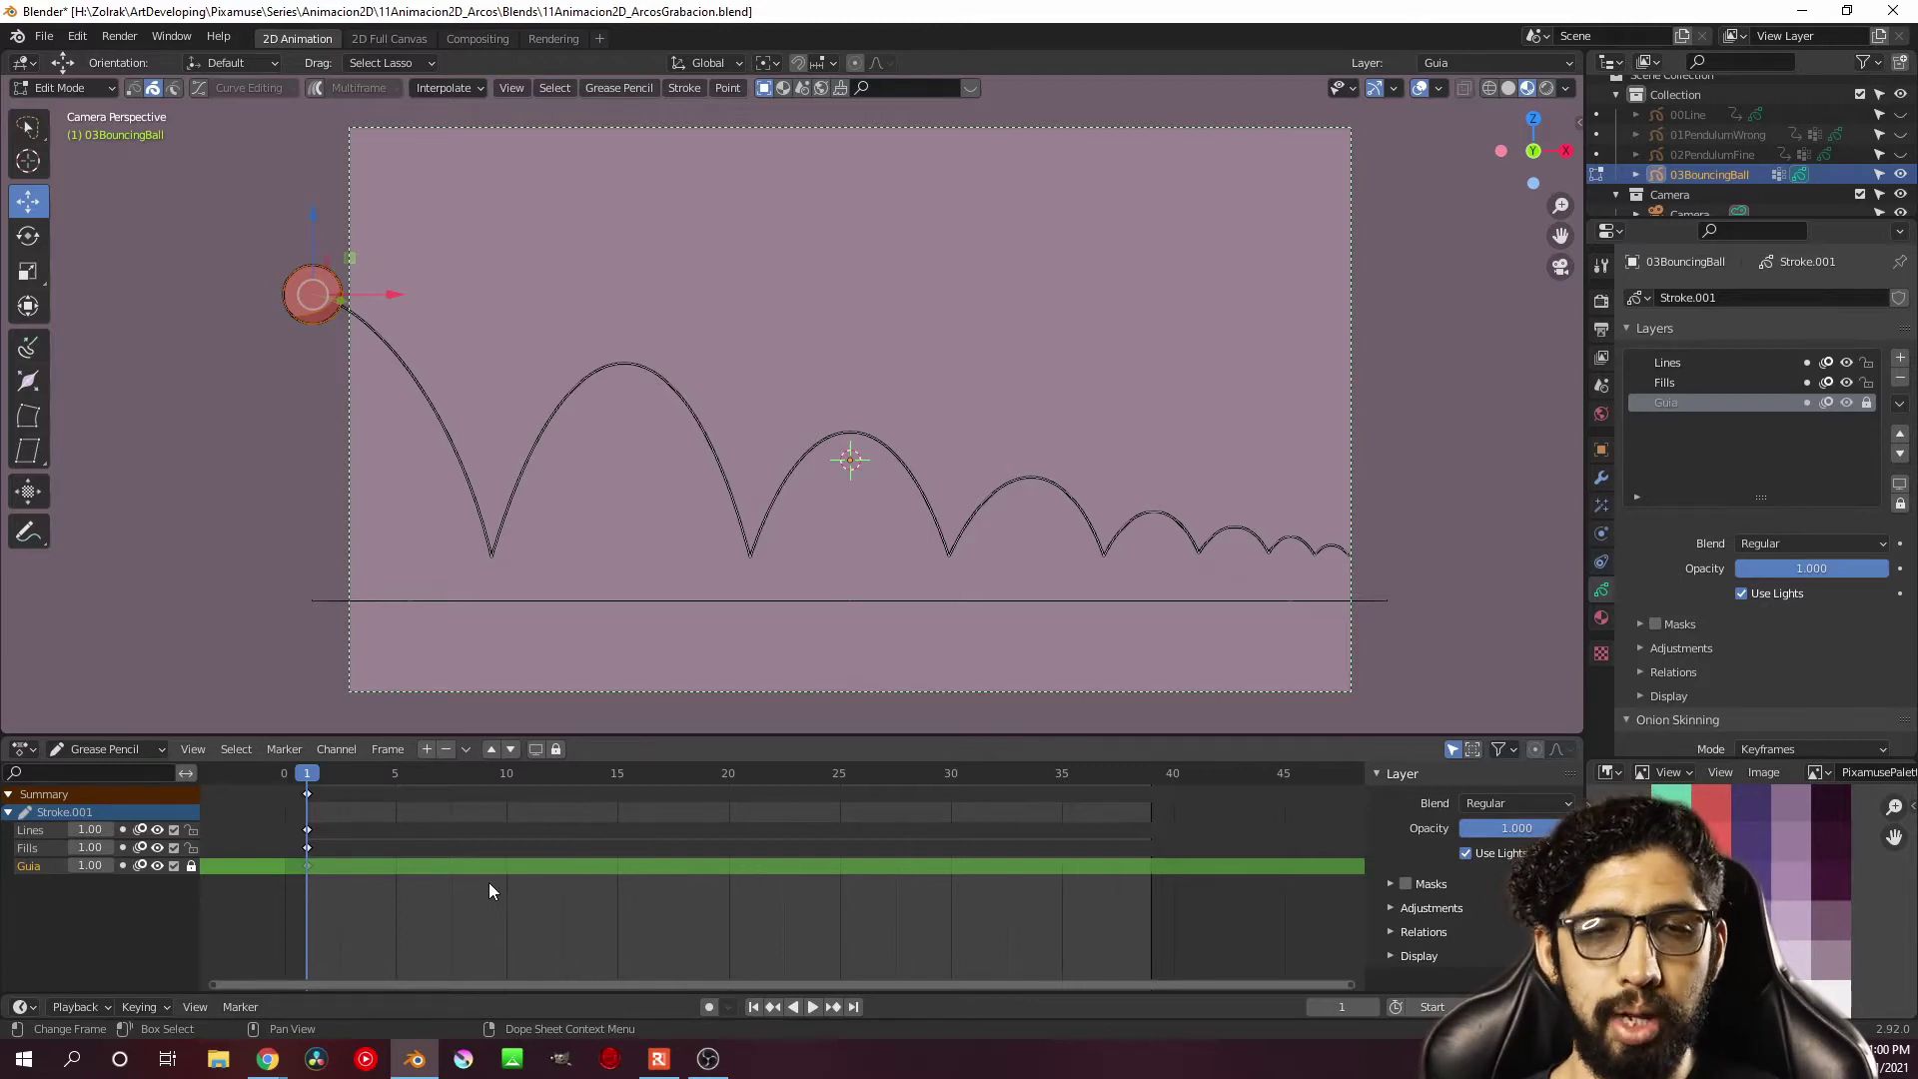
left_click(323, 845)
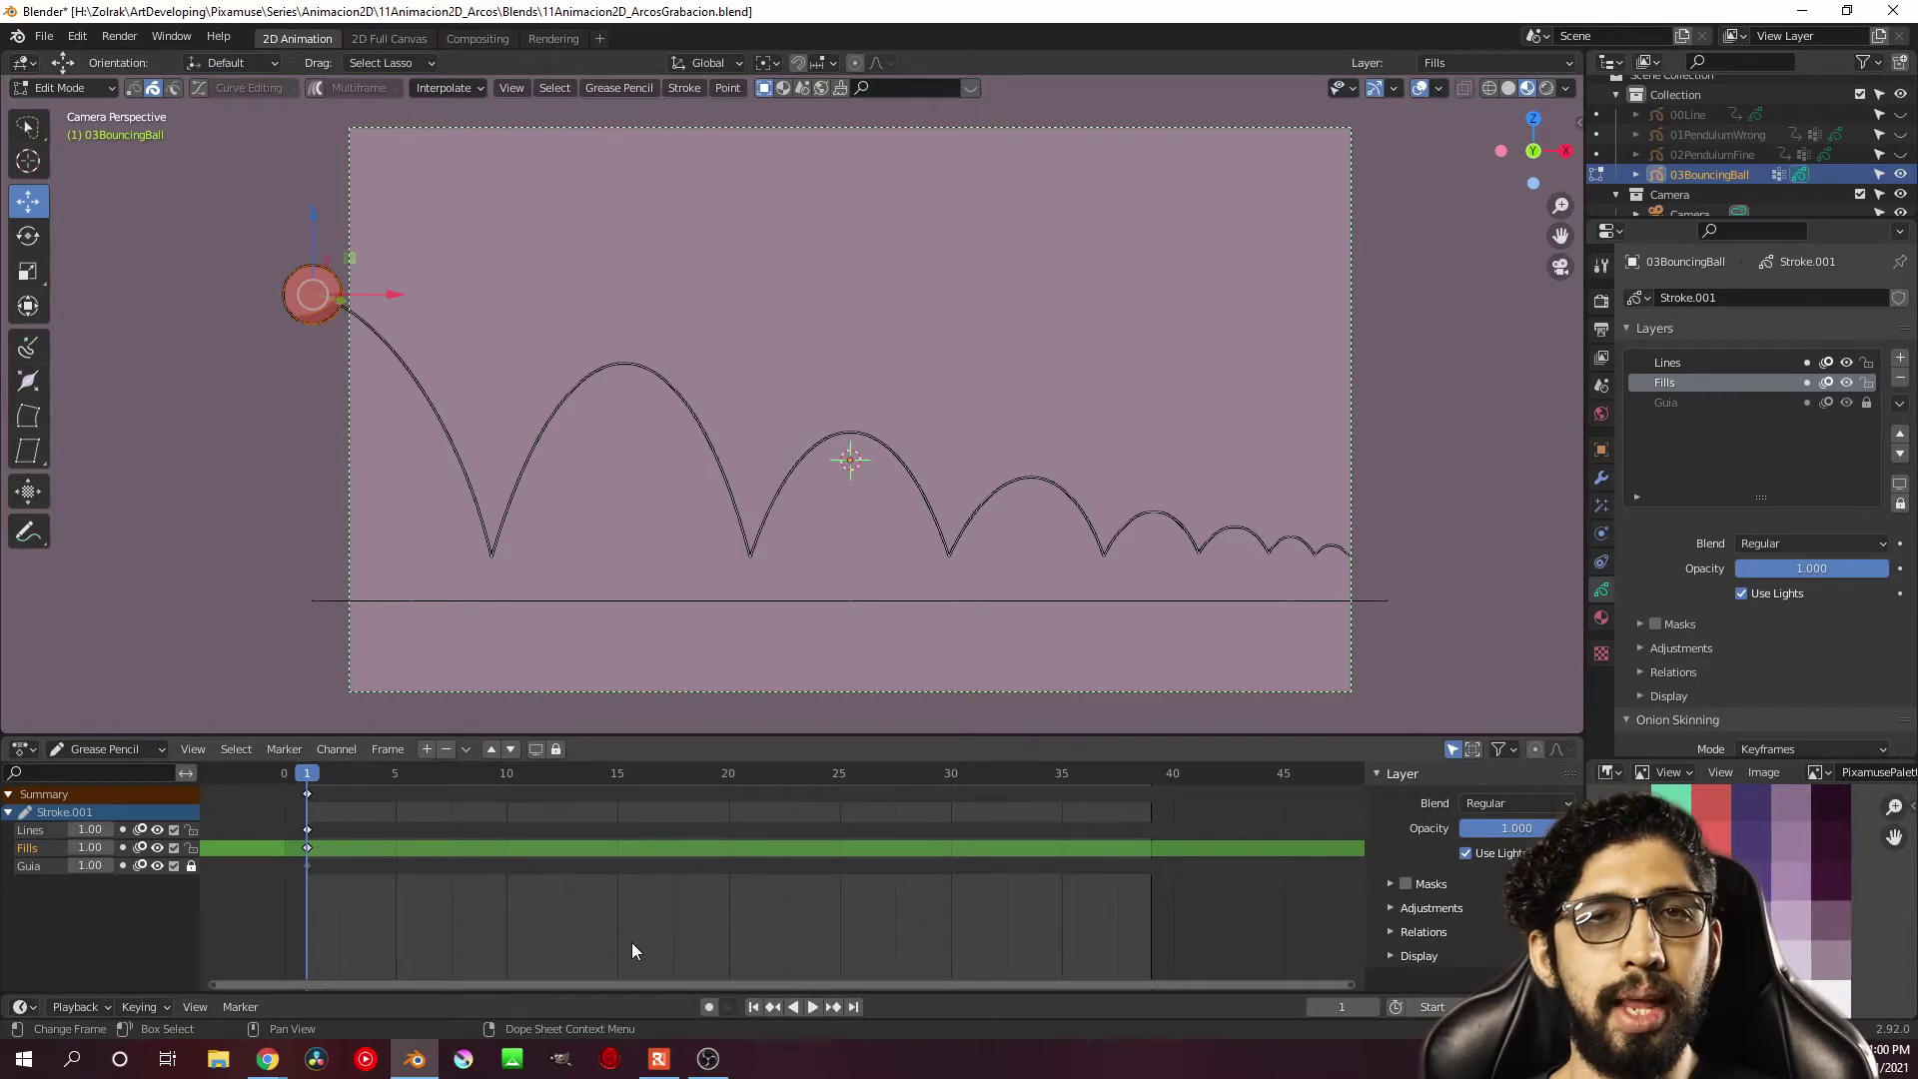
Key the ball partway down the first arc at frame 5 and at the next arc's peak at frame 10
left_click(396, 777)
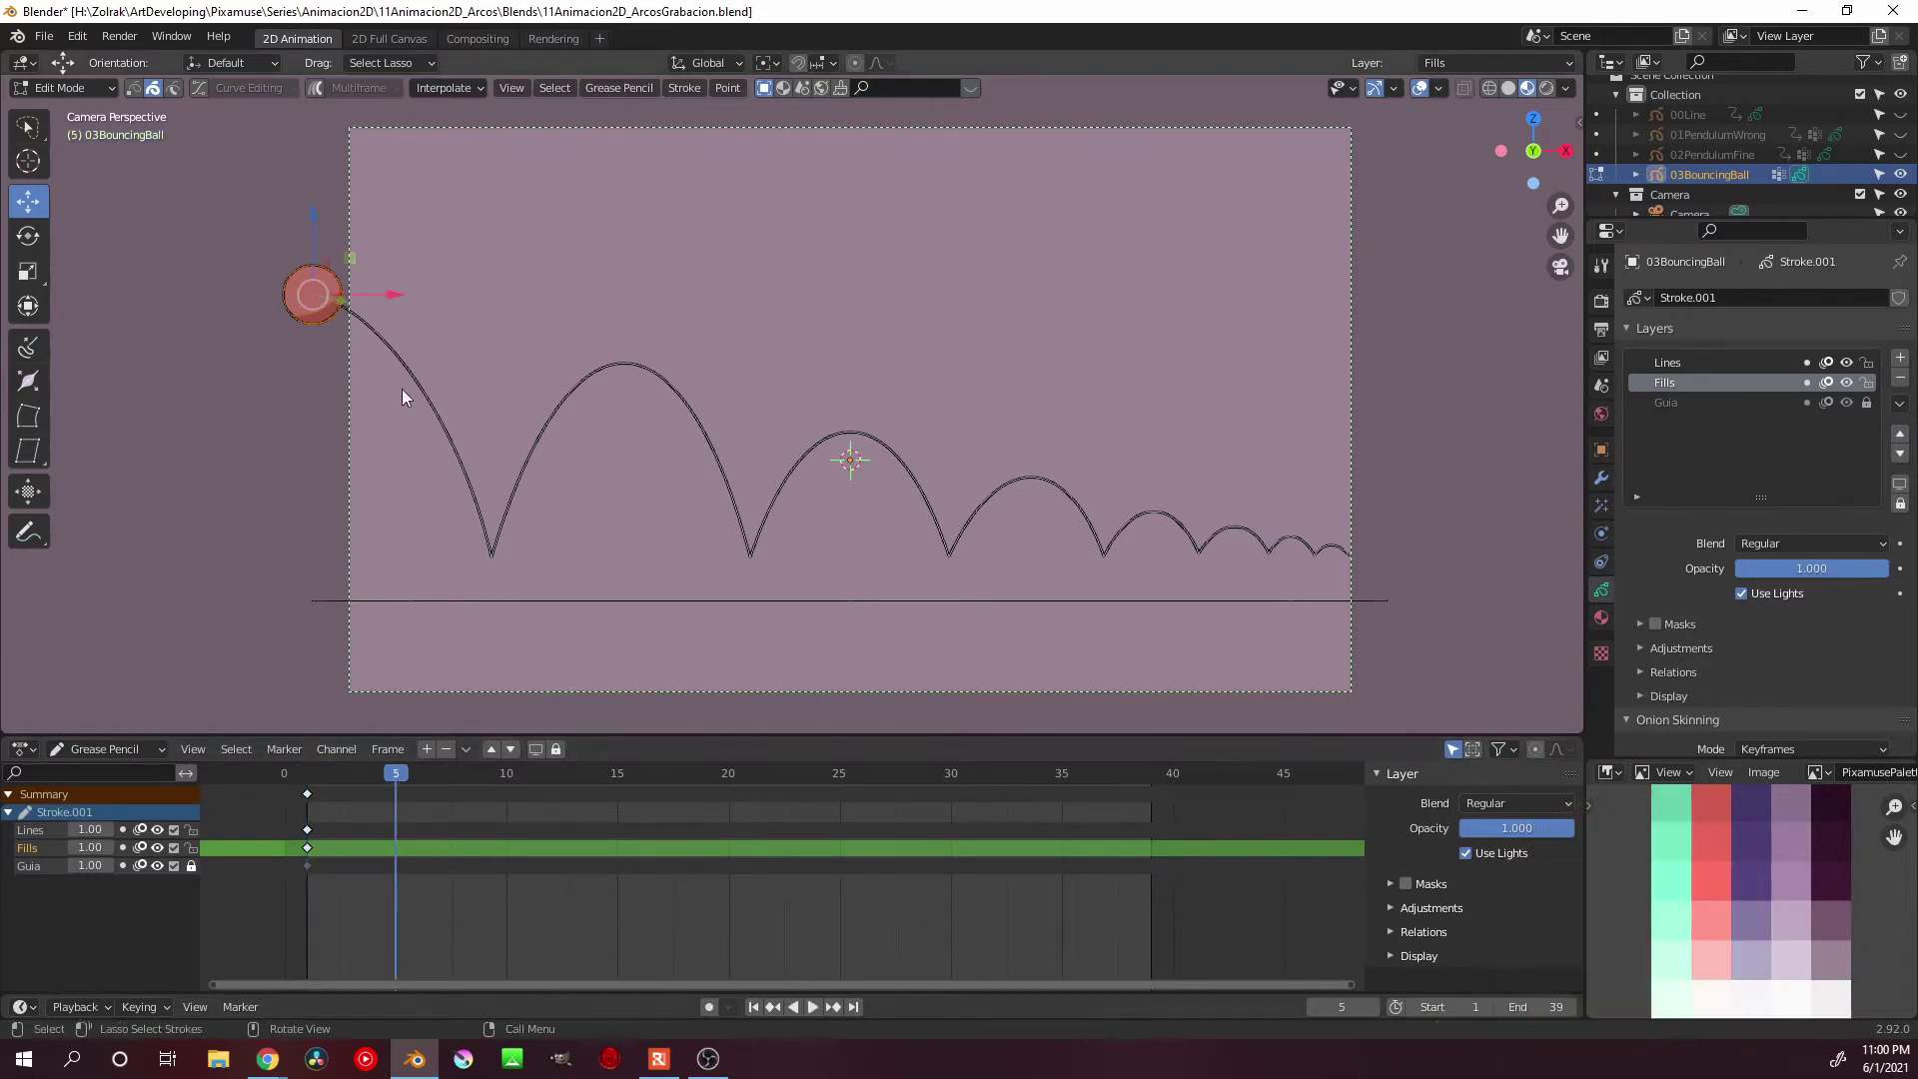
key("g")
left_click(539, 545)
scroll(505, 498, "up", 5)
key("g")
scroll(506, 498, "down", 5)
left_click(651, 531)
key("Right")
key("Right")
key("Right")
key("g")
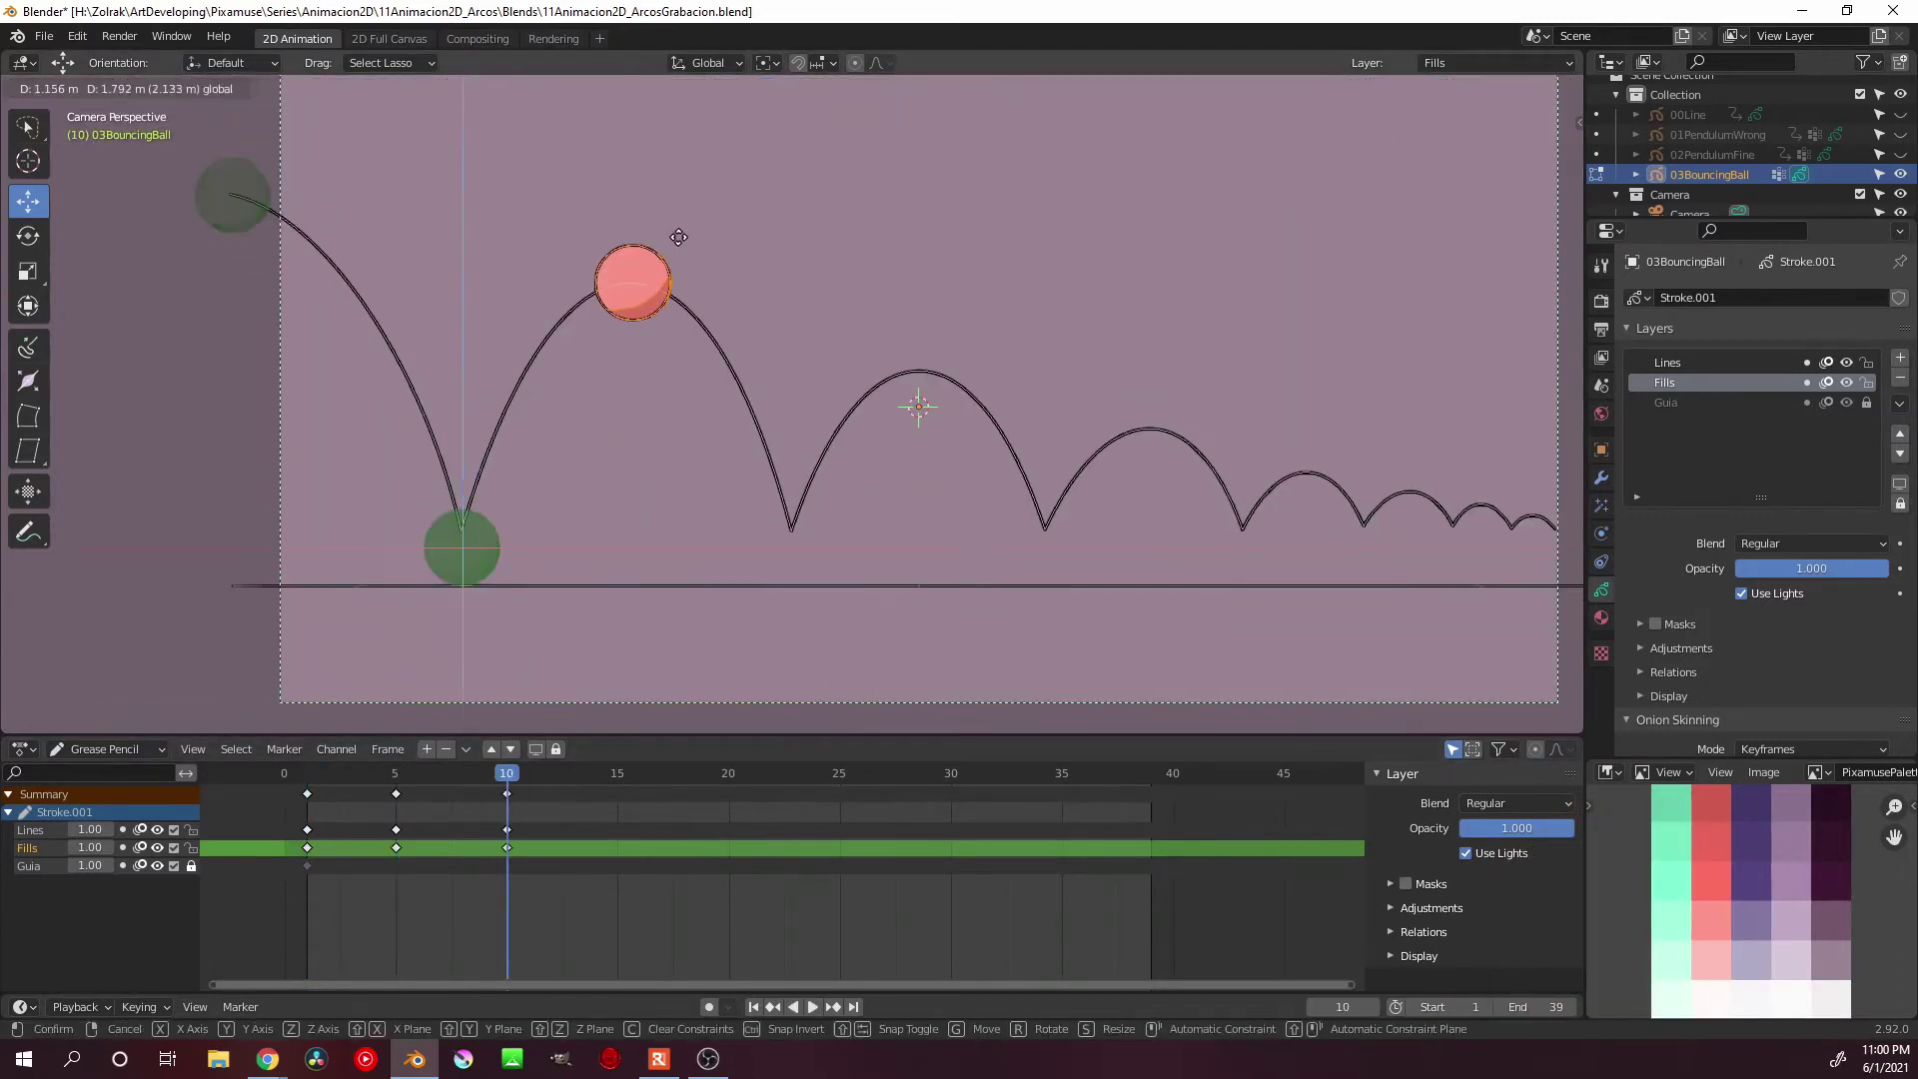
left_click(659, 248)
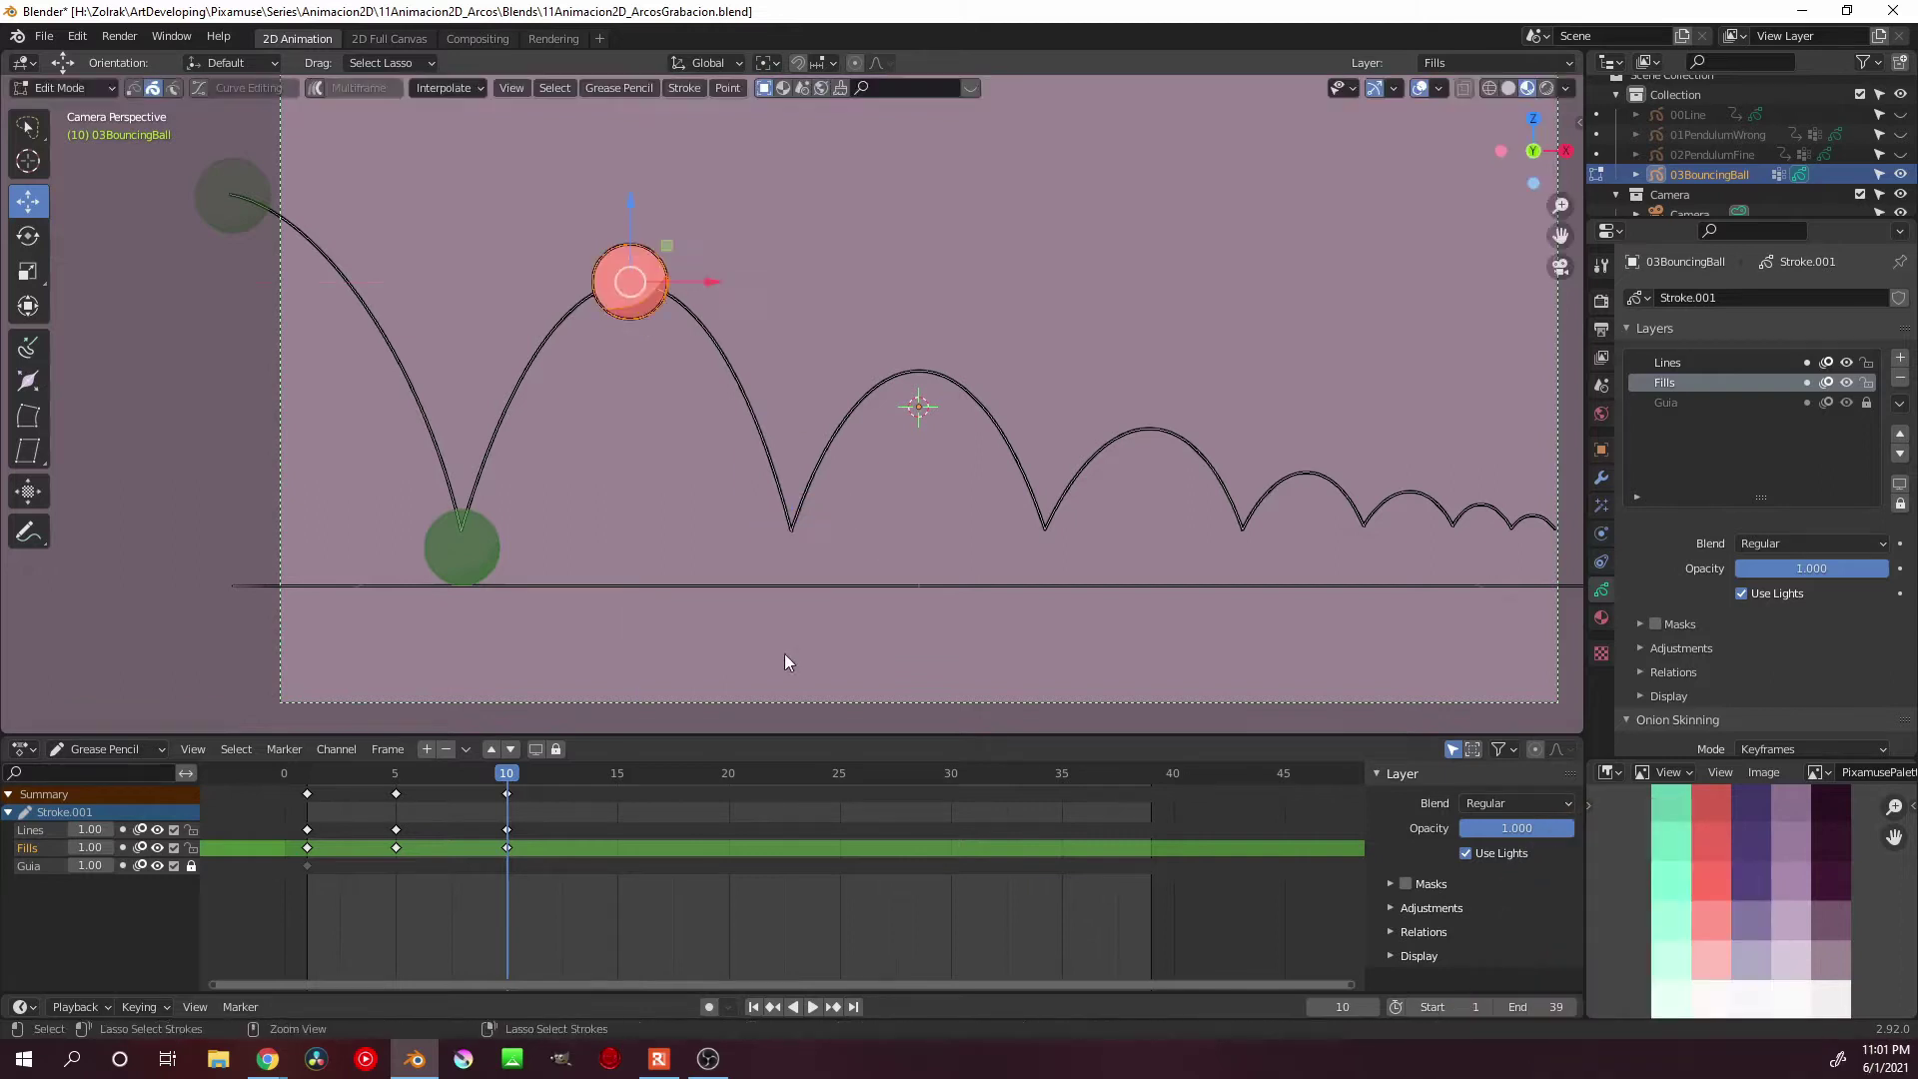
Key the ball every five frames along the next bounces, through about frame 35
key("Up")
mouse_move(630, 280)
left_mouse_down()
mouse_move(784, 549)
mouse_move(912, 373)
mouse_move(1045, 548)
left_mouse_up()
key("Up")
key("Up")
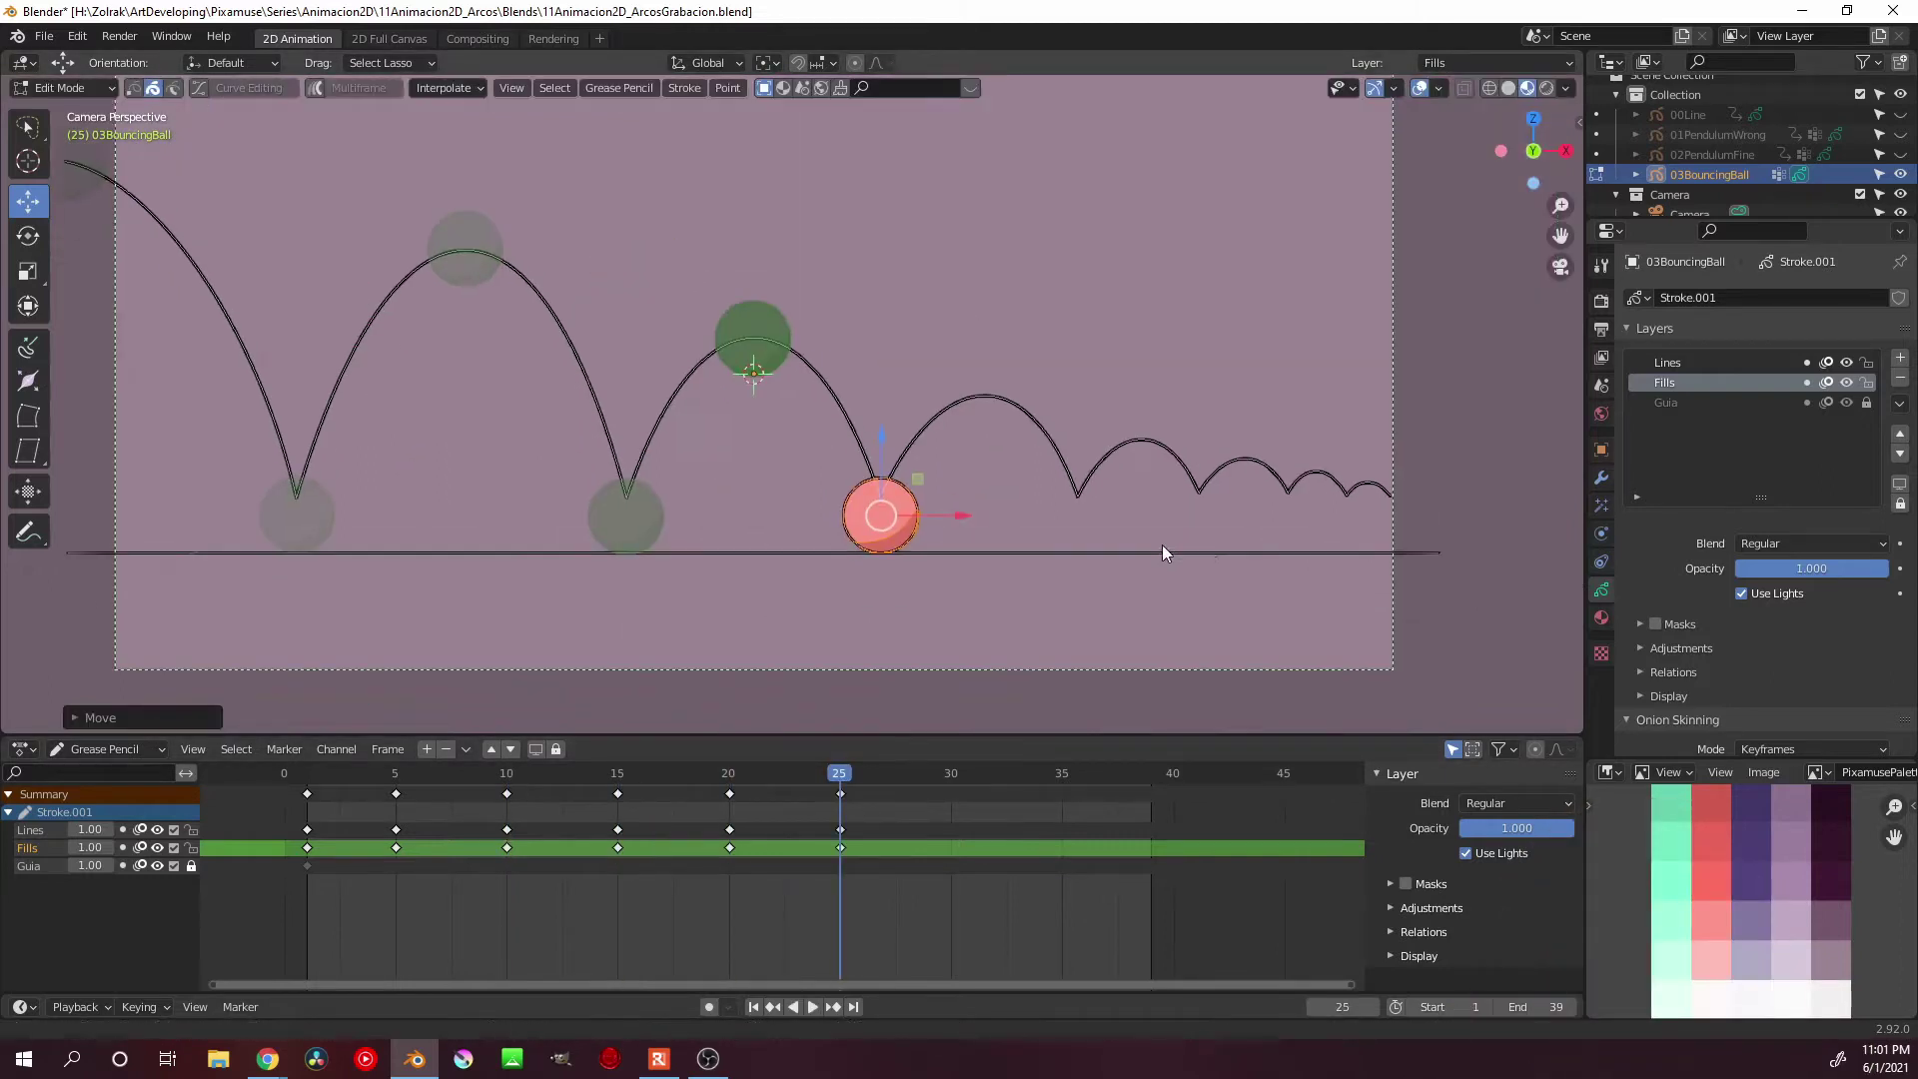
middle_click_drag(1163, 552, 998, 558, "shift")
key("Up")
left_click_drag(764, 479, 869, 359)
key("space")
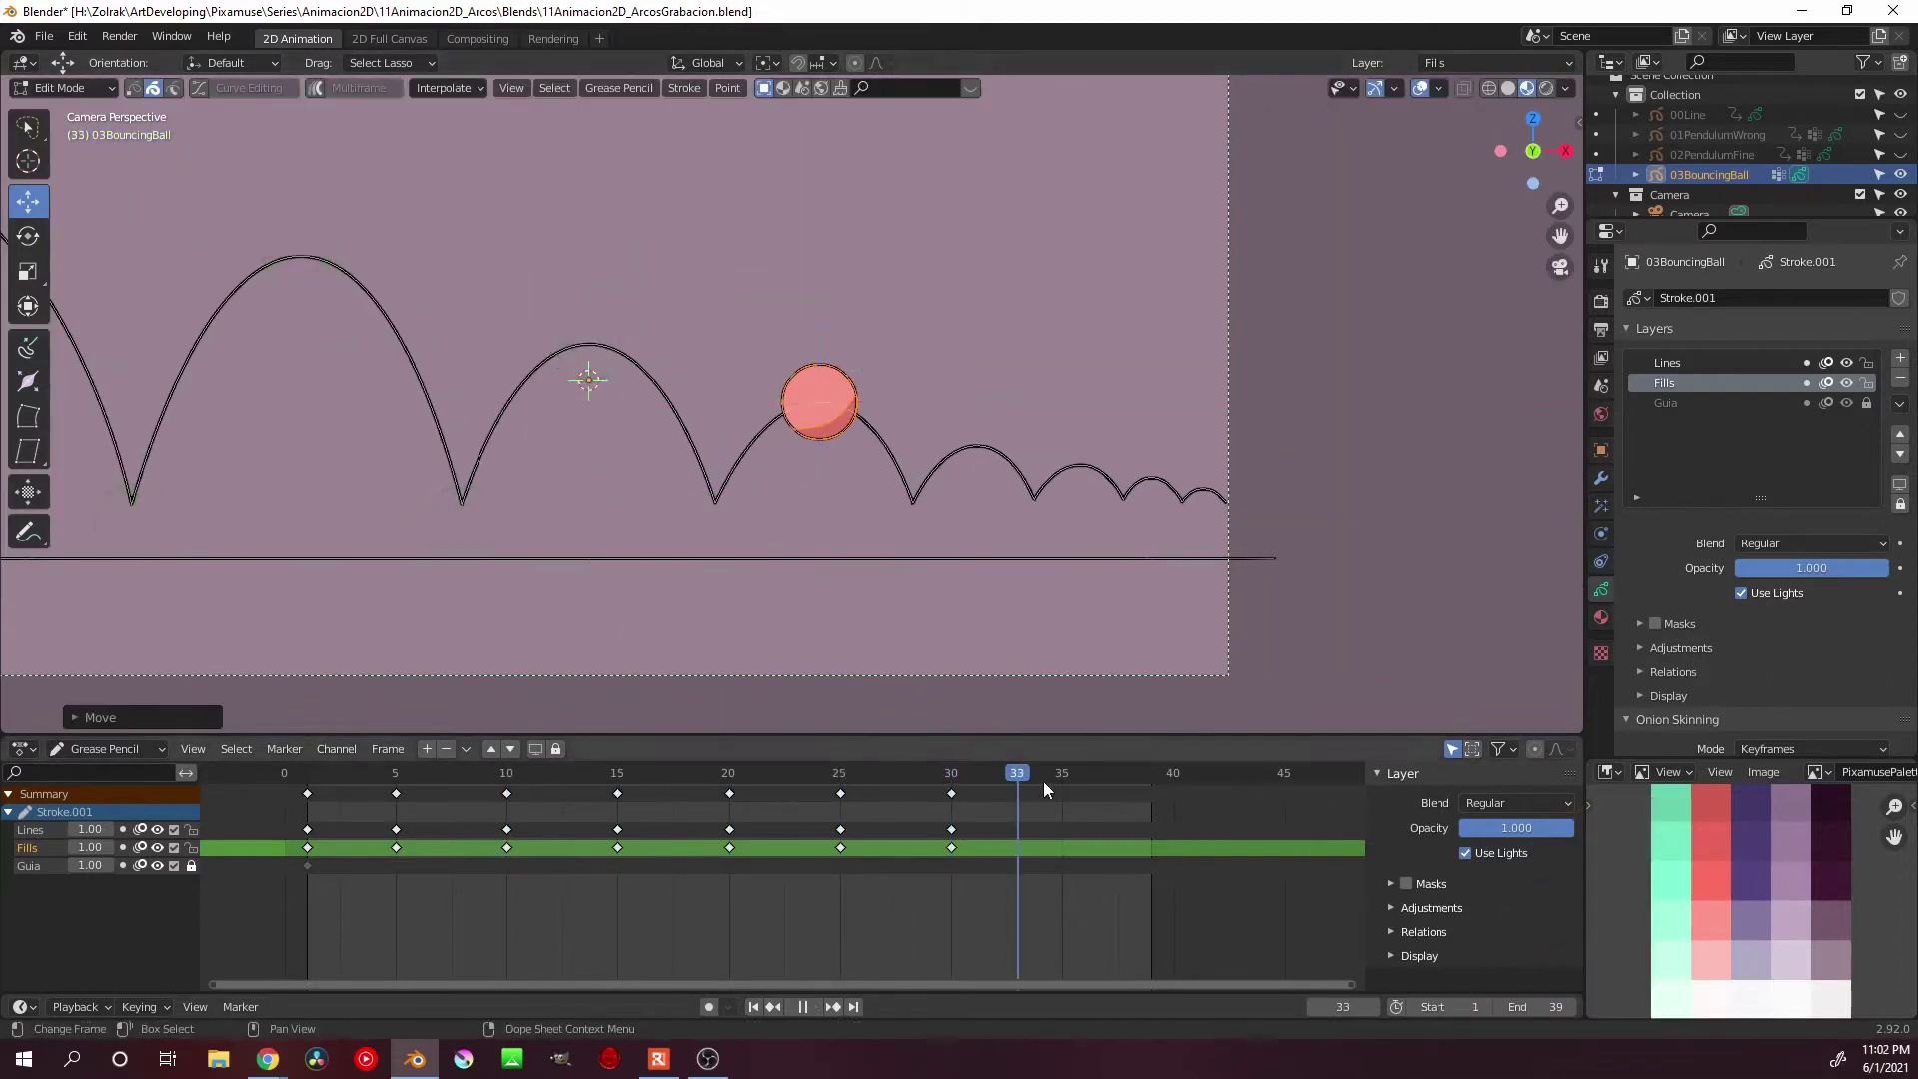
key("space")
left_click_drag(859, 439, 912, 514)
scroll(1079, 799, "down", 4, "ctrl")
middle_click_drag(953, 489, 706, 462, "shift")
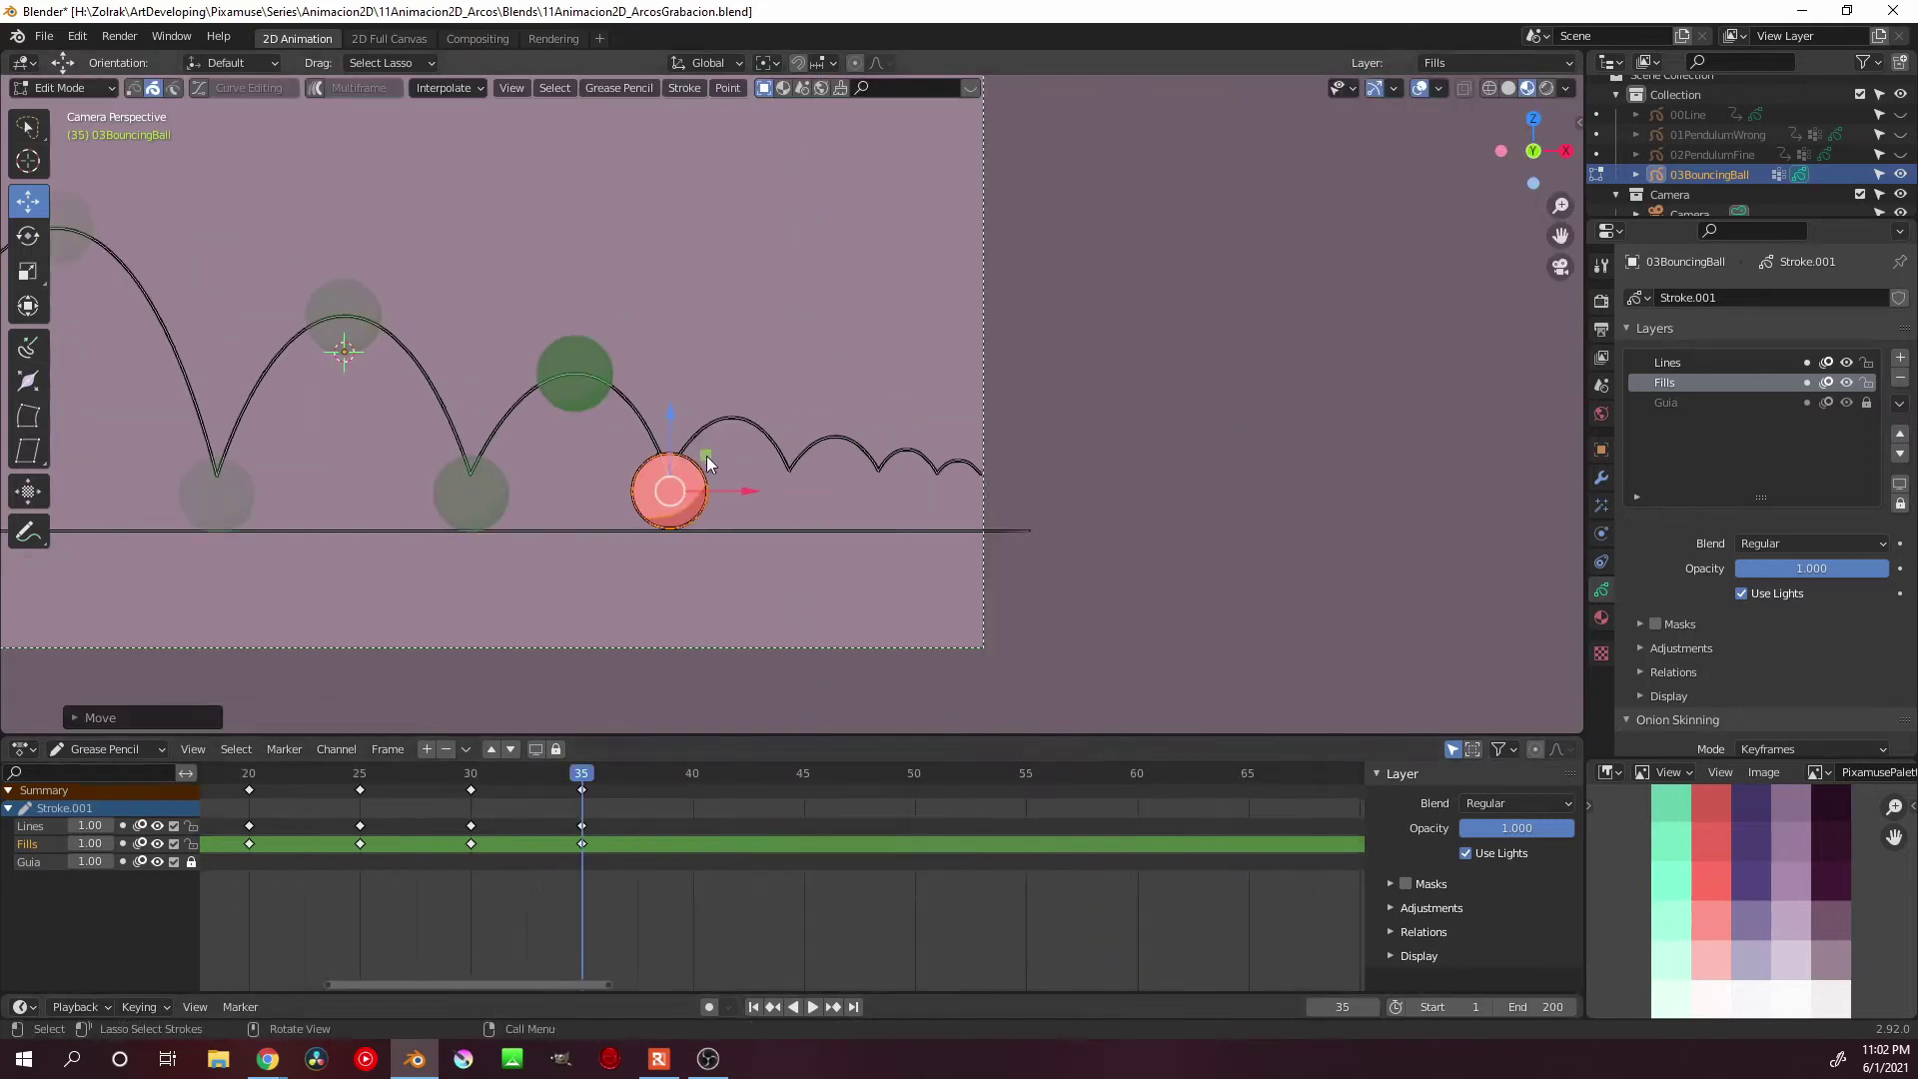
Continue keying the ball along the small bounces up to frame 80
key("Up")
mouse_move(707, 463)
left_mouse_down()
mouse_move(769, 384)
mouse_move(826, 451)
mouse_move(873, 413)
mouse_move(878, 484)
mouse_move(904, 454)
mouse_move(929, 483)
mouse_move(955, 463)
mouse_move(1052, 495)
left_mouse_up()
key("Up")
key("Up")
key("Up")
key("Up")
key("Up")
key("Up")
scroll(999, 879, "down", 5, "ctrl")
key("Up")
key("g")
left_click(1038, 468)
key("Up")
Scrub and play back the bounce animation, stopping at frame 39 to review timing
scroll(1136, 535, "down", 2)
key("Home")
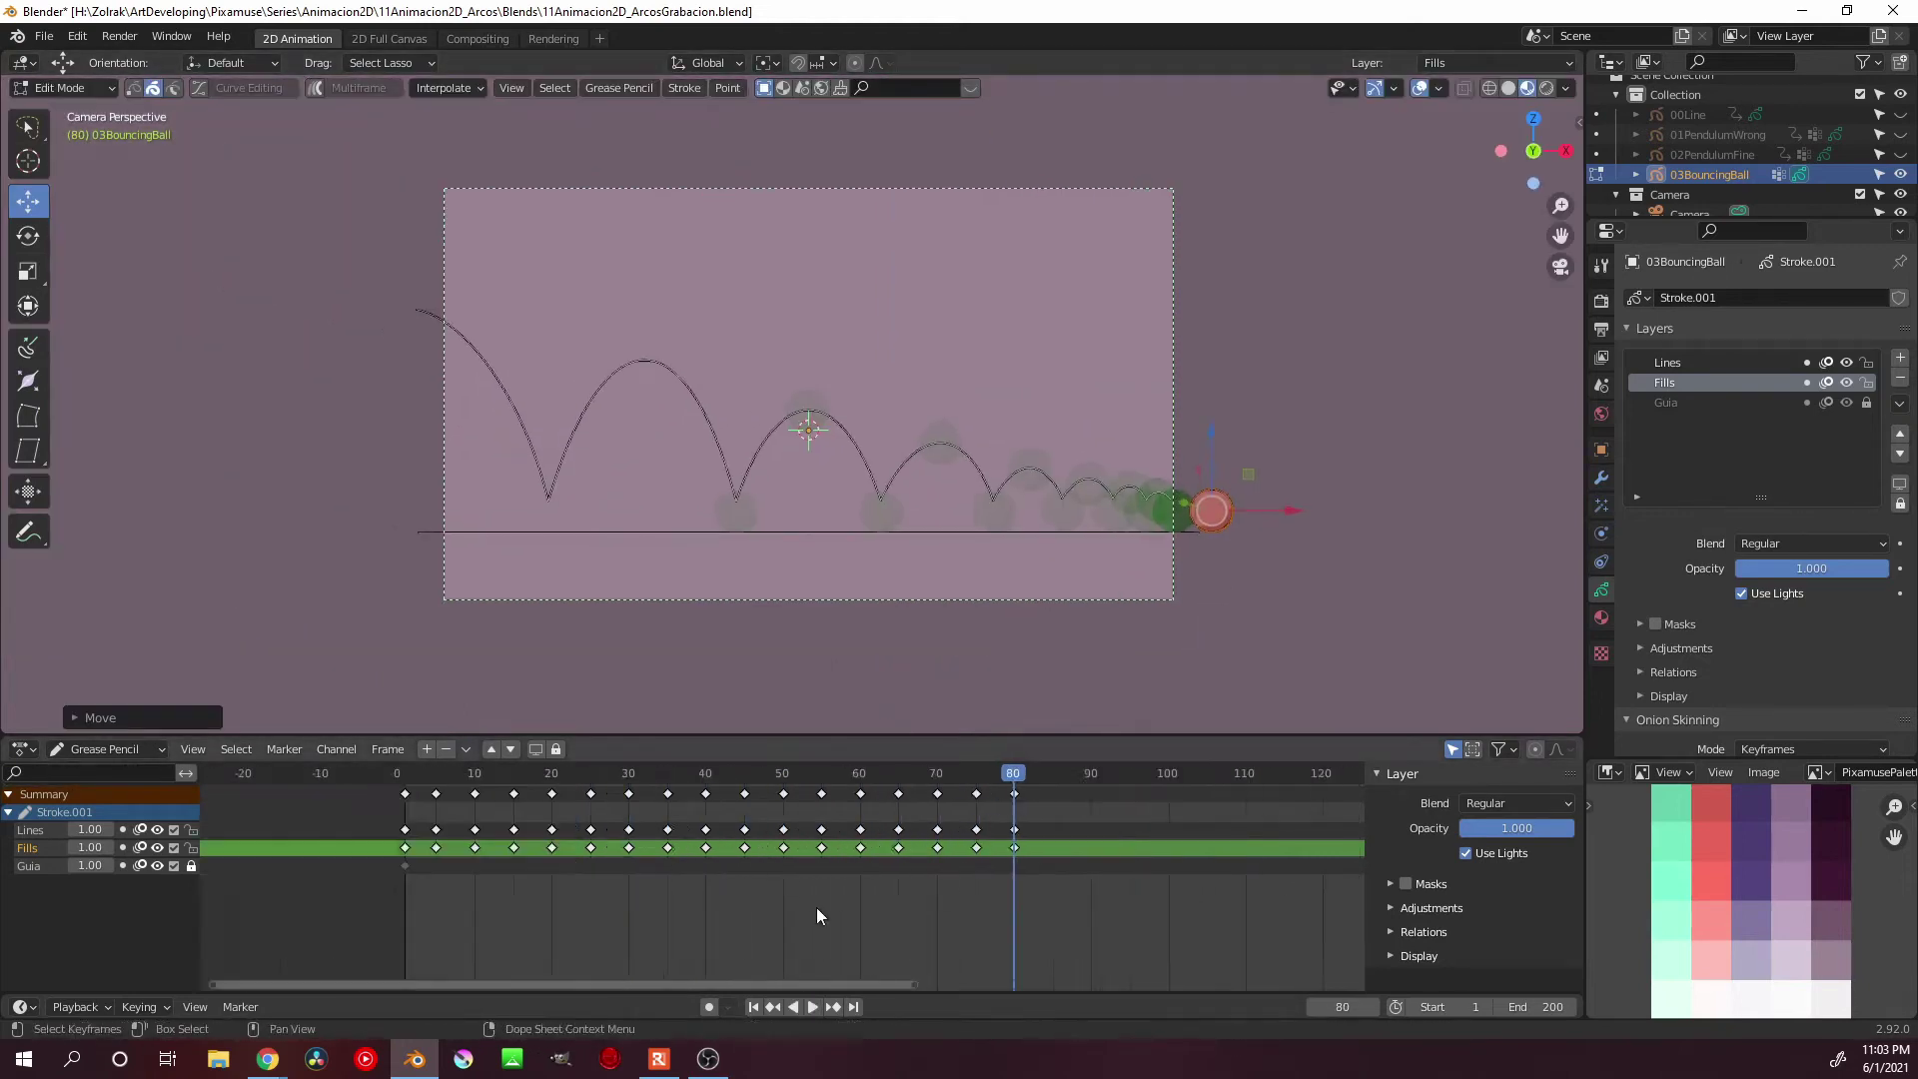
key("Home")
key("space")
left_click(907, 945)
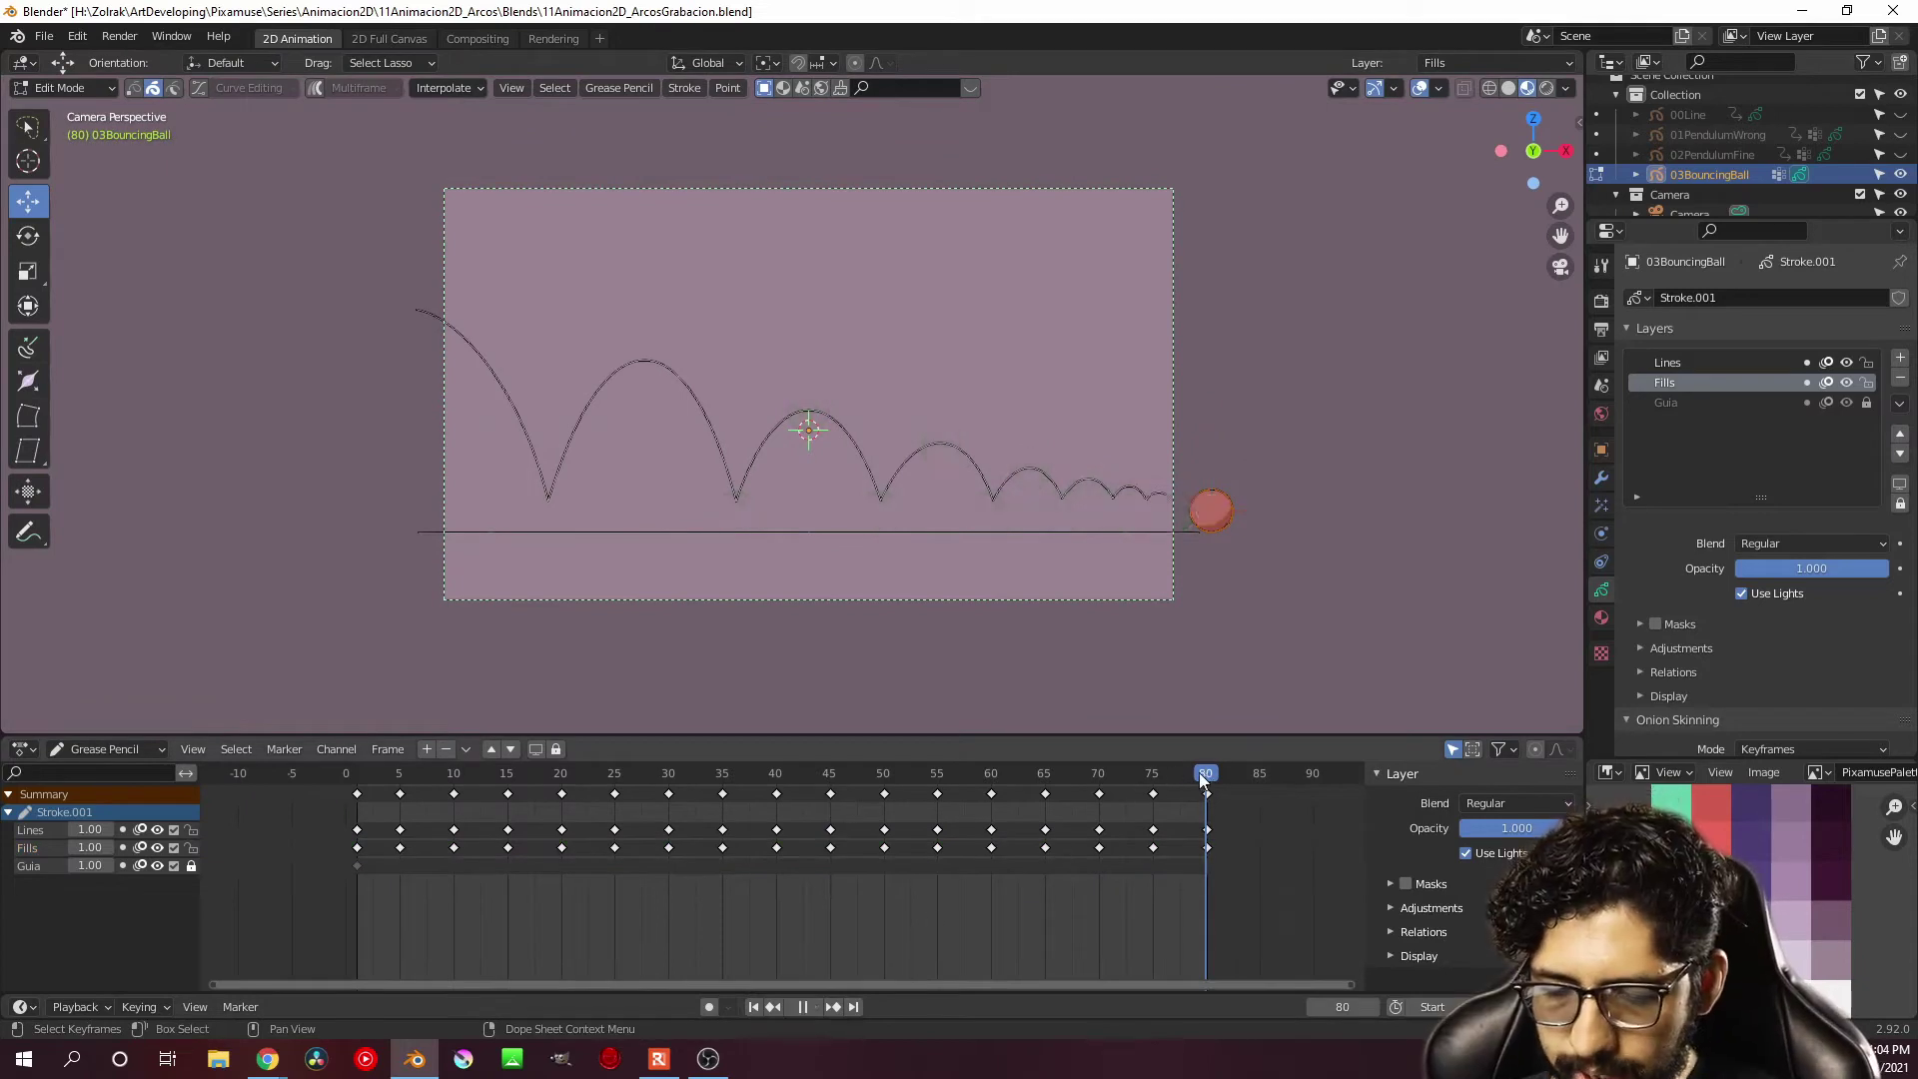
left_click_drag(1198, 771, 383, 854)
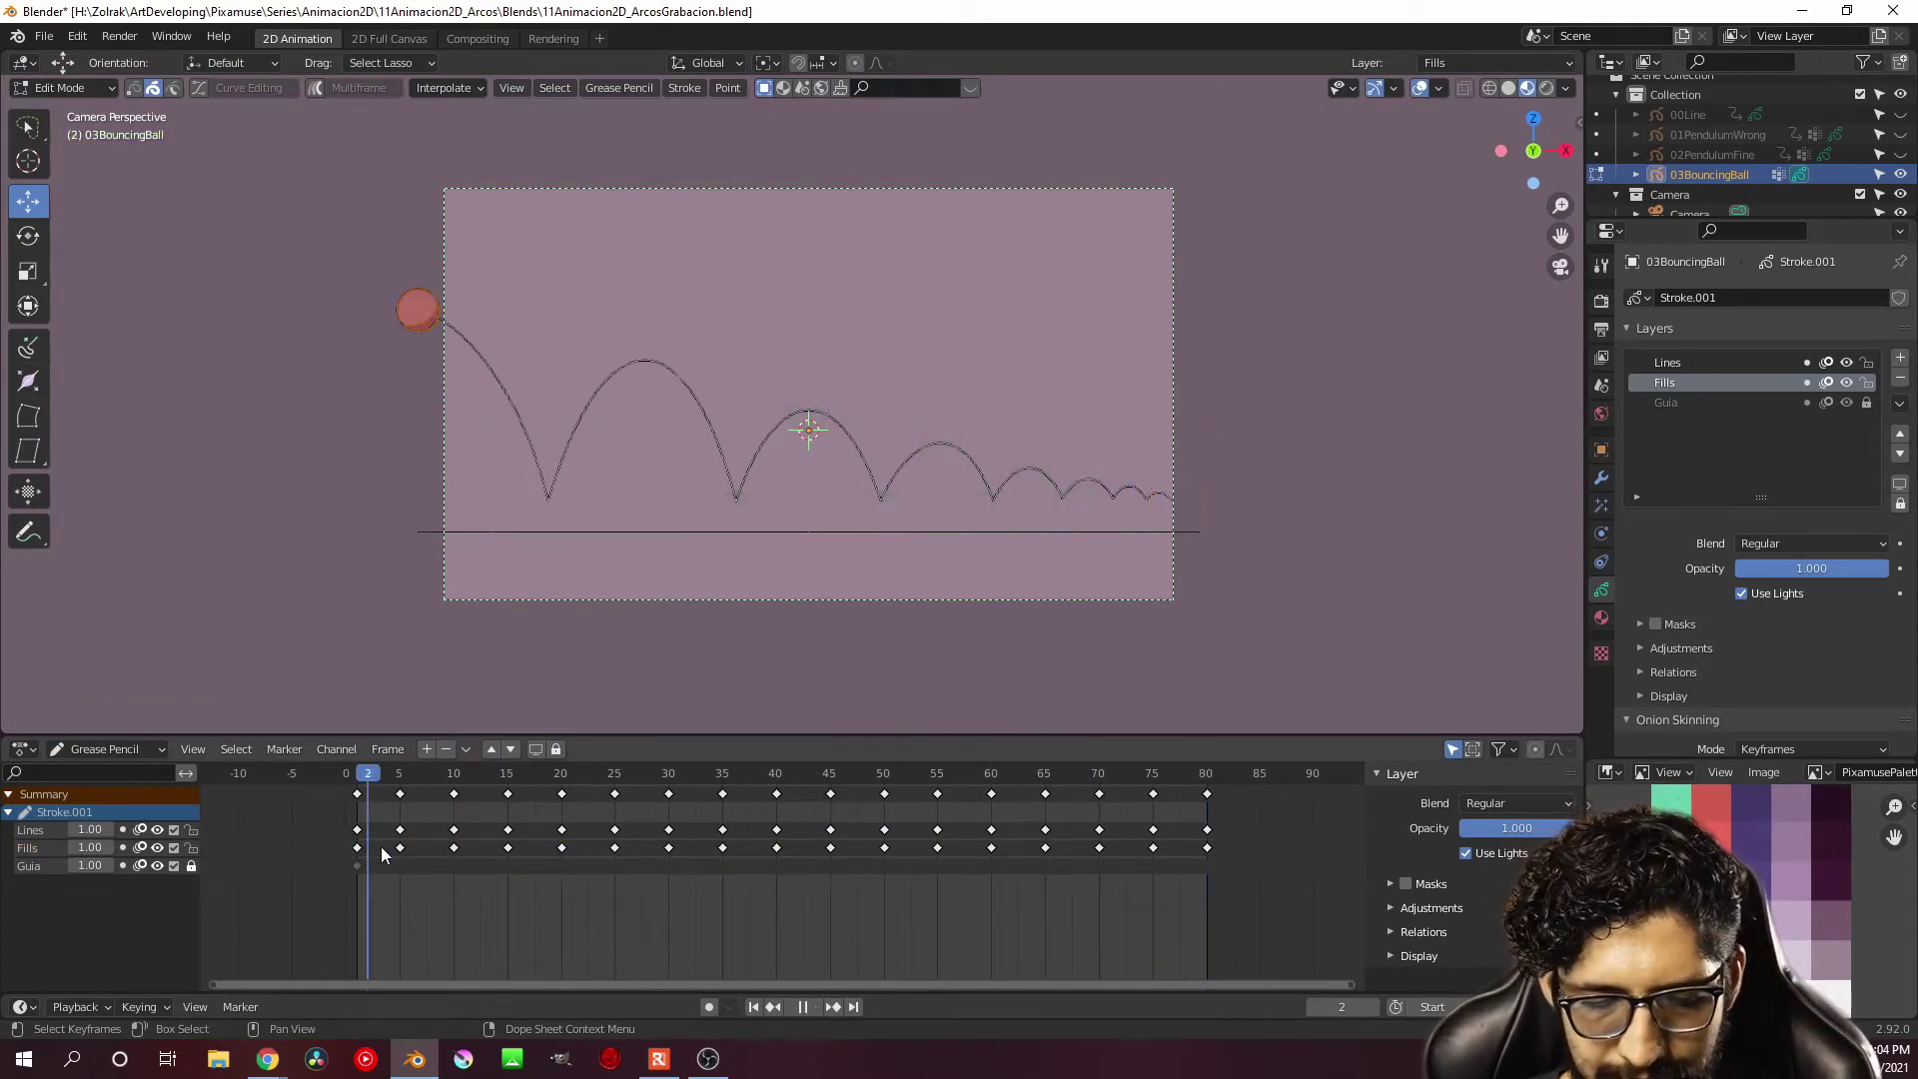
mouse_move(383, 854)
left_mouse_down()
mouse_move(1206, 843)
mouse_move(701, 879)
left_mouse_up()
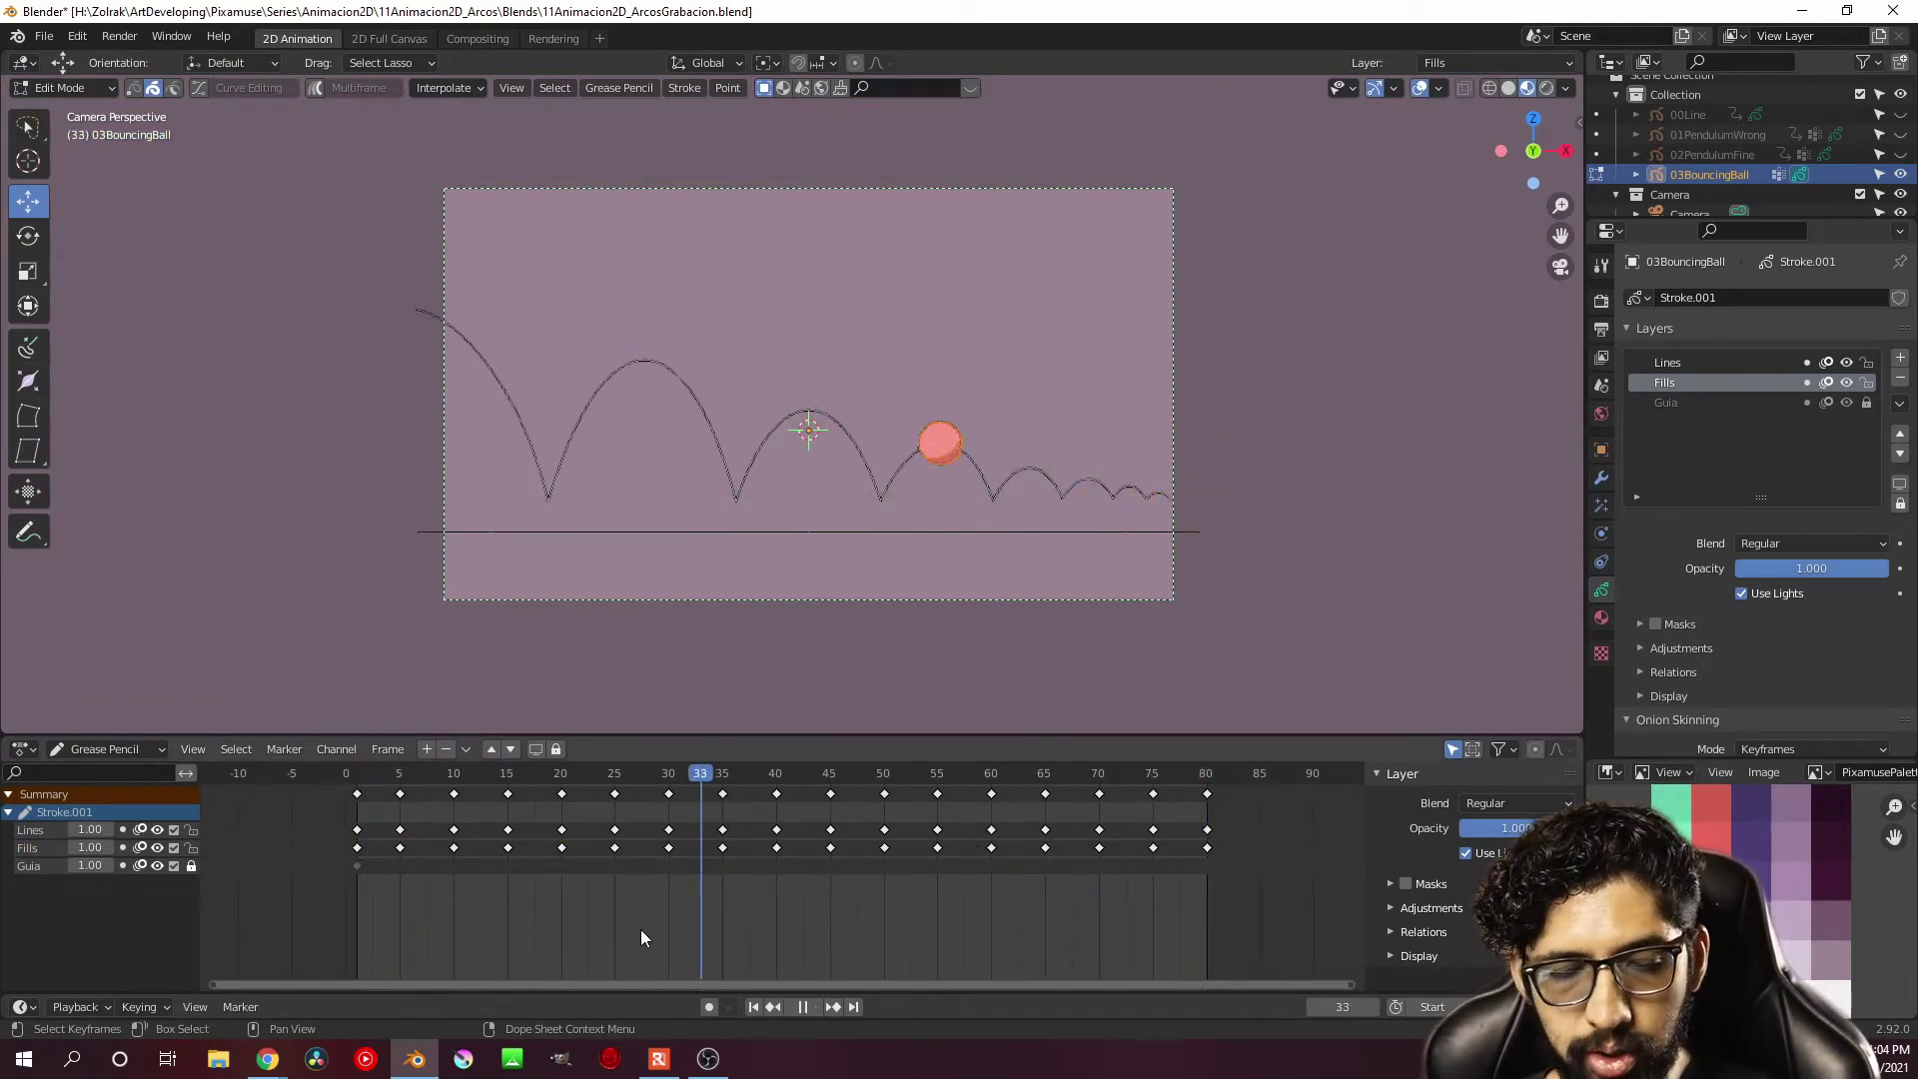
left_click(525, 931)
key("space")
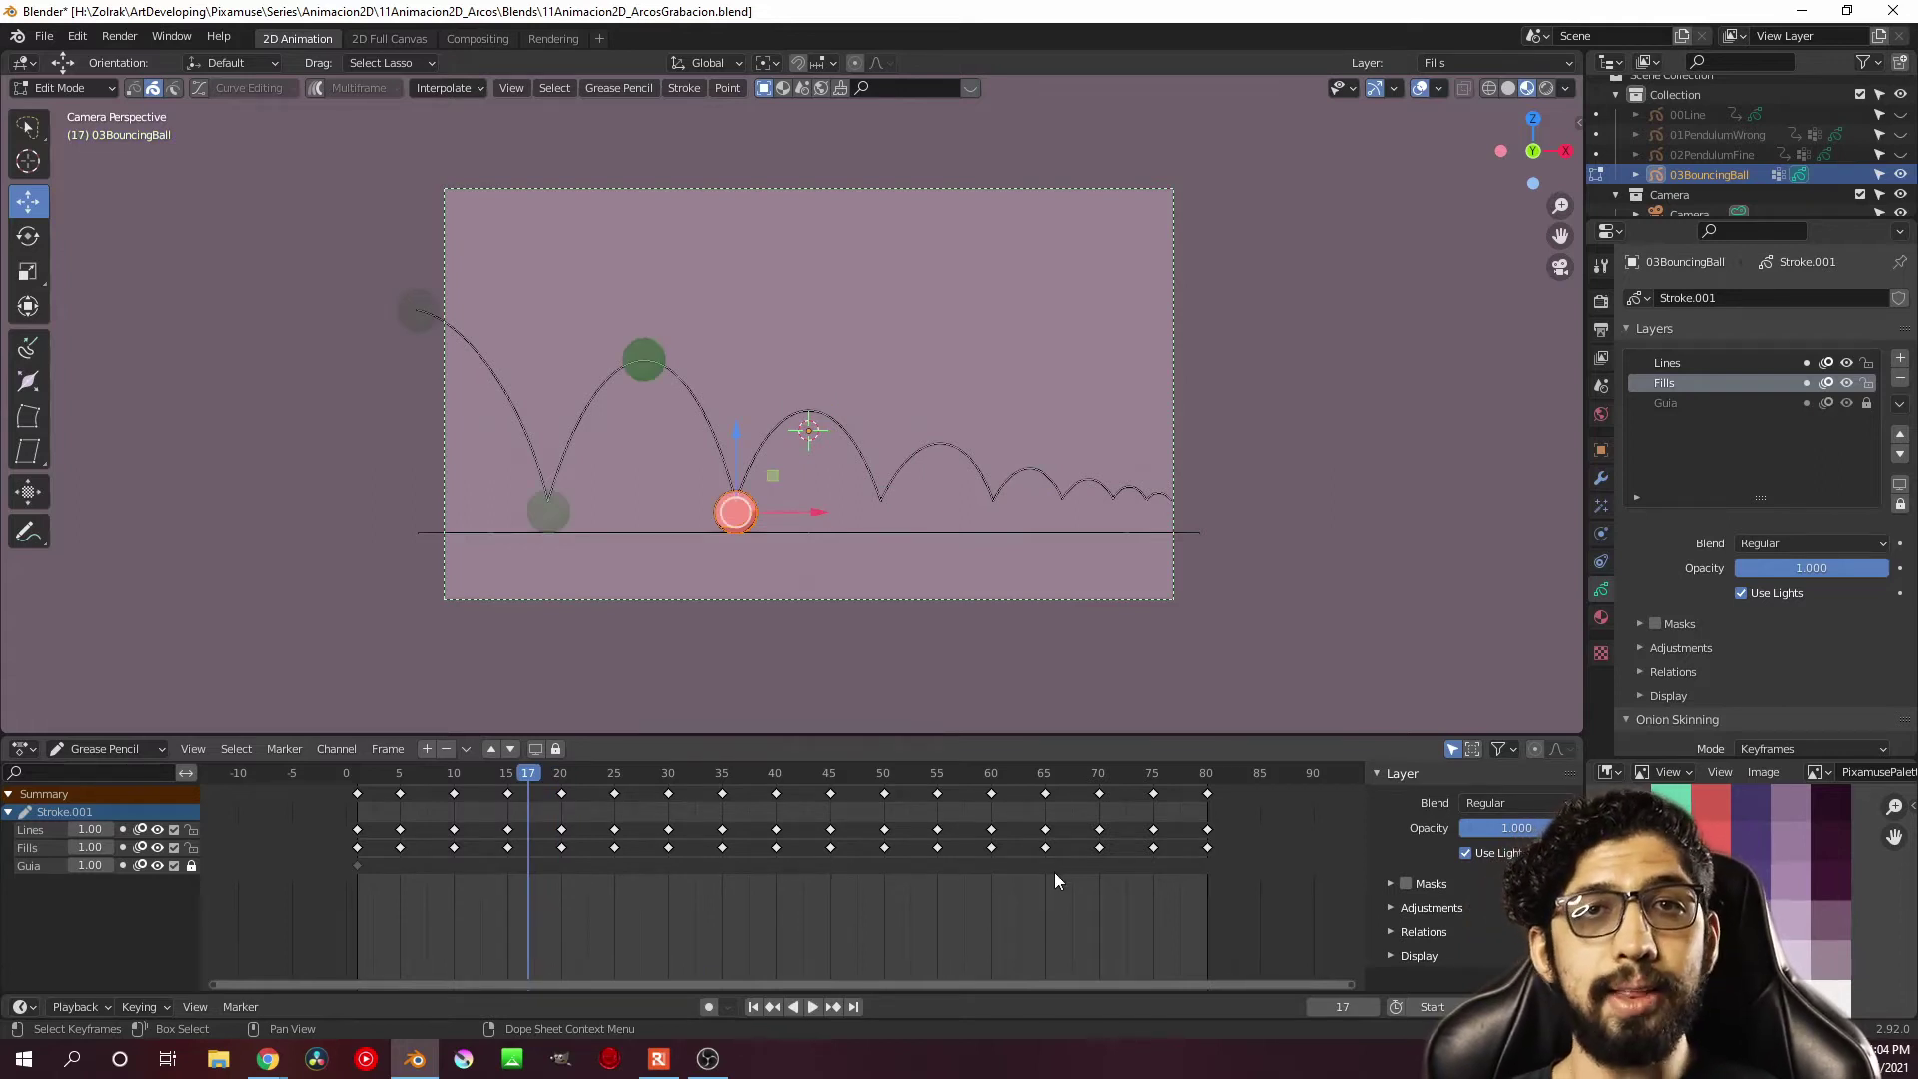
key("space")
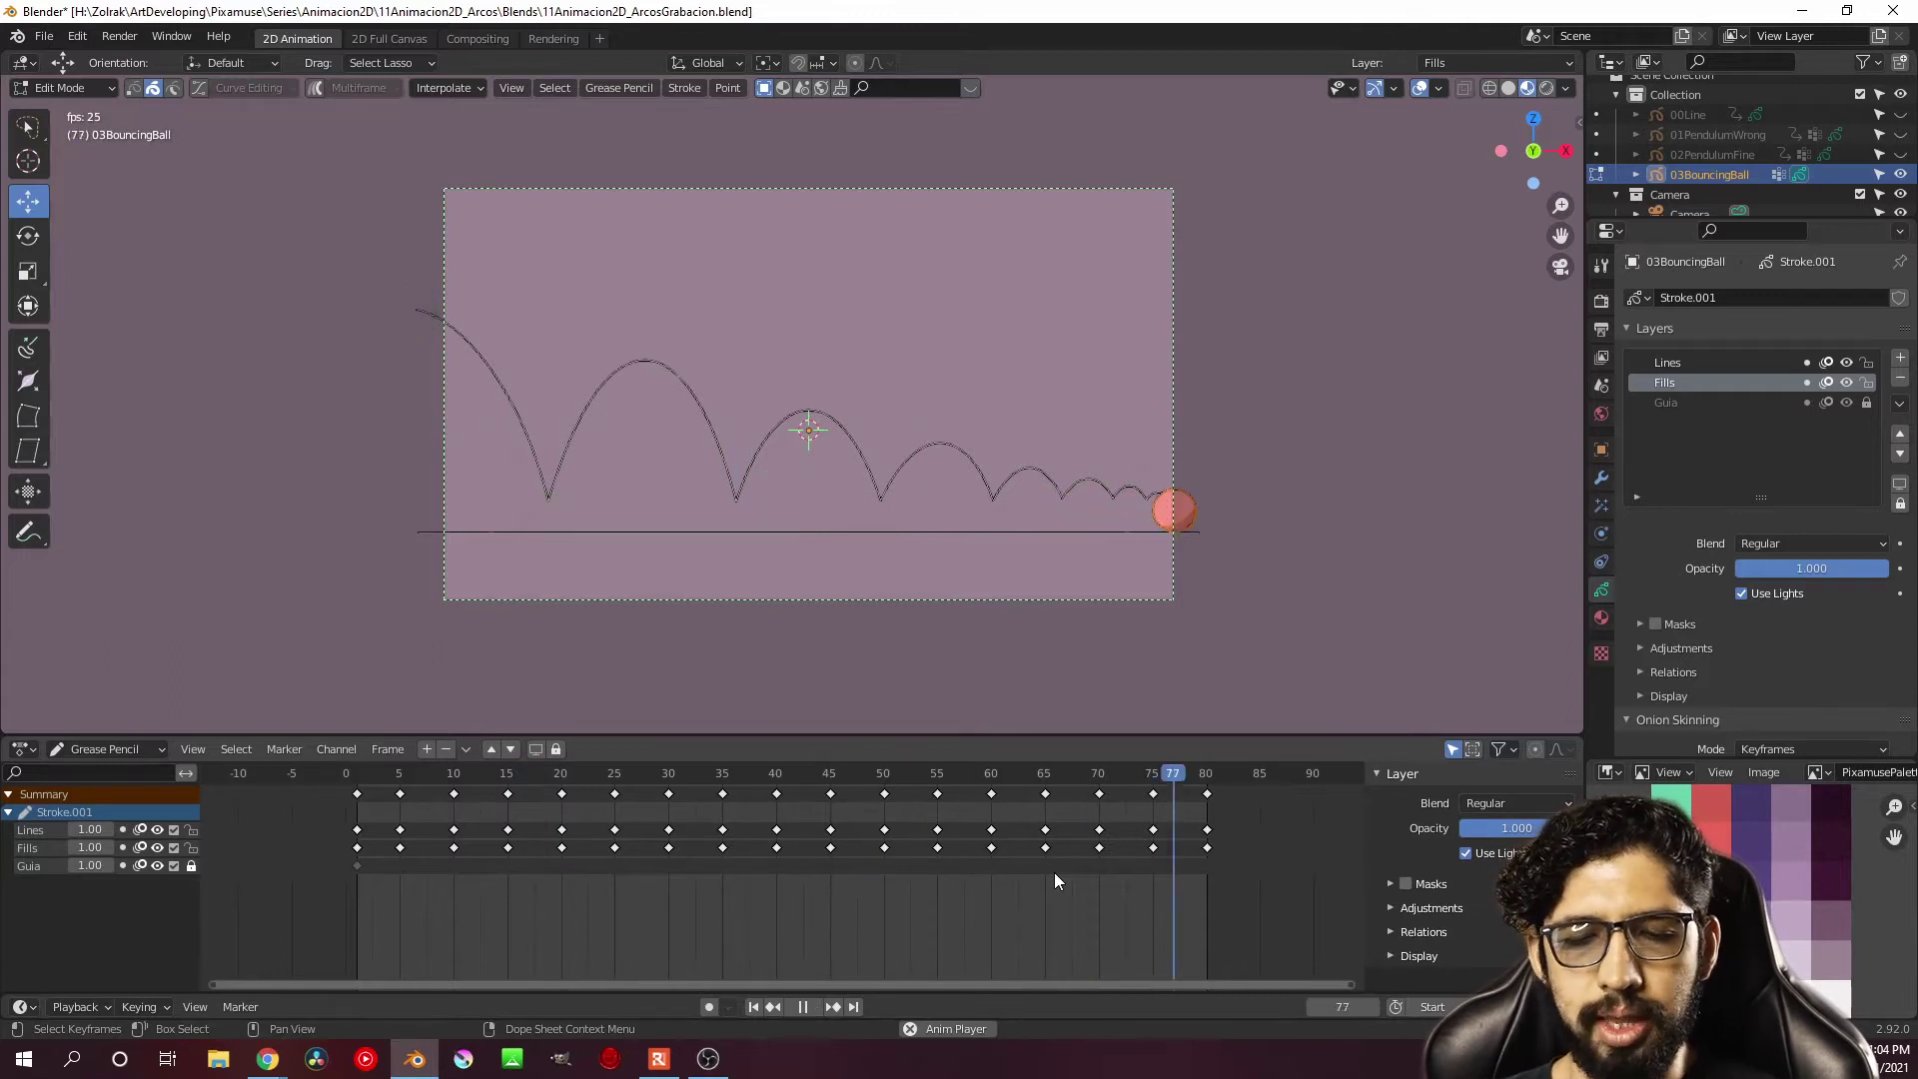
key("space")
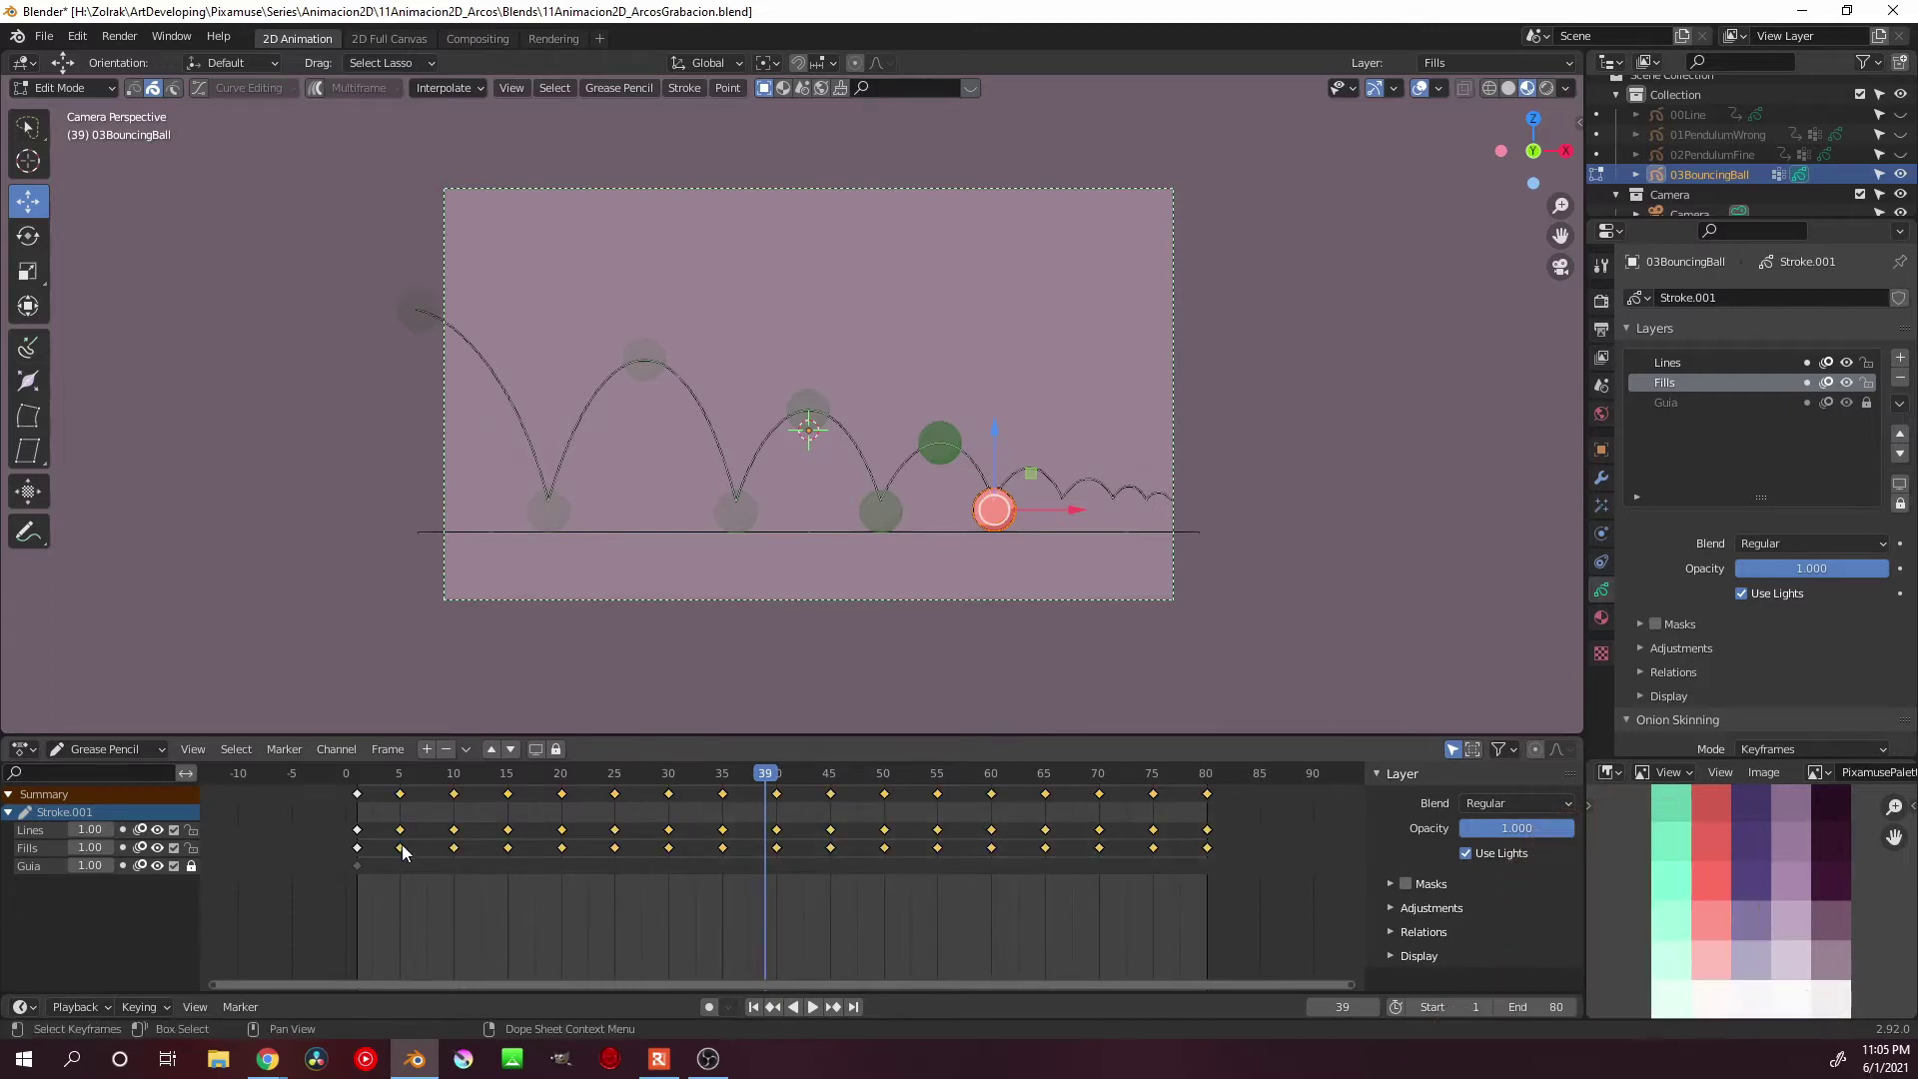
Box-select the later bounce keyframes and slide them, undoing and replaying to compare timing
left_click_drag(512, 817, 1332, 867)
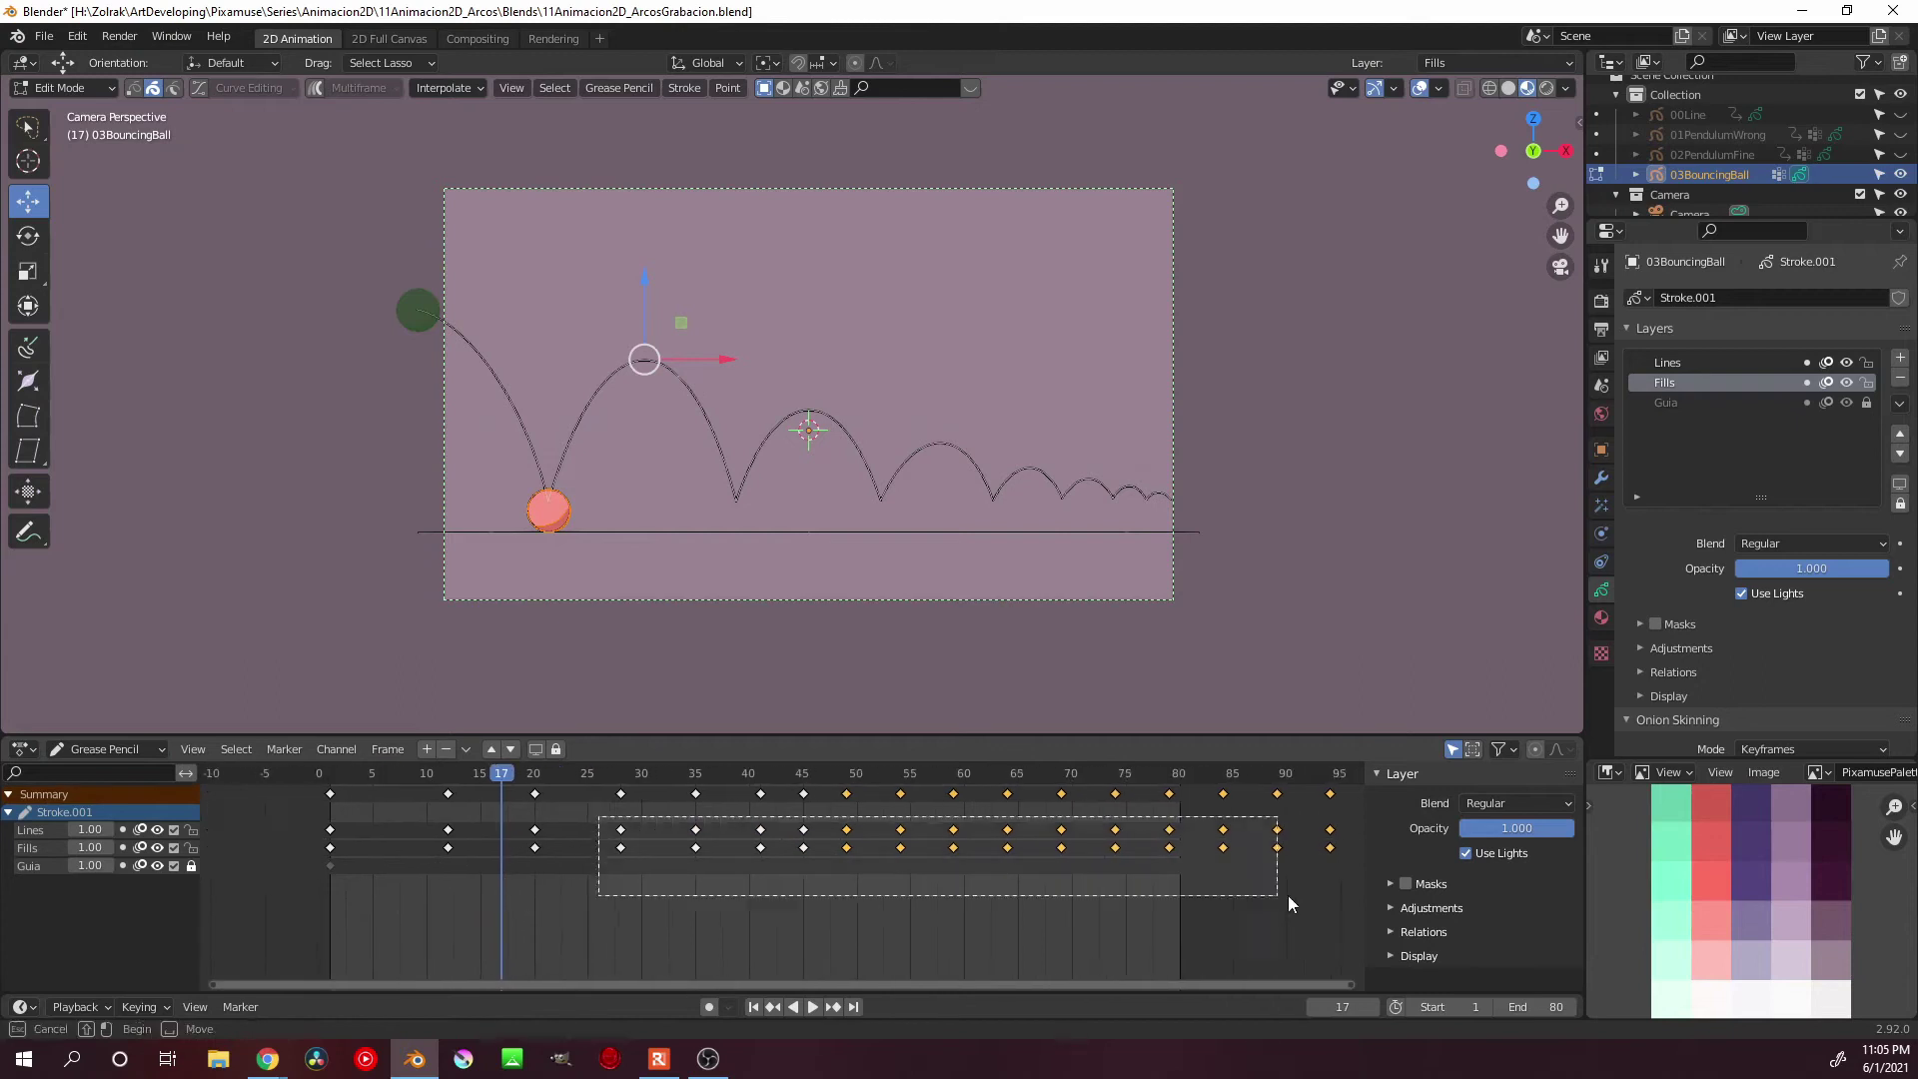
middle_click_drag(728, 776, 460, 778)
left_click(543, 772)
left_click_drag(624, 810, 1133, 887)
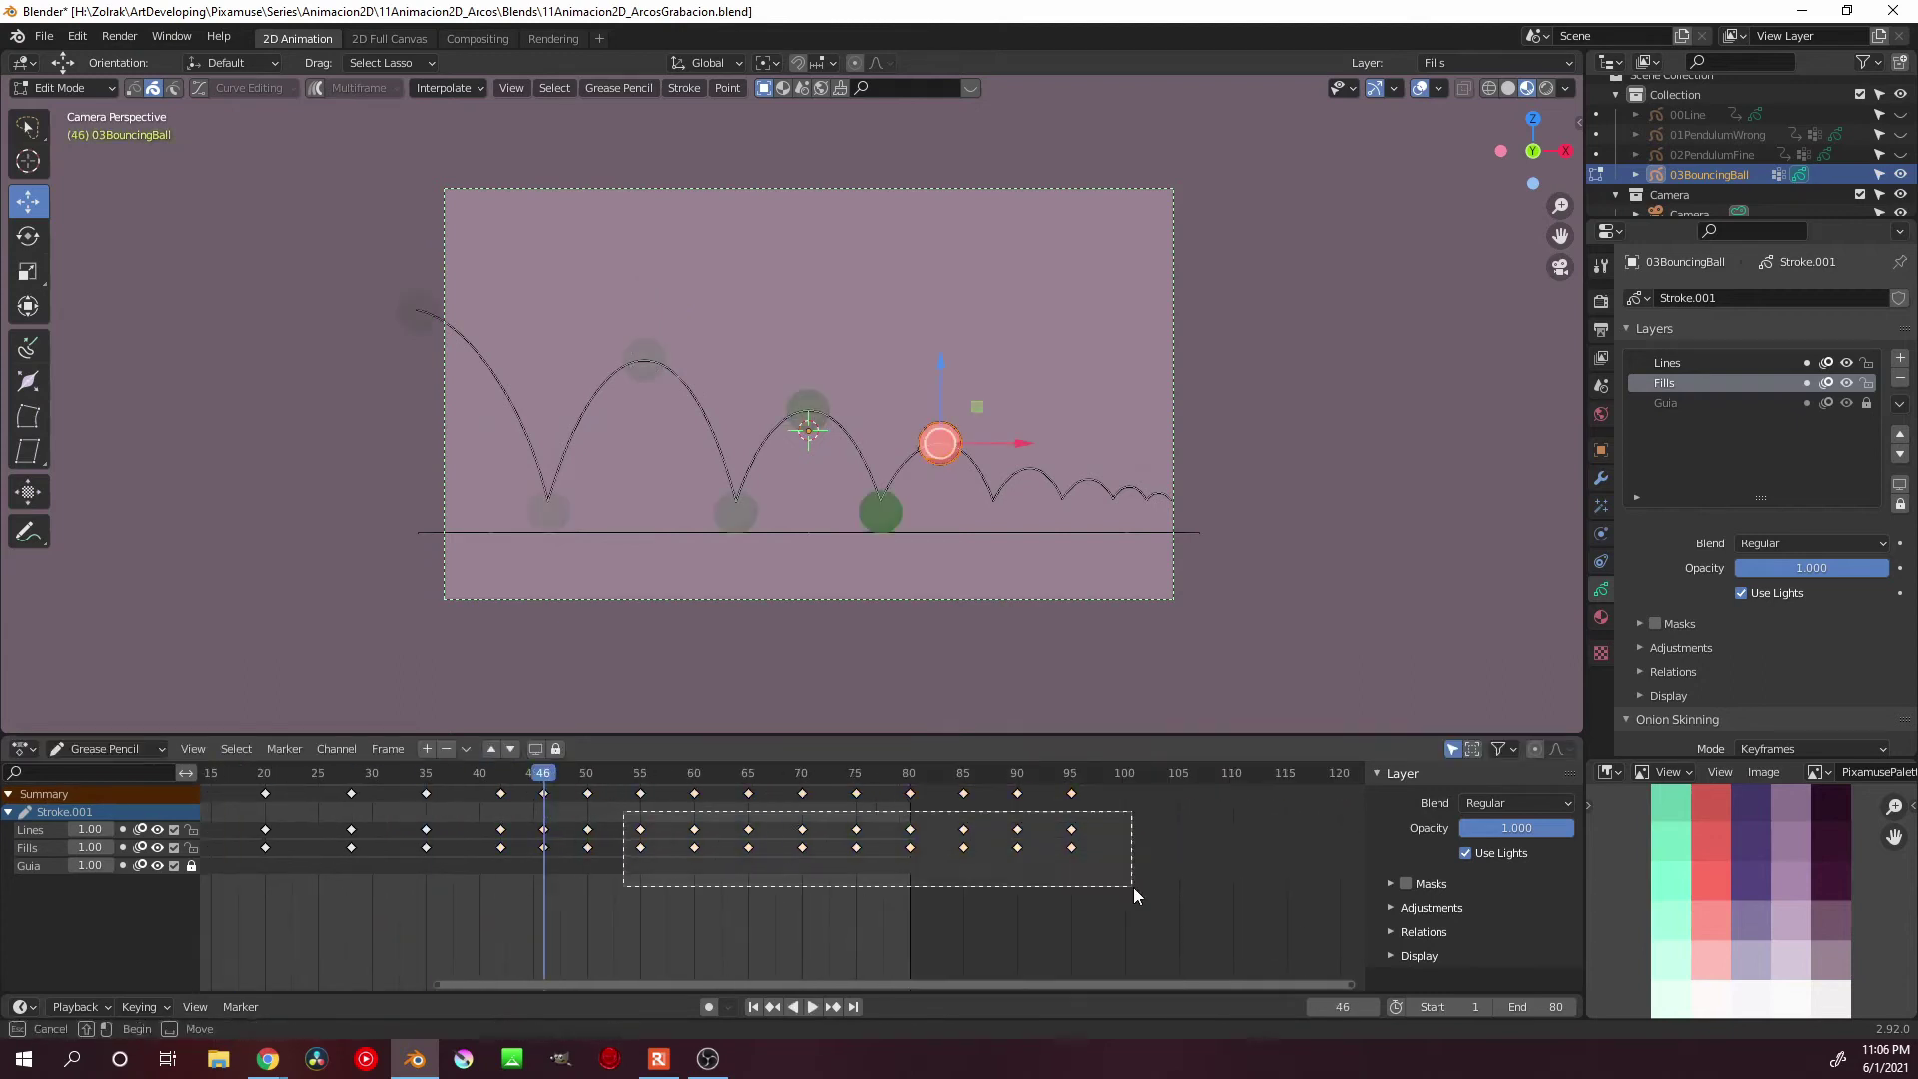
key("g")
left_click(699, 854)
key("ctrl+z")
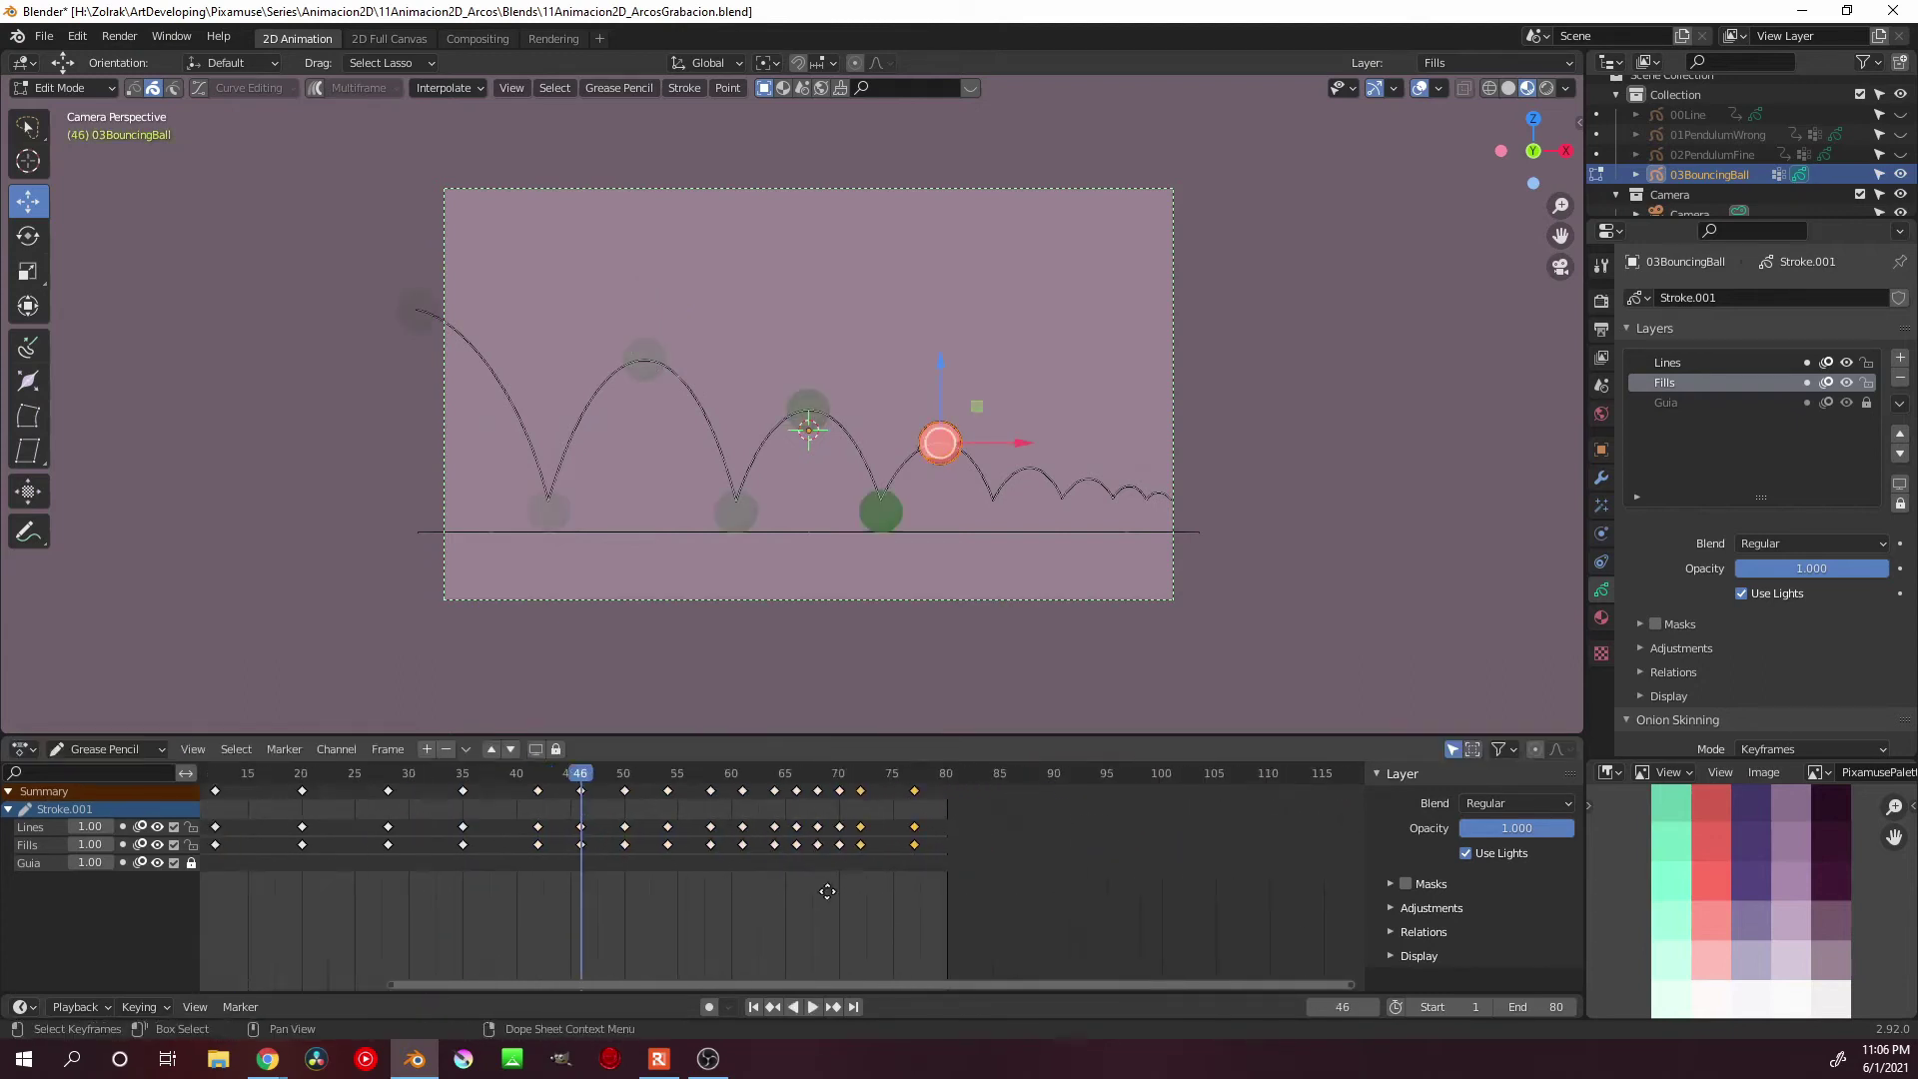
left_click_drag(869, 984, 777, 985)
key("space")
key("ctrl+z")
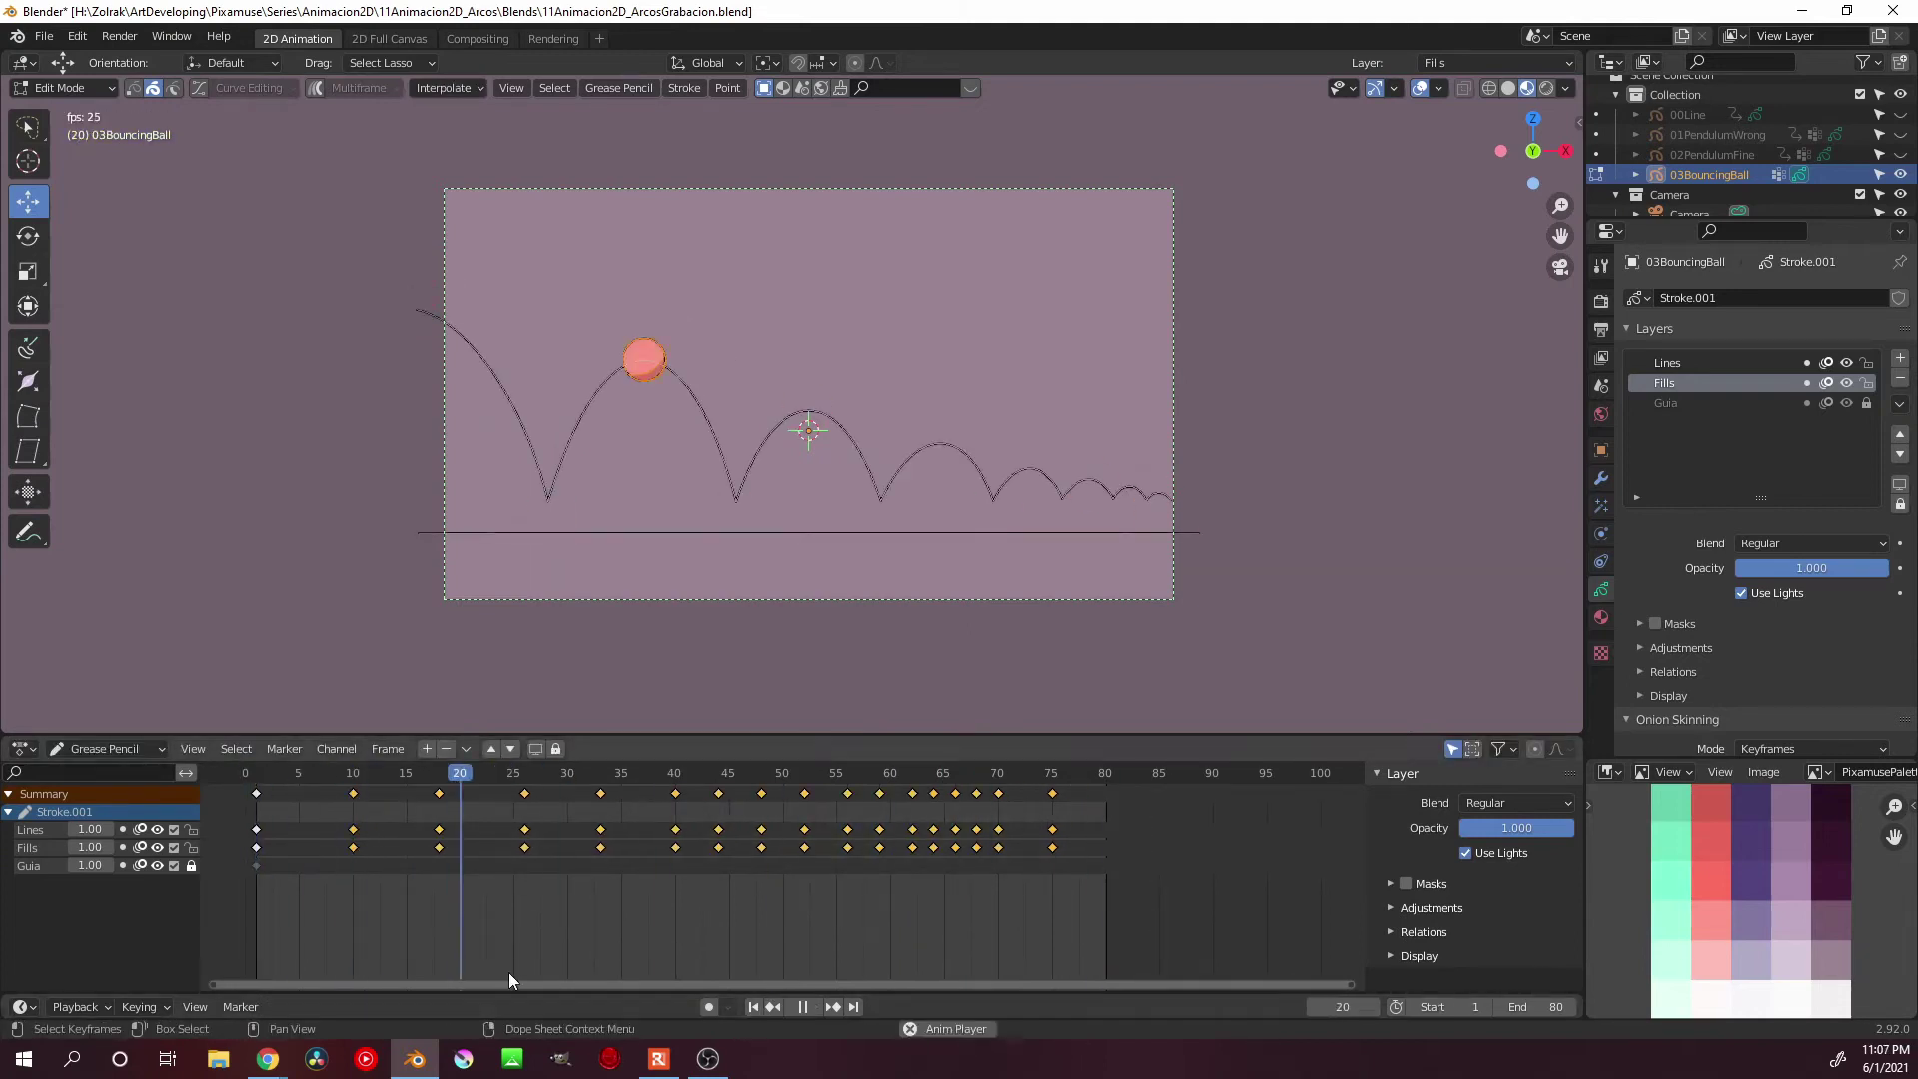
Move the last keyframe to frame 73, replay the timing, and park at frame 6
key("space")
left_click_drag(1079, 869, 889, 785)
key("g")
key("Escape")
key("space")
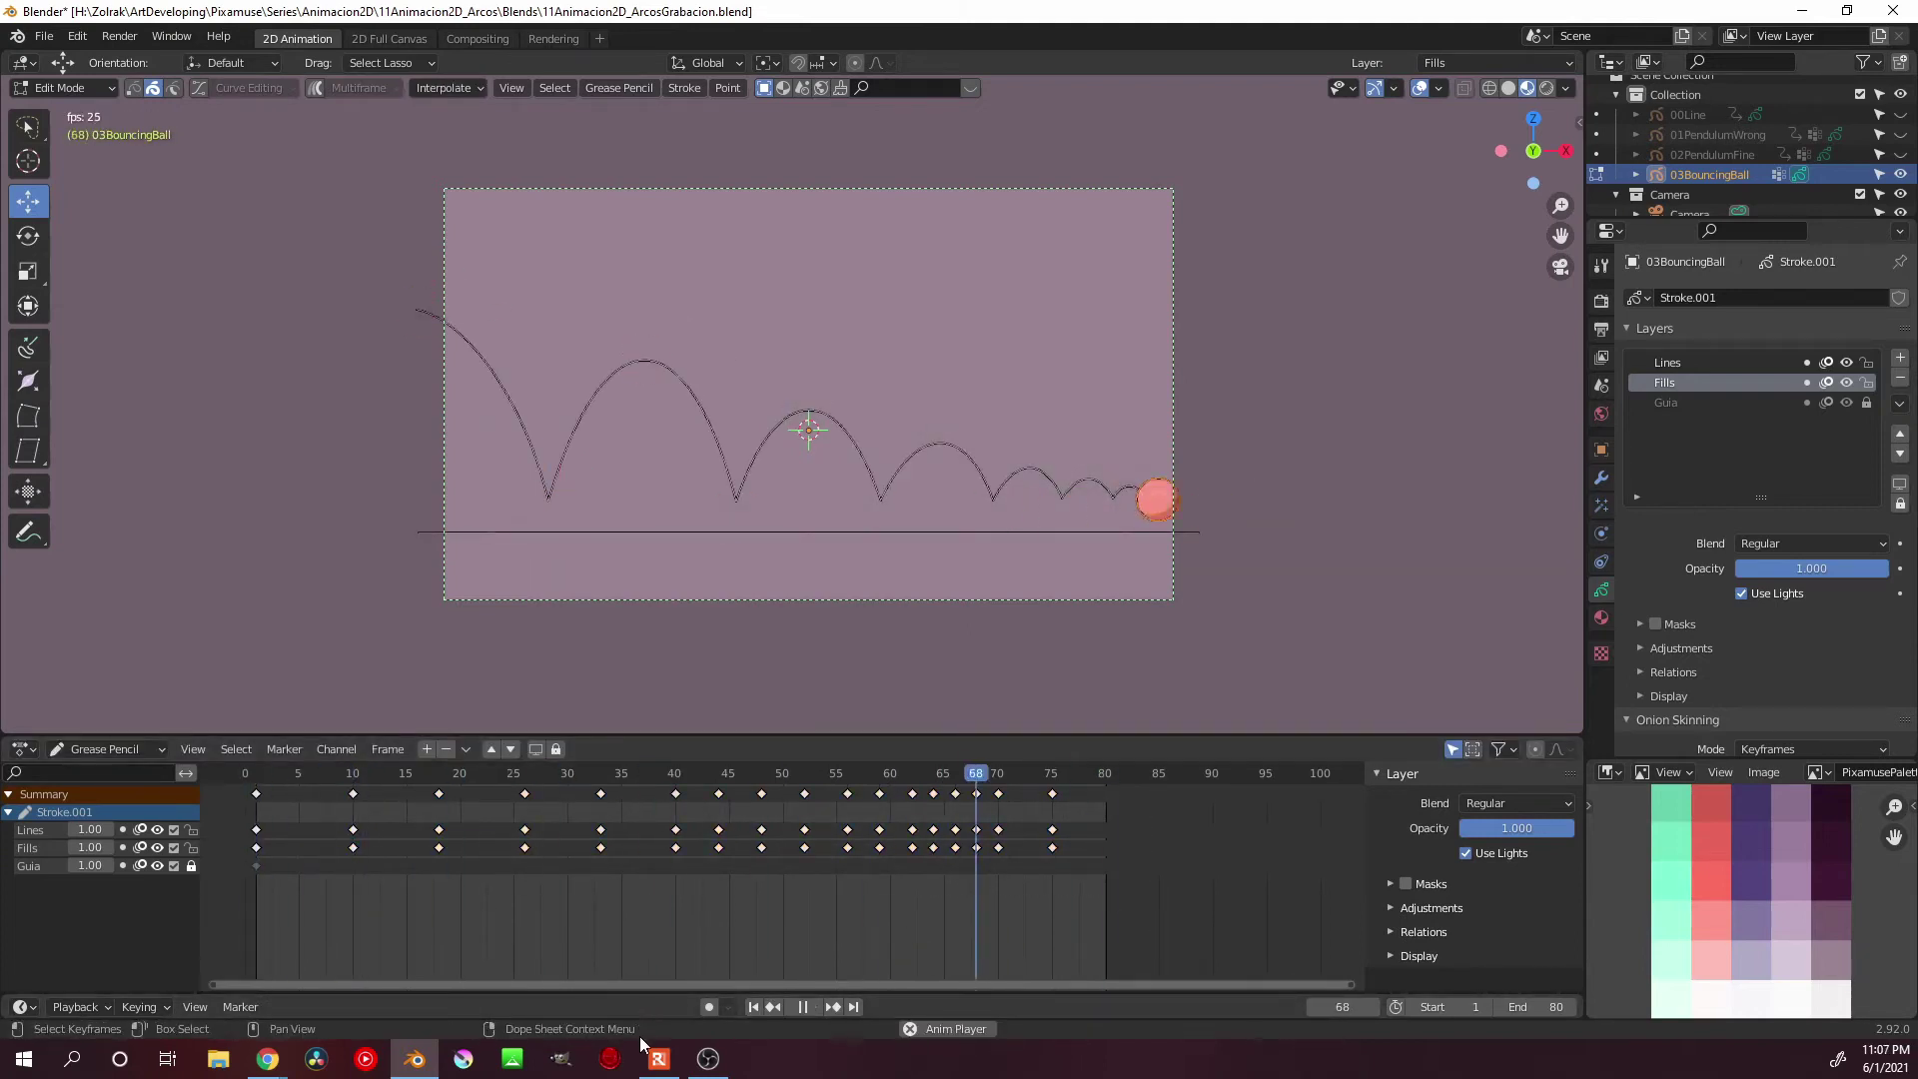
left_click_drag(1051, 793, 1030, 794)
left_click(772, 964)
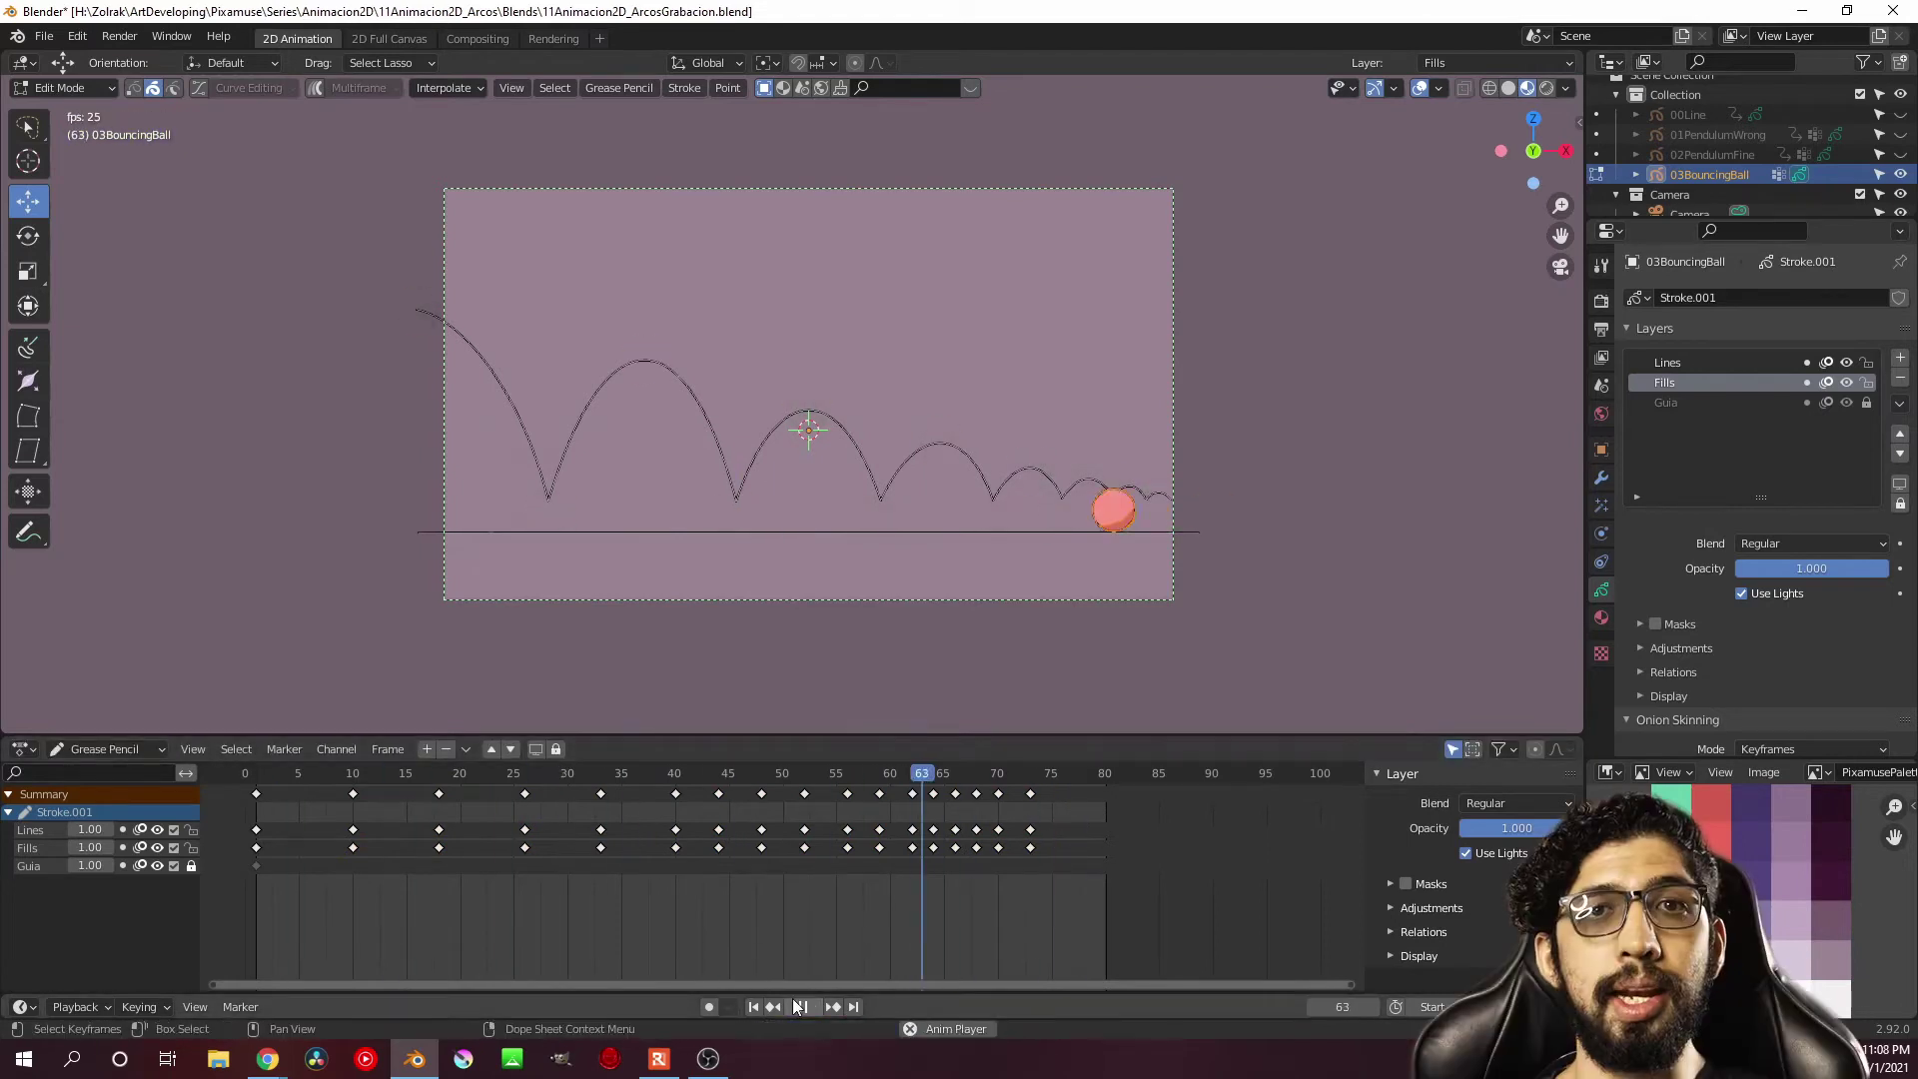
left_click(800, 1006)
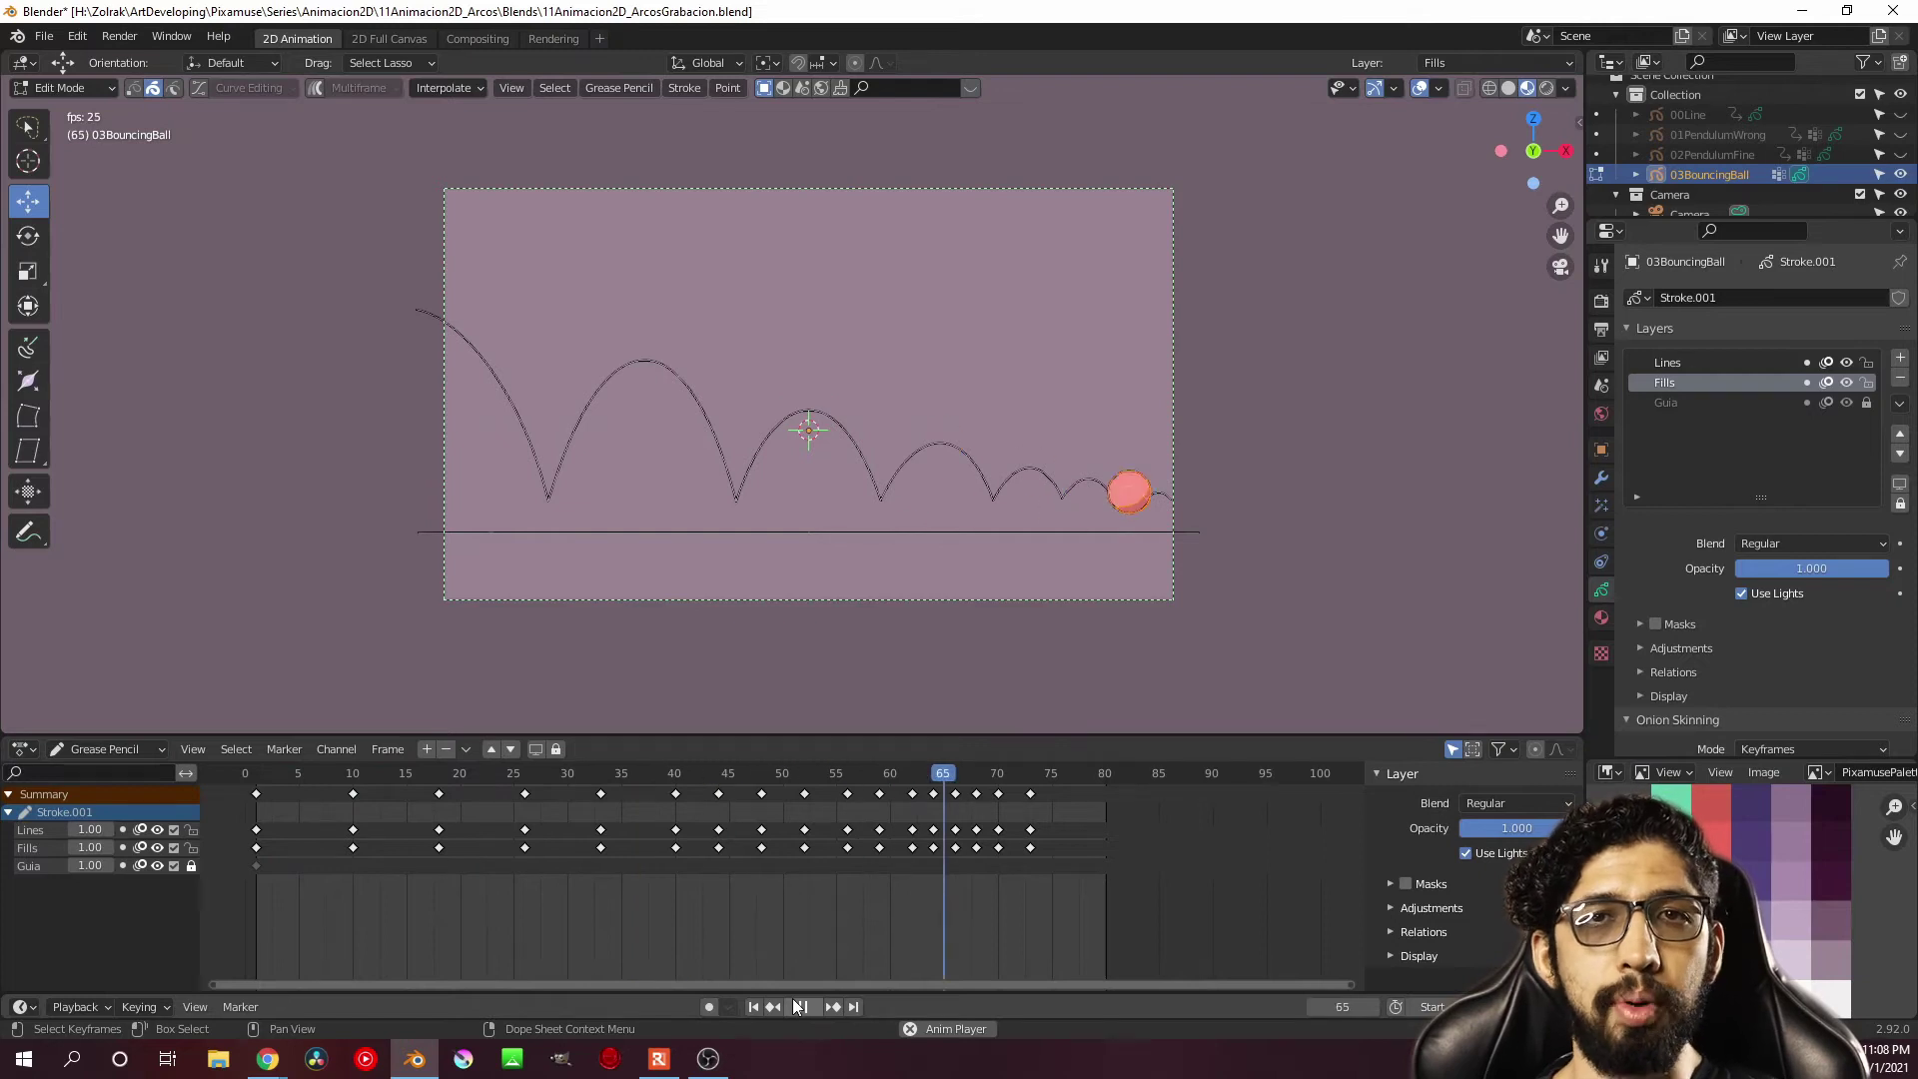
key("space")
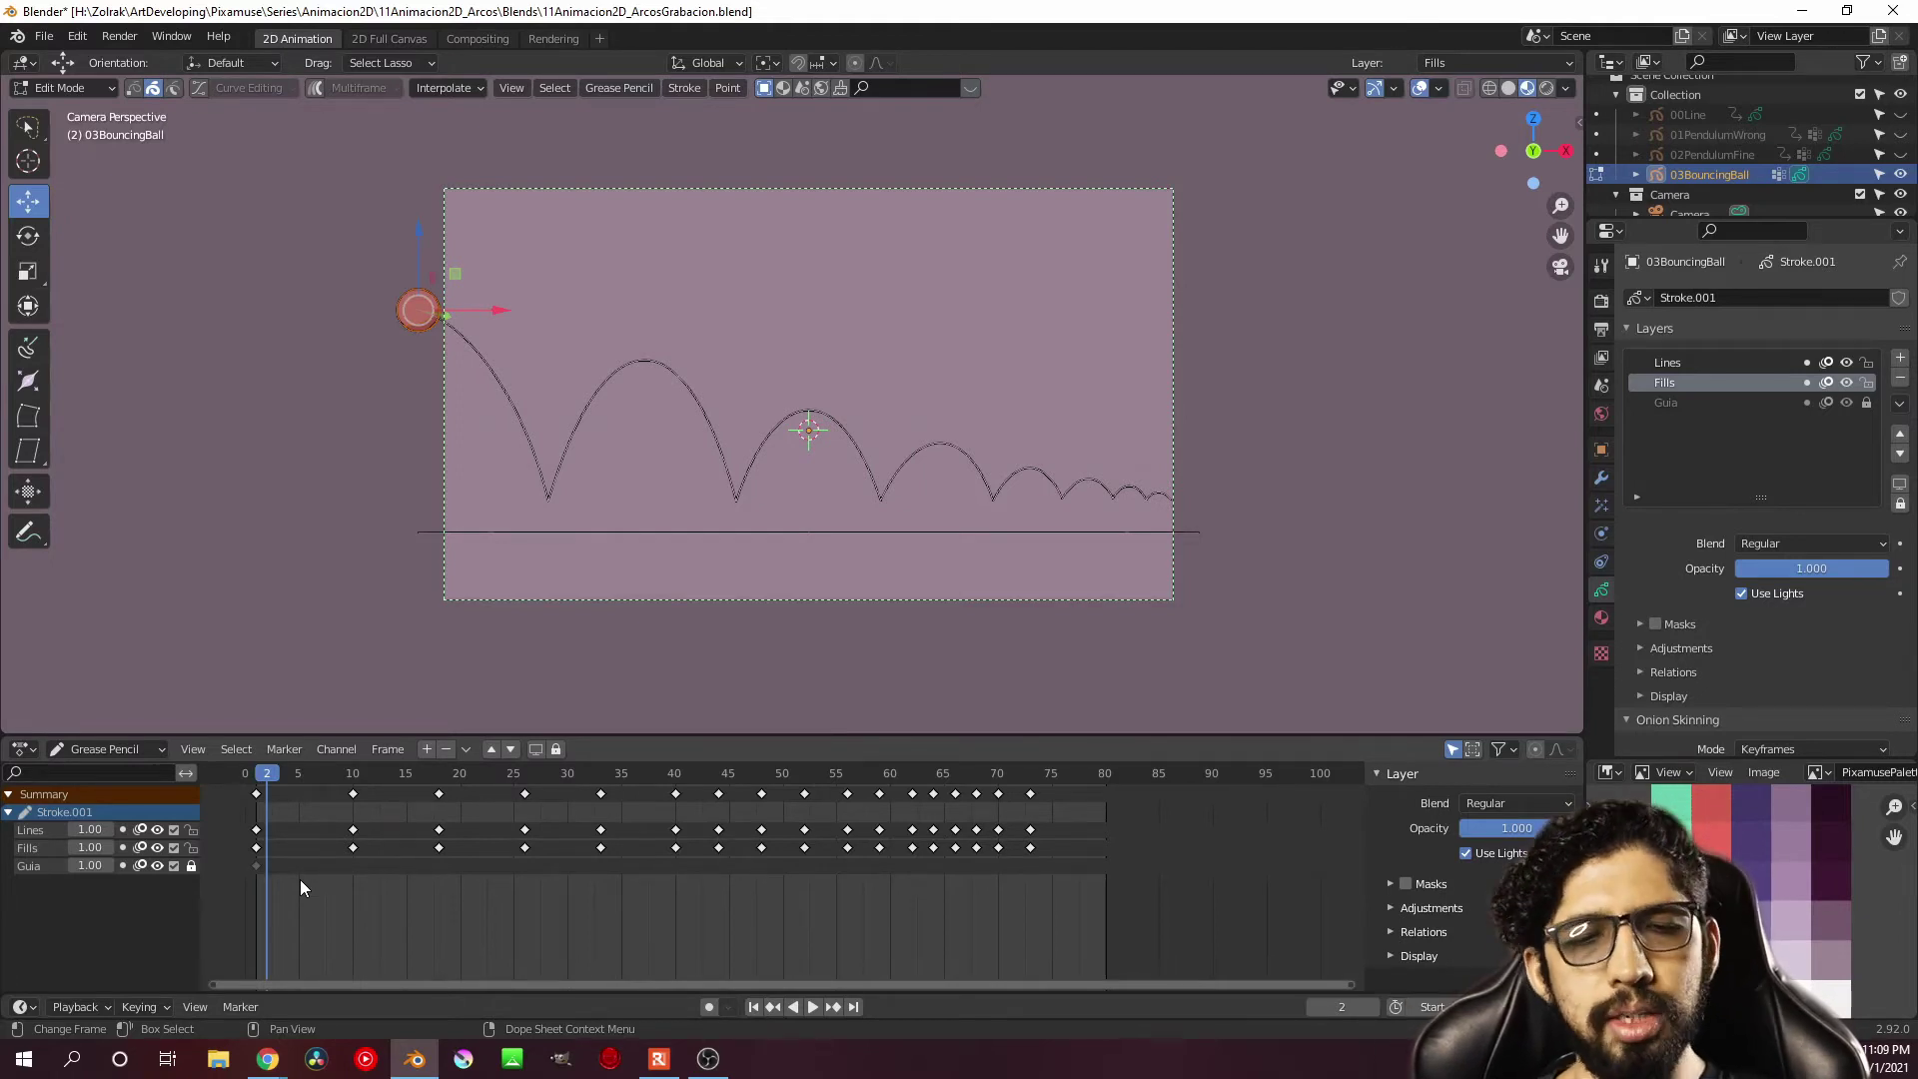
left_click(308, 772)
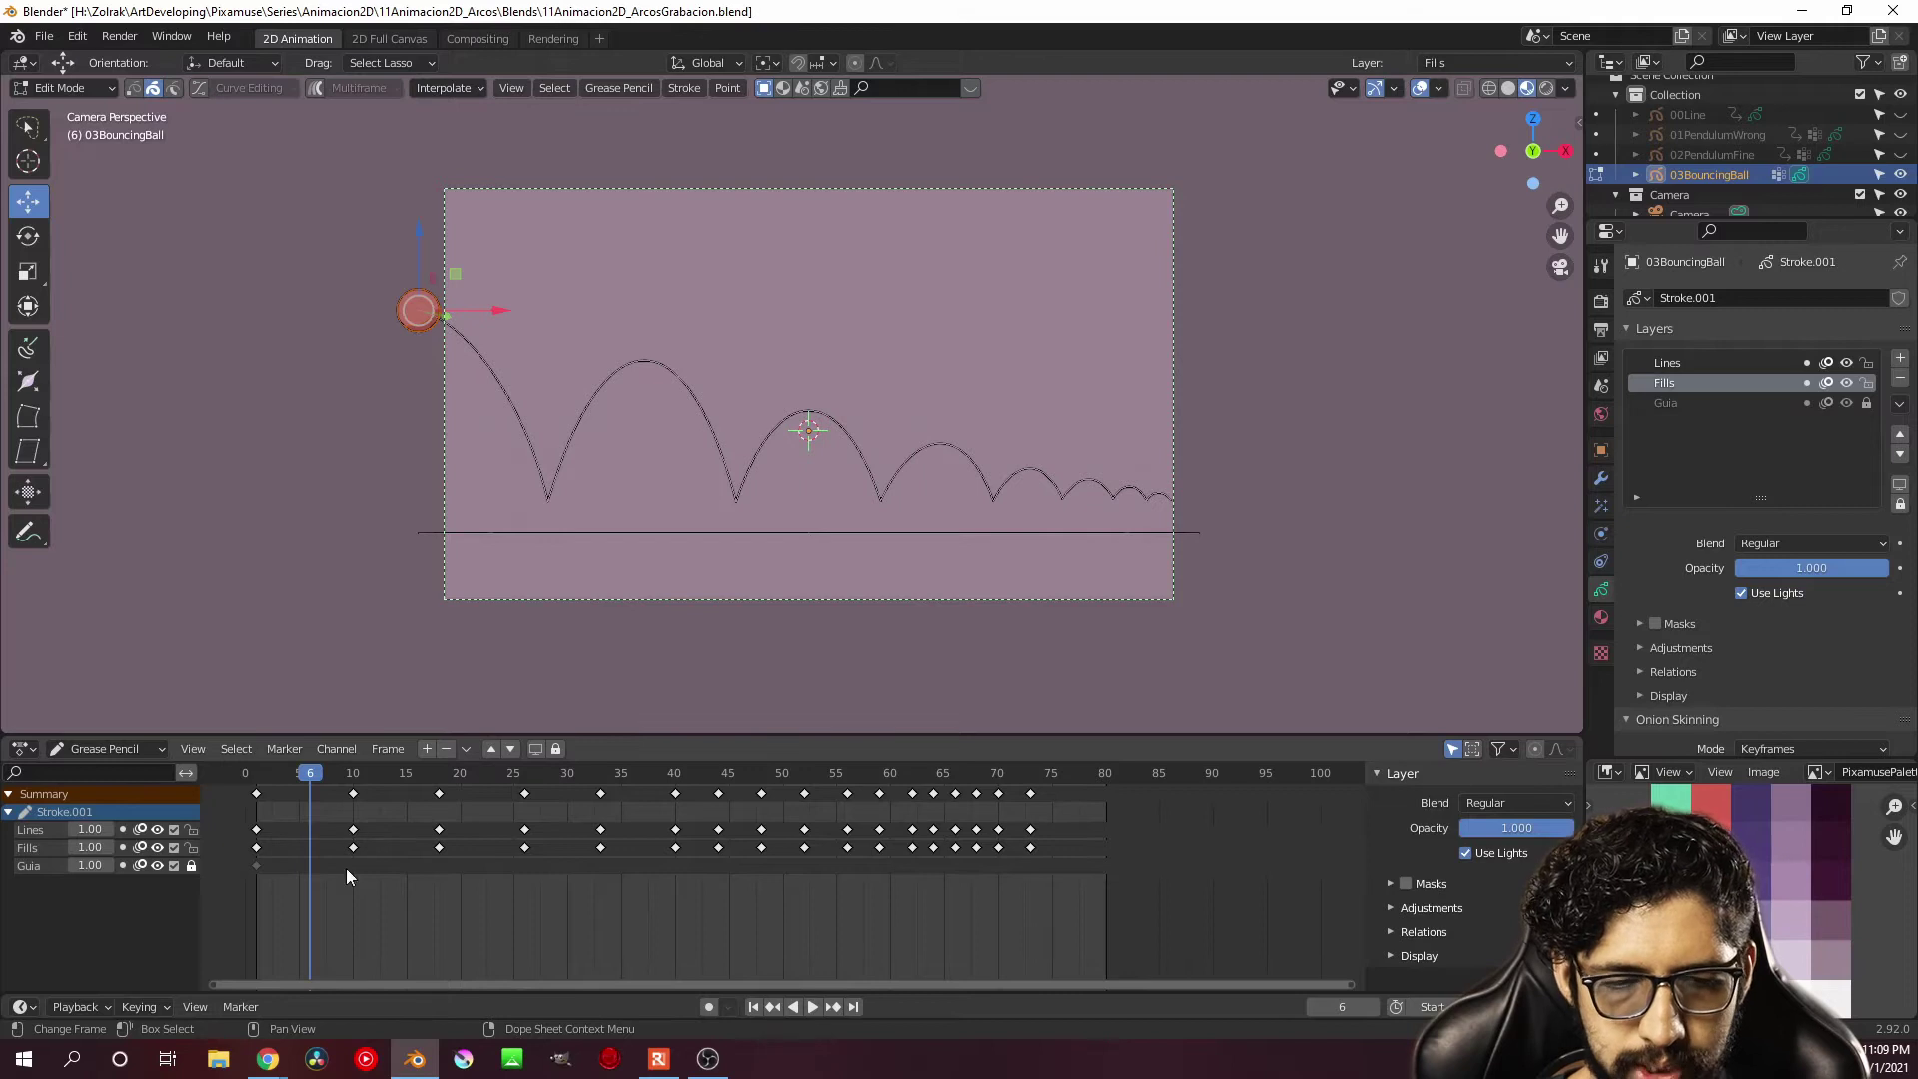
left_click(467, 90)
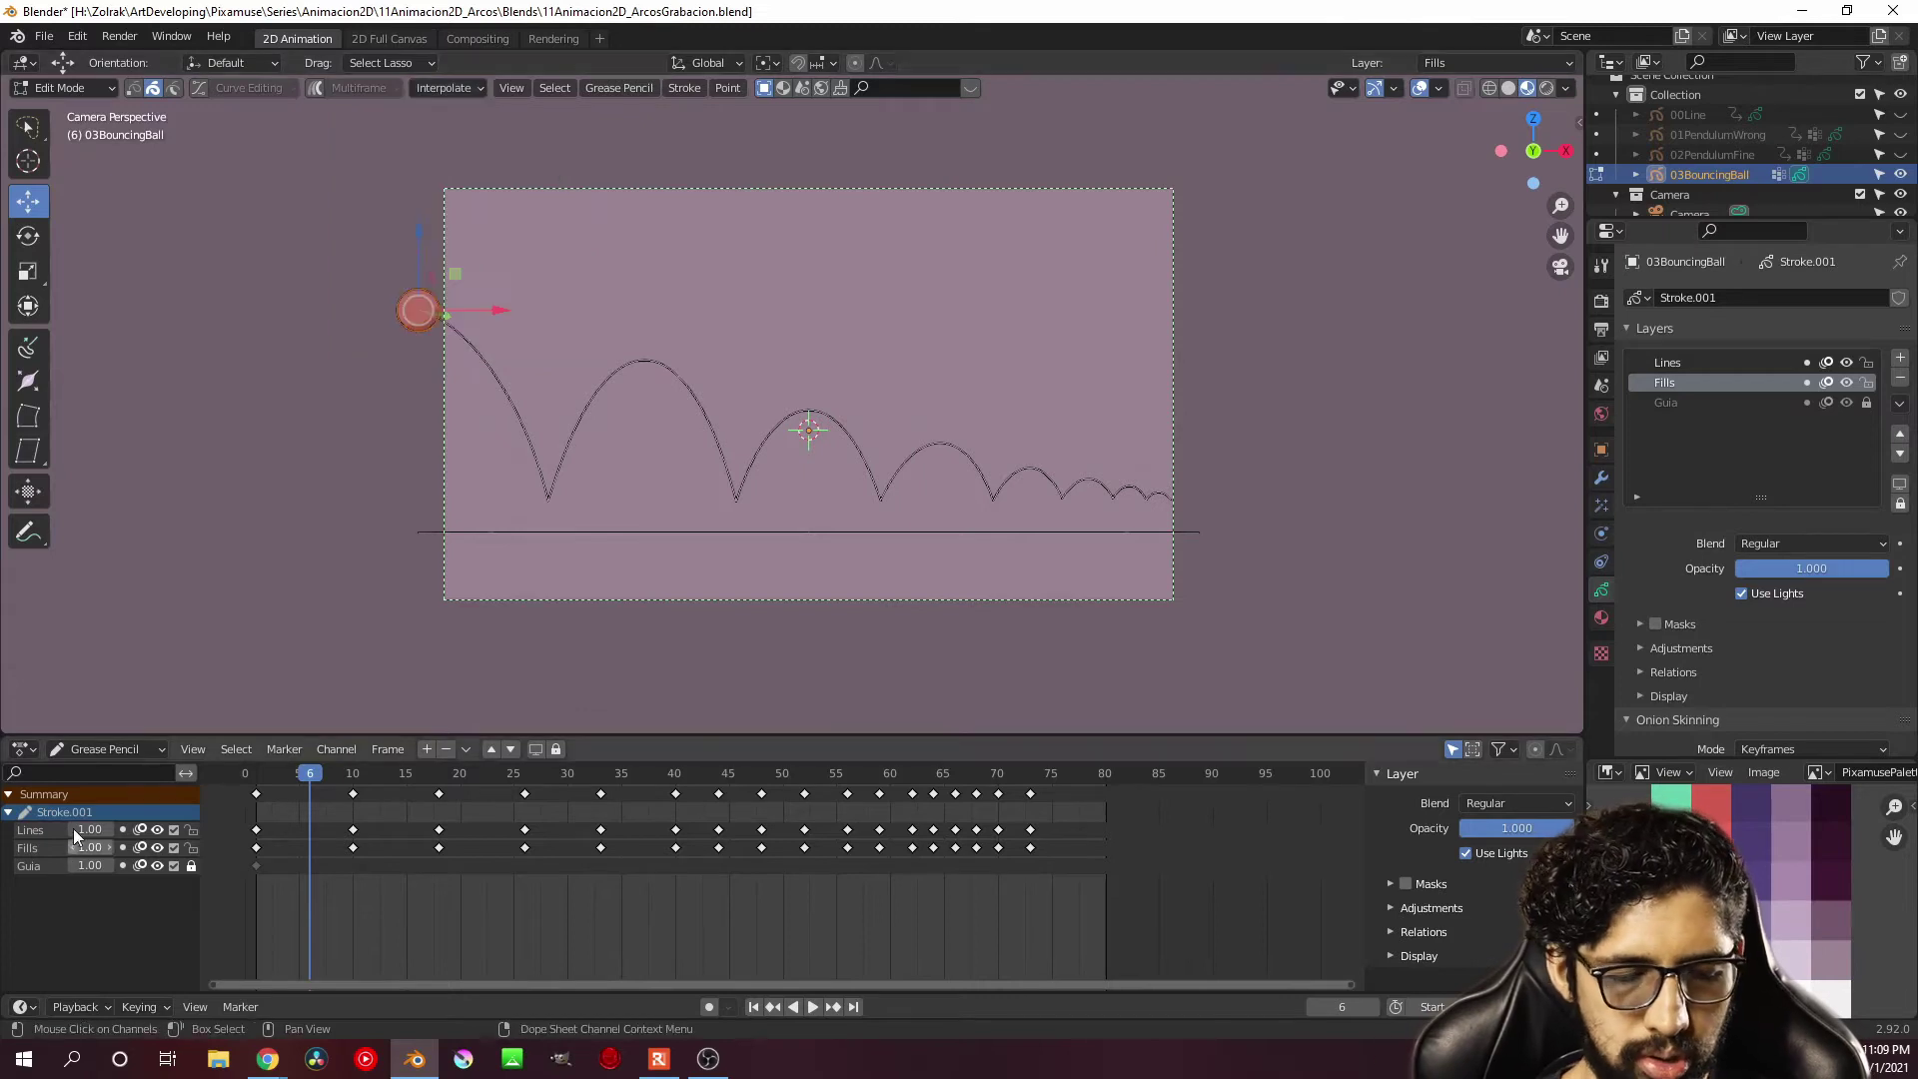
Set interpolation easing to Ease In and generate in-betweens for the first drop to frame 10
left_click(446, 94)
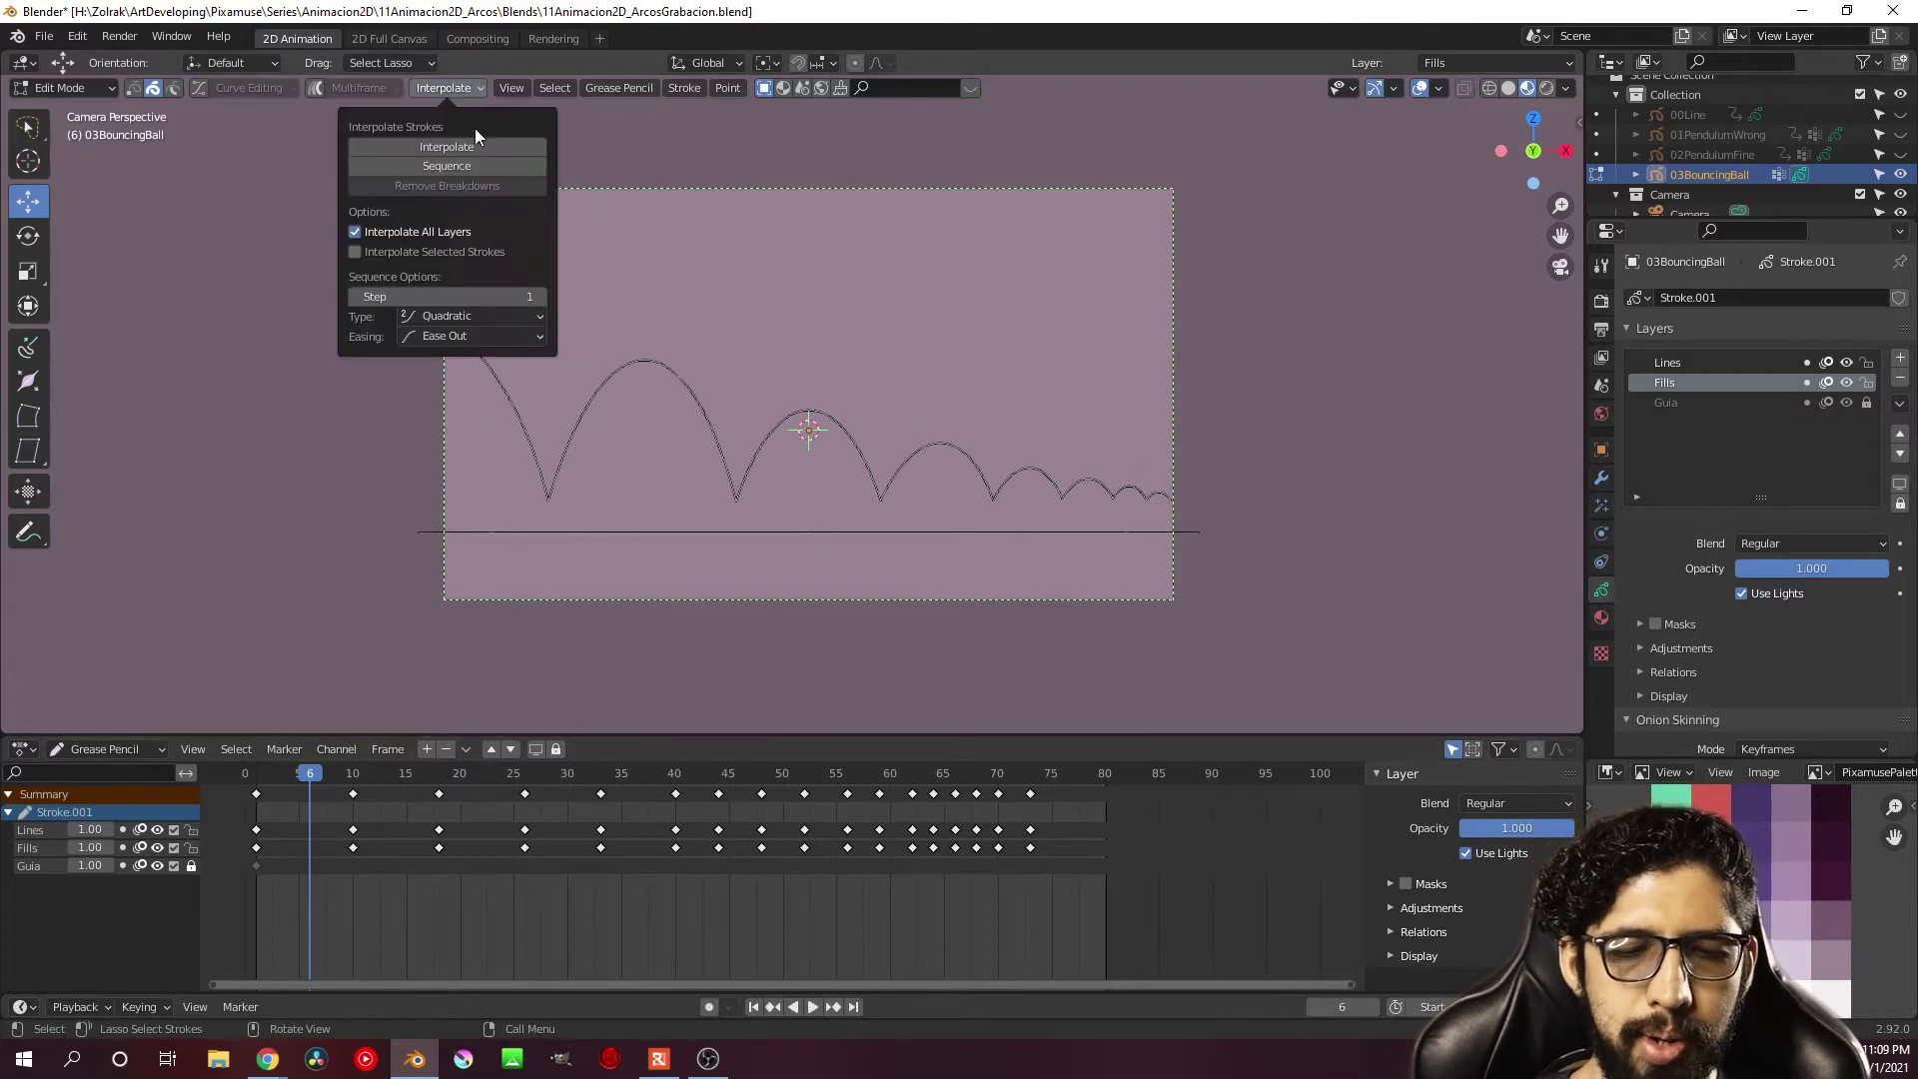
left_click(460, 335)
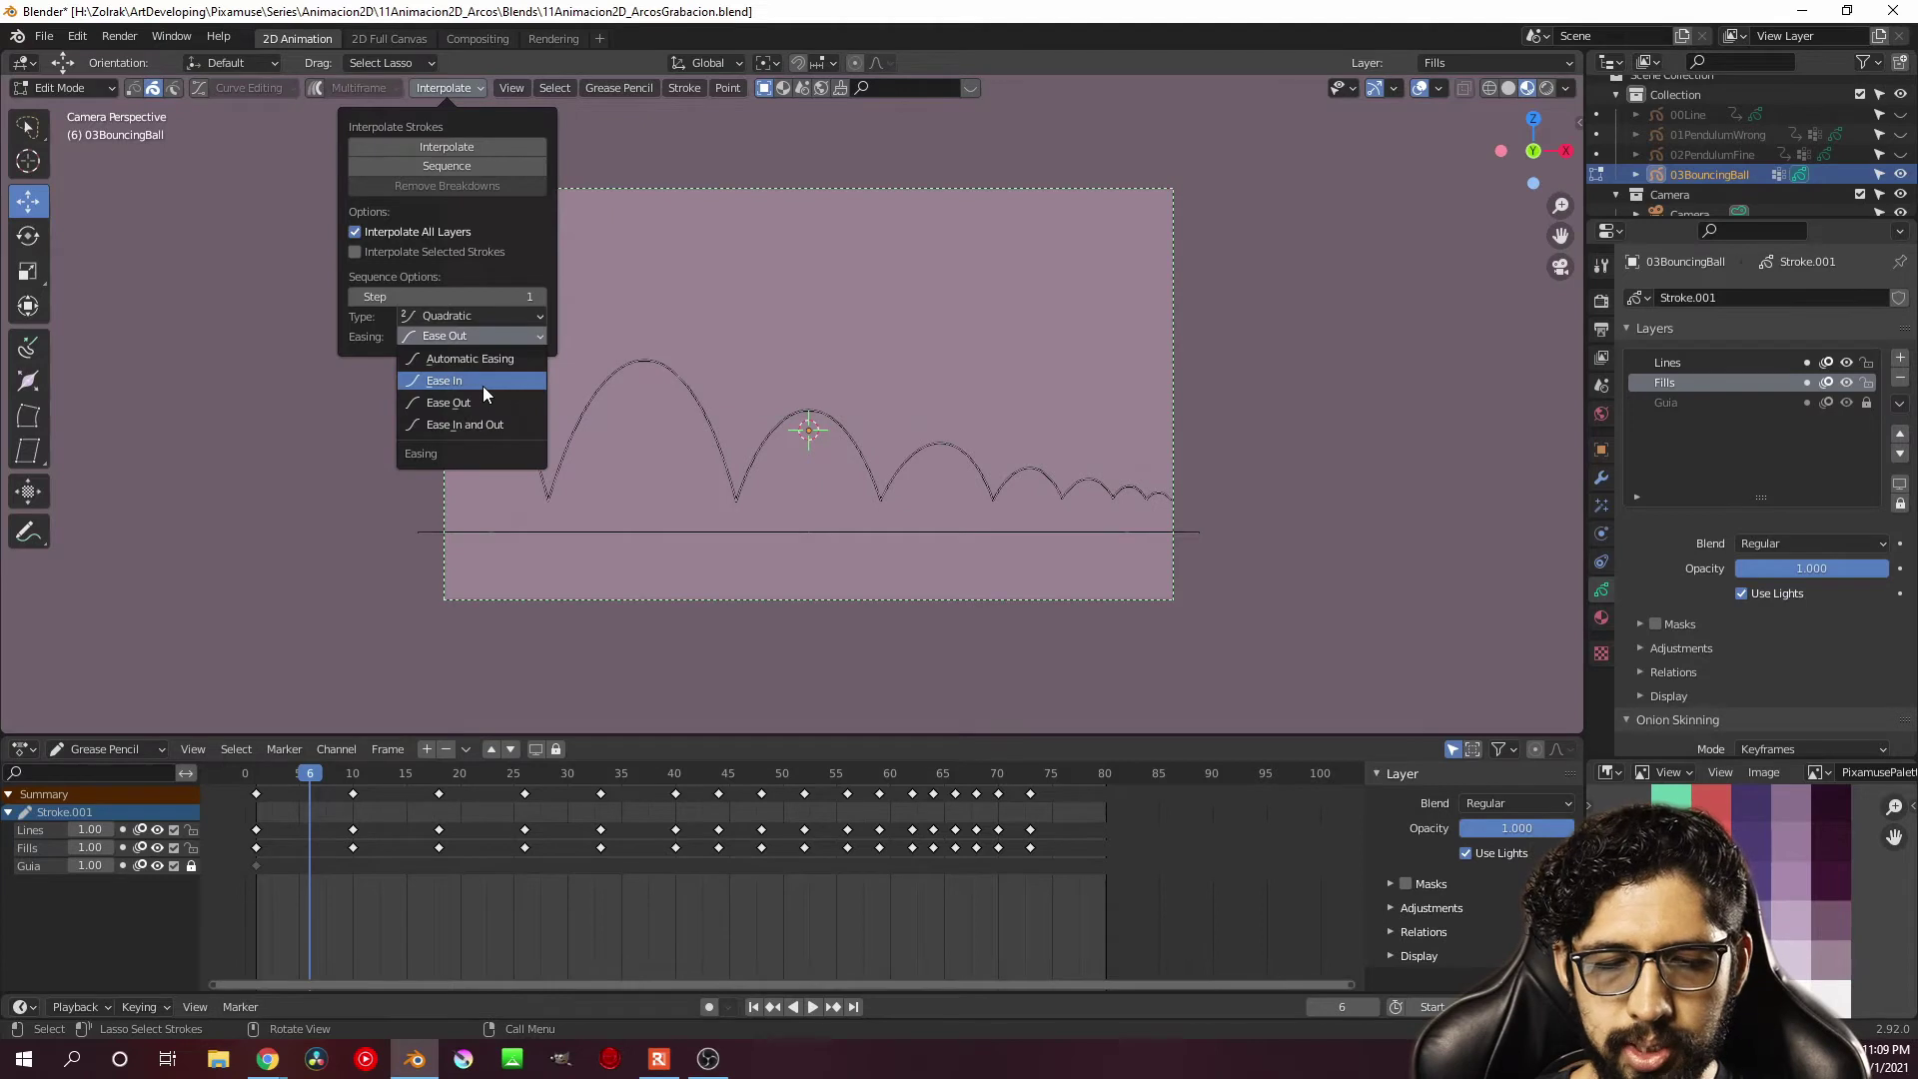
left_click(484, 384)
left_click(489, 167)
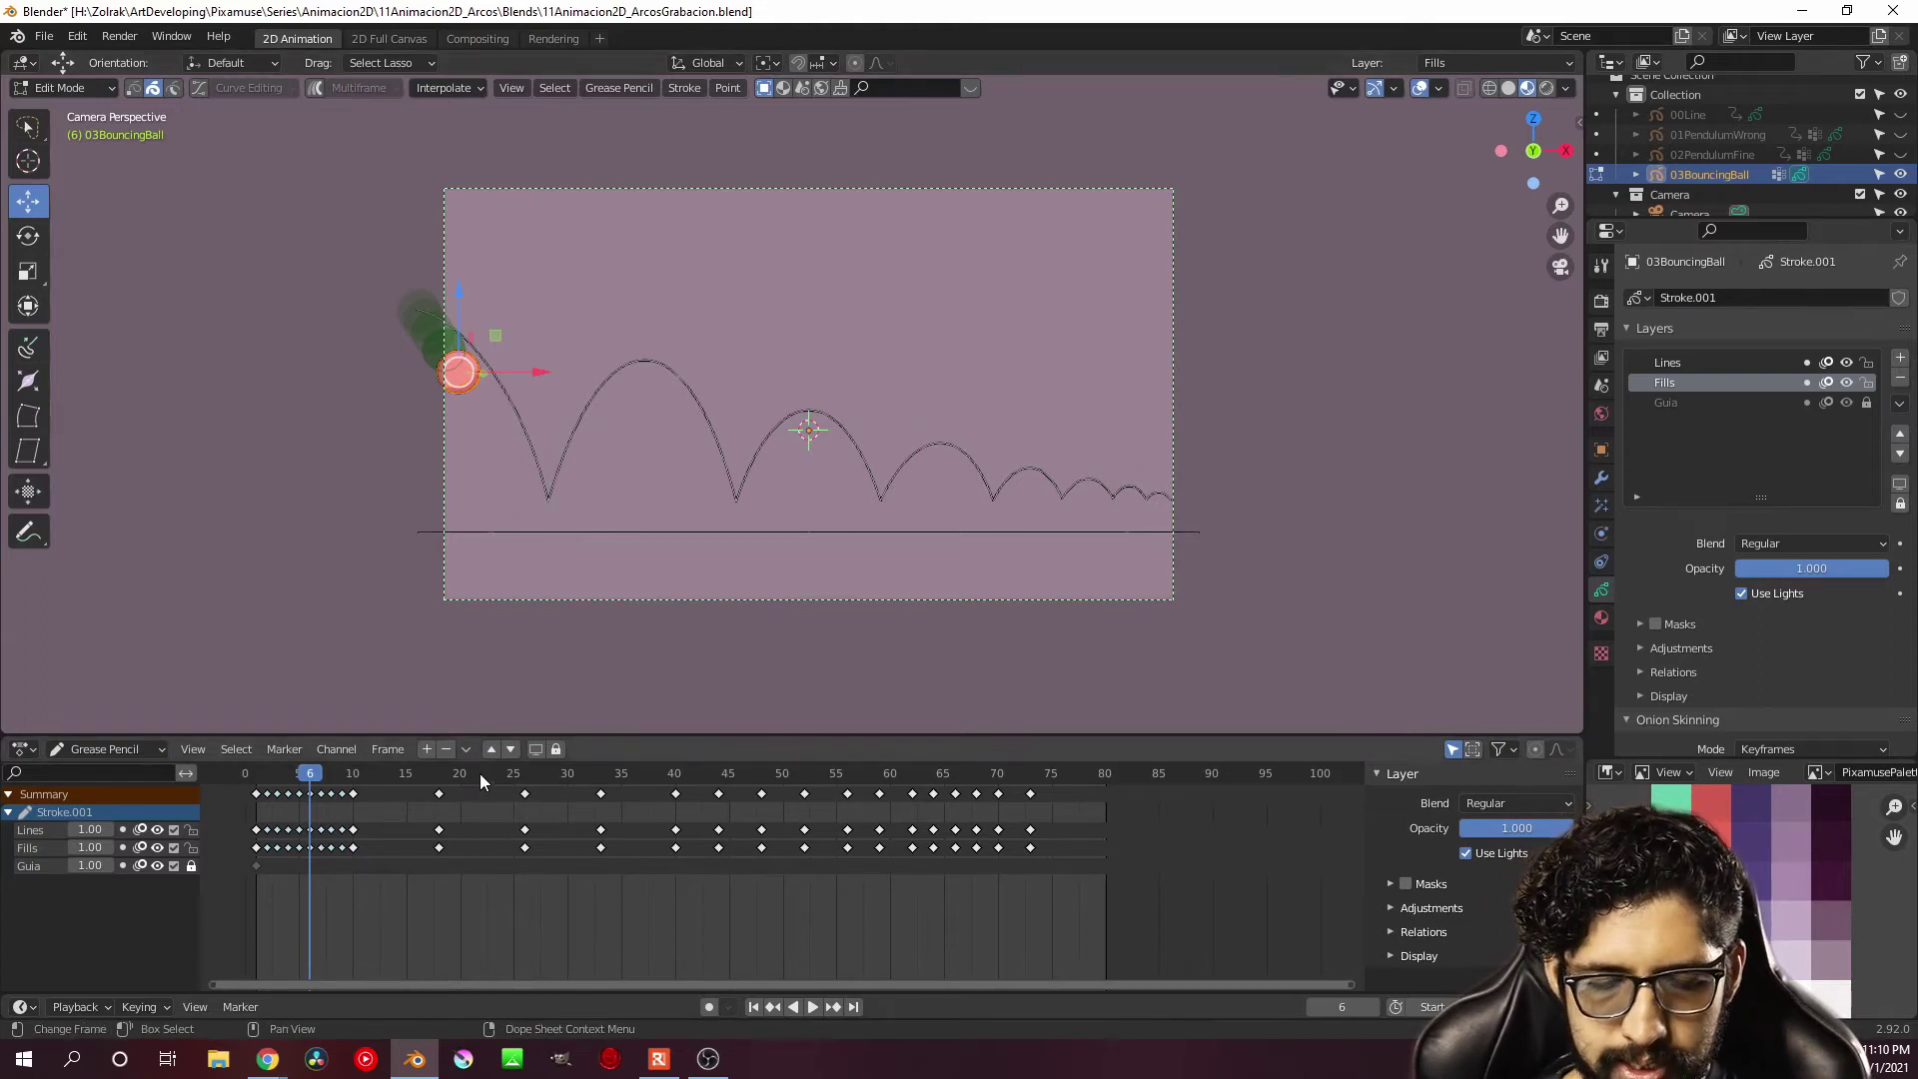
left_click(468, 90)
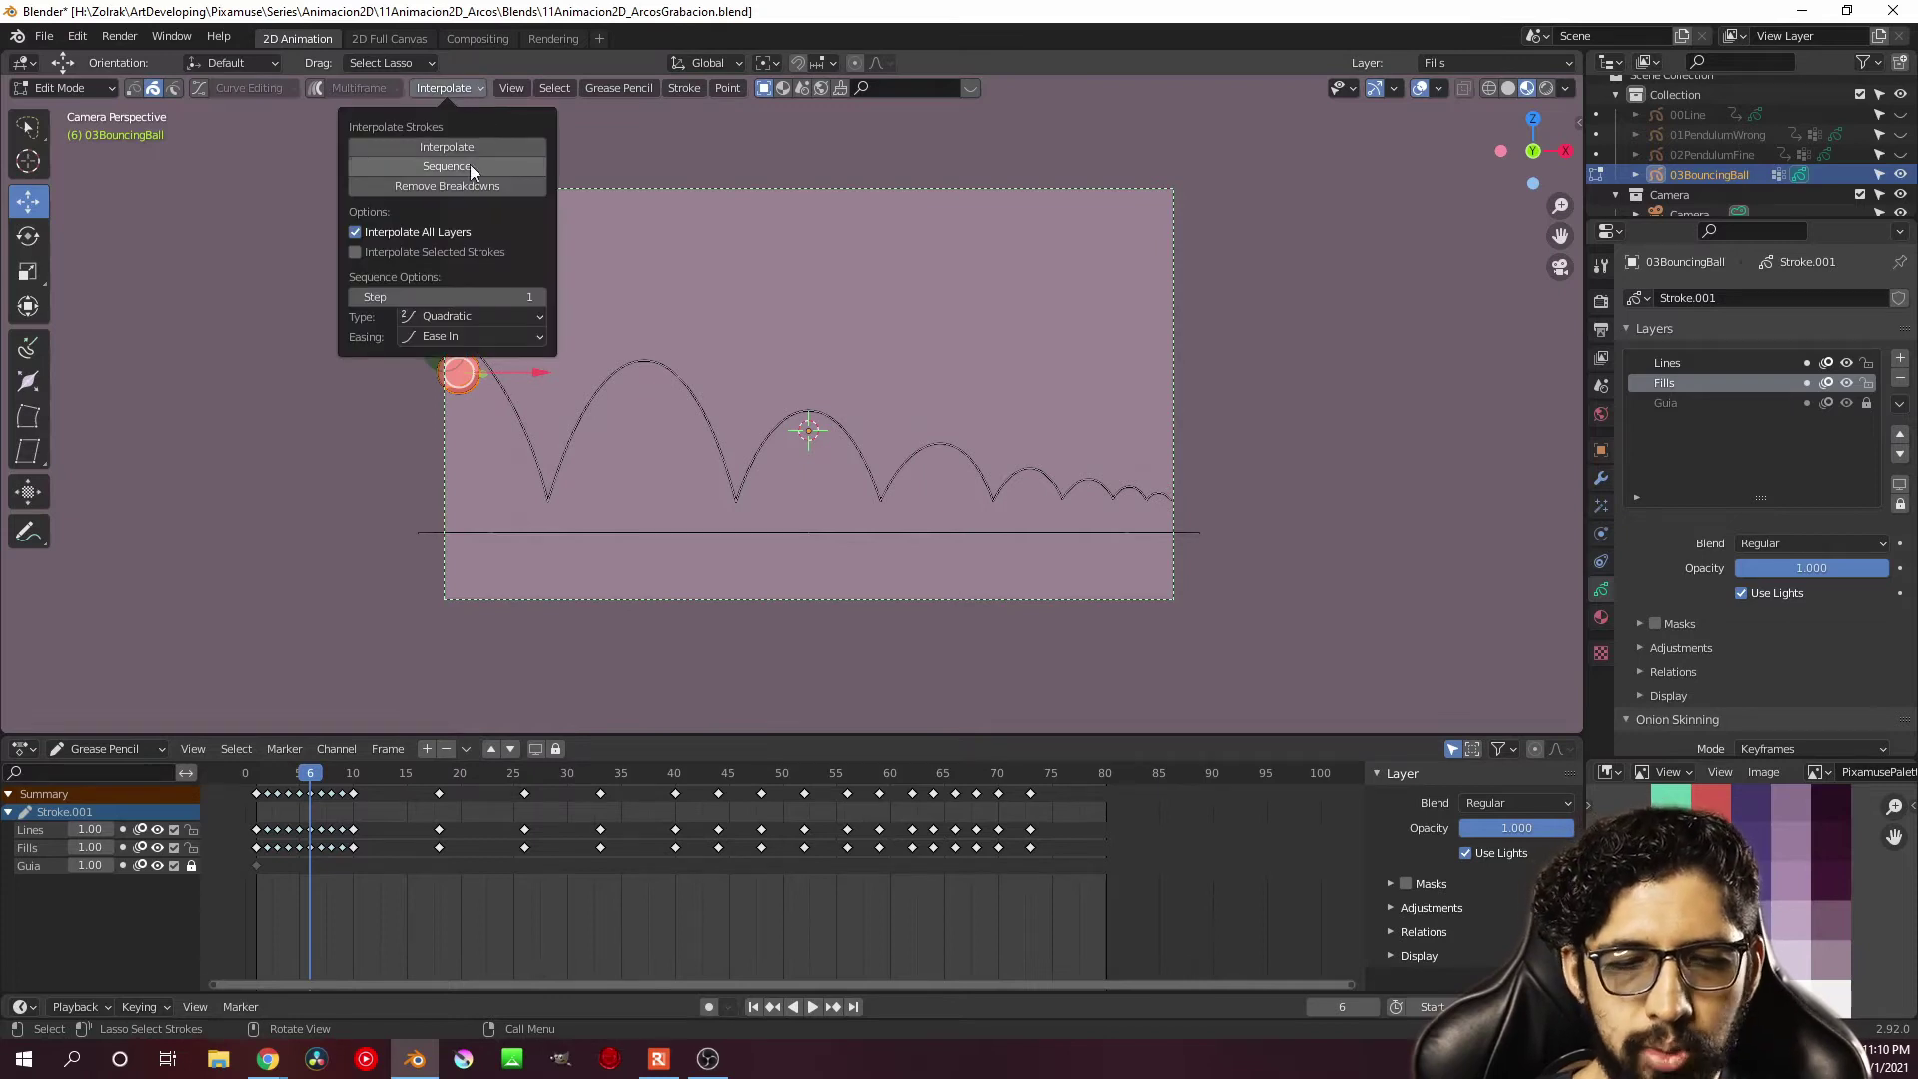
right_click(503, 168)
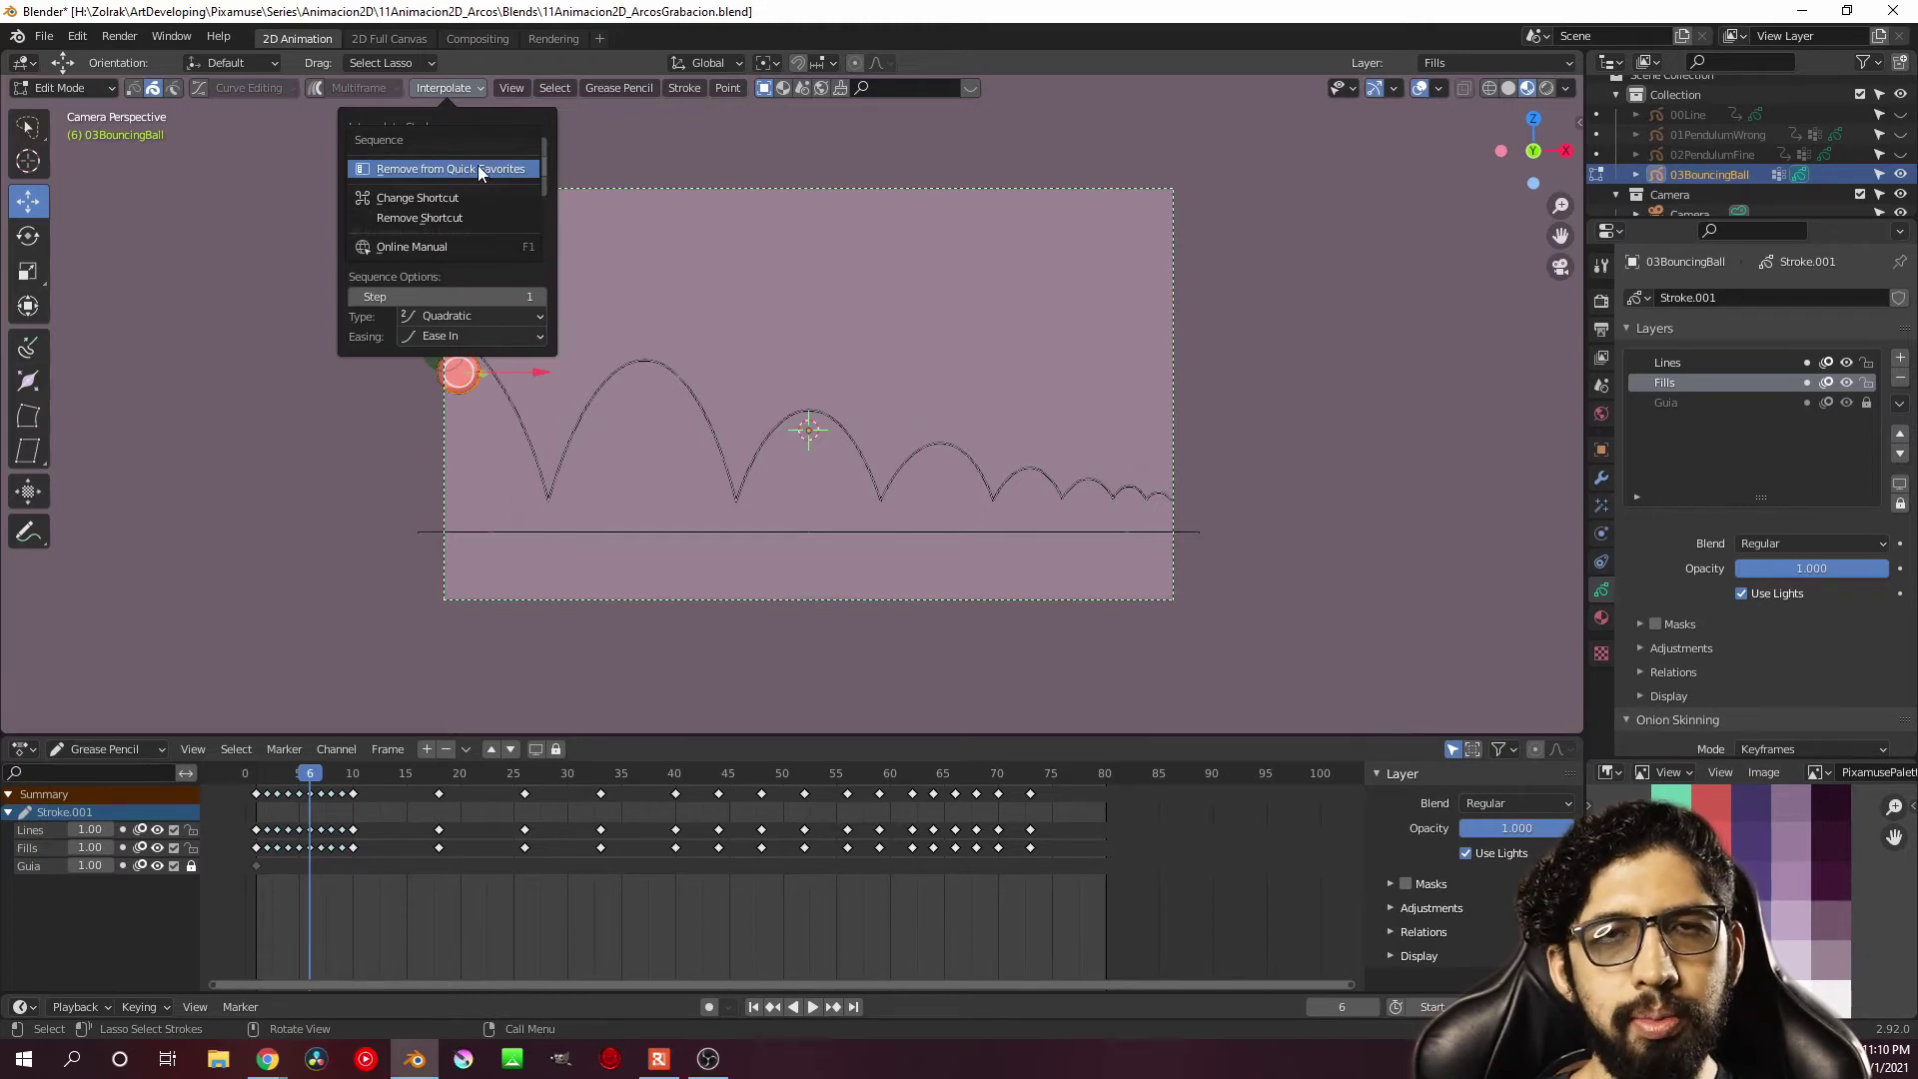
left_click(473, 170)
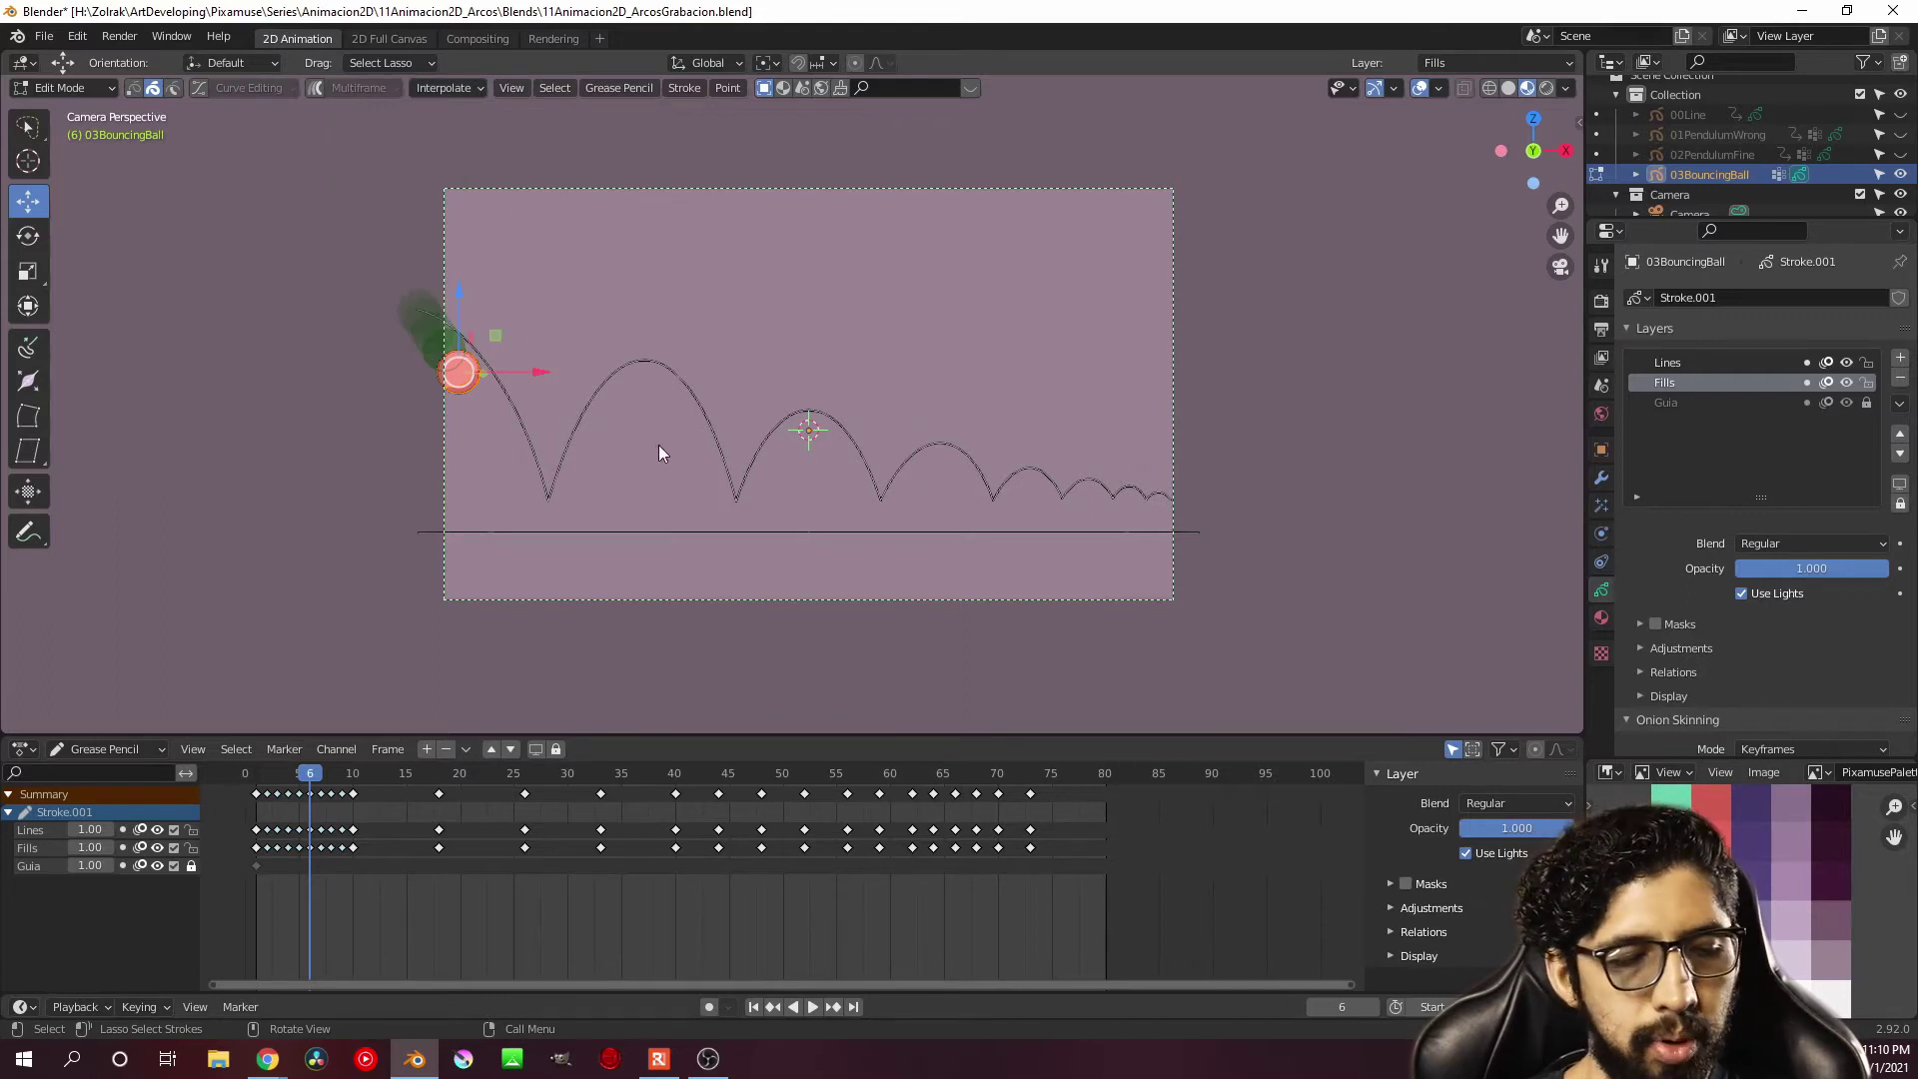
Use Quick Favorites Sequence to interpolate in-betweens for the bounces around frames 22 and 37
key("q")
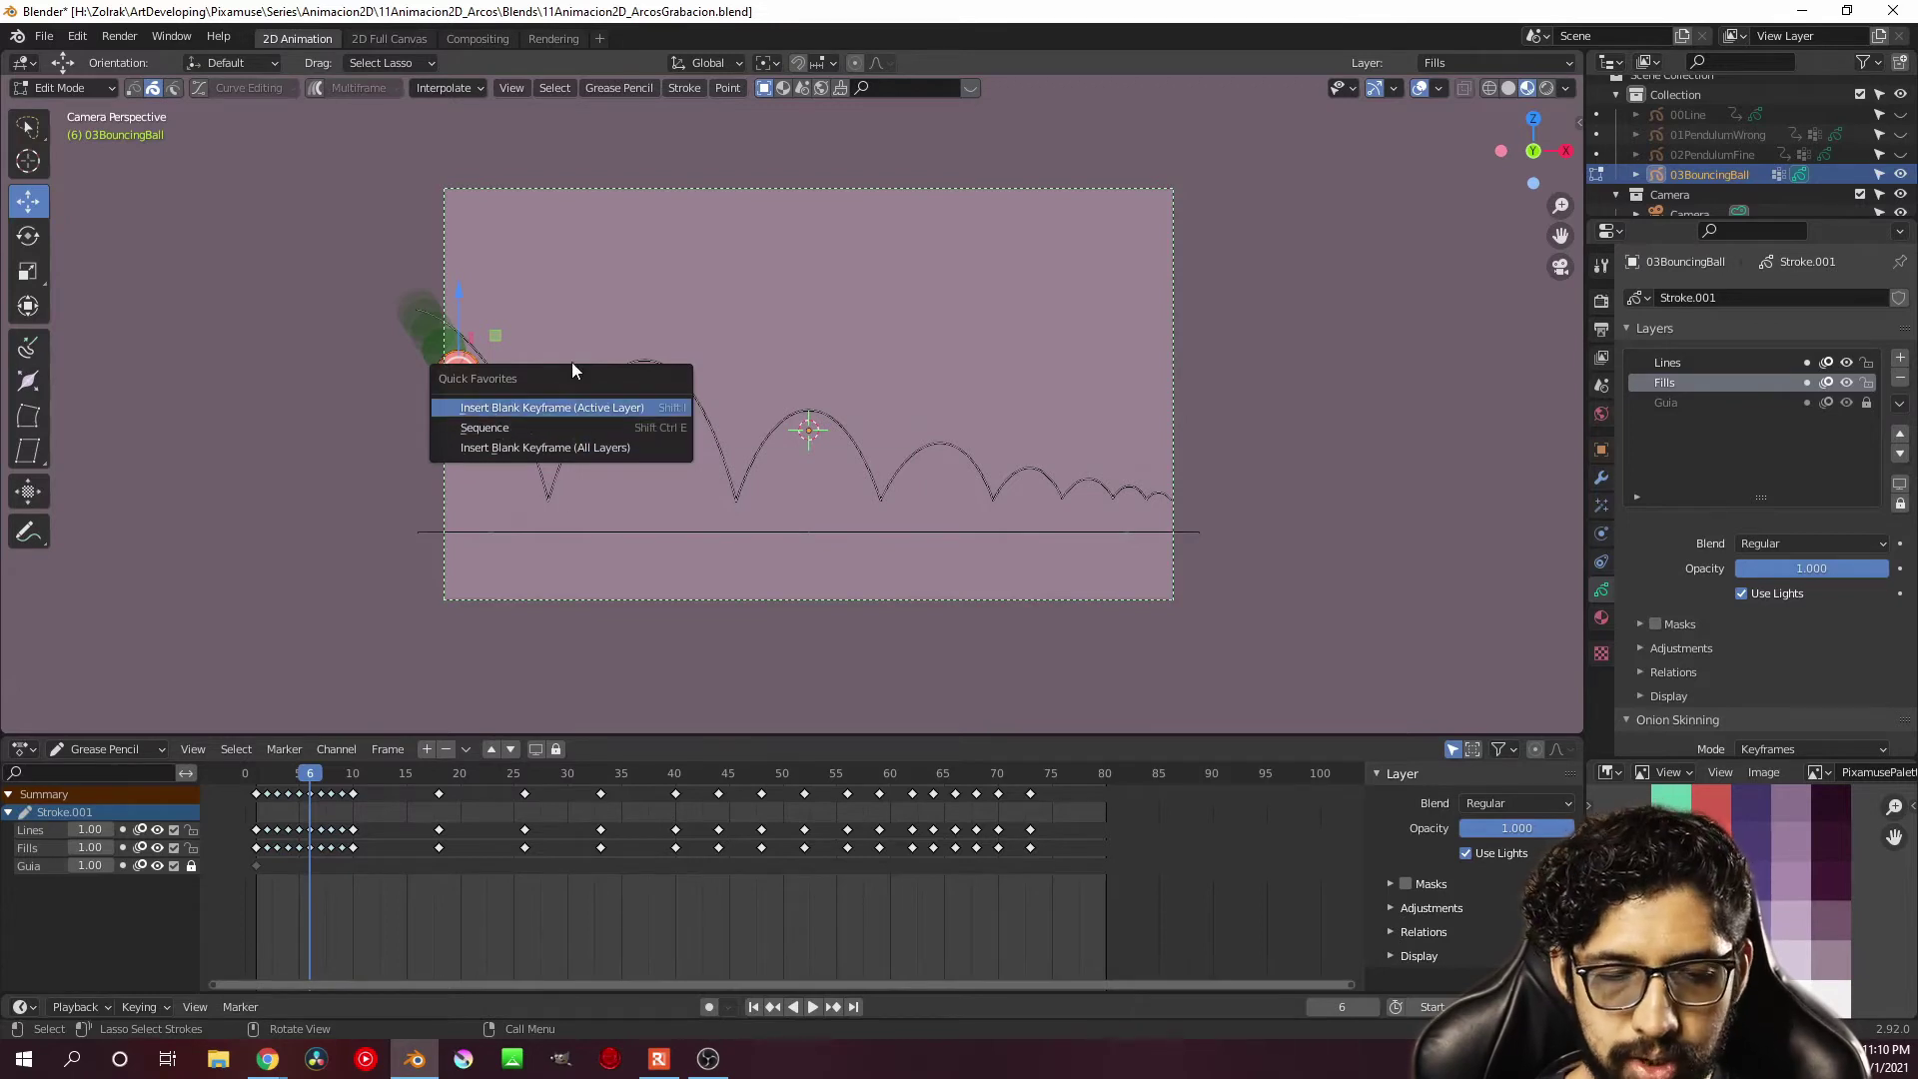
key("q")
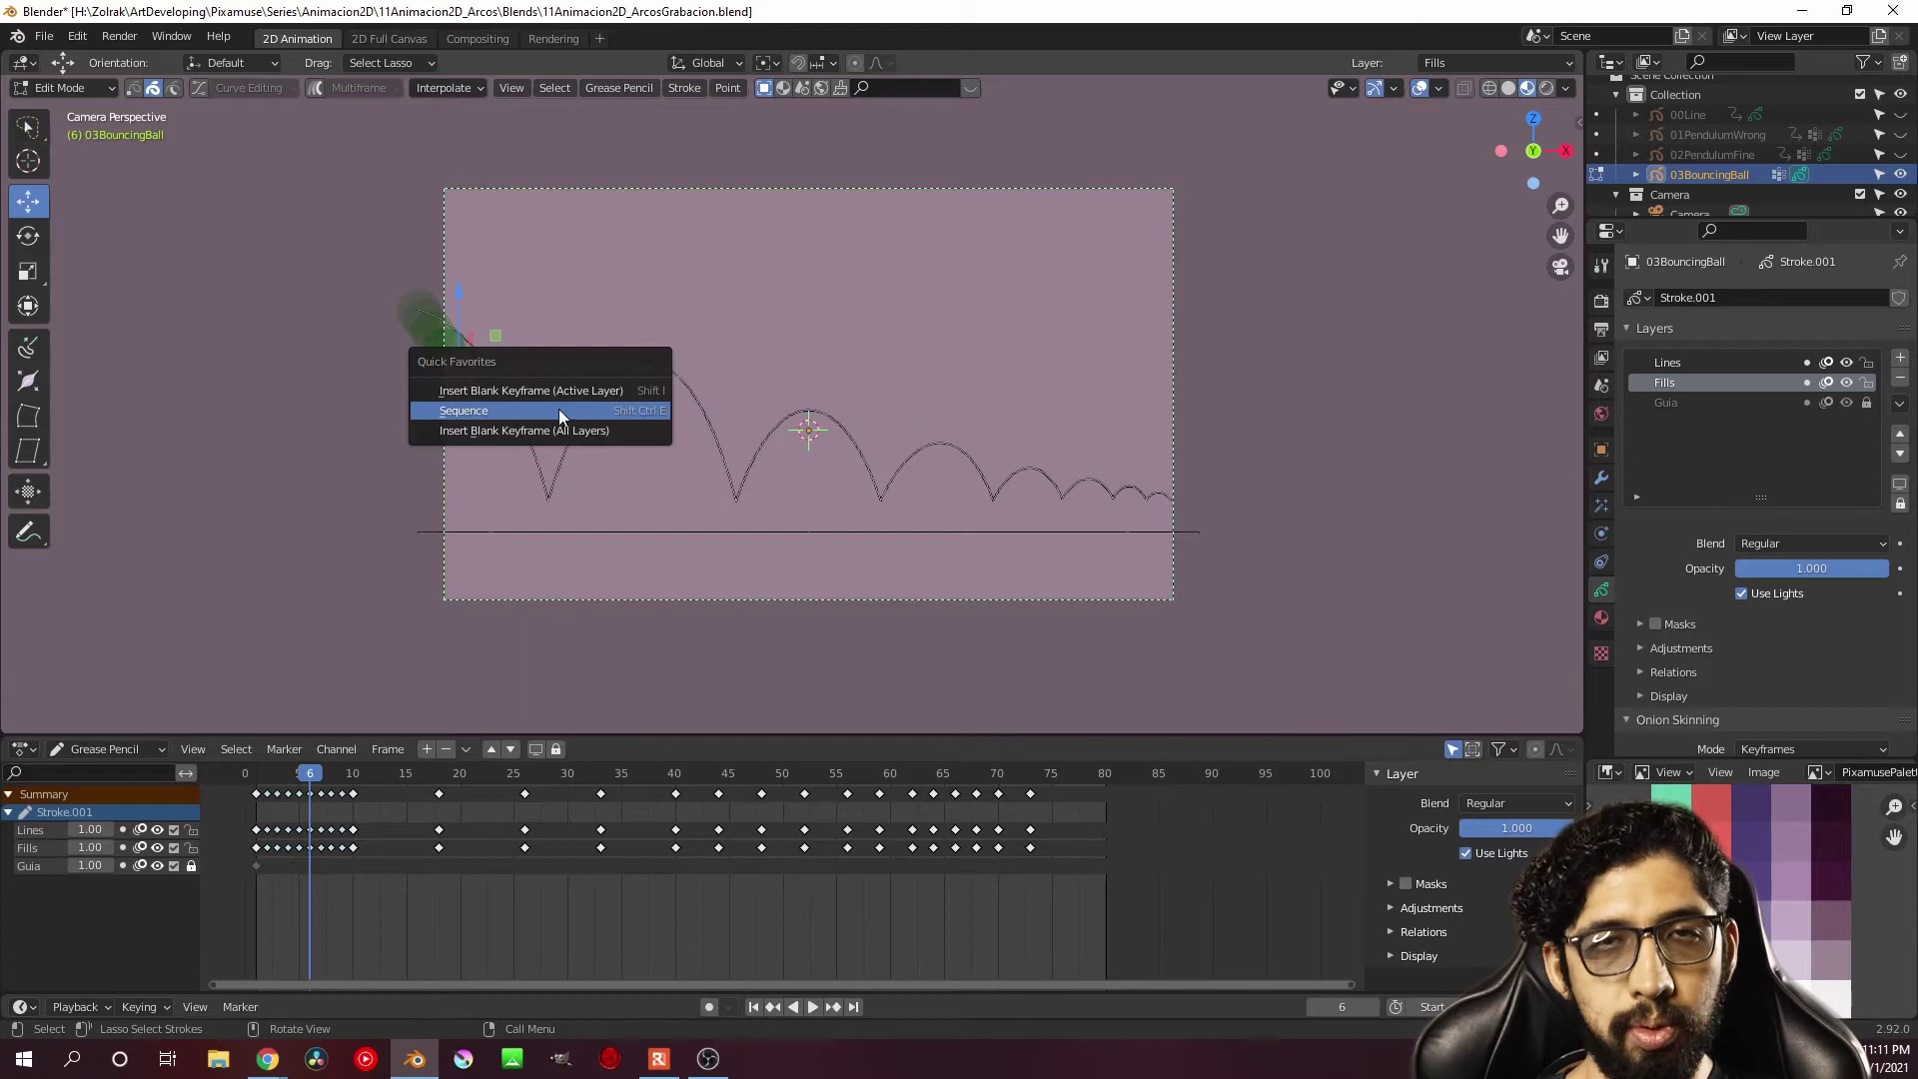
left_click(489, 769)
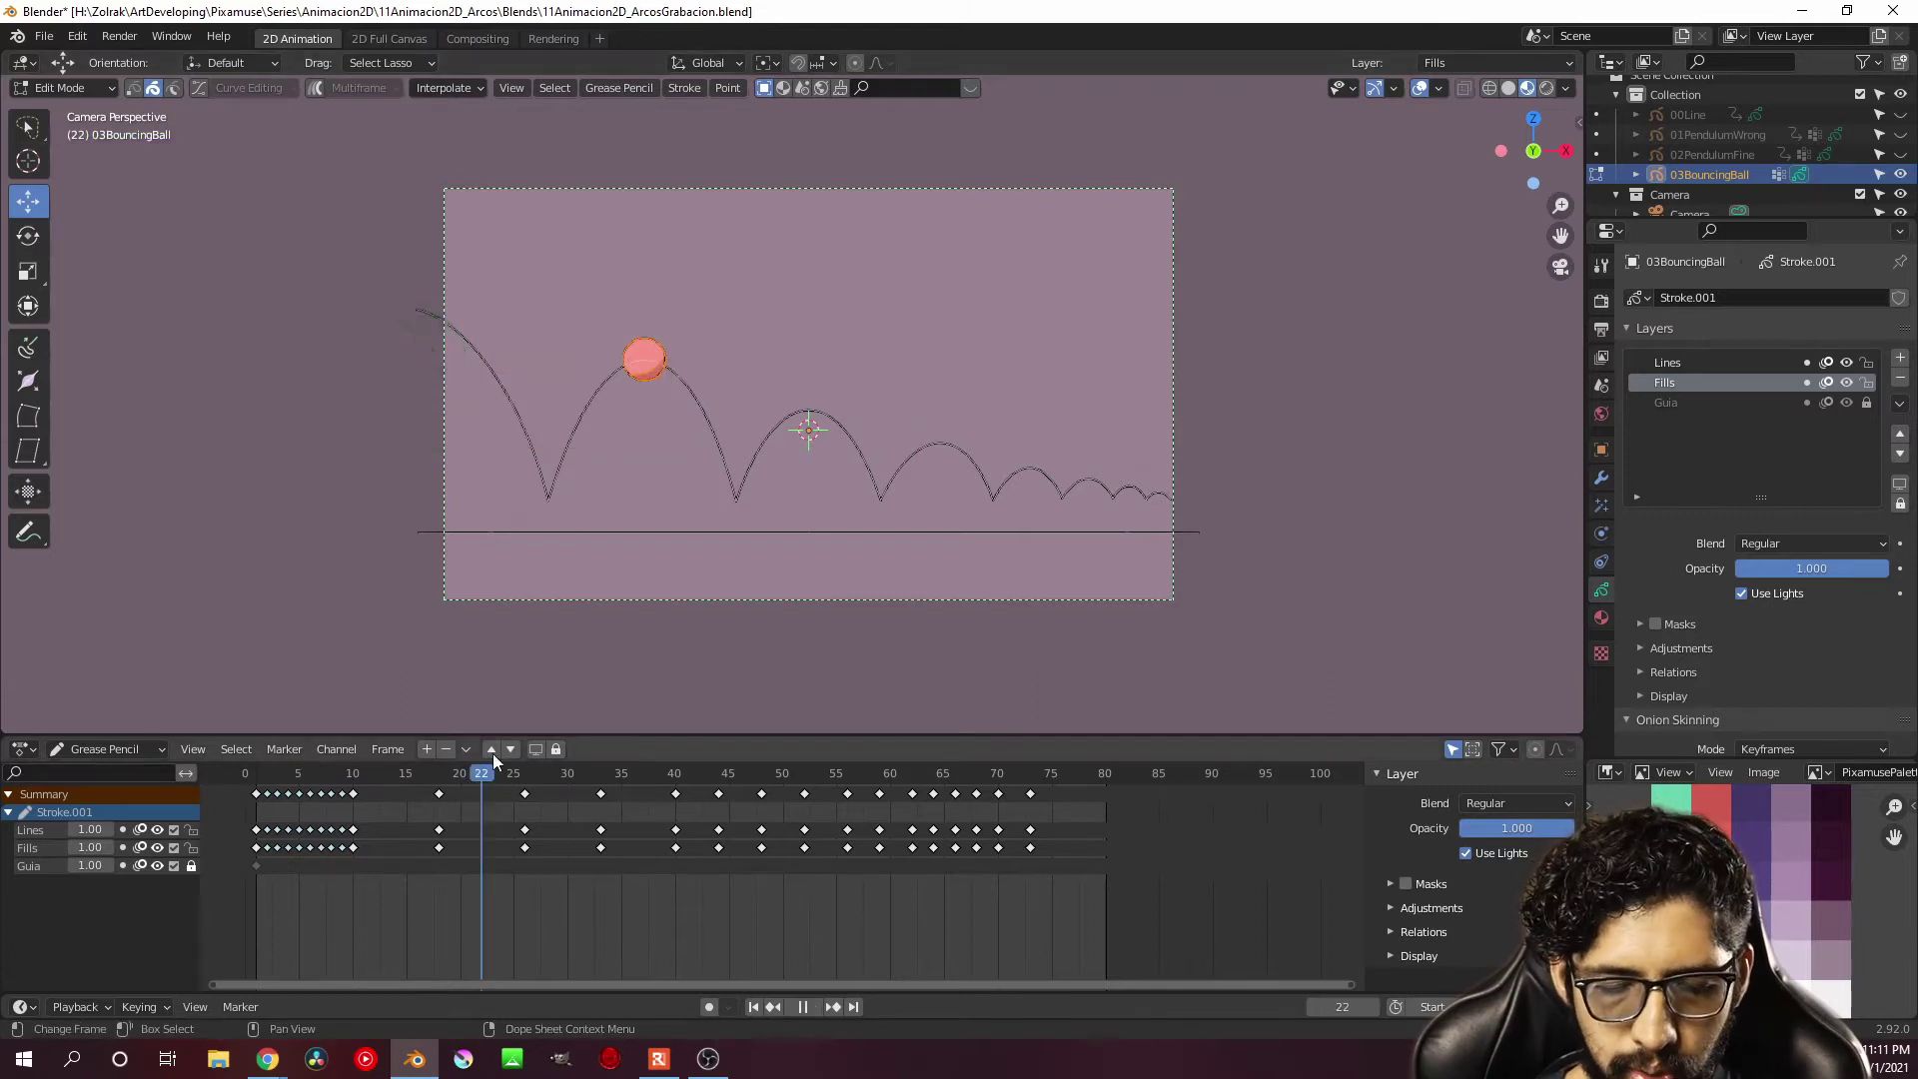
key("q")
left_click(693, 441)
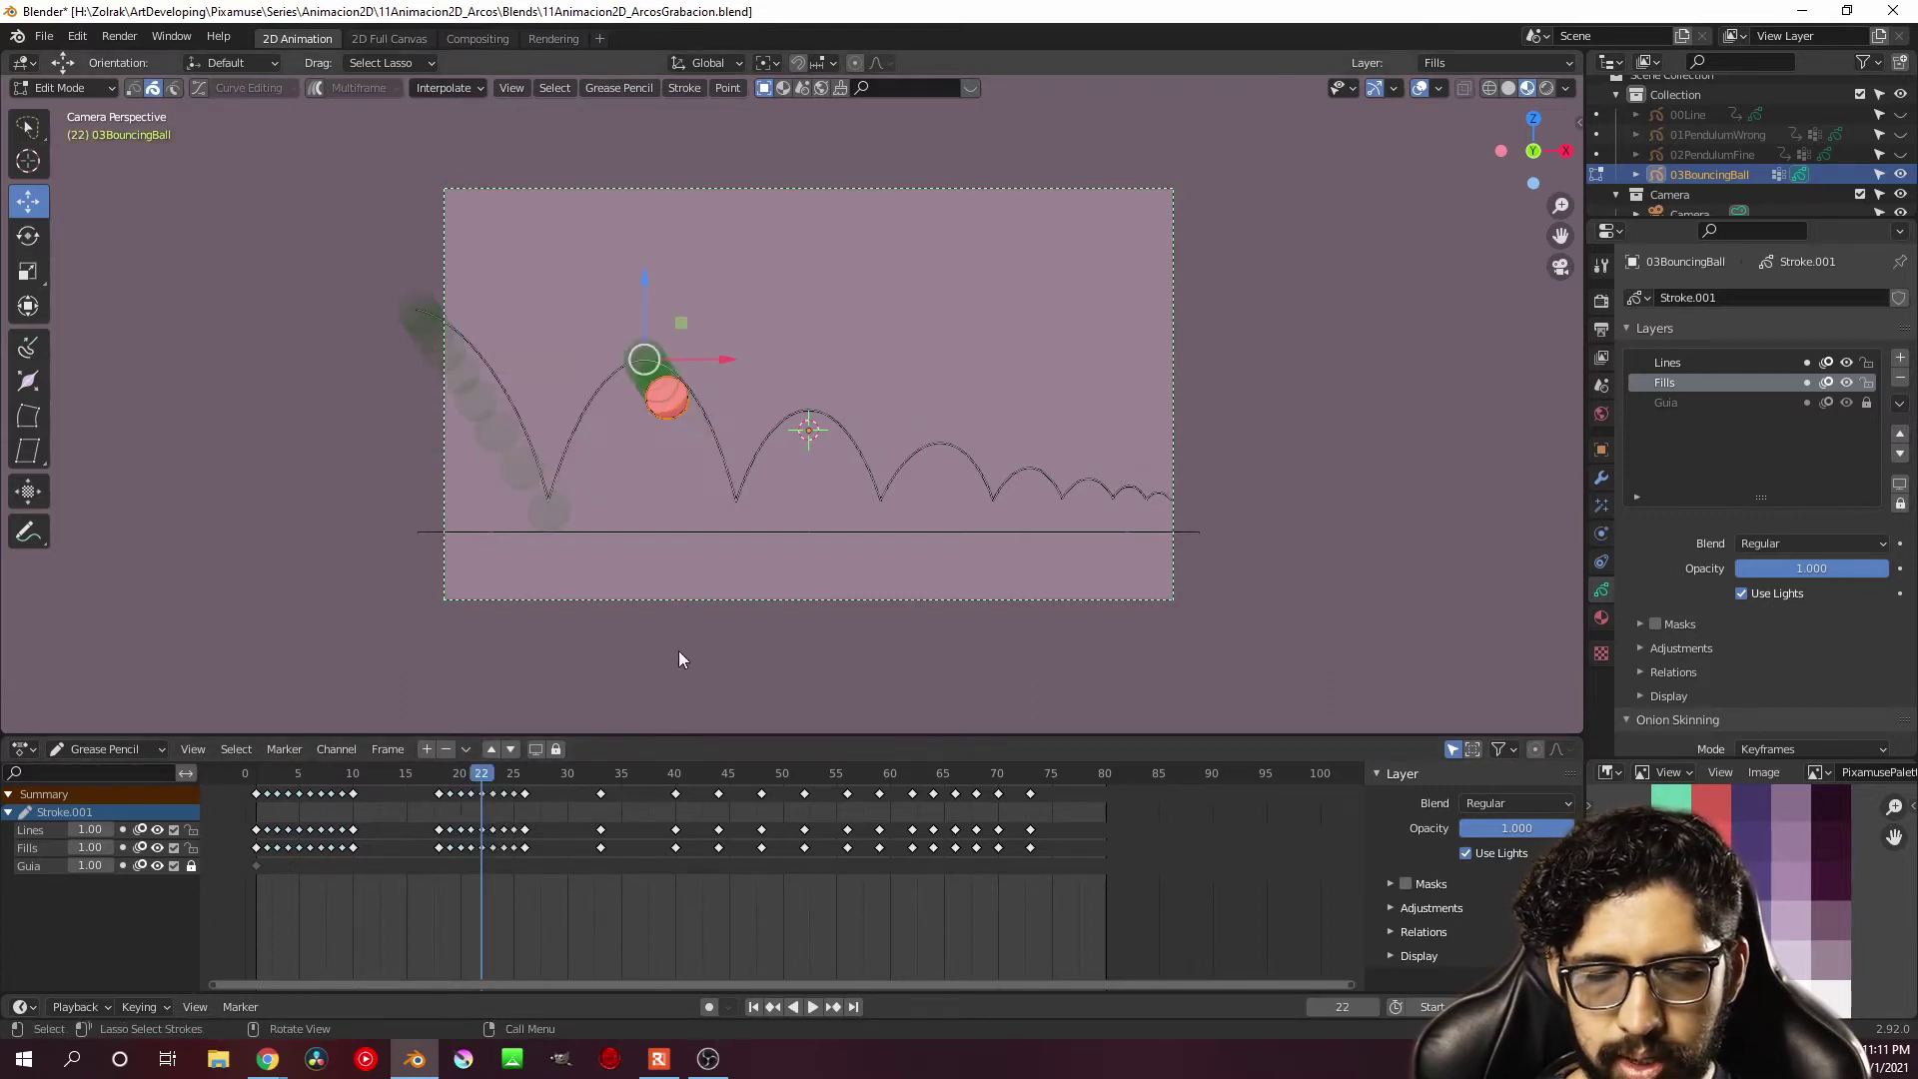
key("q")
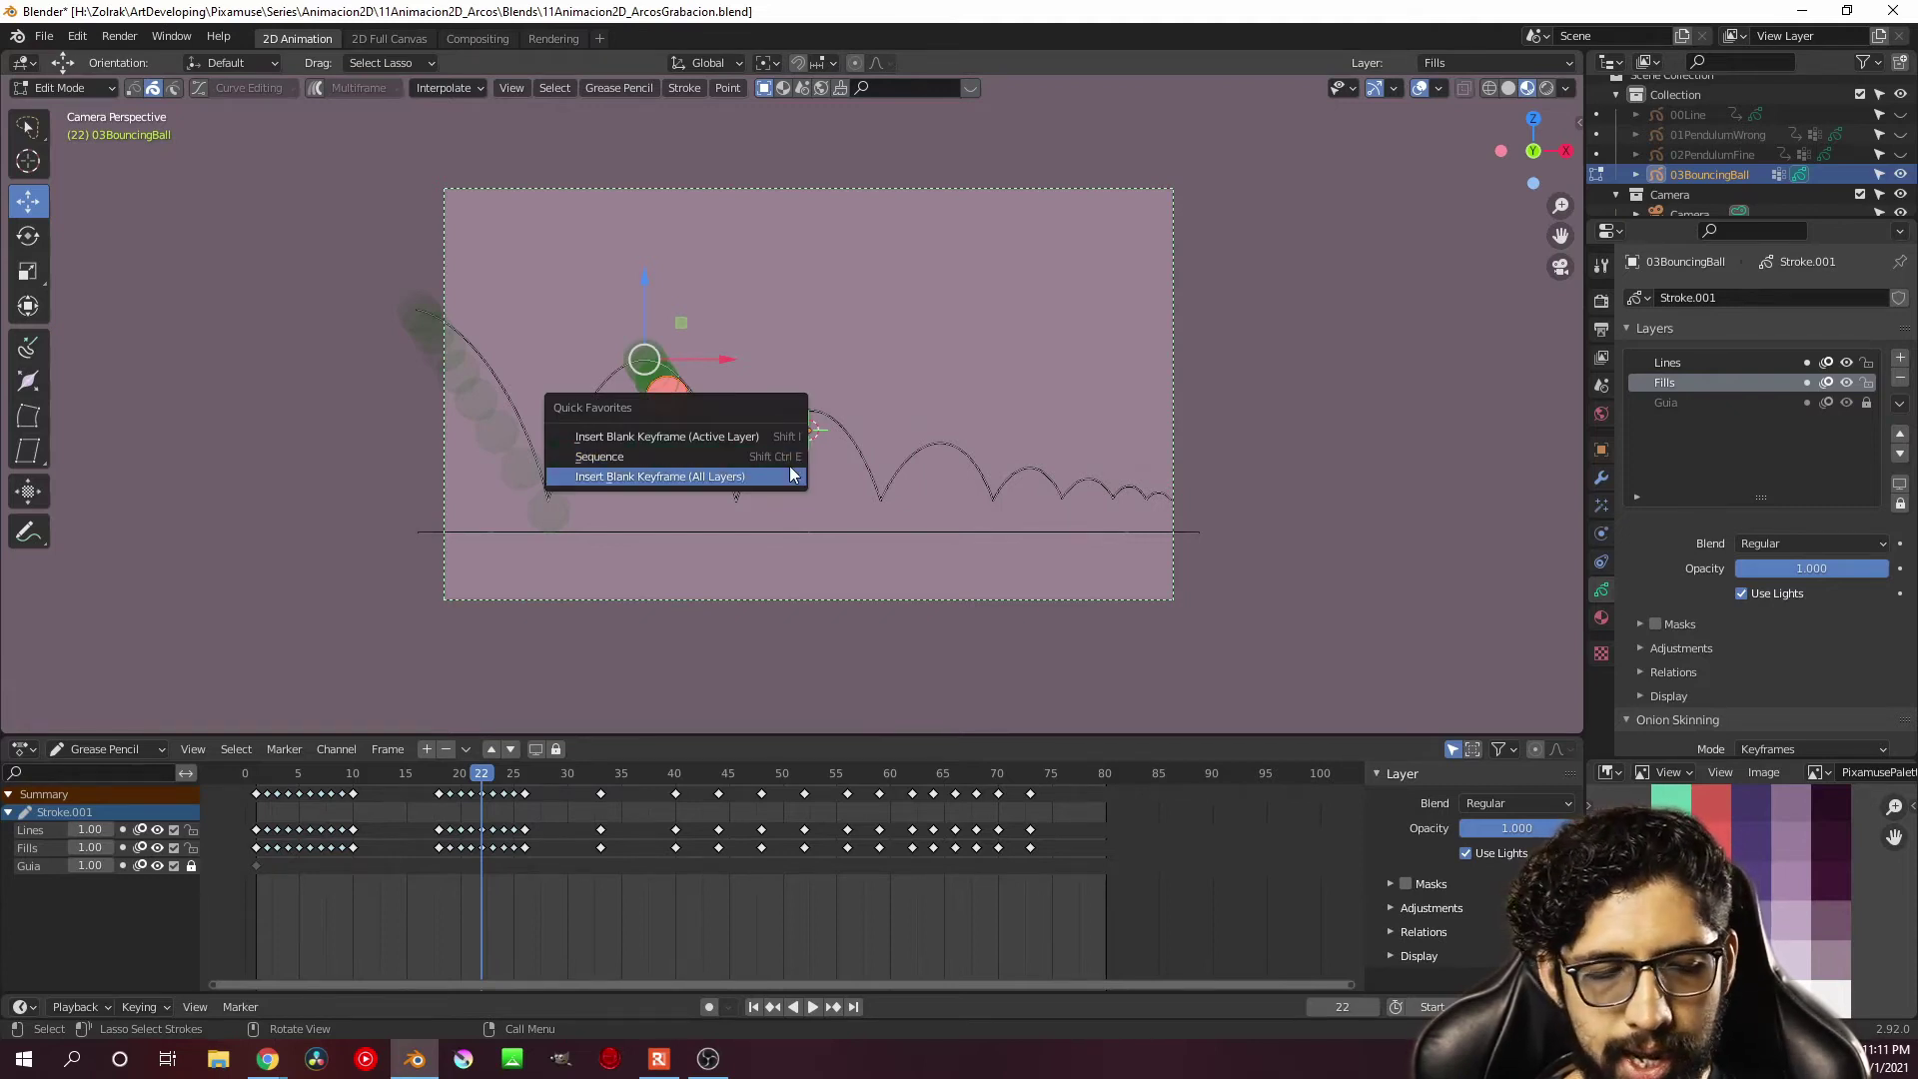
key("space")
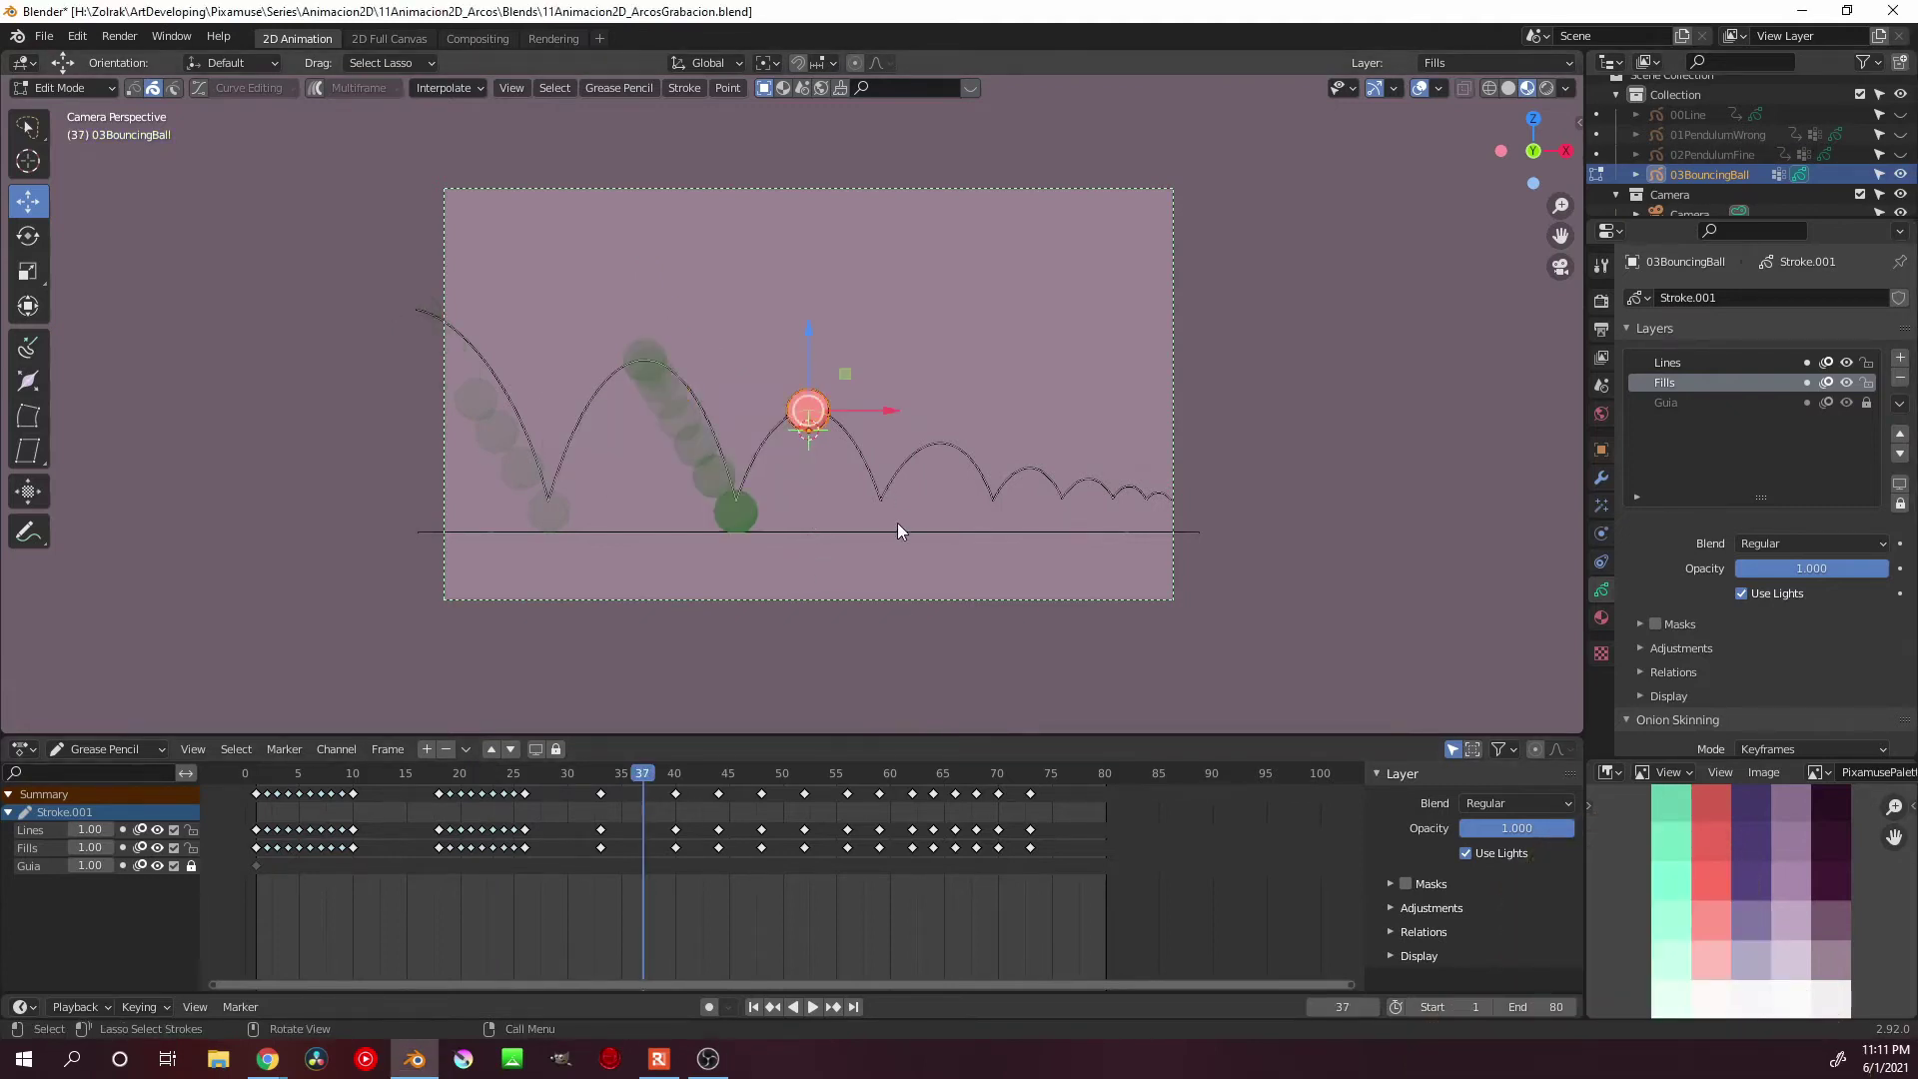
key("space")
Interpolate the remaining keyframe gaps, play back, and stop at frame 13 with onion skins
left_click(447, 87)
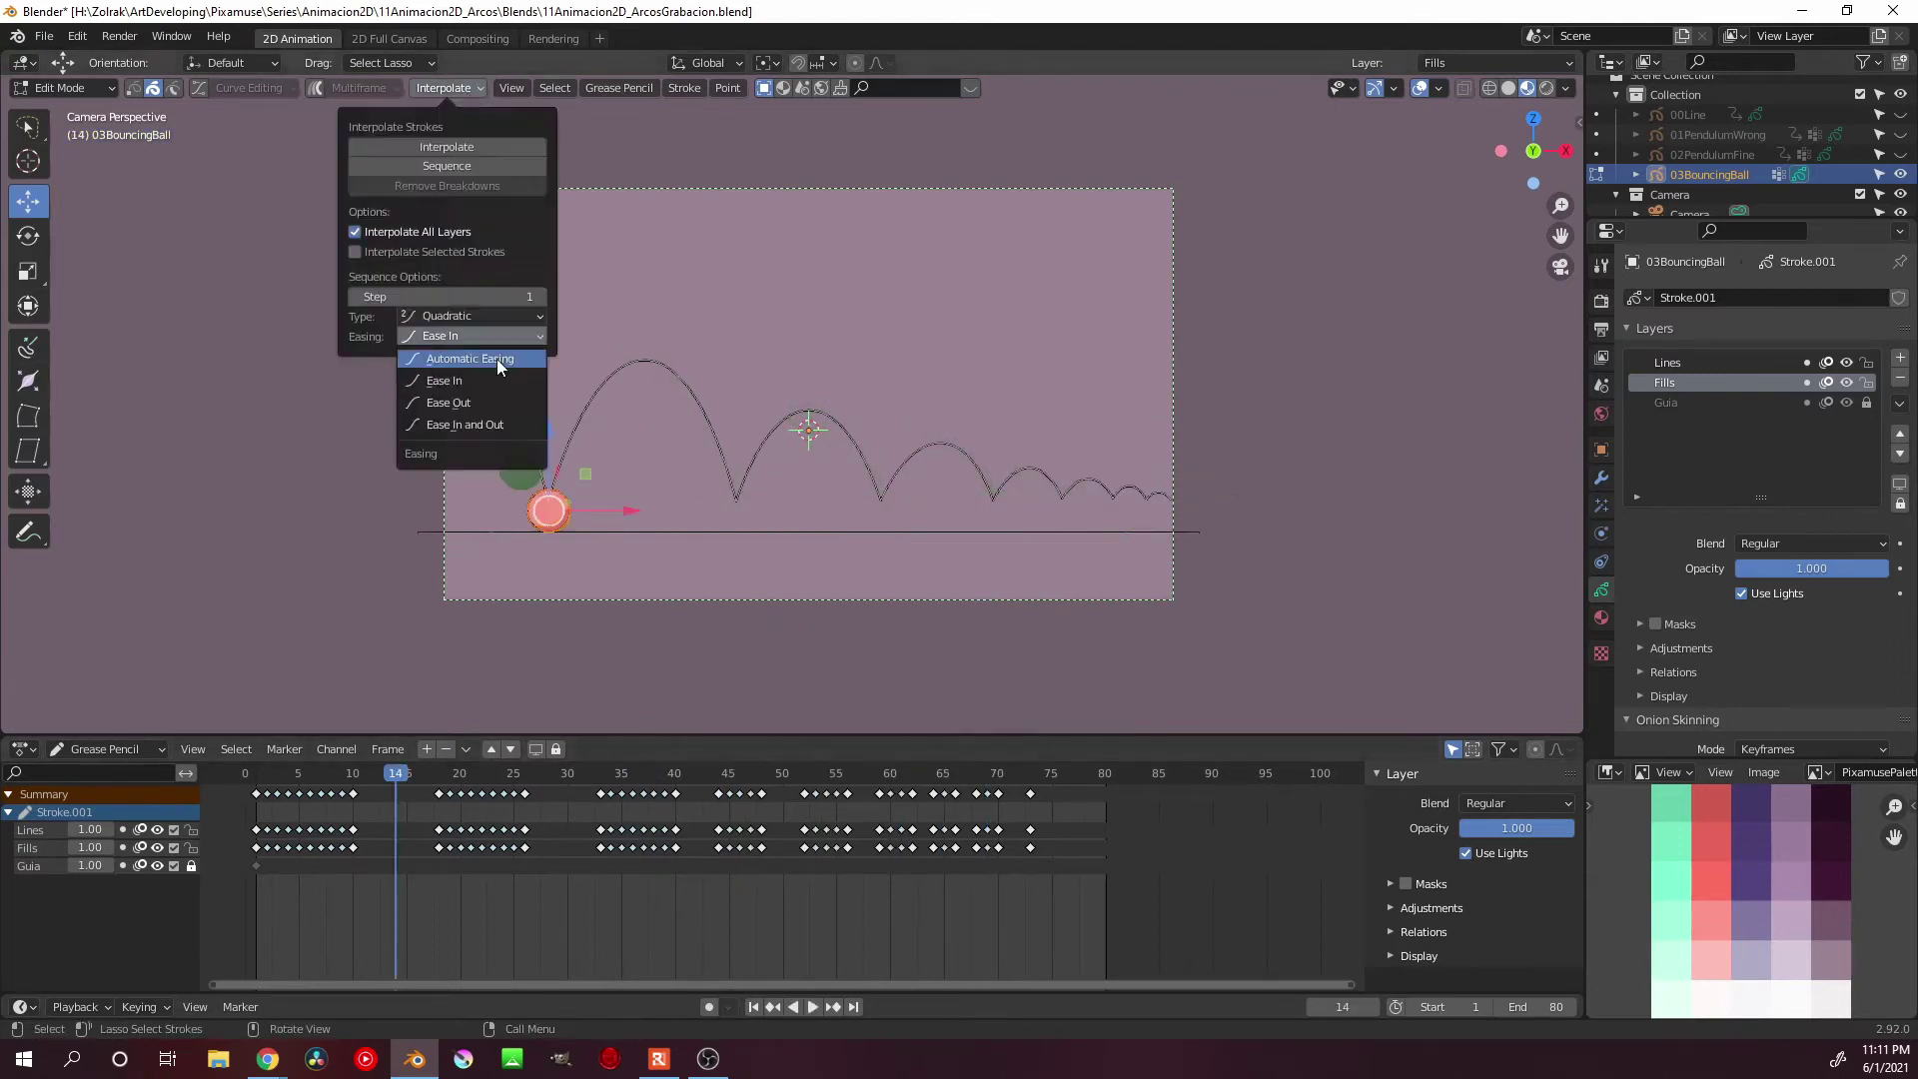
left_click(496, 358)
key("space")
key("q")
left_click(949, 585)
key("space")
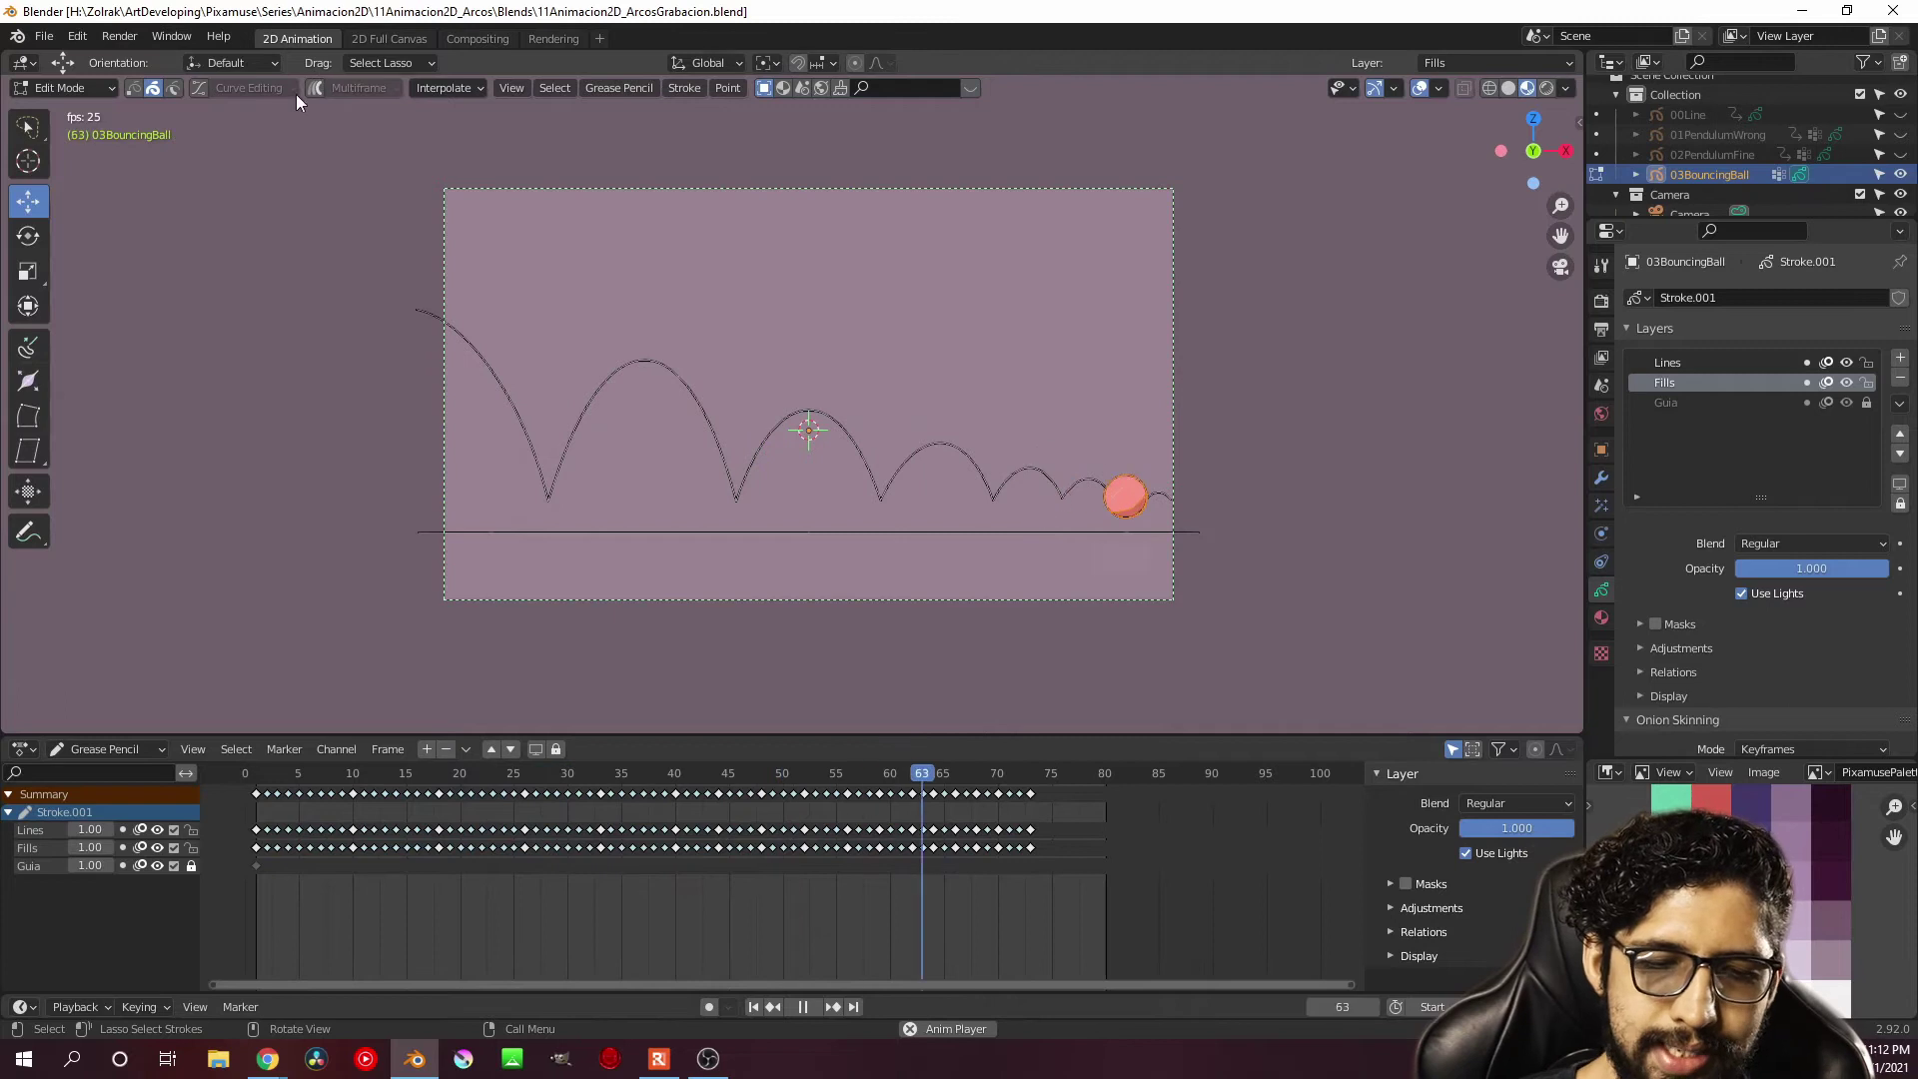
key("Escape")
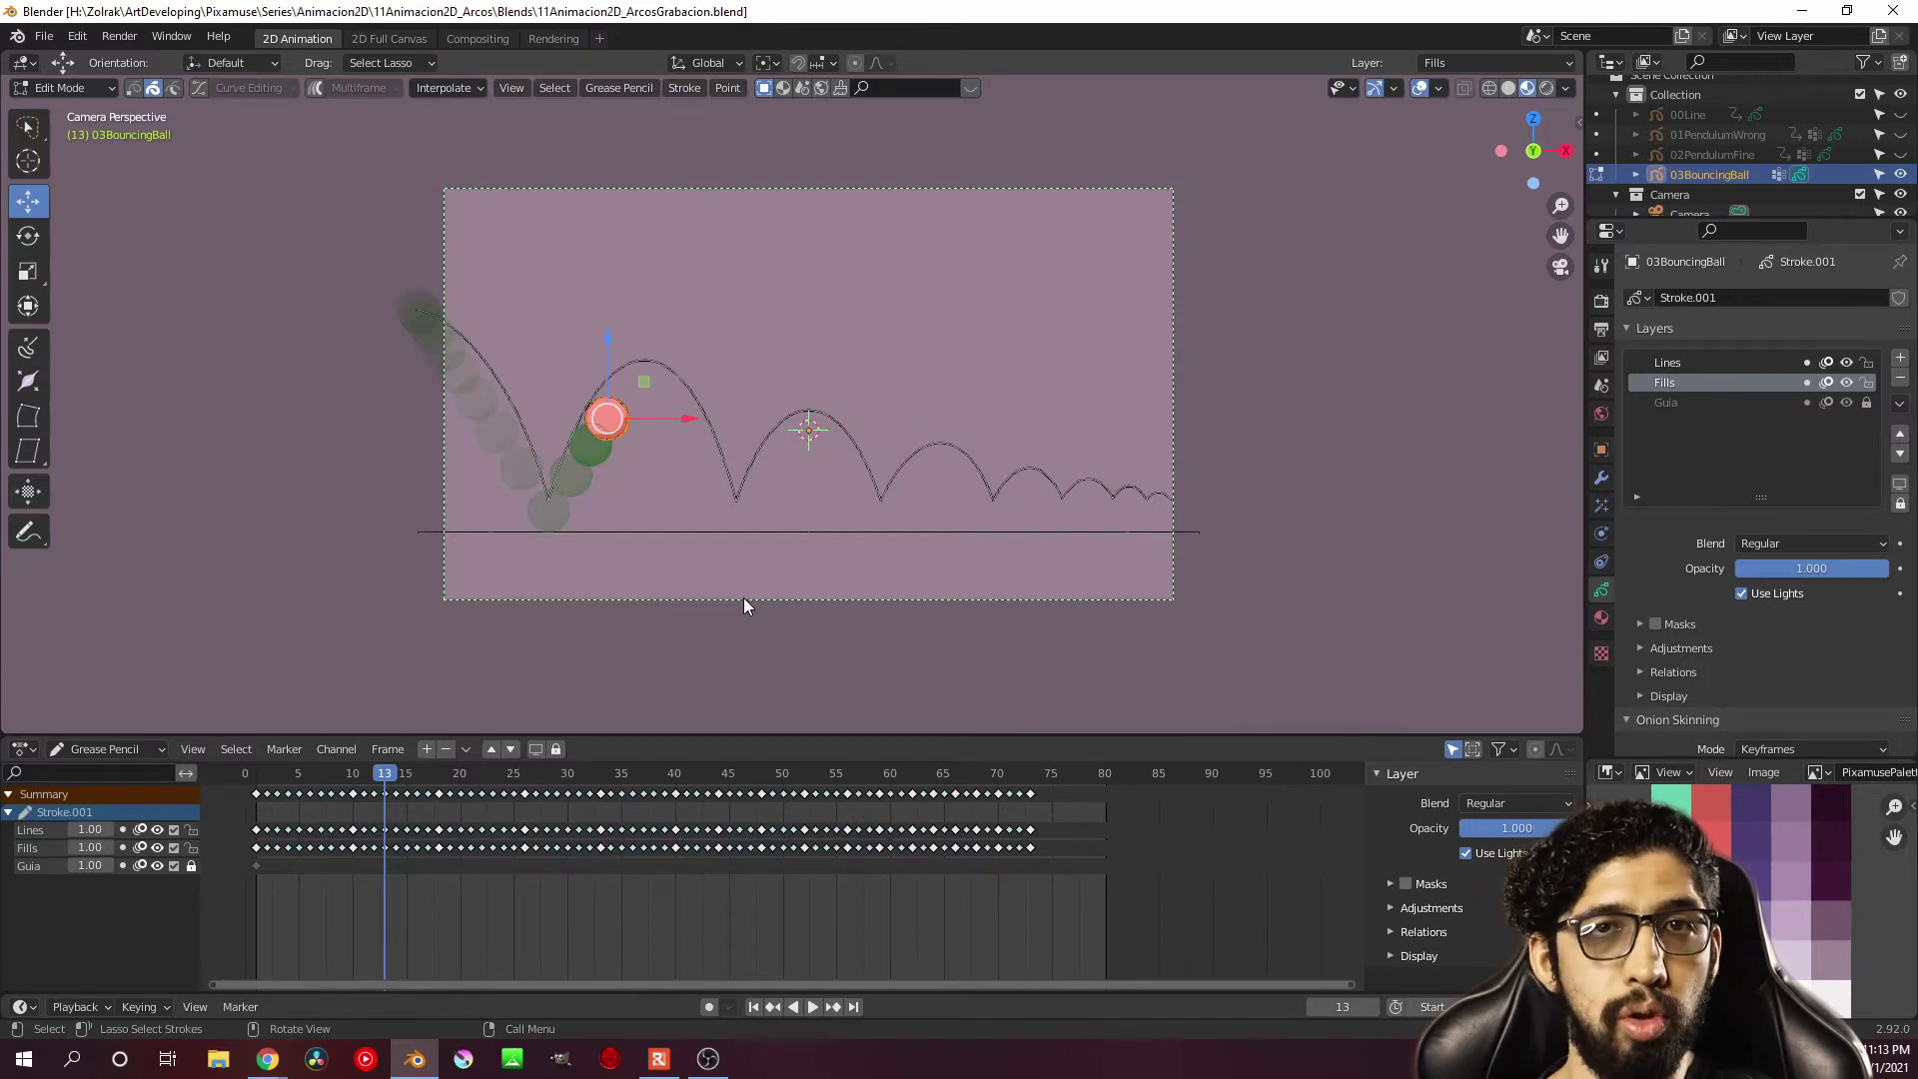
Enable Multiframe and move the balls of keyframes 13–19 down and to the right
left_click(316, 89)
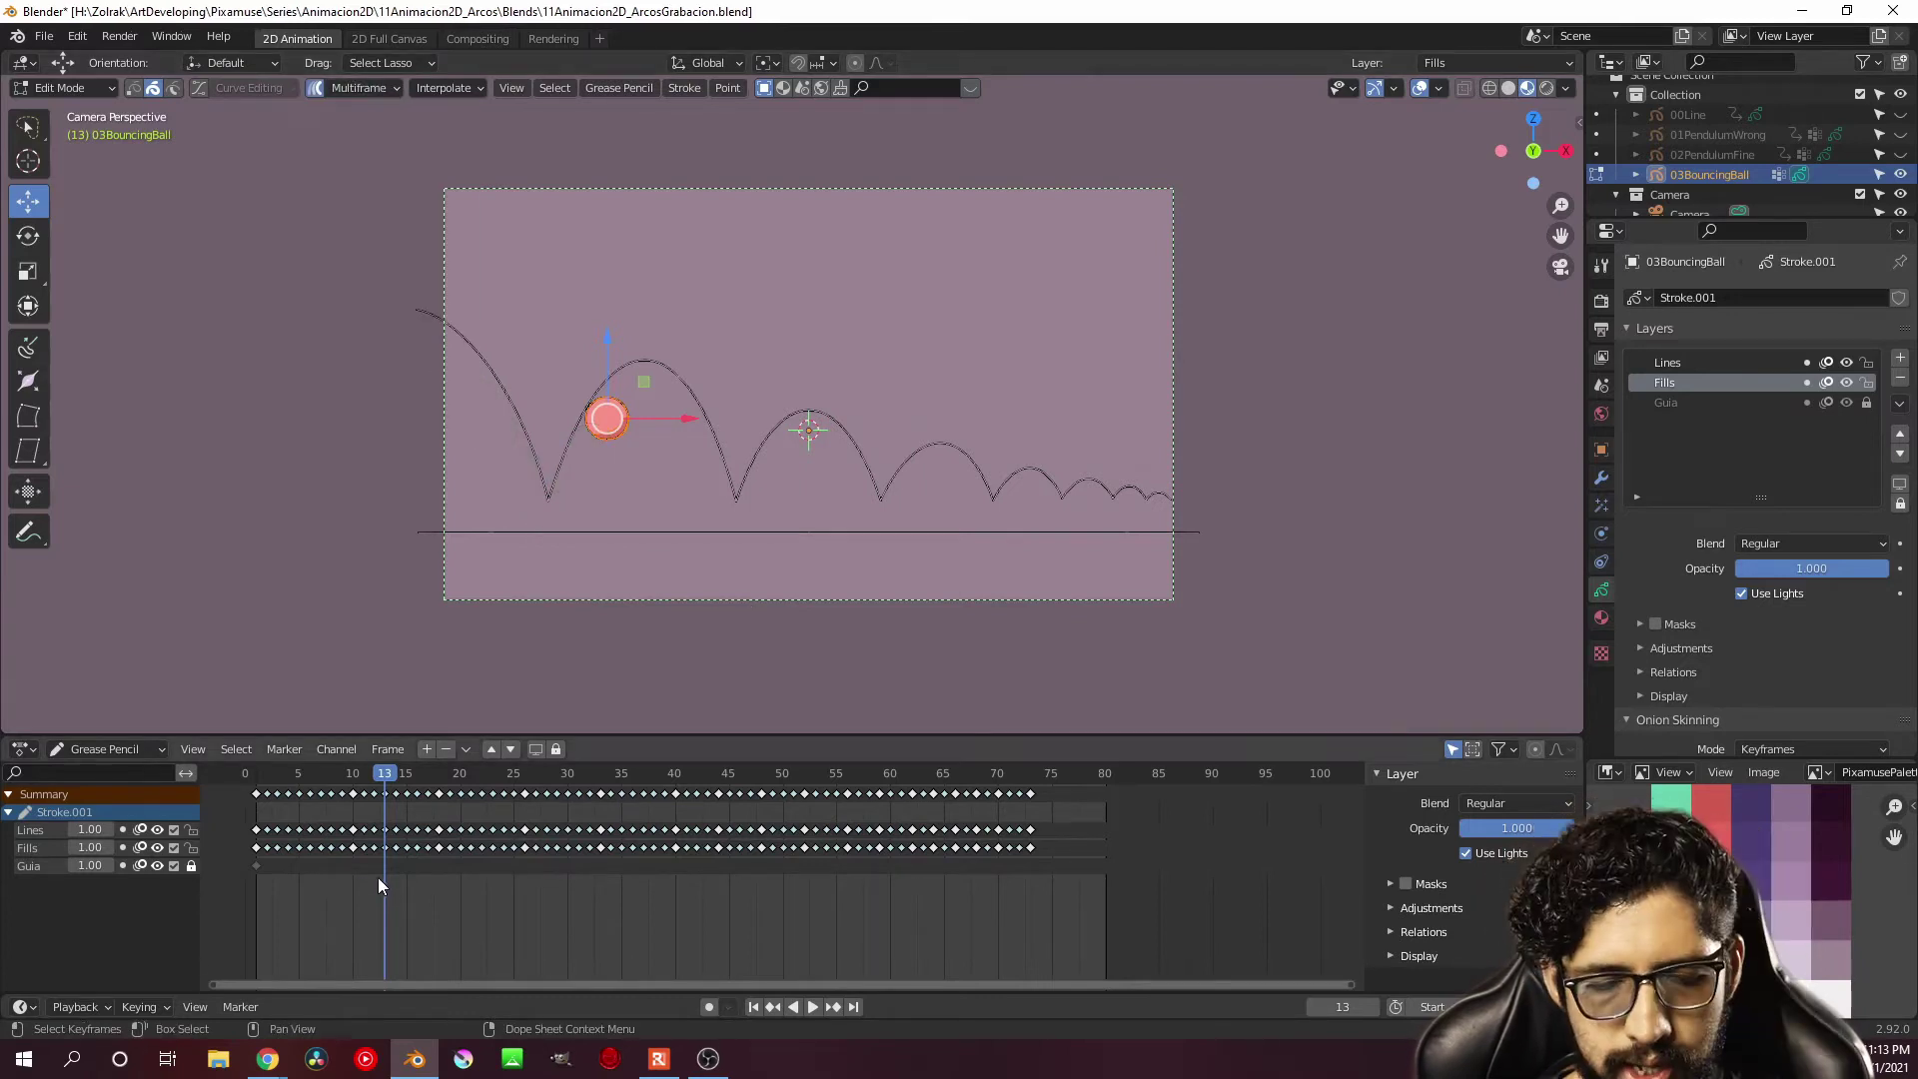
left_click_drag(357, 877, 443, 814)
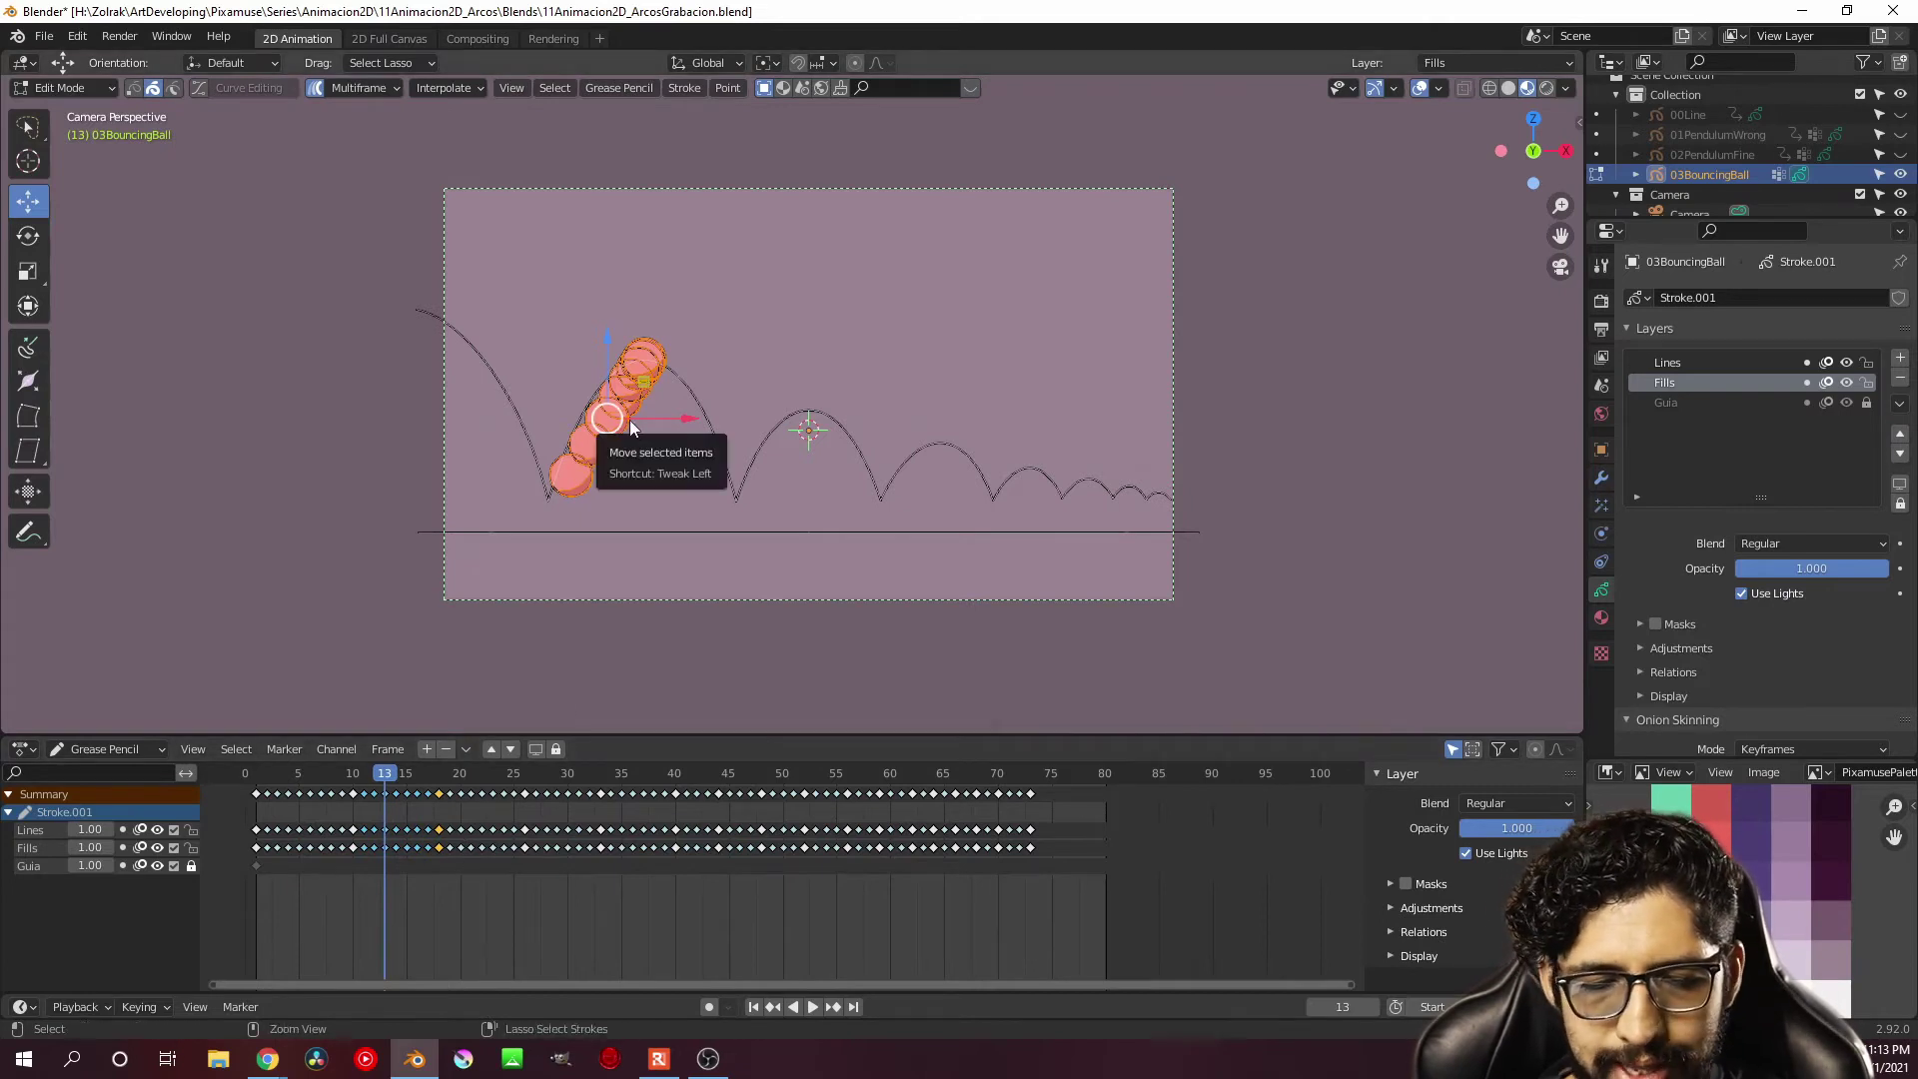
scroll(625, 430, "up", 4)
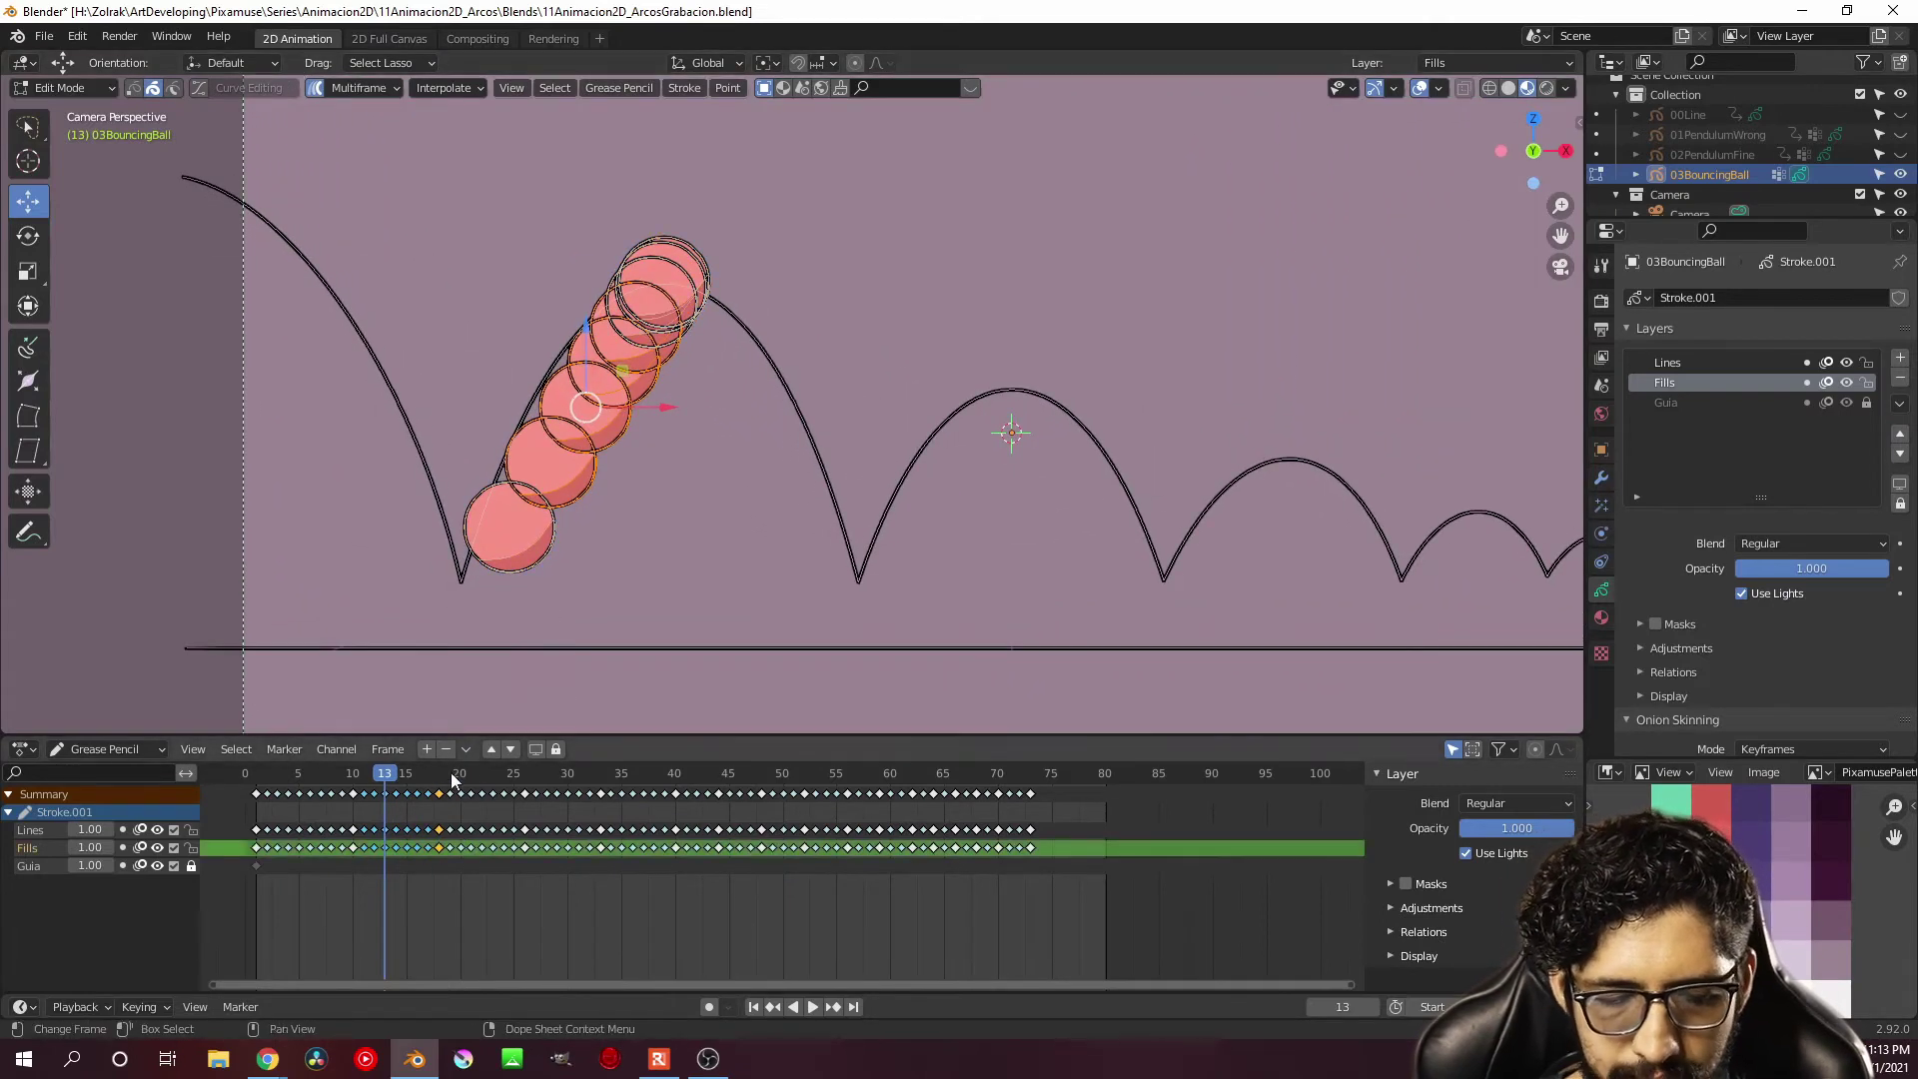
left_click_drag(639, 403, 733, 457)
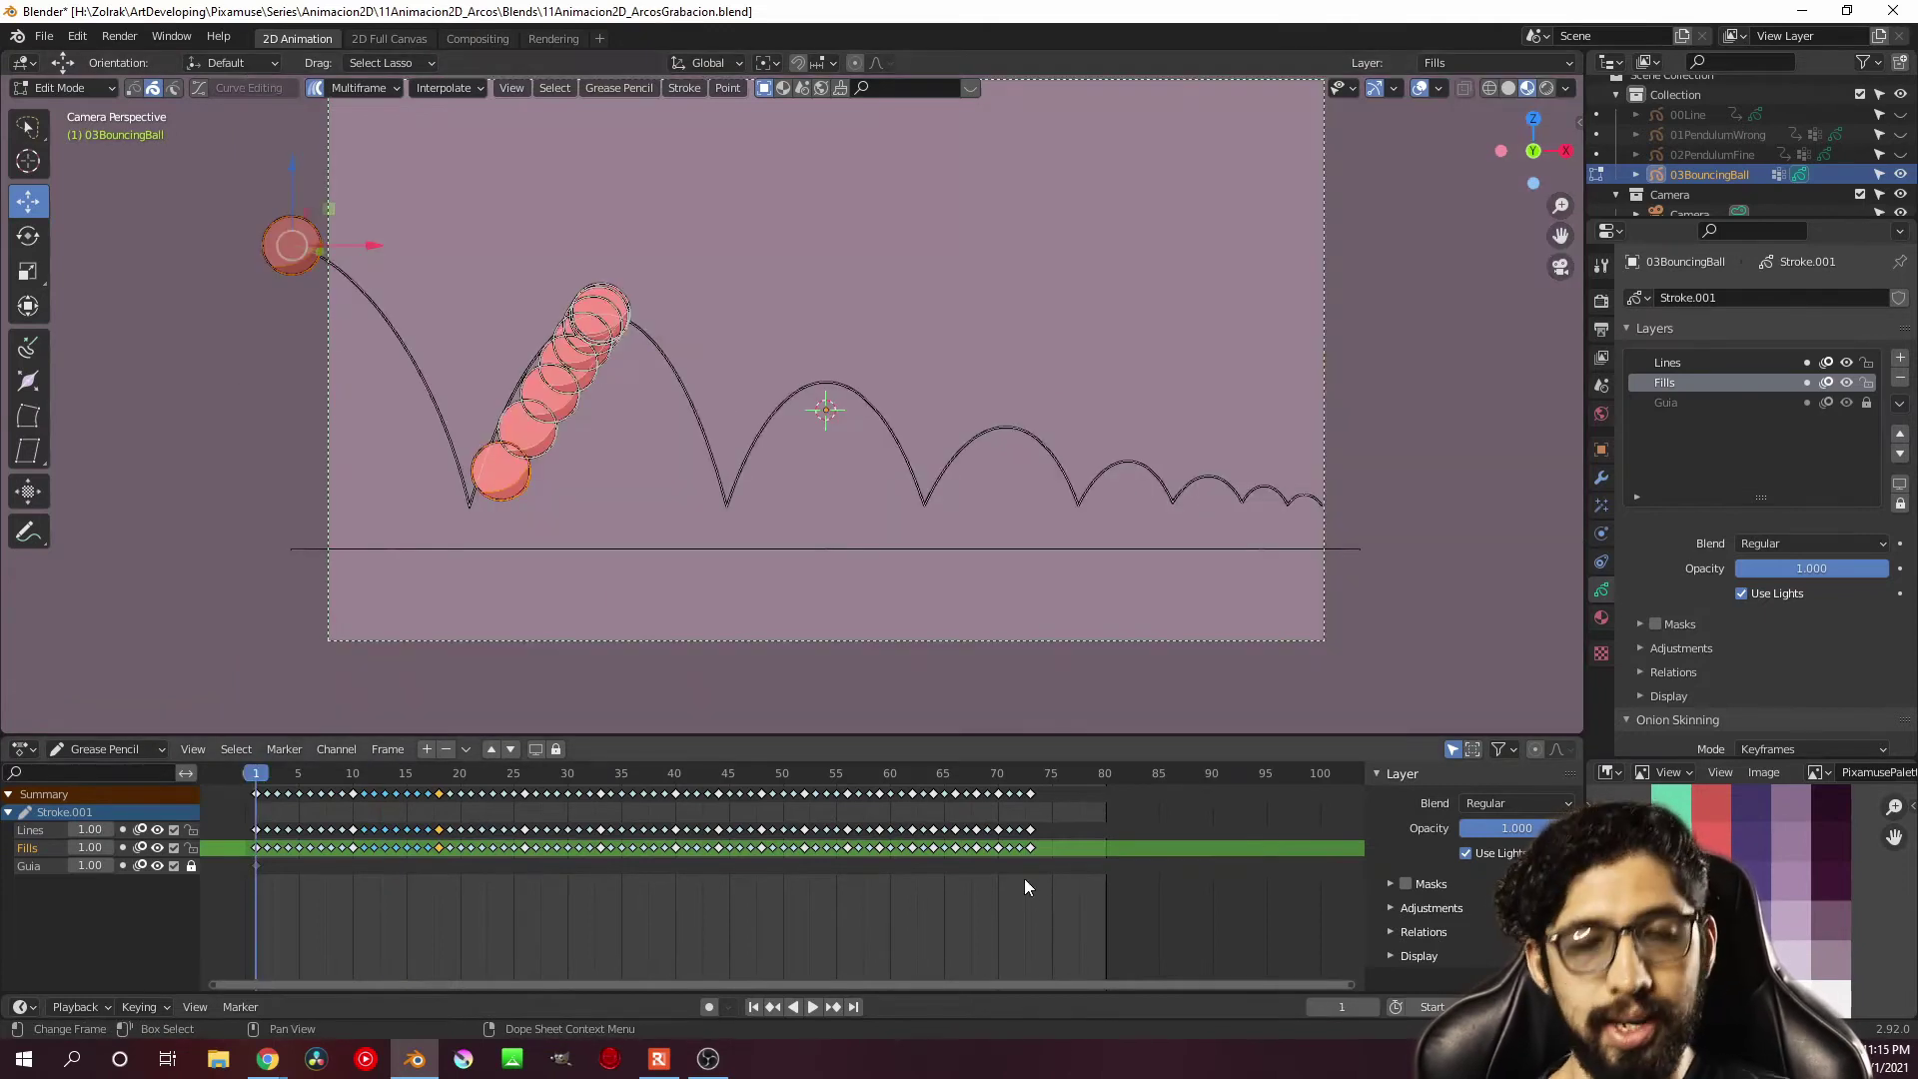
Select every keyframe and move the ball at the second bounce's peak lower
left_click_drag(1064, 887, 176, 811)
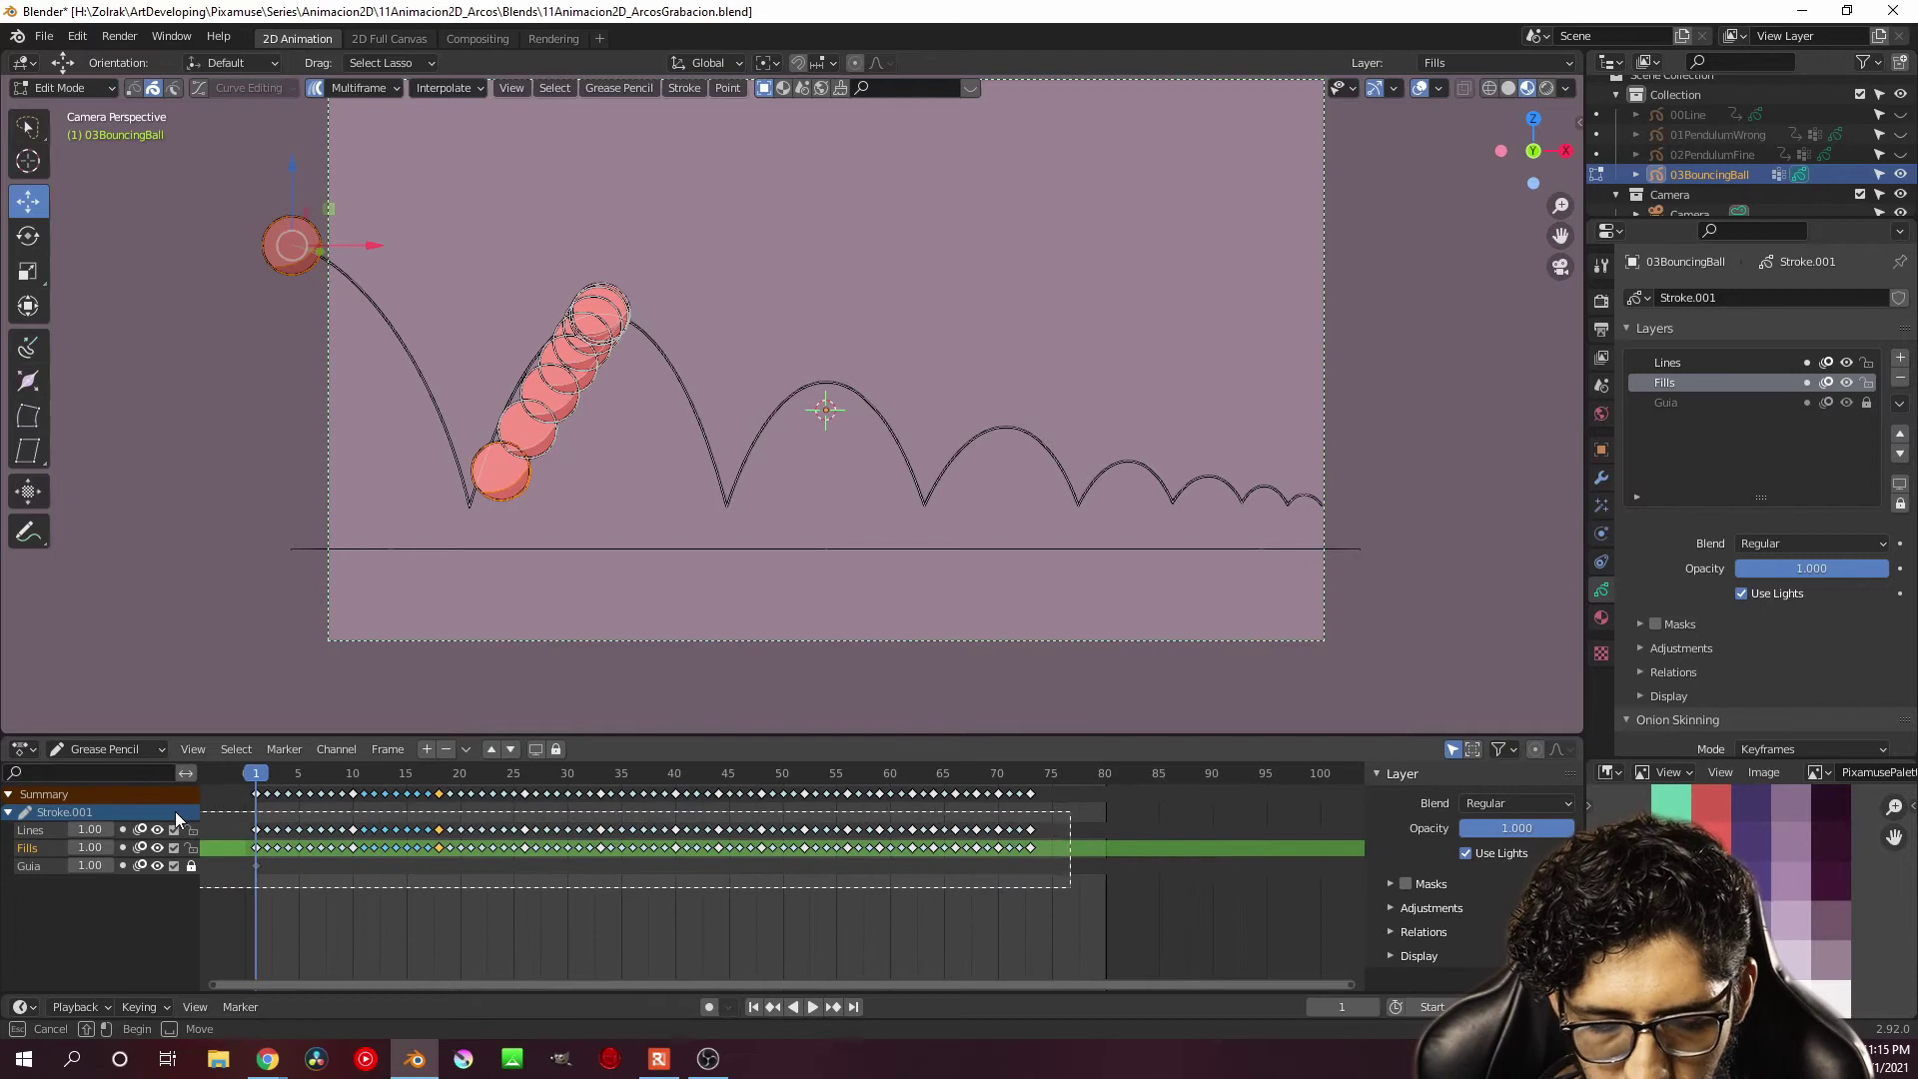
scroll(347, 315, "up", 1)
scroll(401, 213, "up", 3)
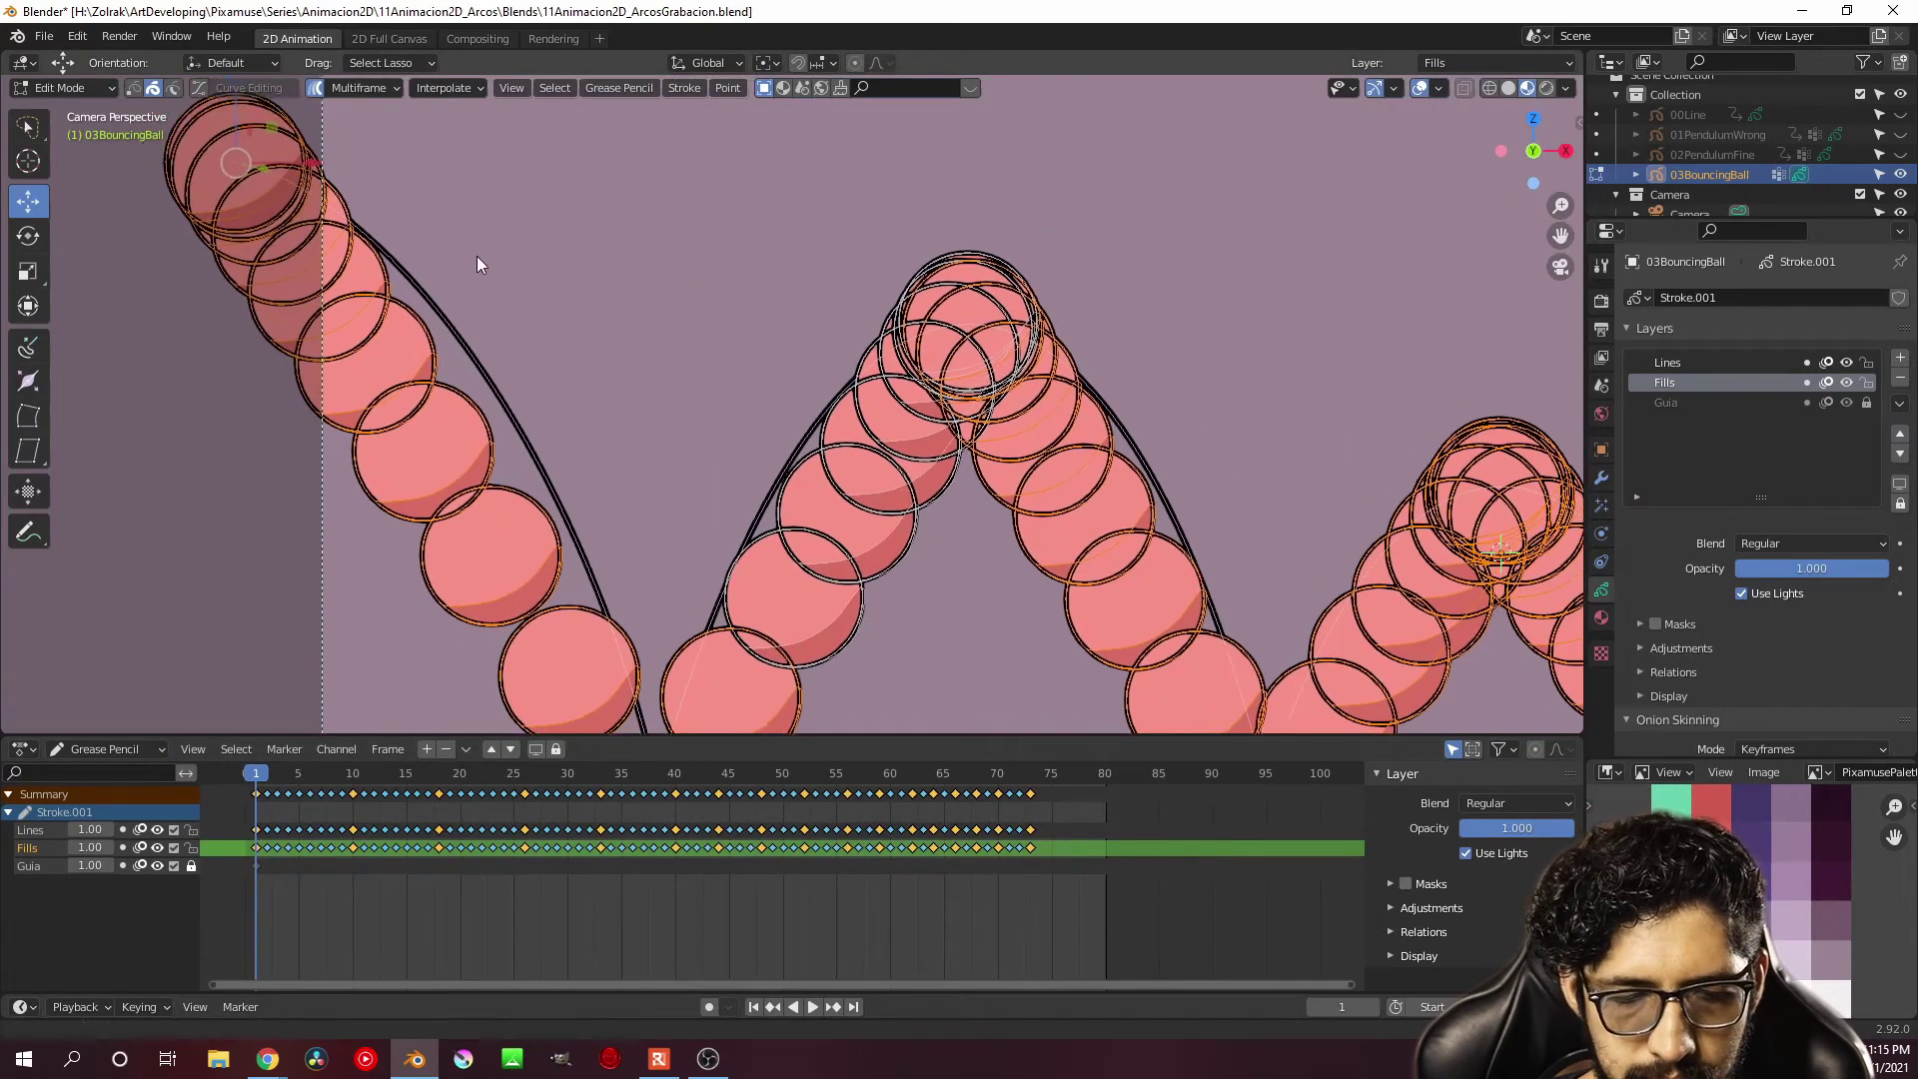
scroll(607, 478, "down", 5)
scroll(689, 397, "up", 4)
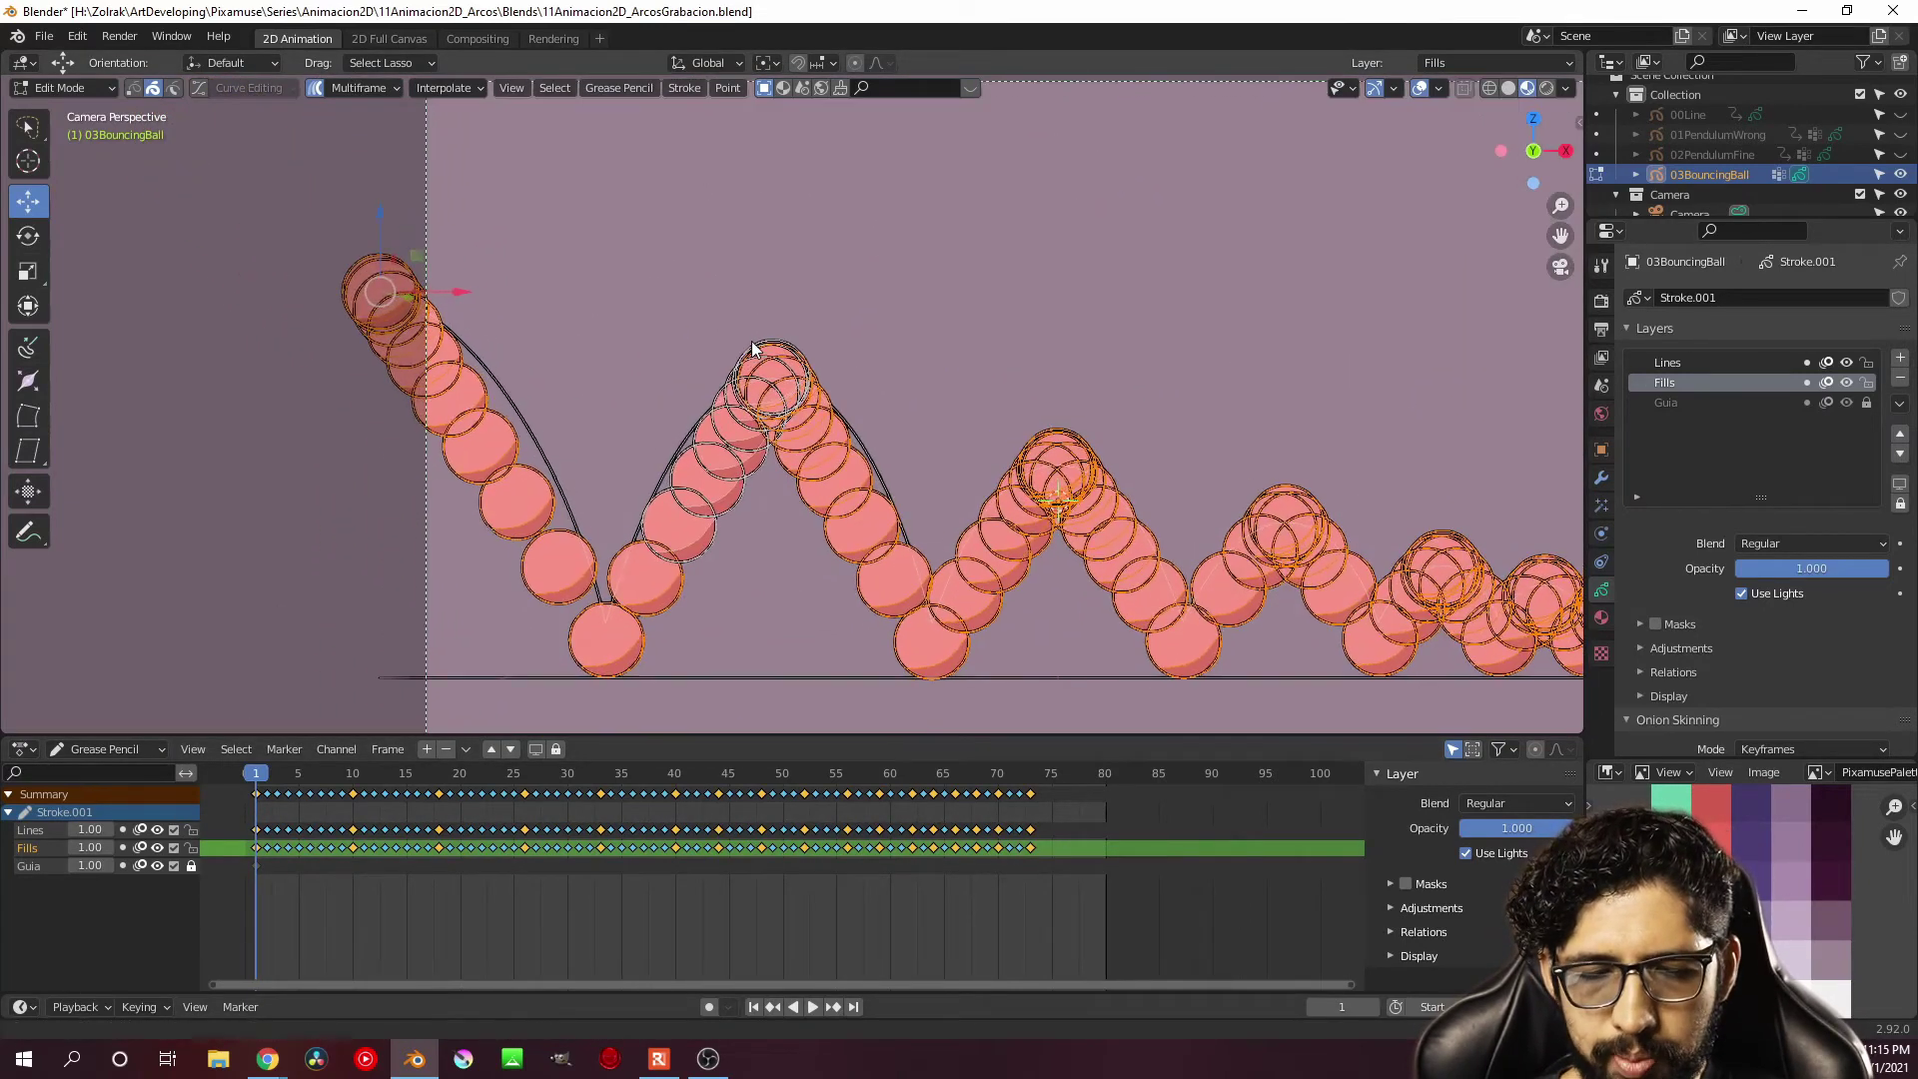
scroll(825, 375, "up", 2)
scroll(825, 375, "up", 1)
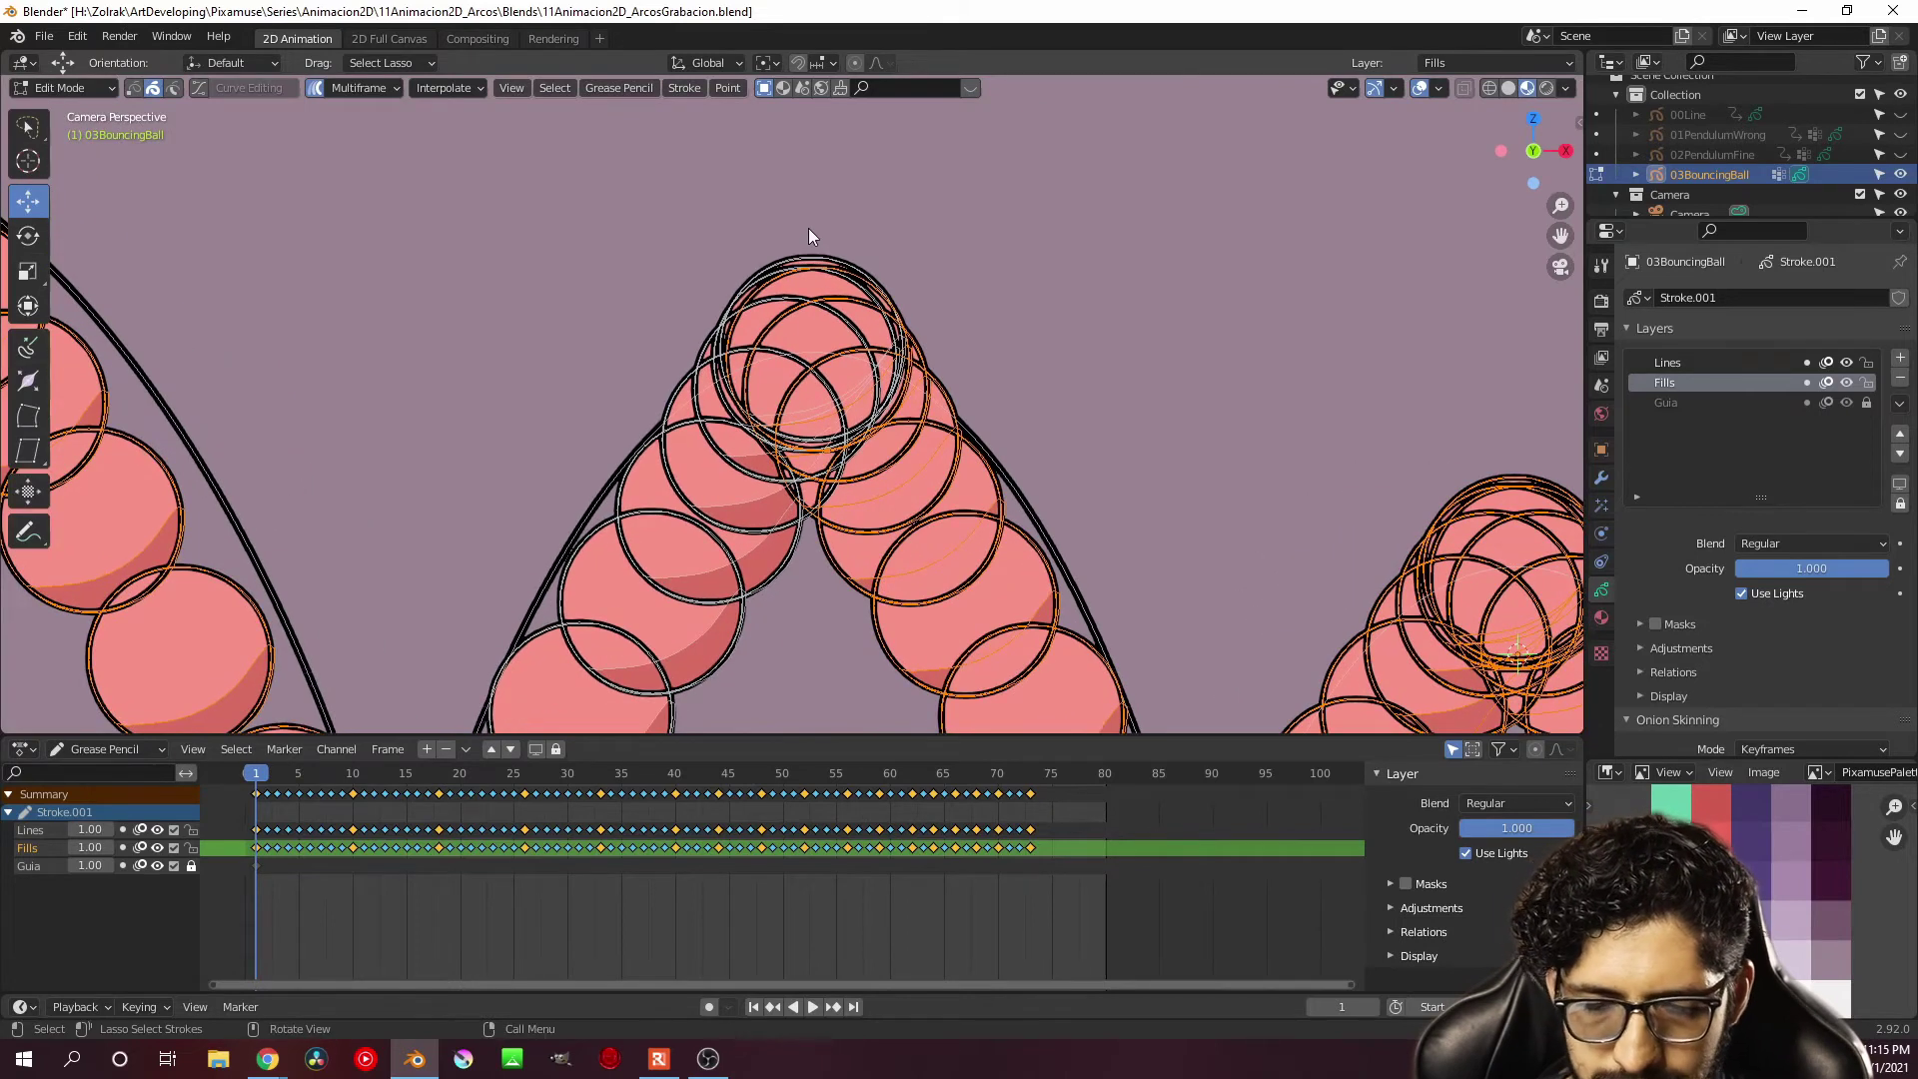
left_click_drag(807, 228, 809, 288)
left_click(864, 279)
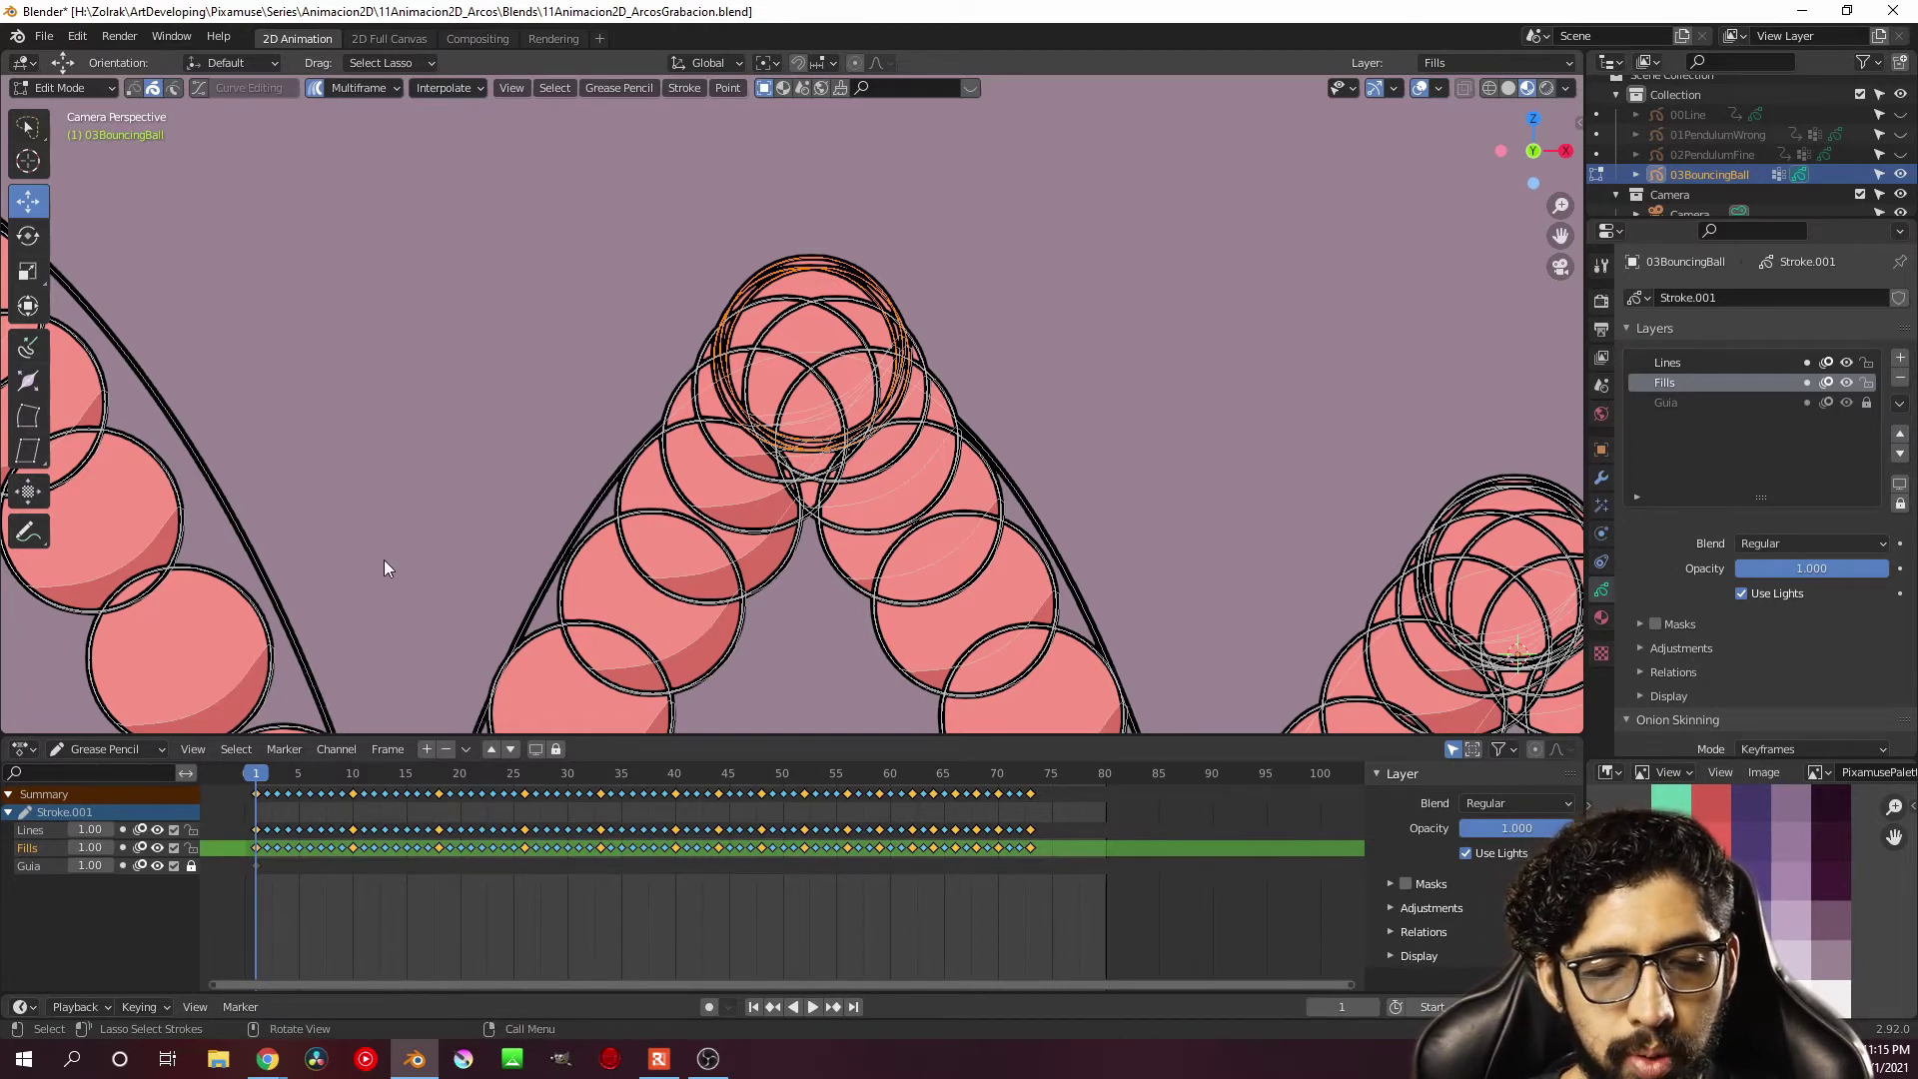
scroll(699, 524, "down", 3)
scroll(655, 536, "down", 1)
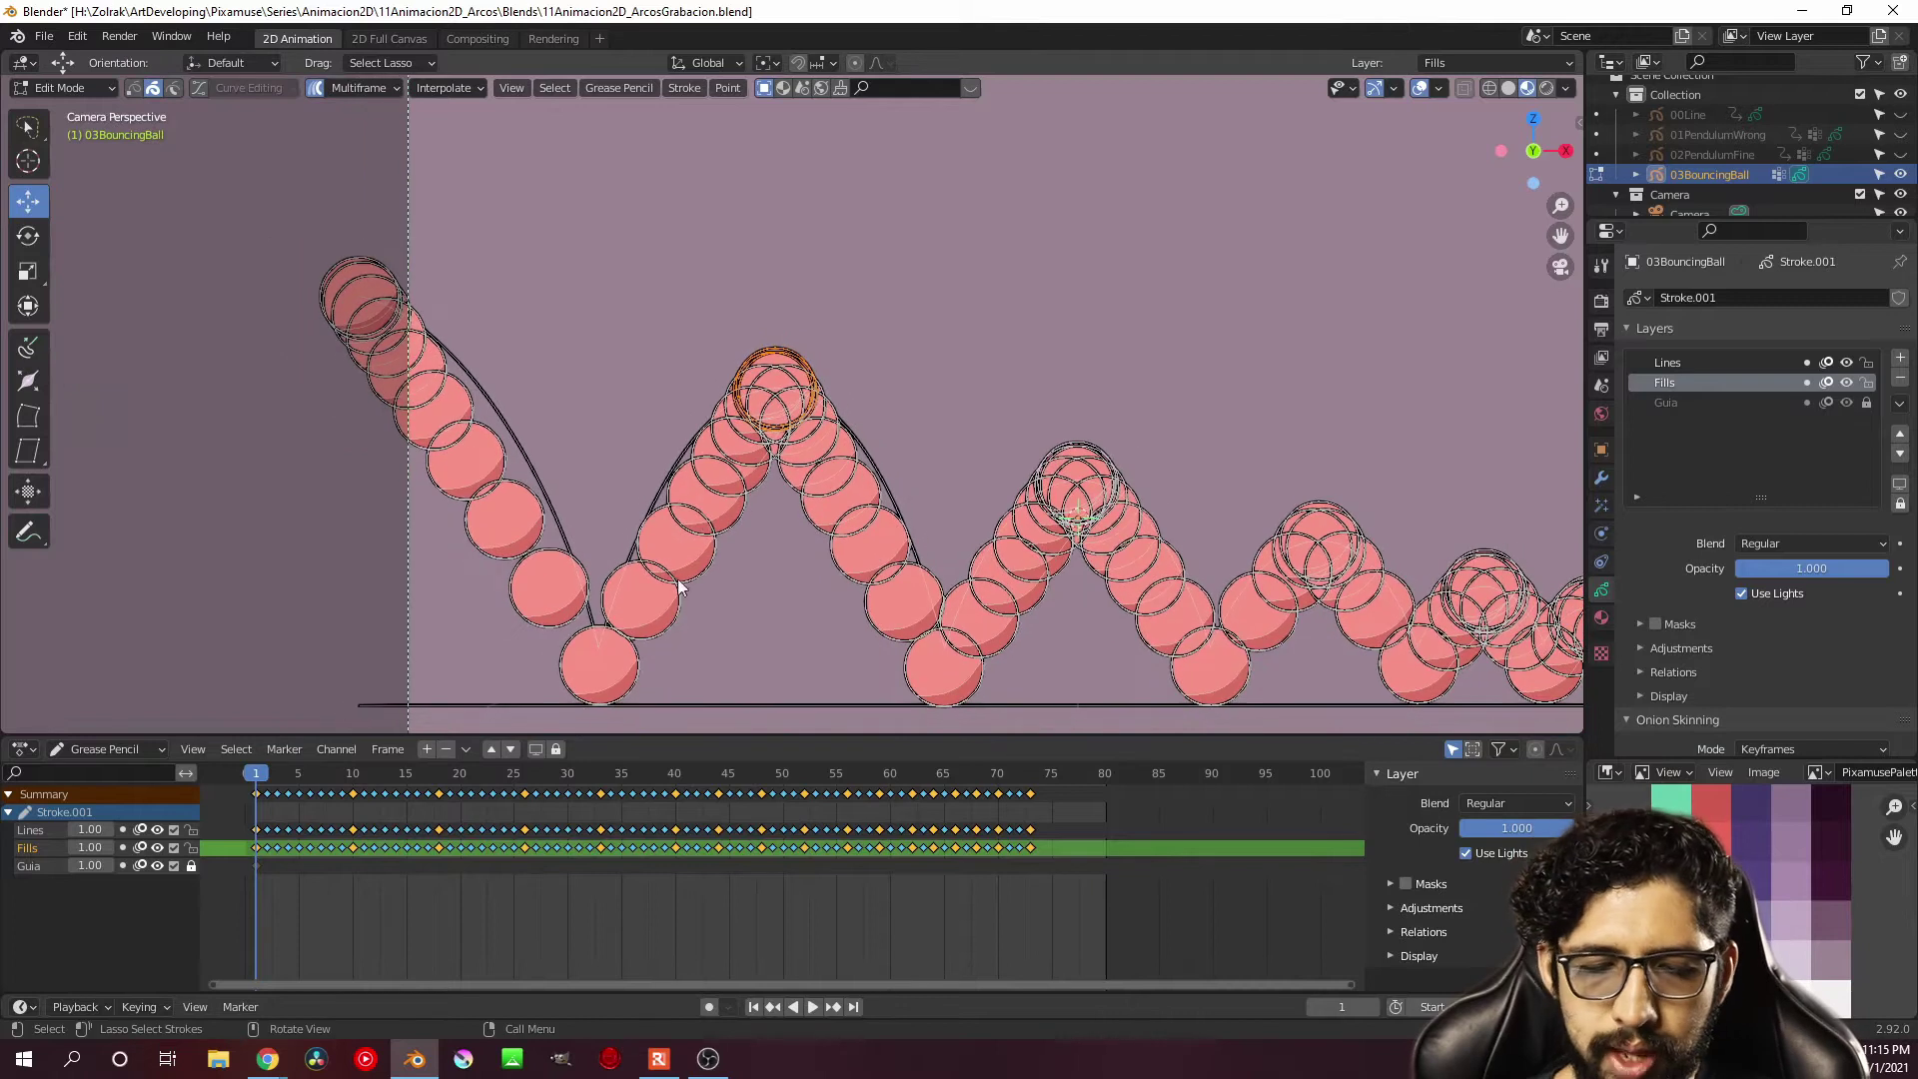
left_click(377, 88)
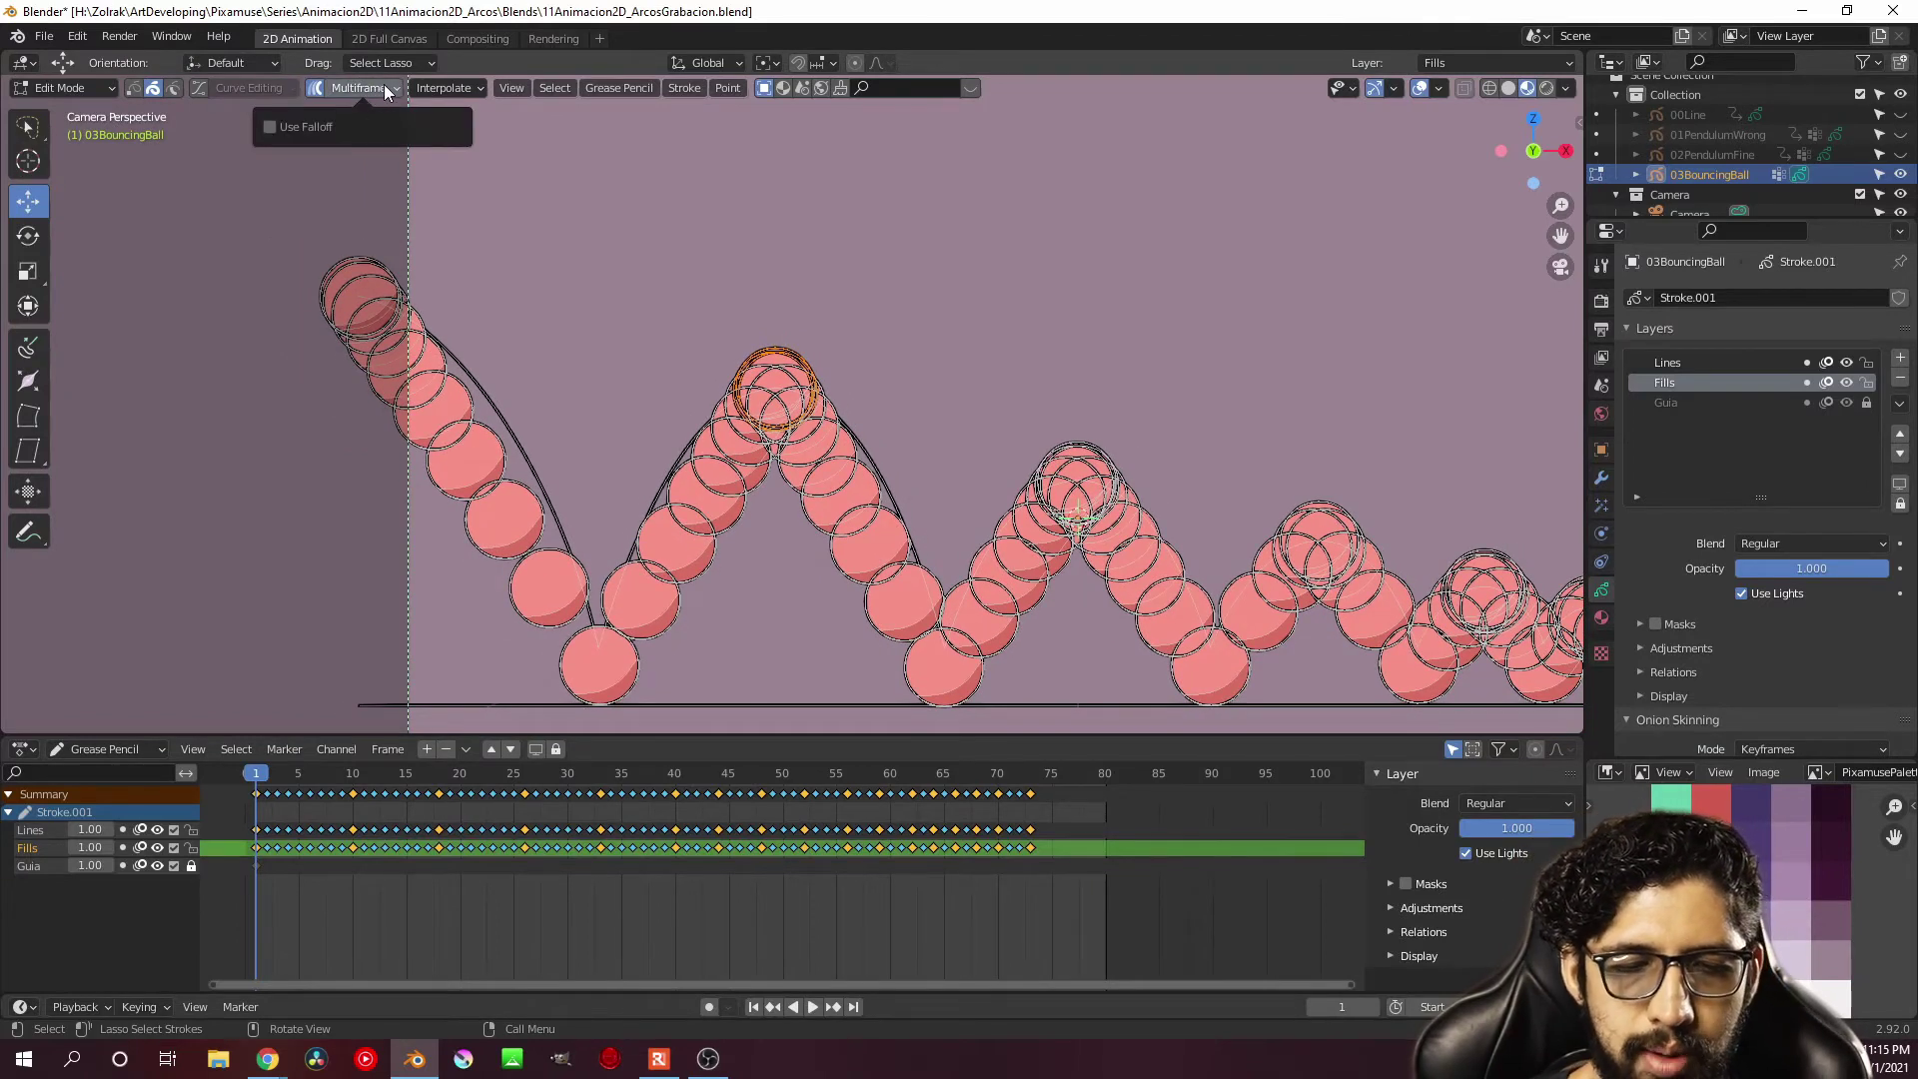
Enable Use Falloff and lower the curve's peak to X 0.5, Y 0.5125
left_click(277, 127)
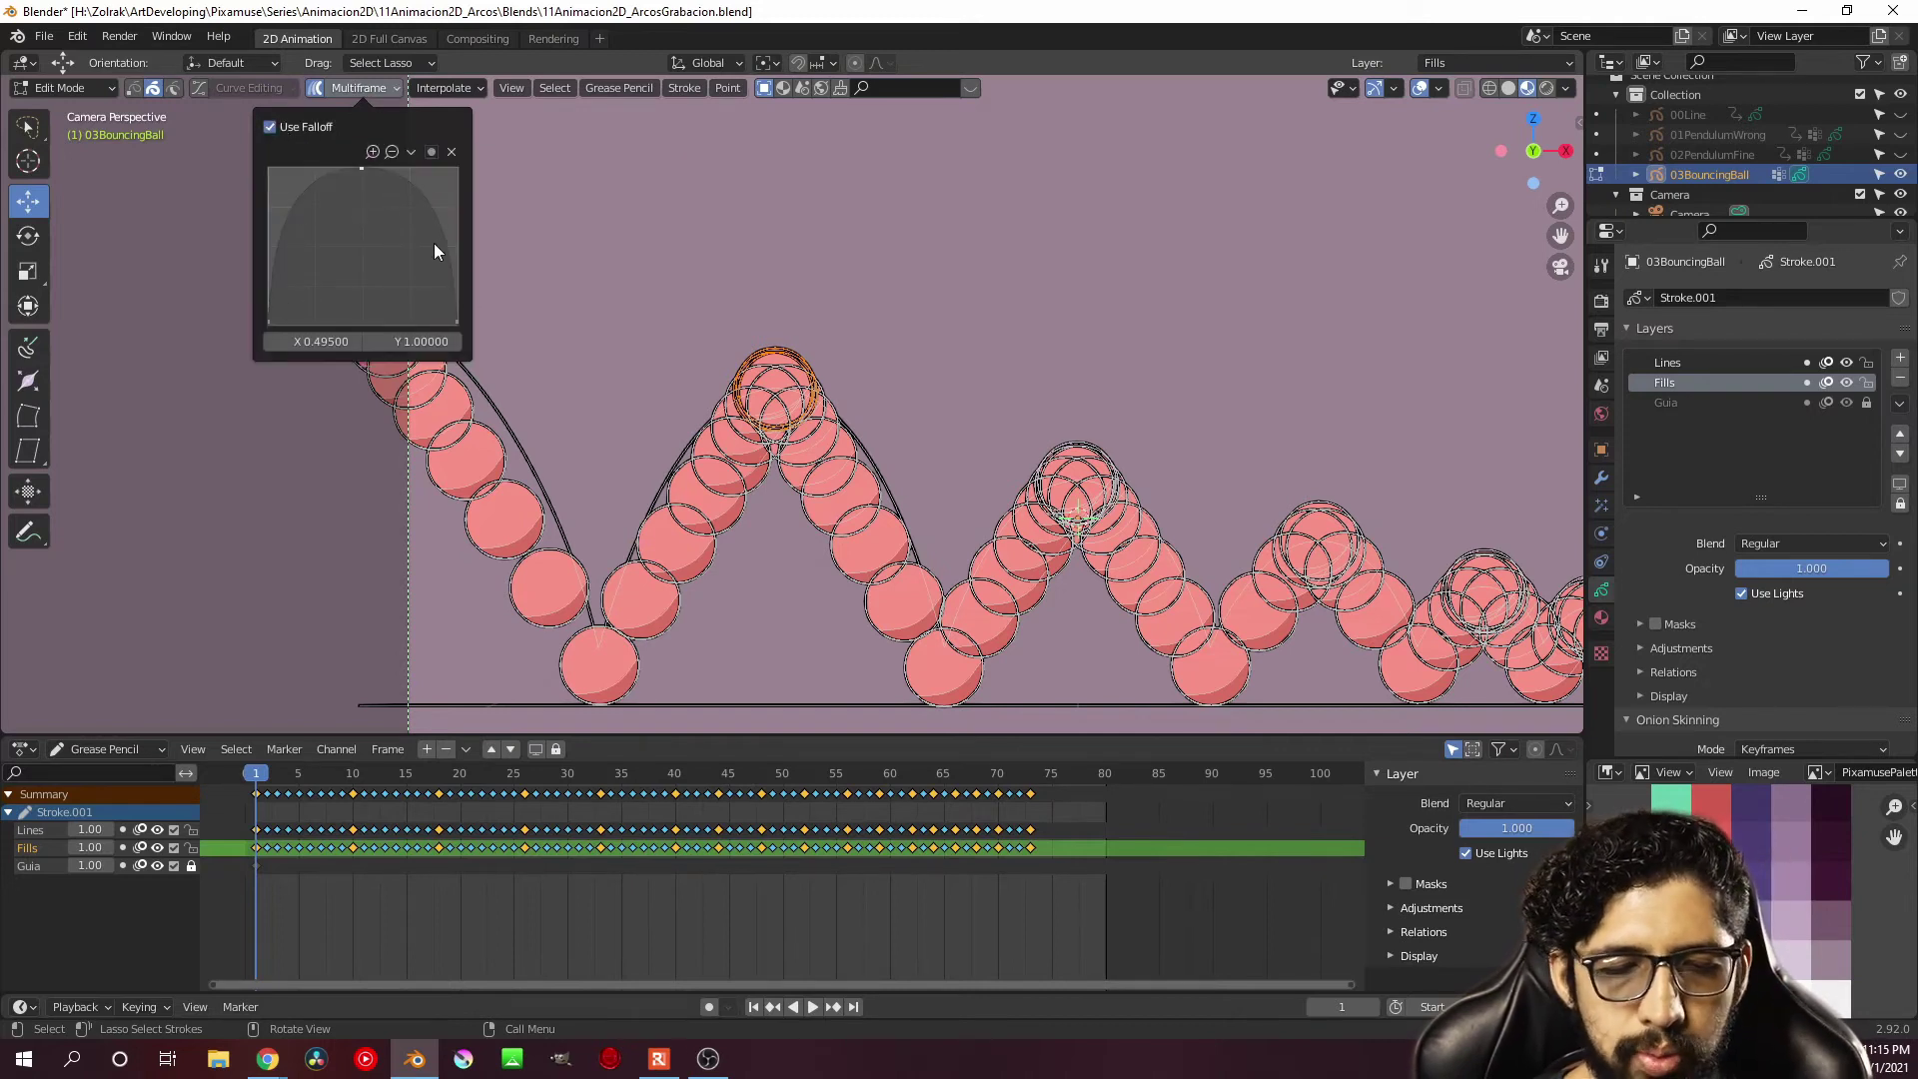
left_click_drag(362, 170, 364, 253)
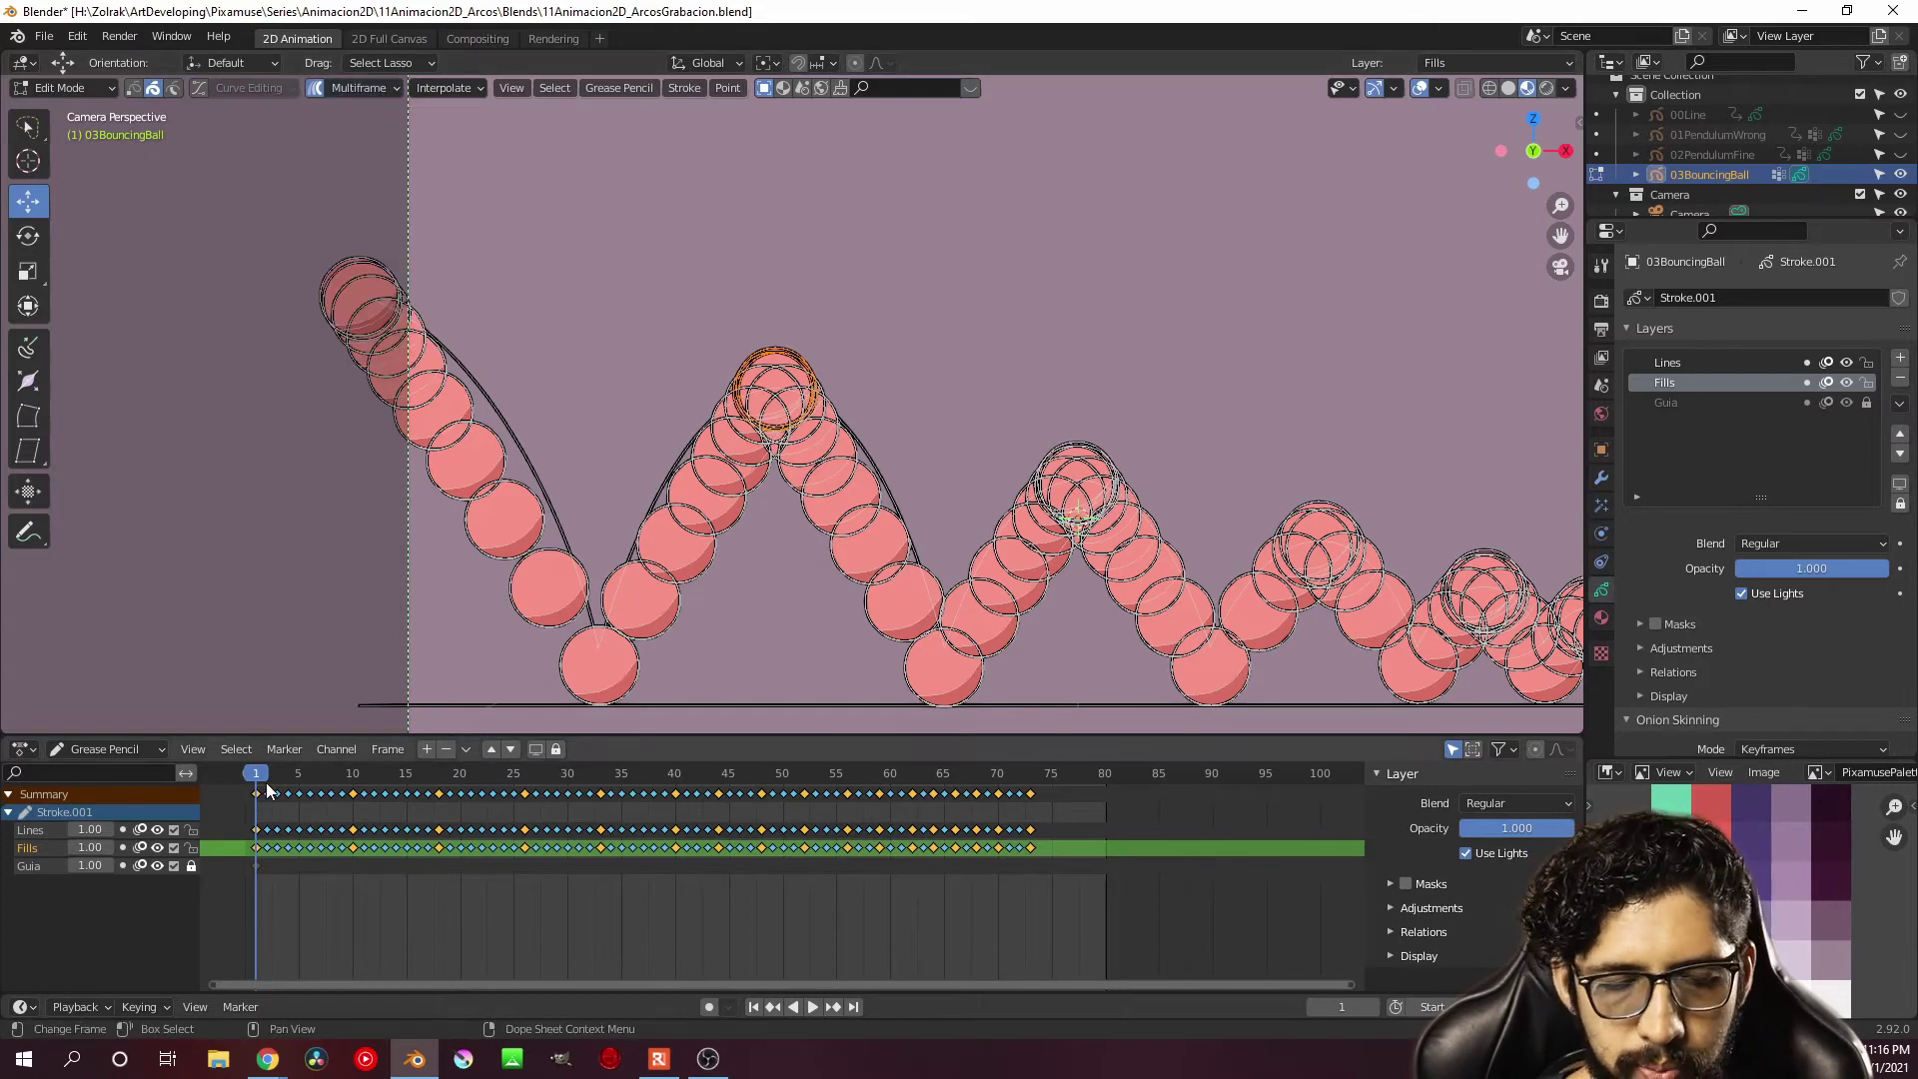
Select keyframes 1–9 and move the first-descent ball drawings down and right
left_click_drag(265, 782, 282, 800)
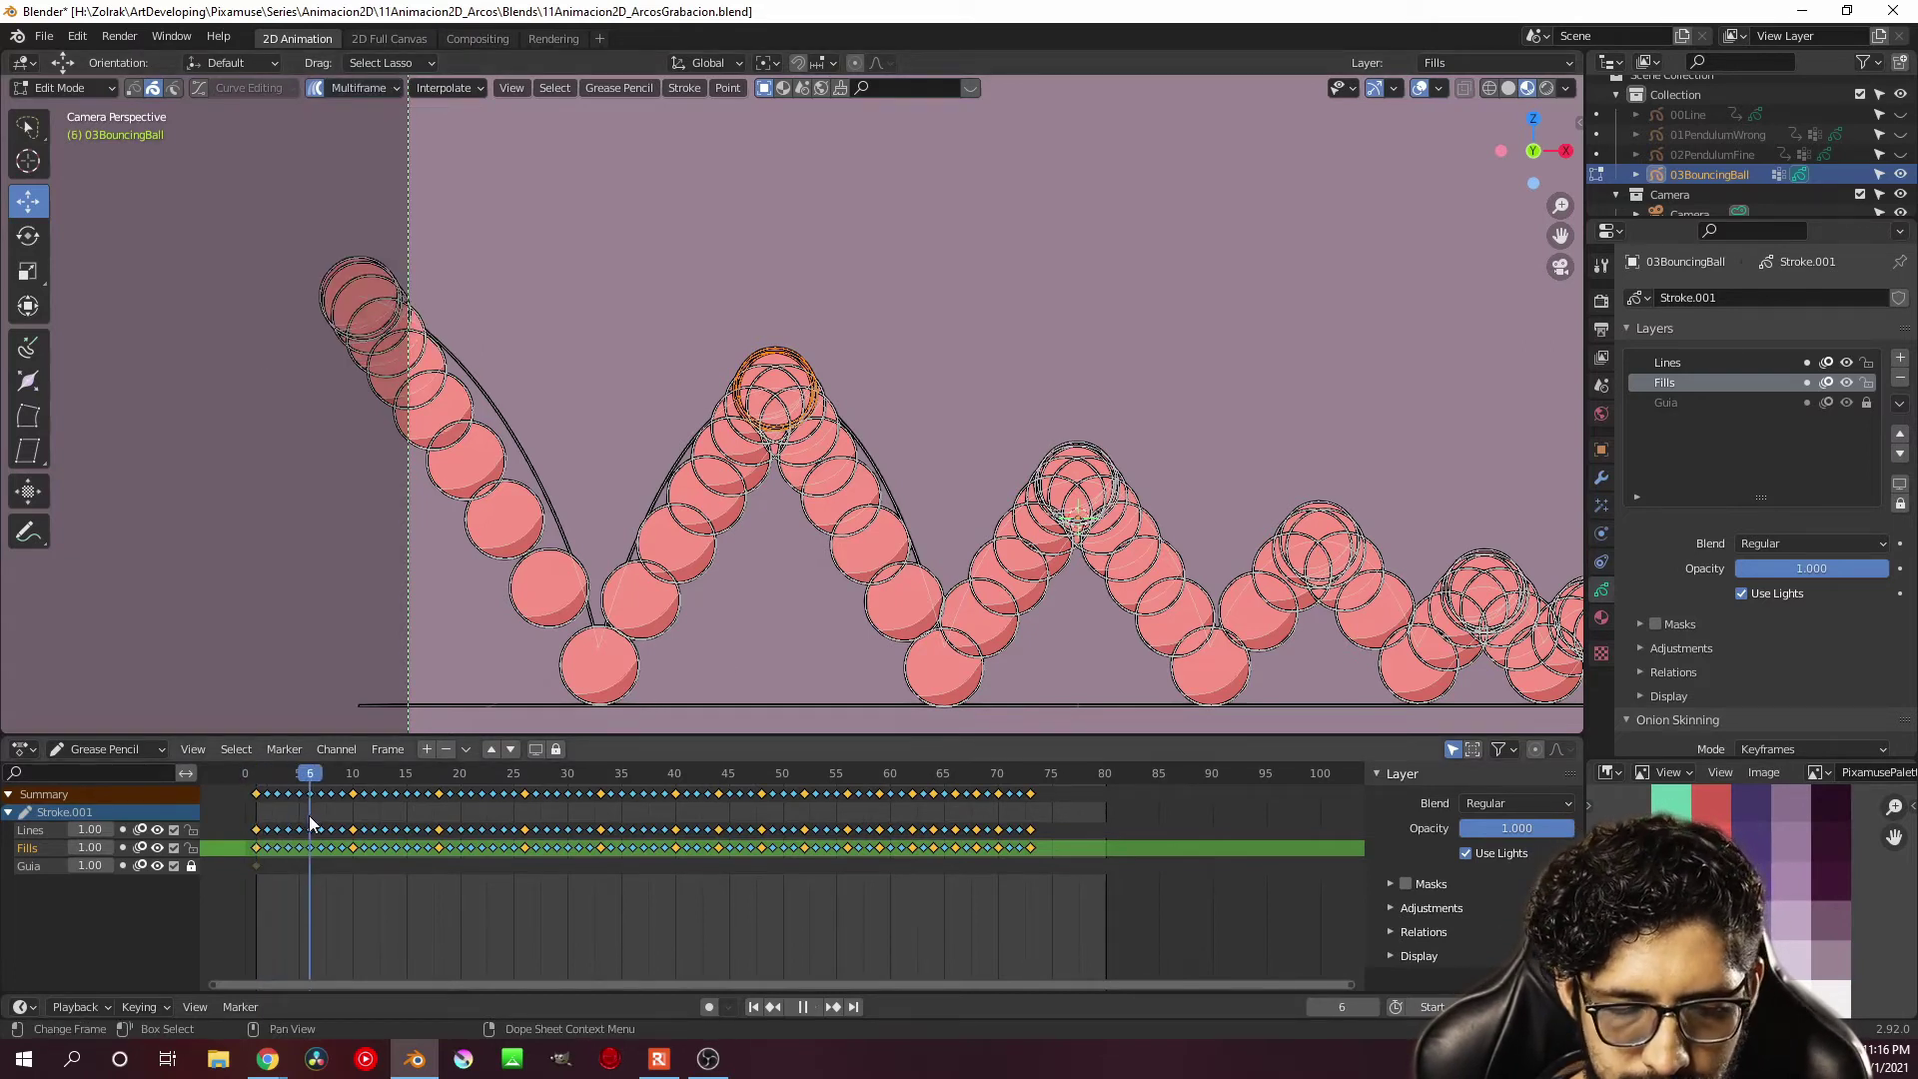
left_click_drag(310, 831, 333, 837)
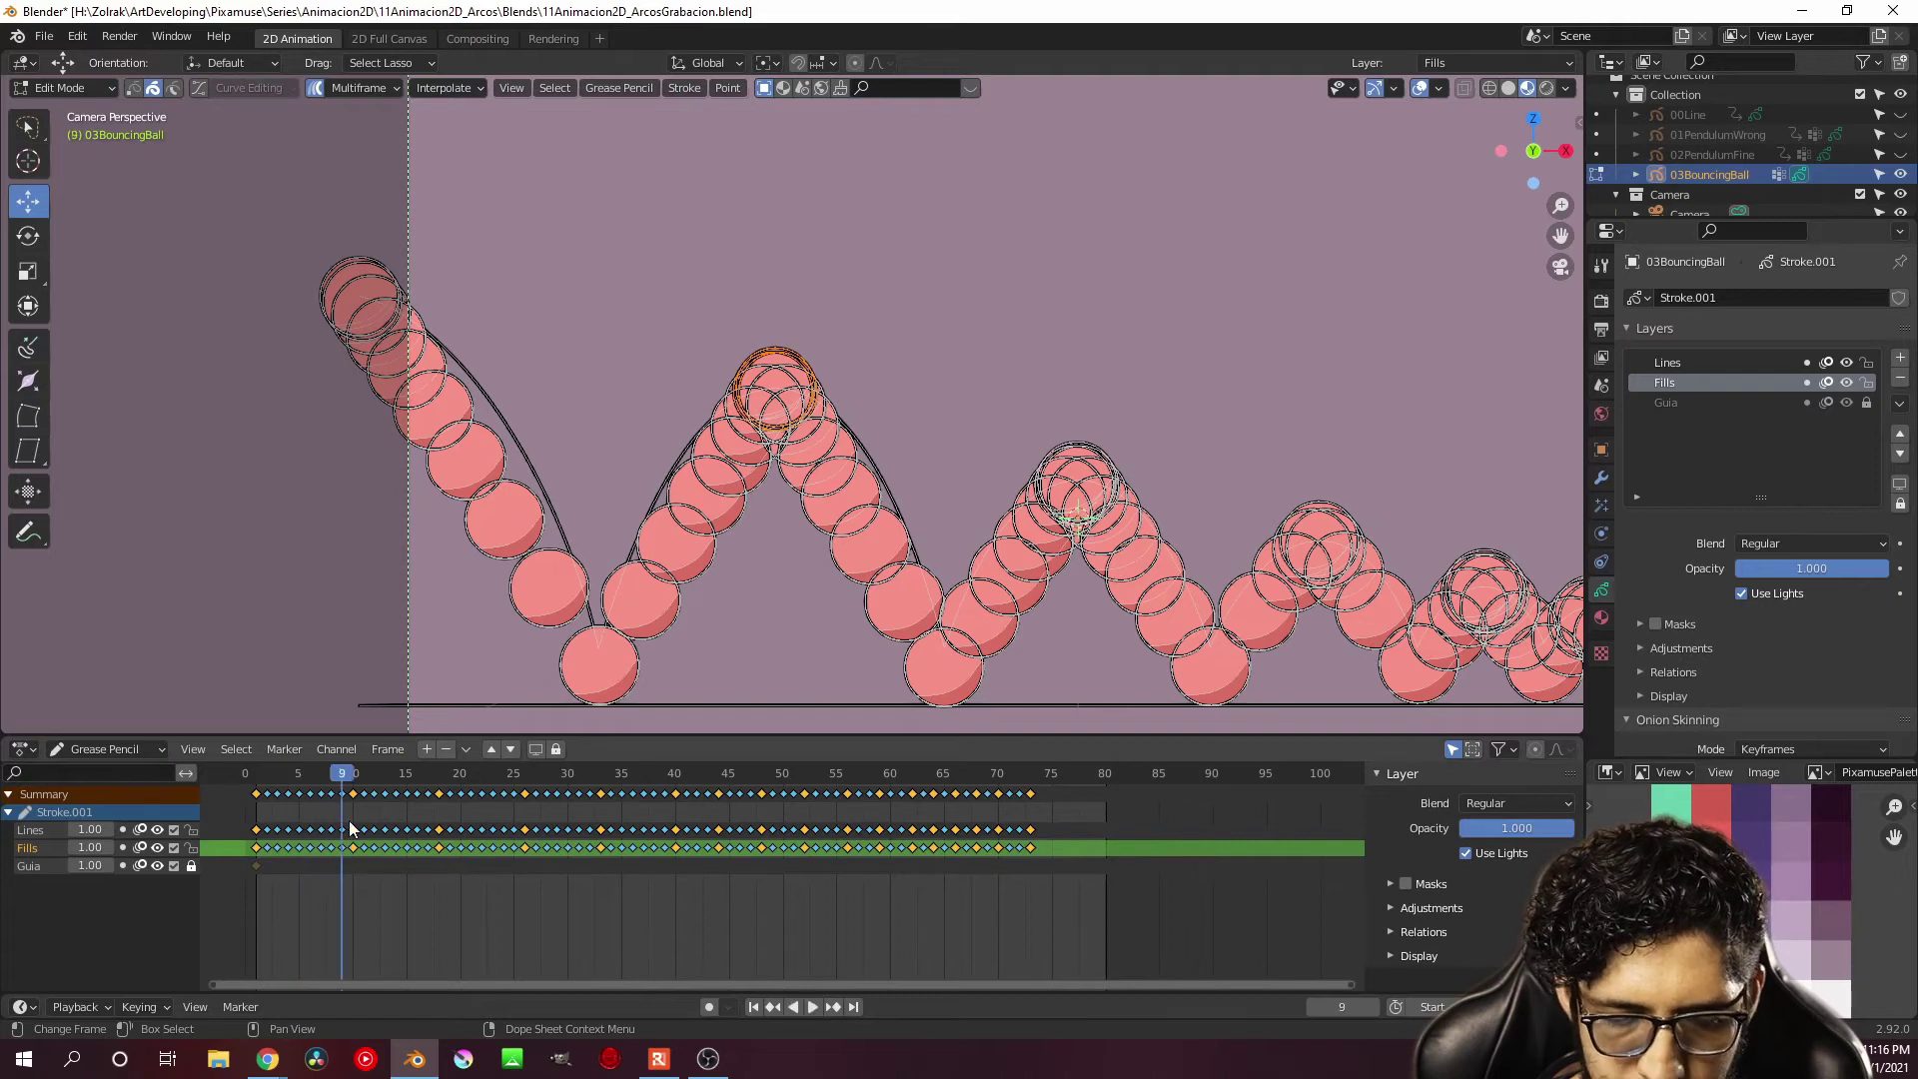
key("b")
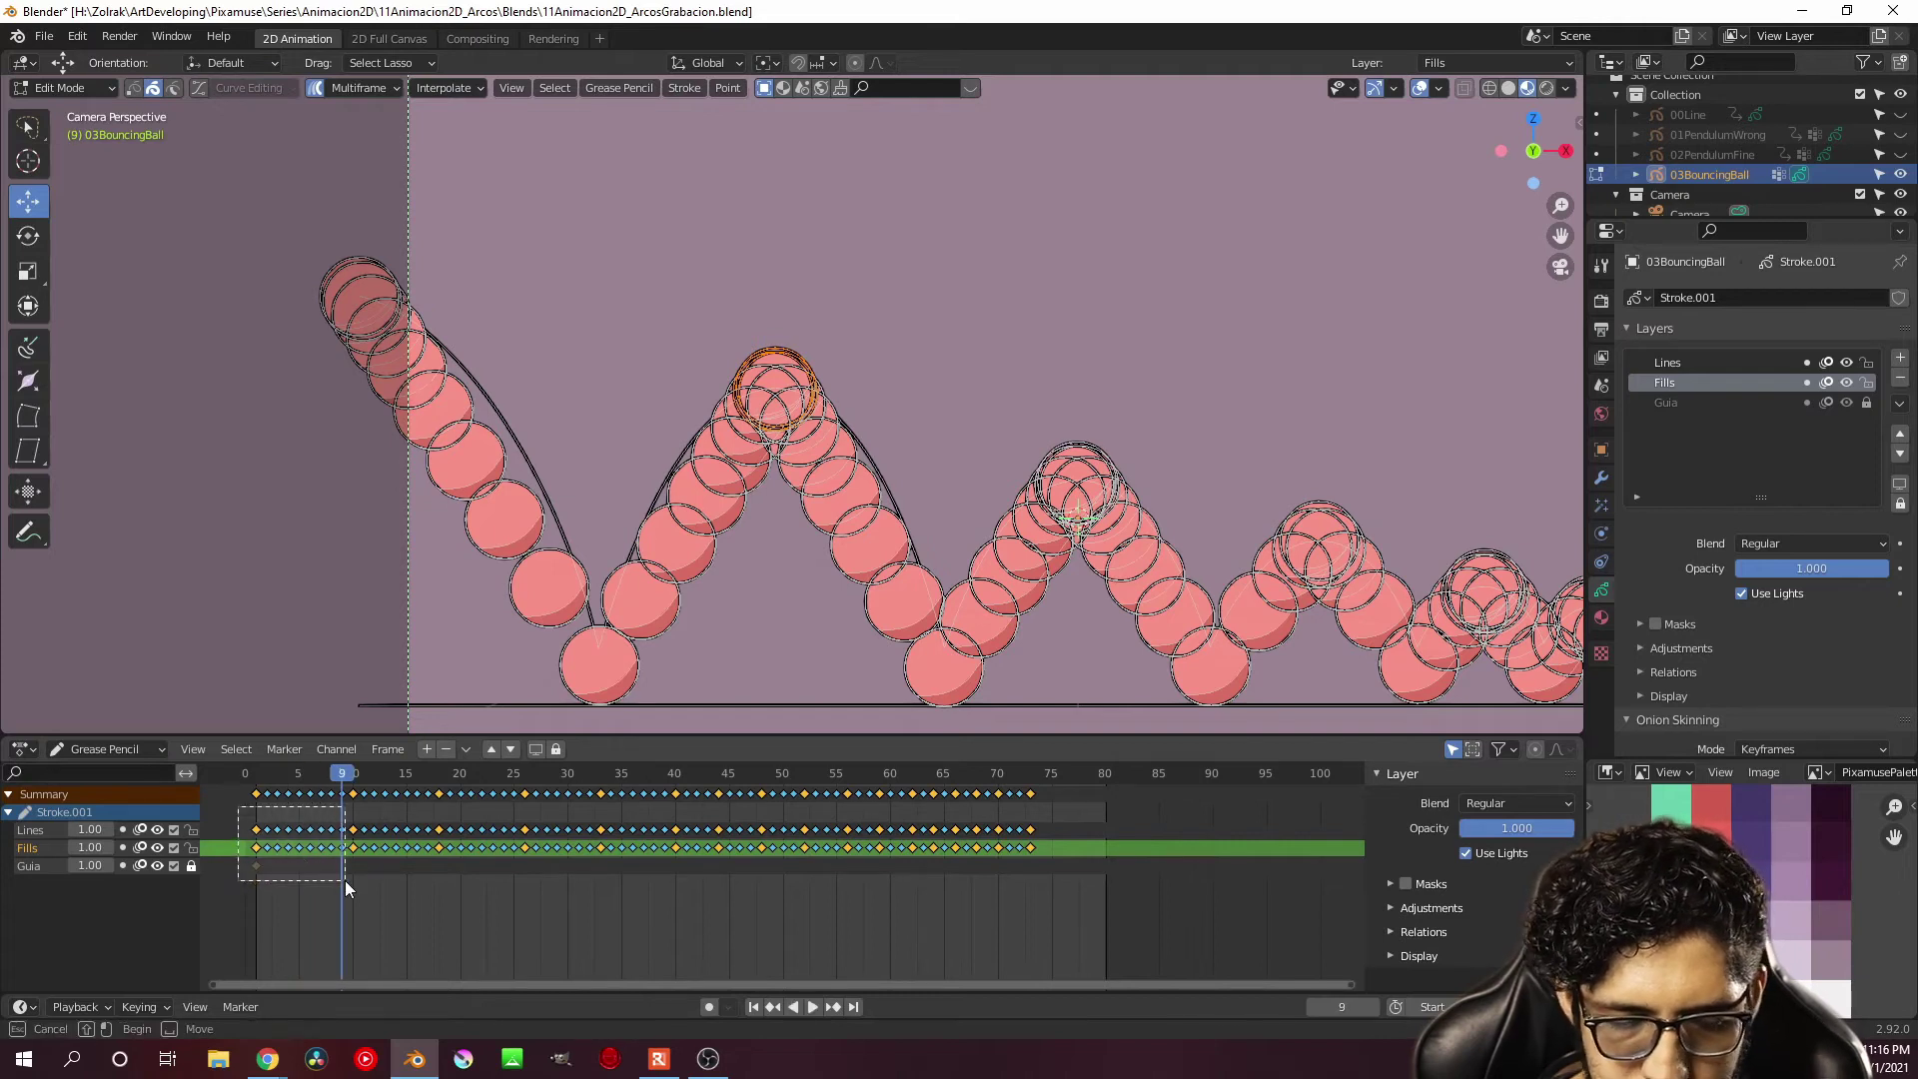
left_click_drag(345, 879, 346, 883)
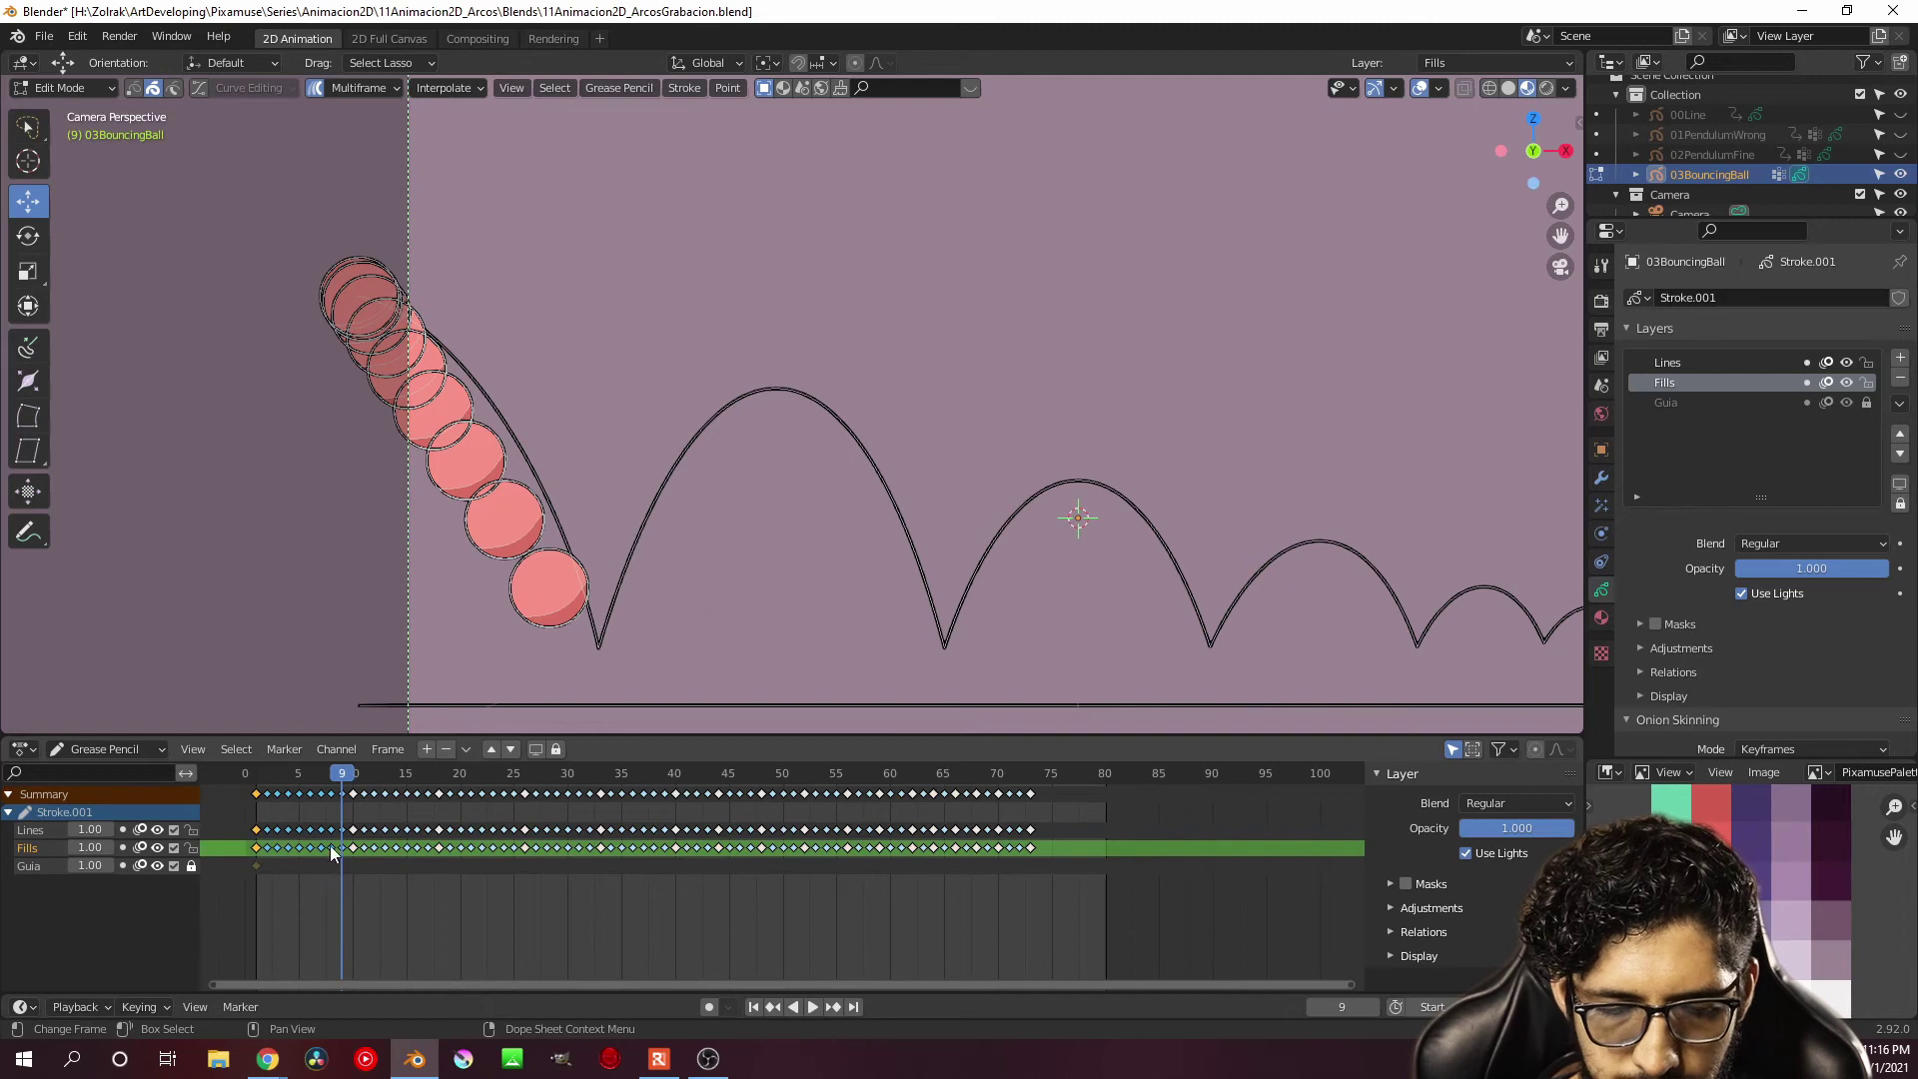
left_click_drag(629, 543, 626, 587)
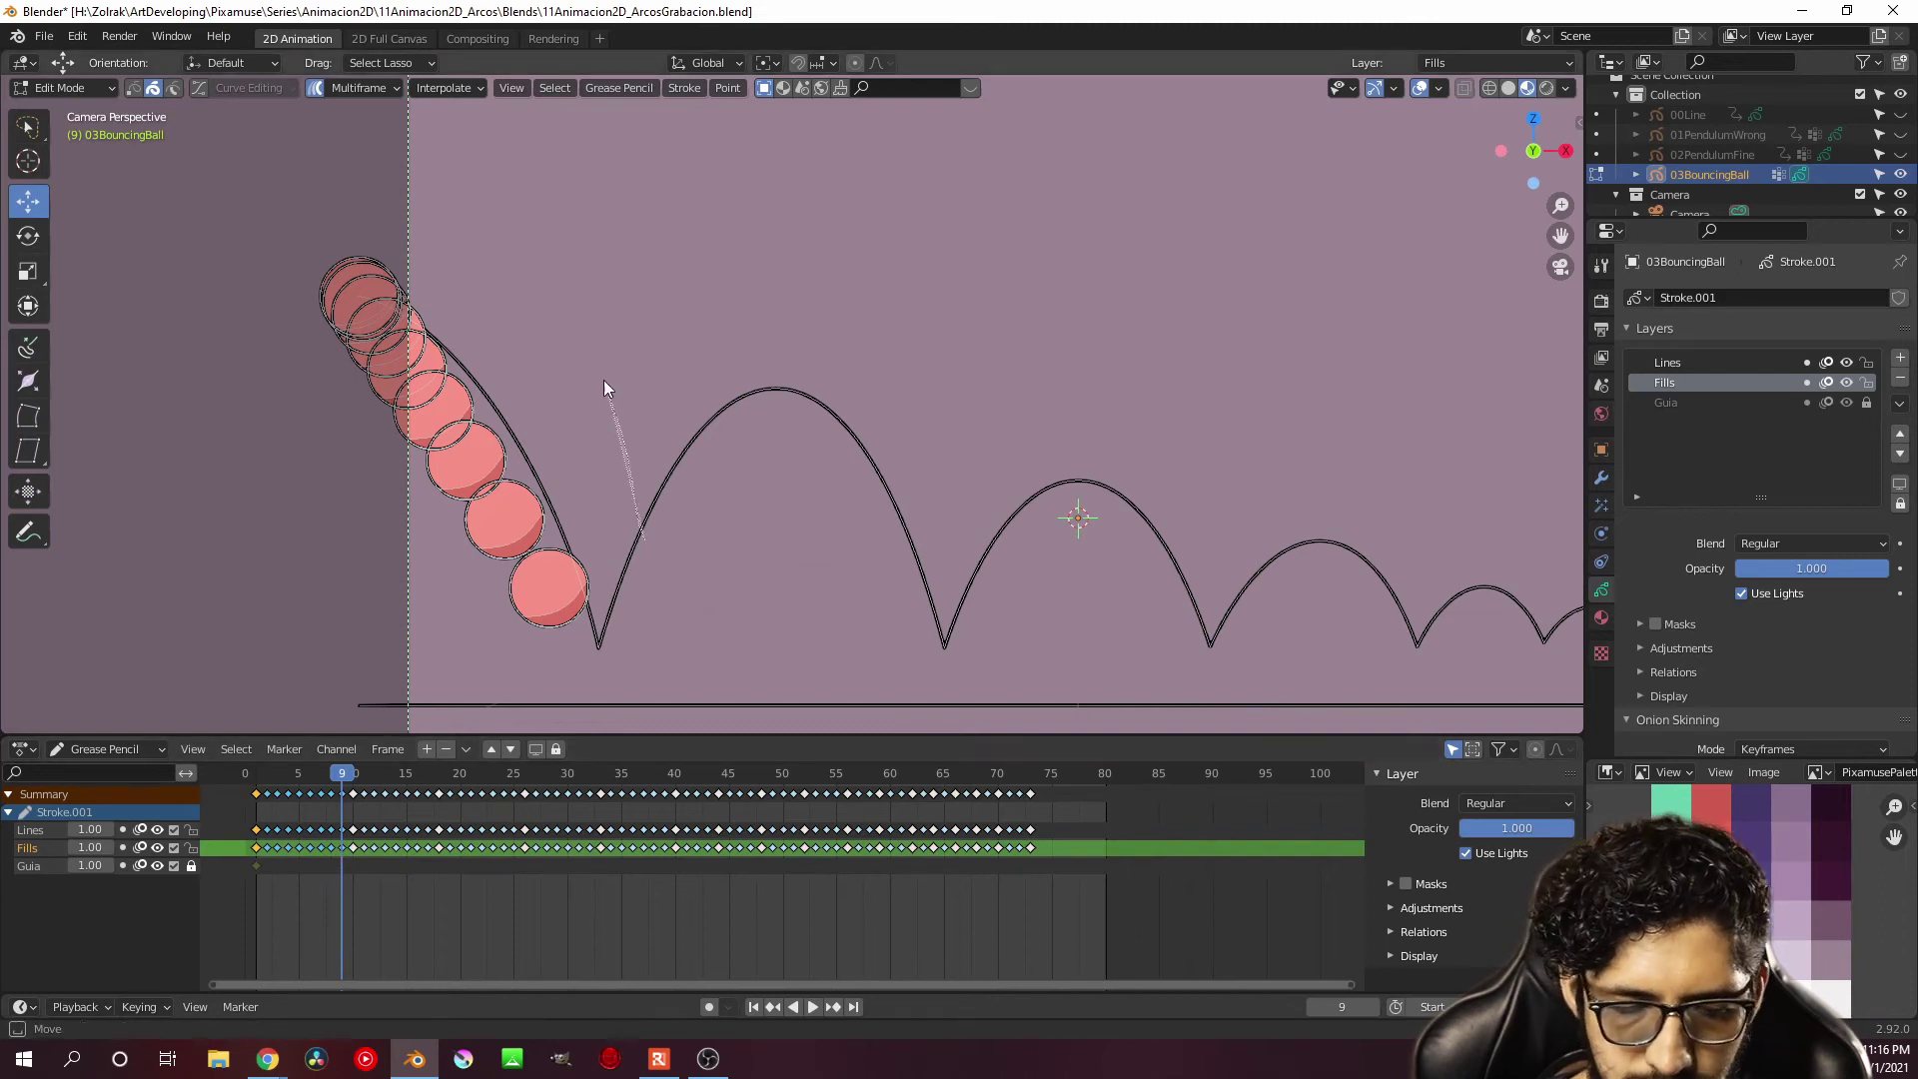
key("g")
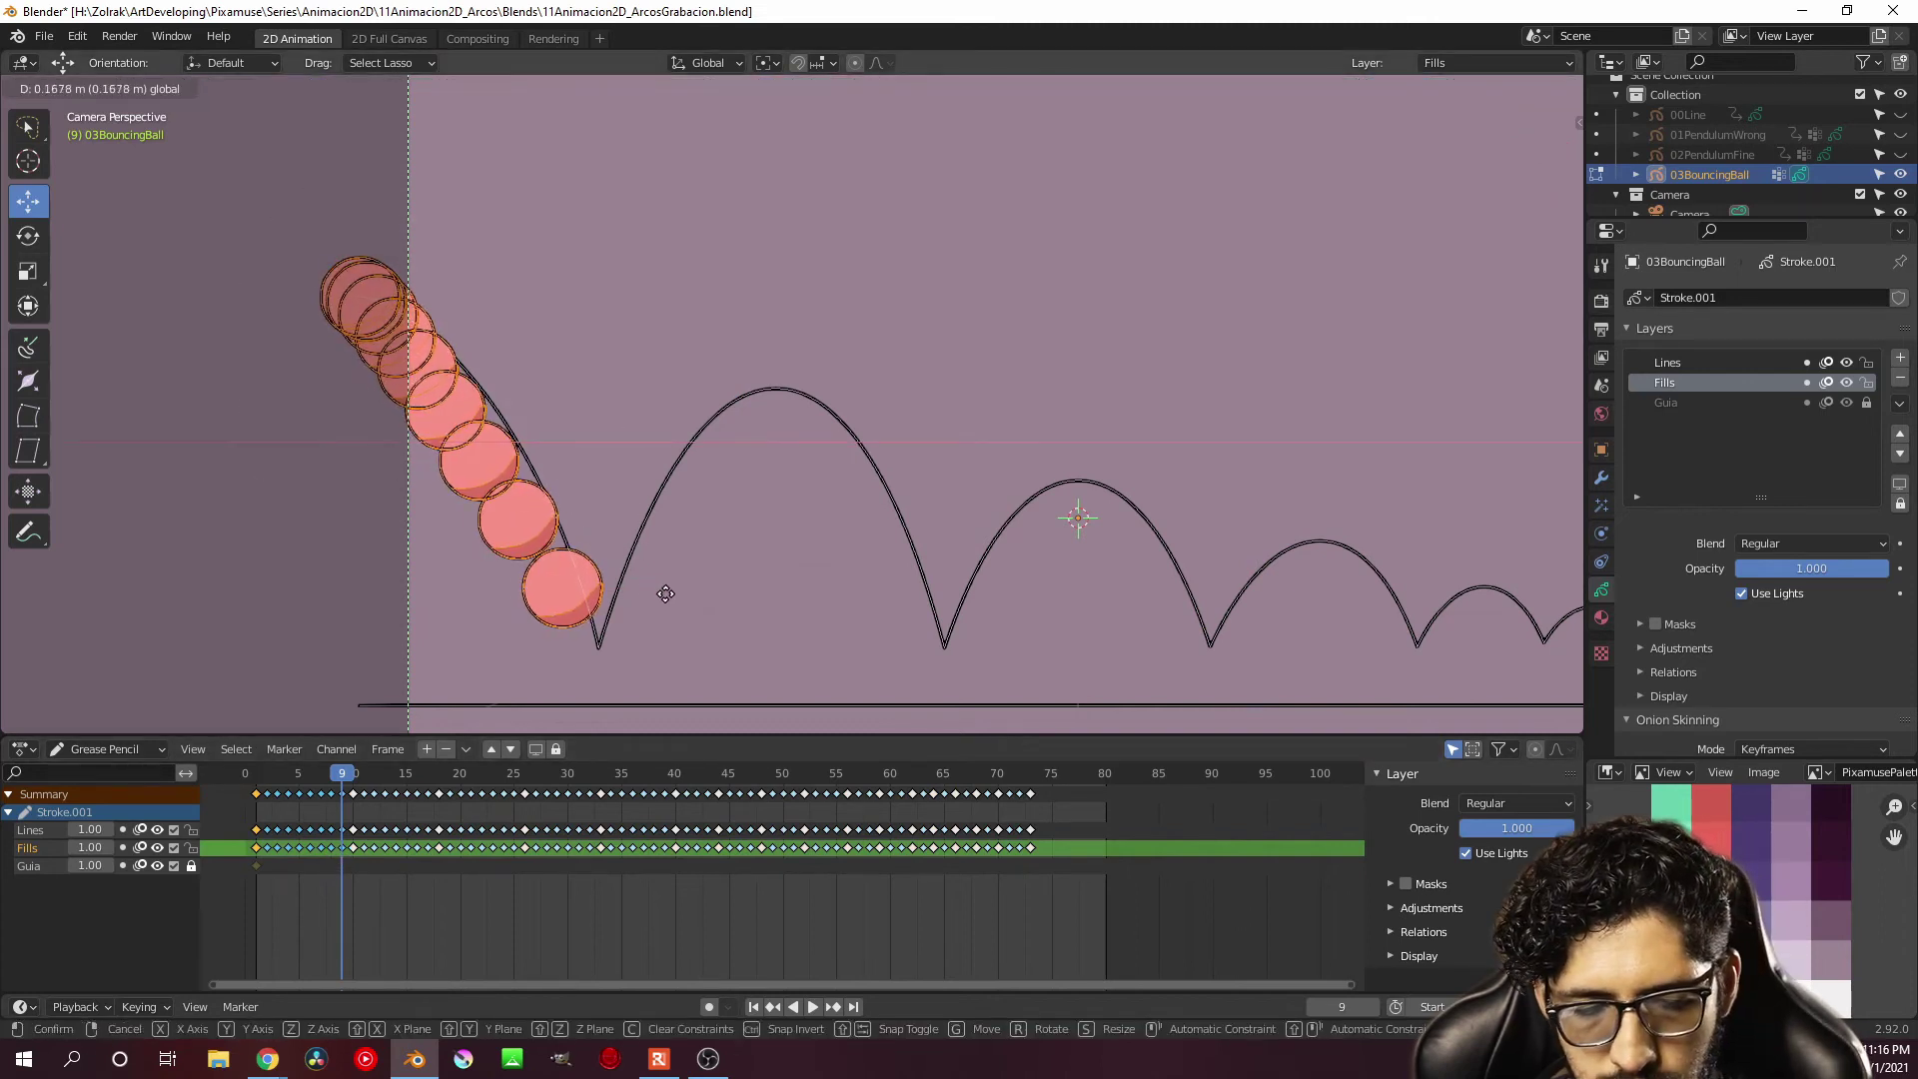
left_click(644, 598)
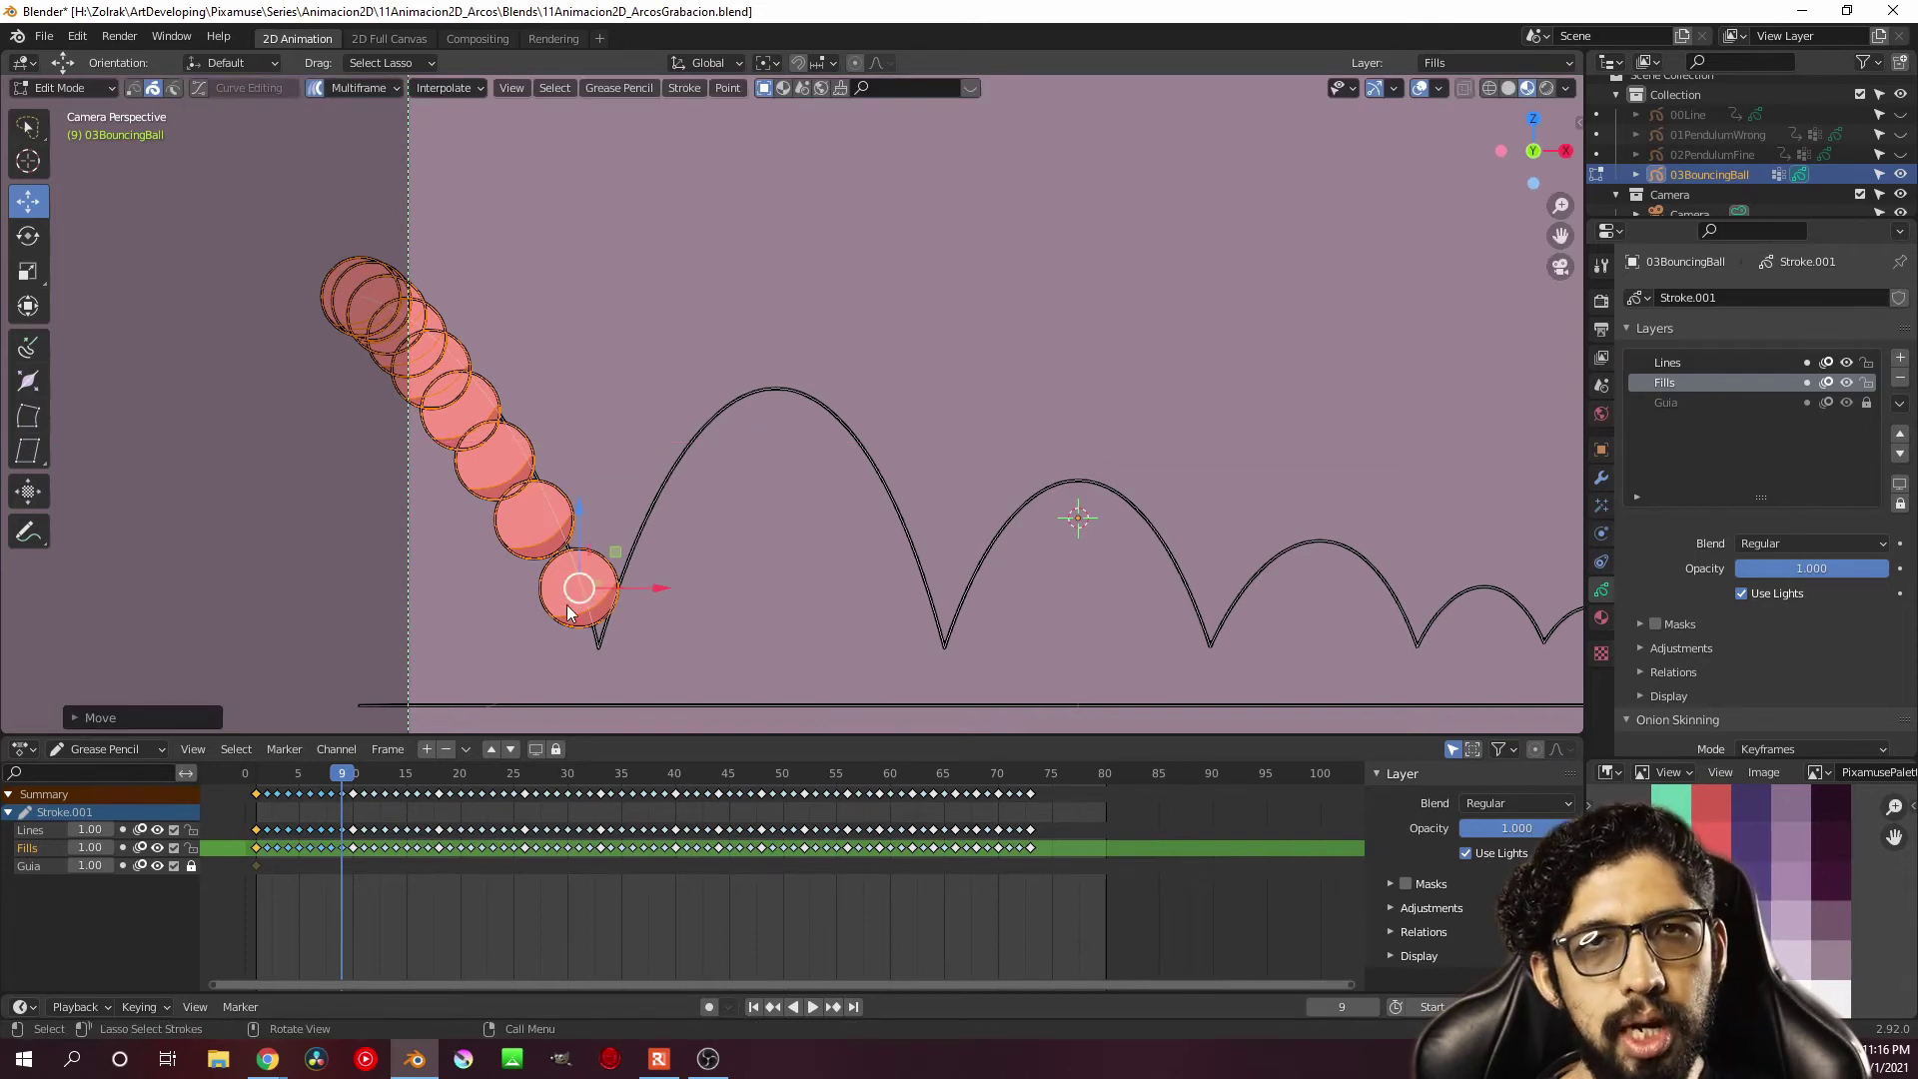
Raise the multiframe falloff curve's peak and move the selected balls again
left_click(364, 88)
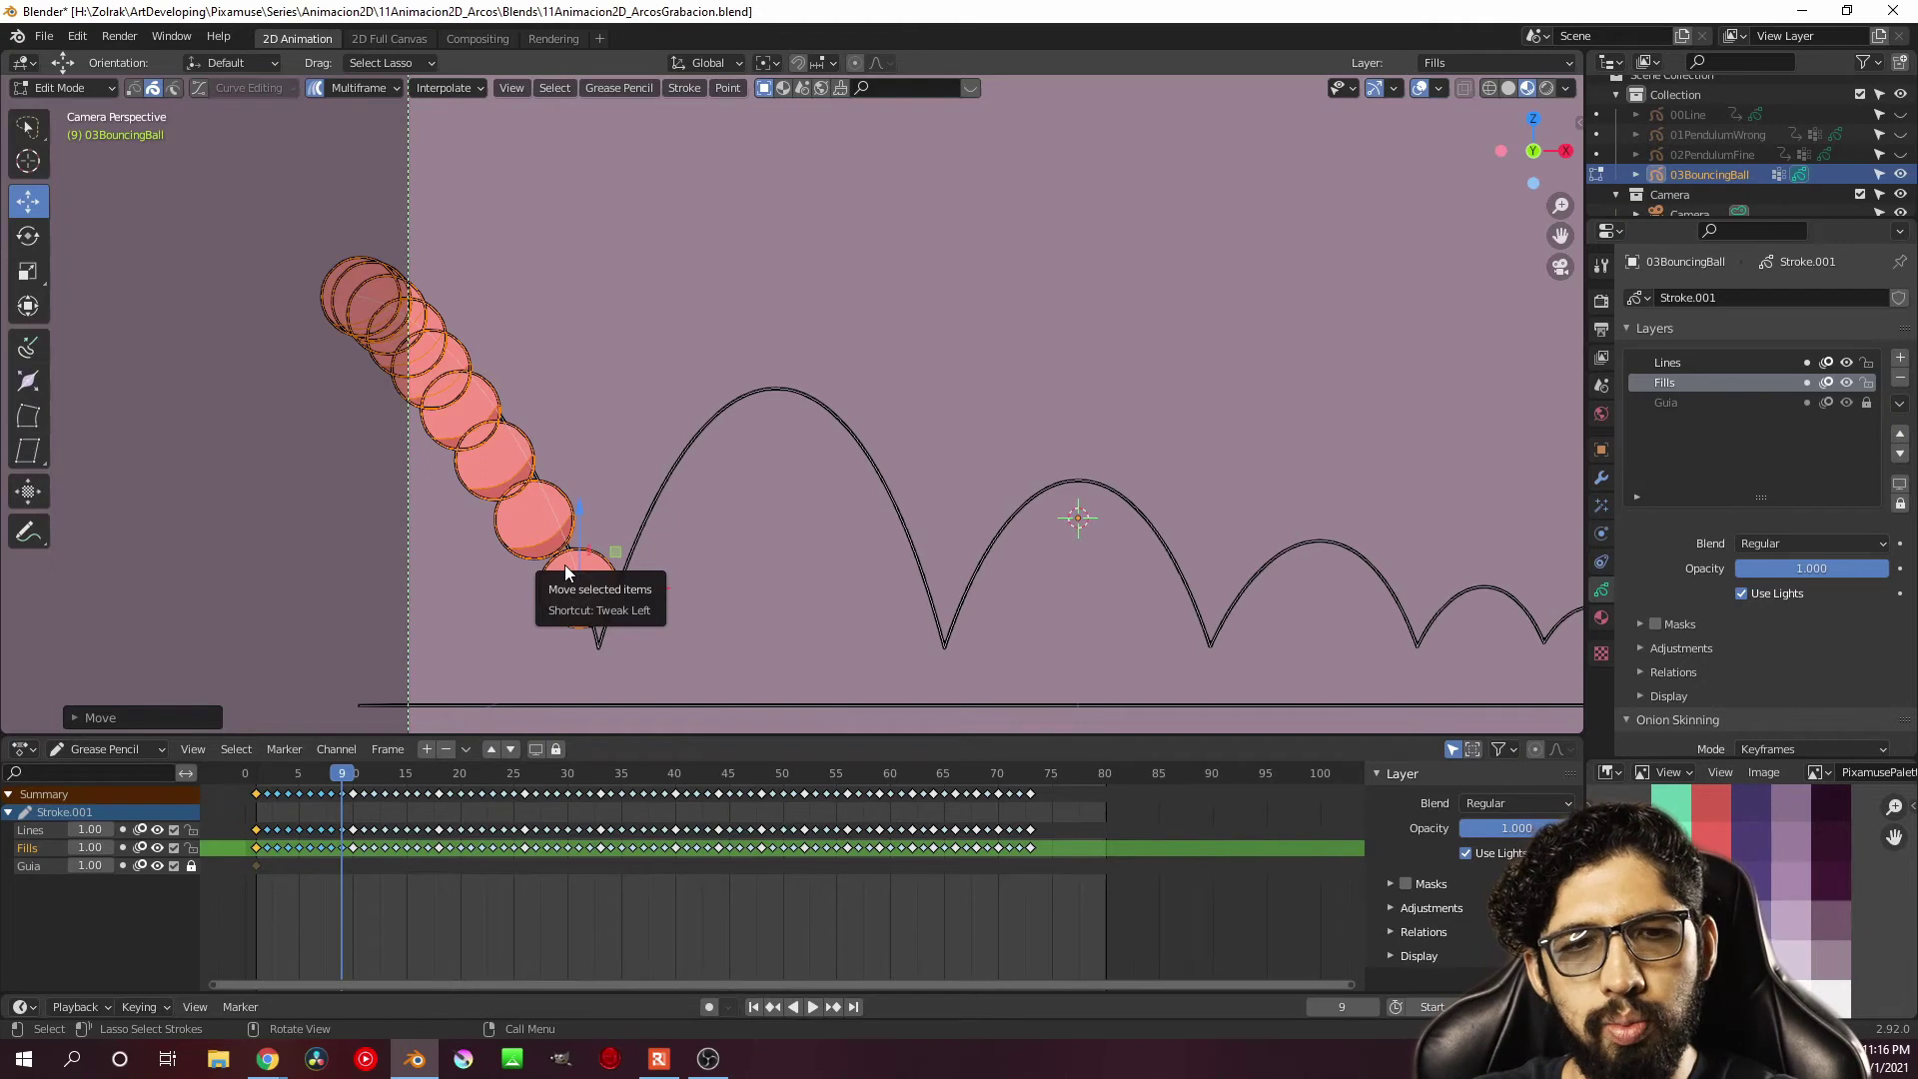
left_click(391, 88)
left_click_drag(363, 244, 366, 207)
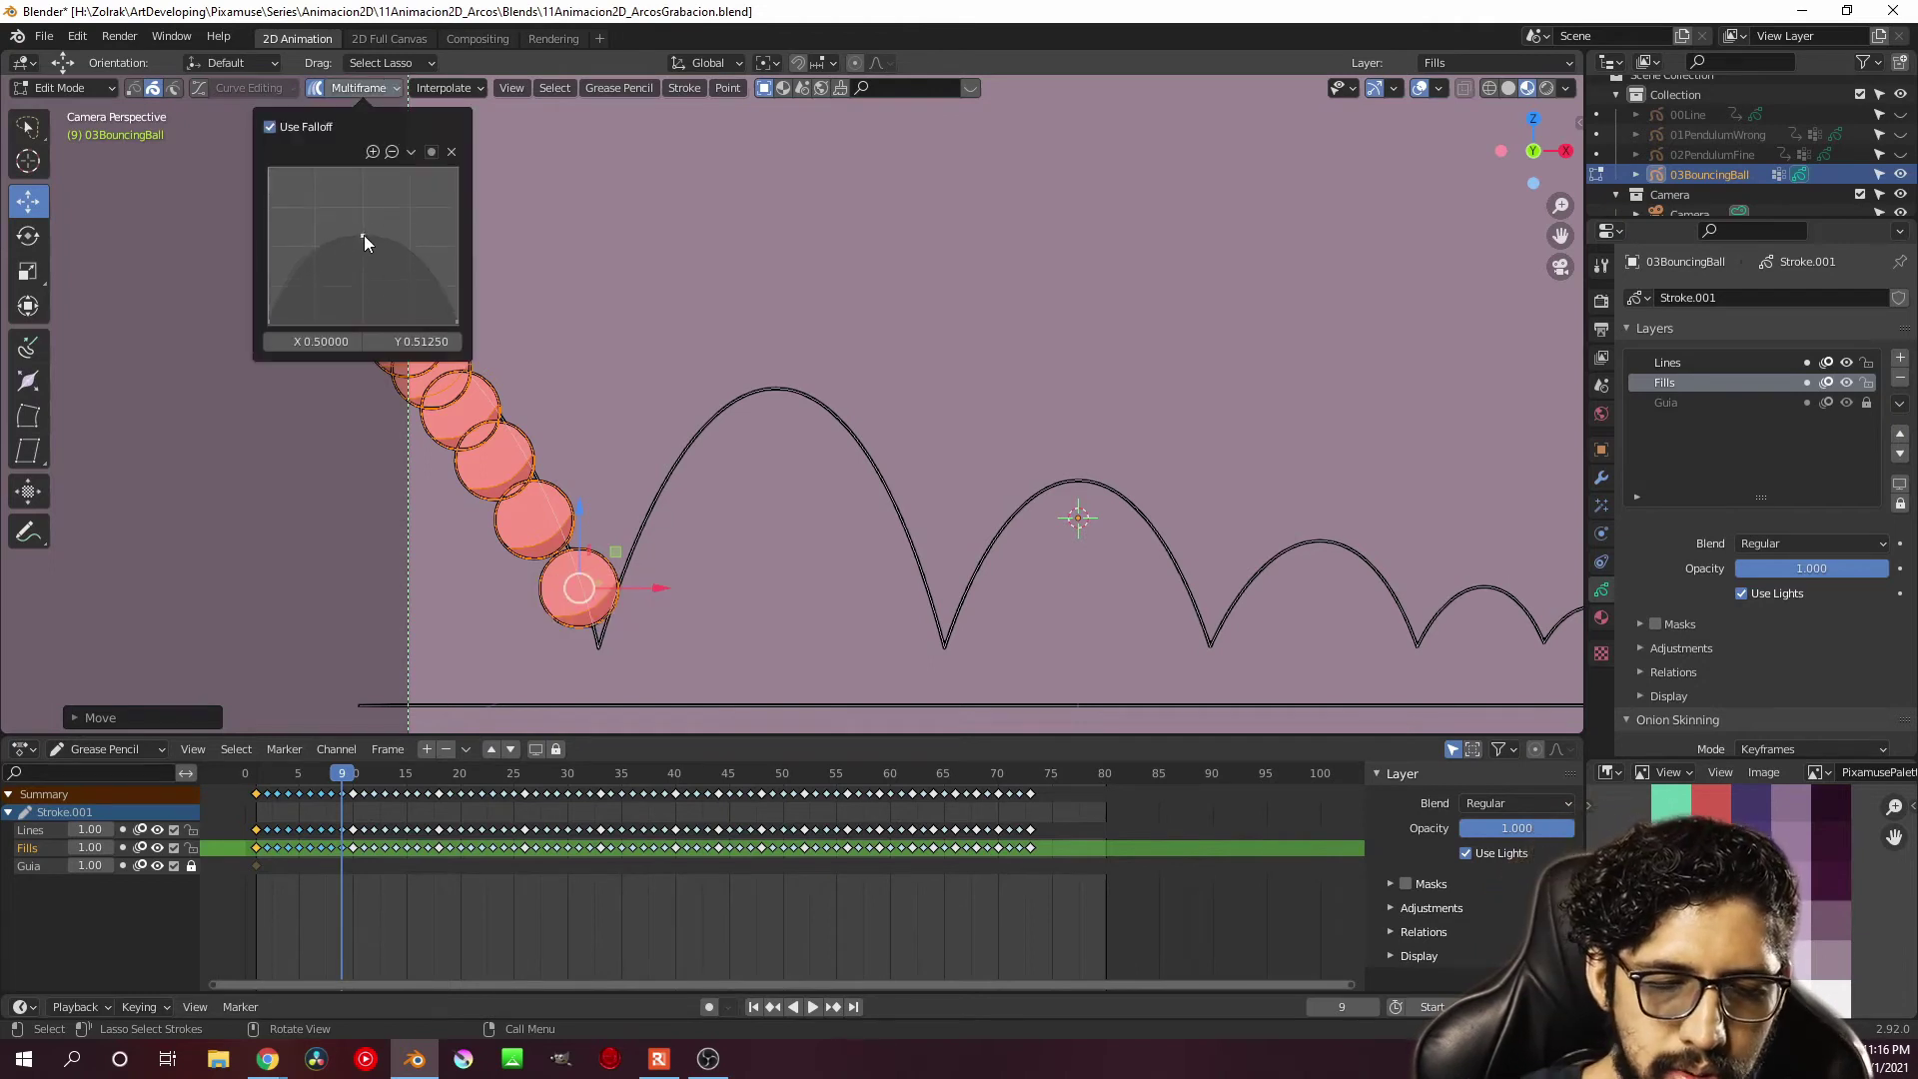
left_click_drag(659, 587, 674, 597)
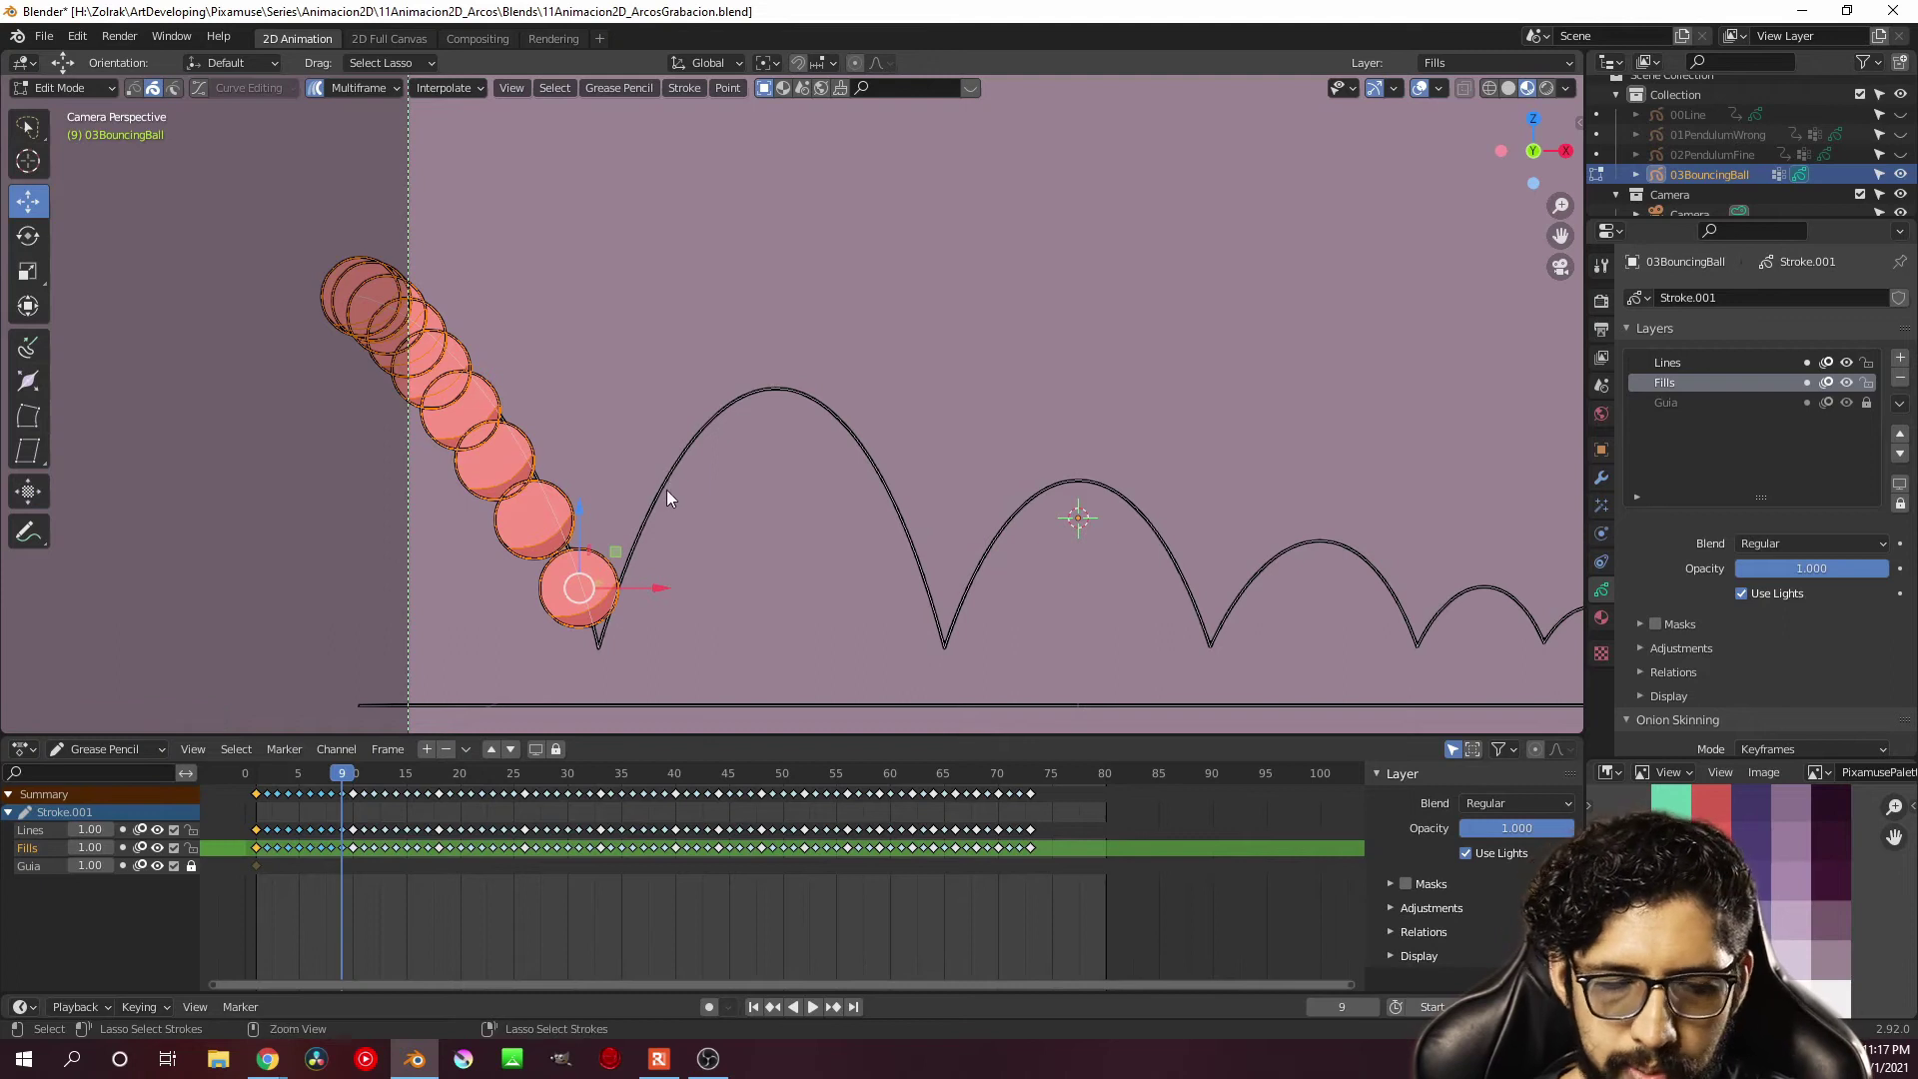
Try shifting all ball strokes on every frame right, then undo it
key("ctrl+z")
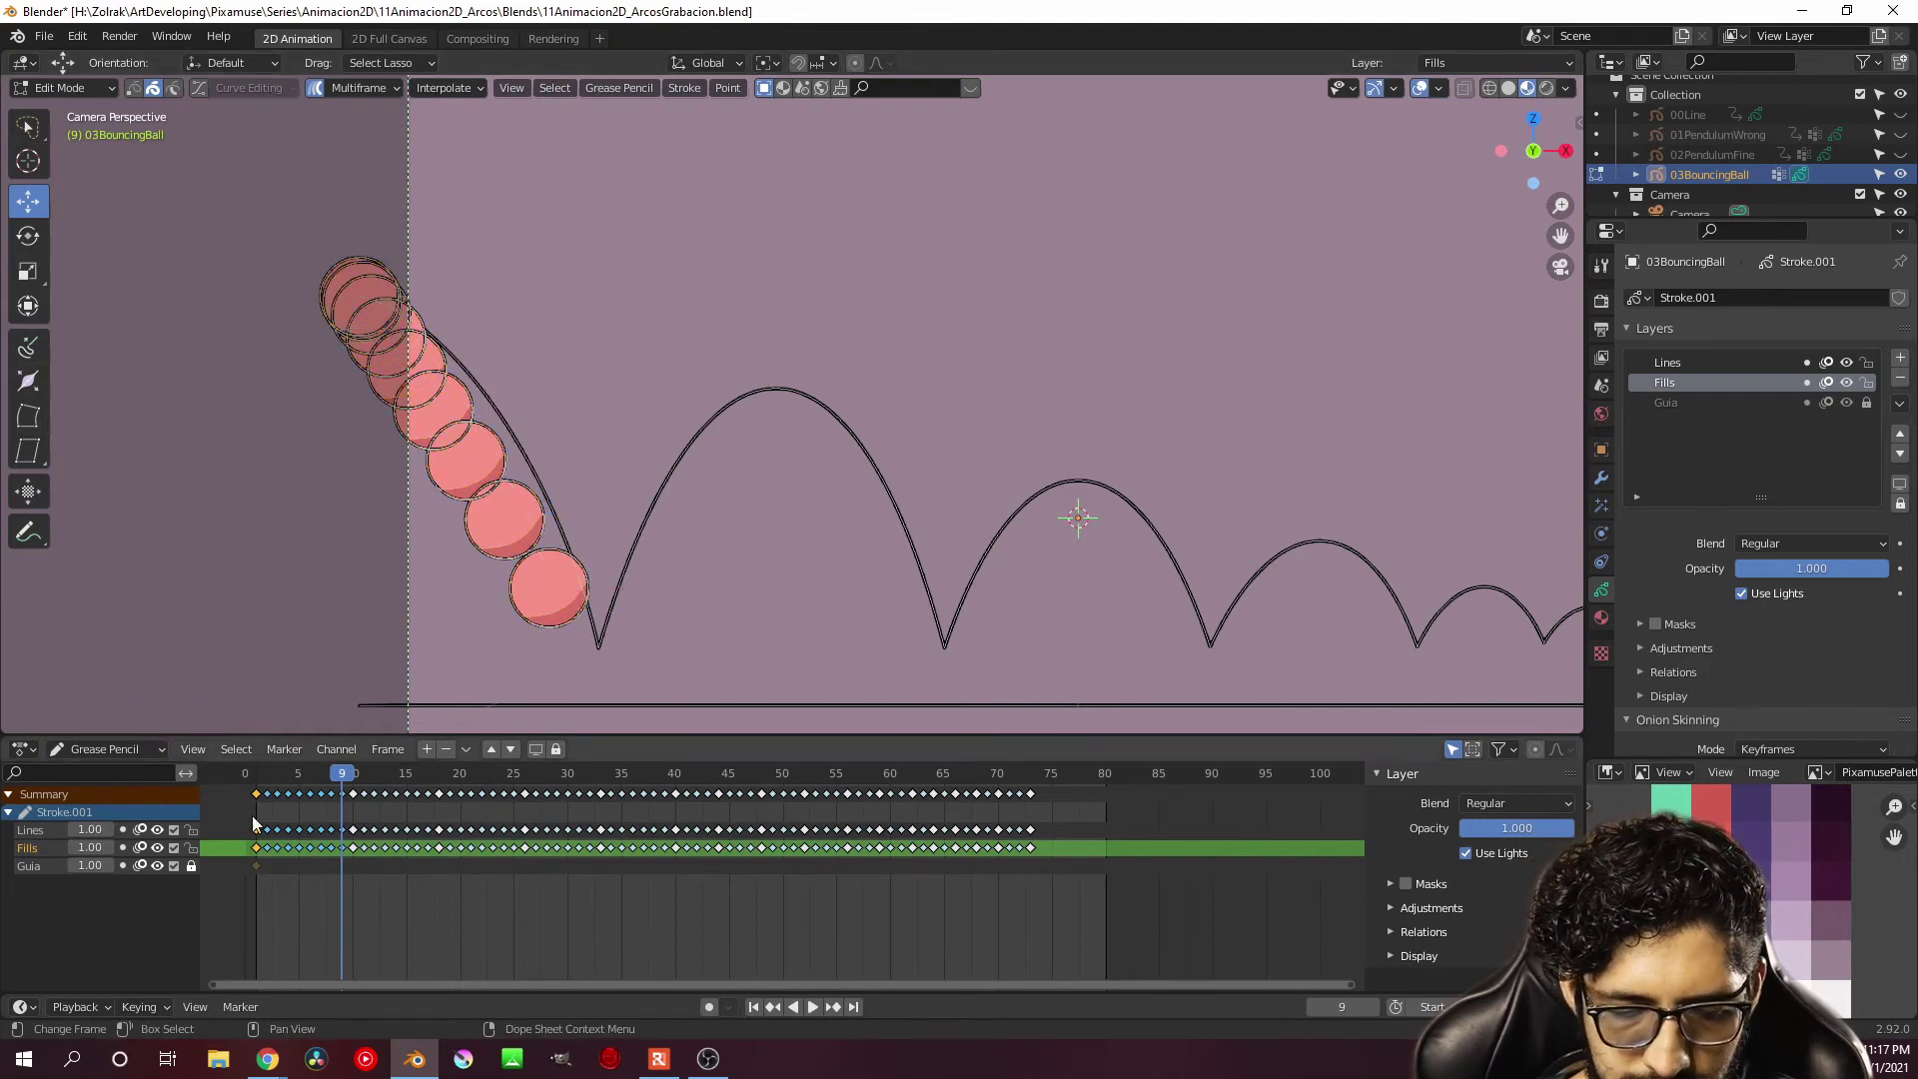
left_click_drag(254, 823, 1093, 899)
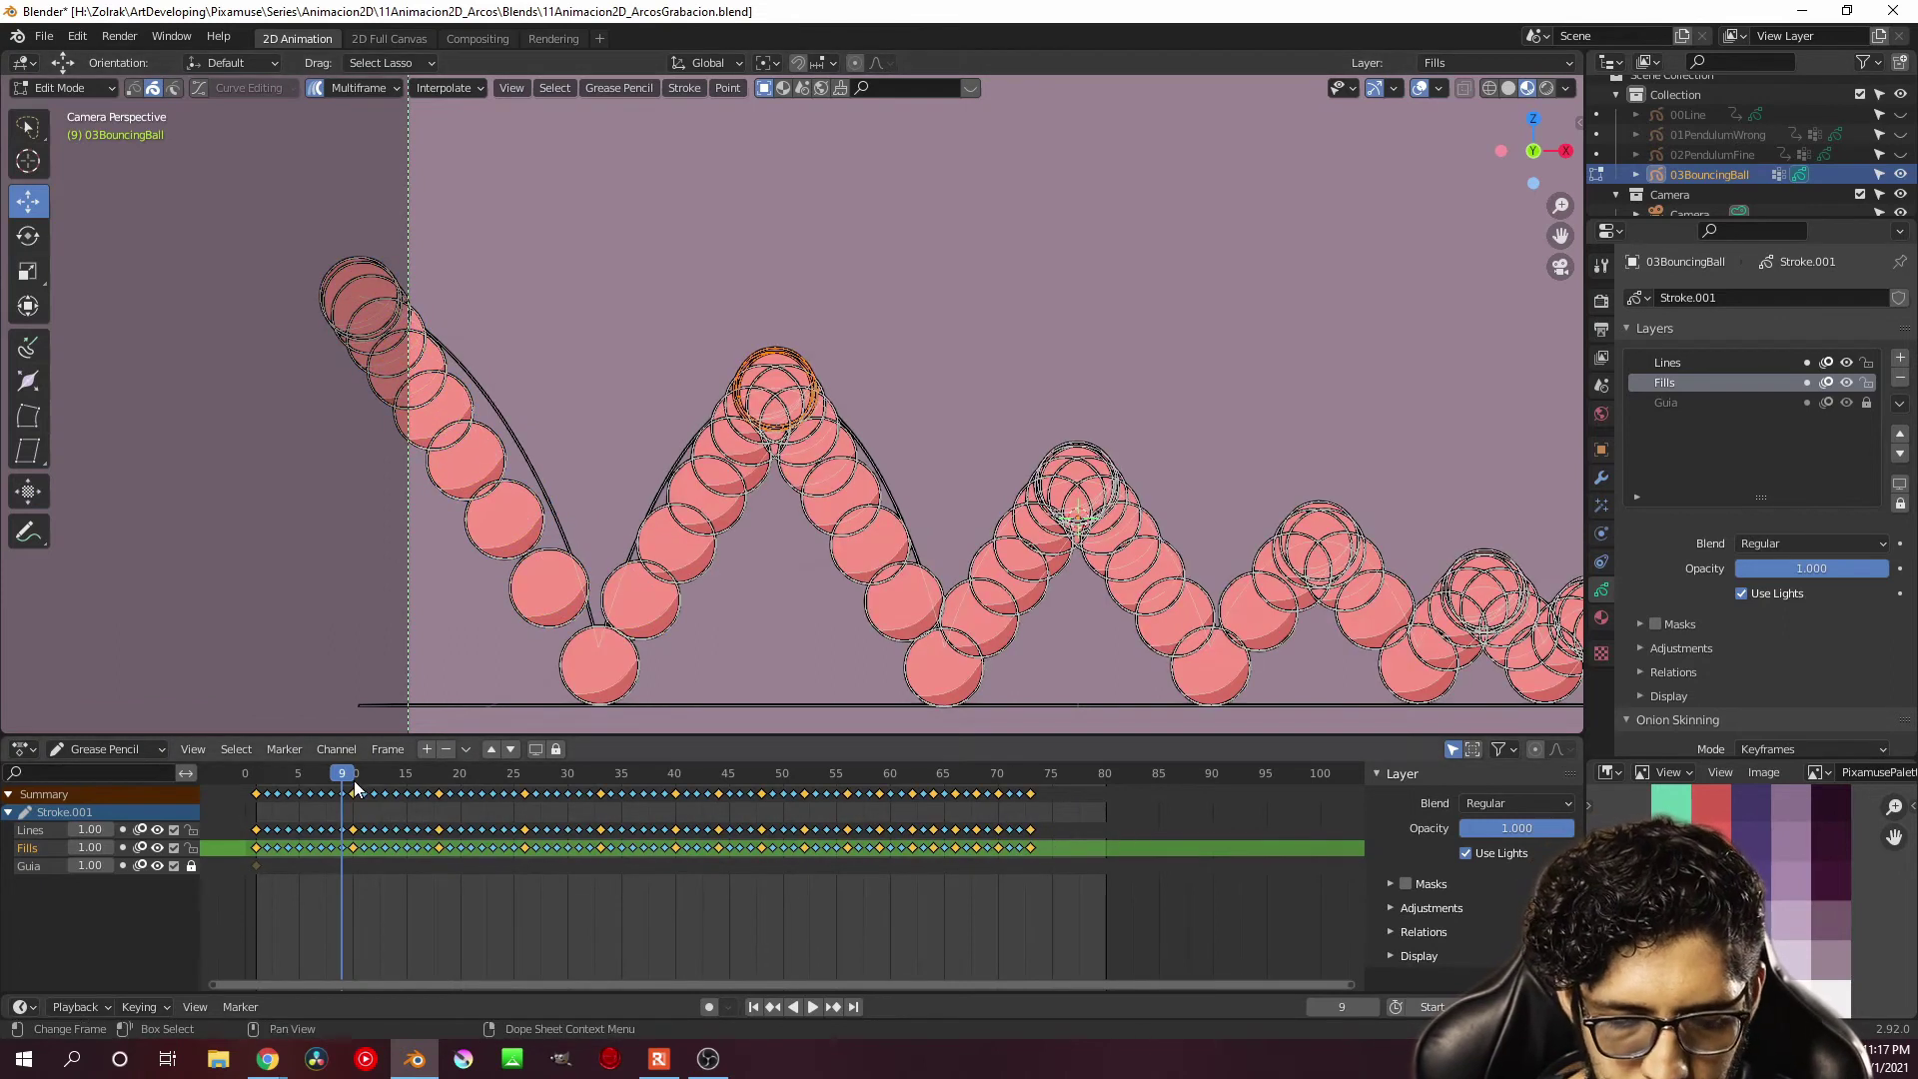
key("a")
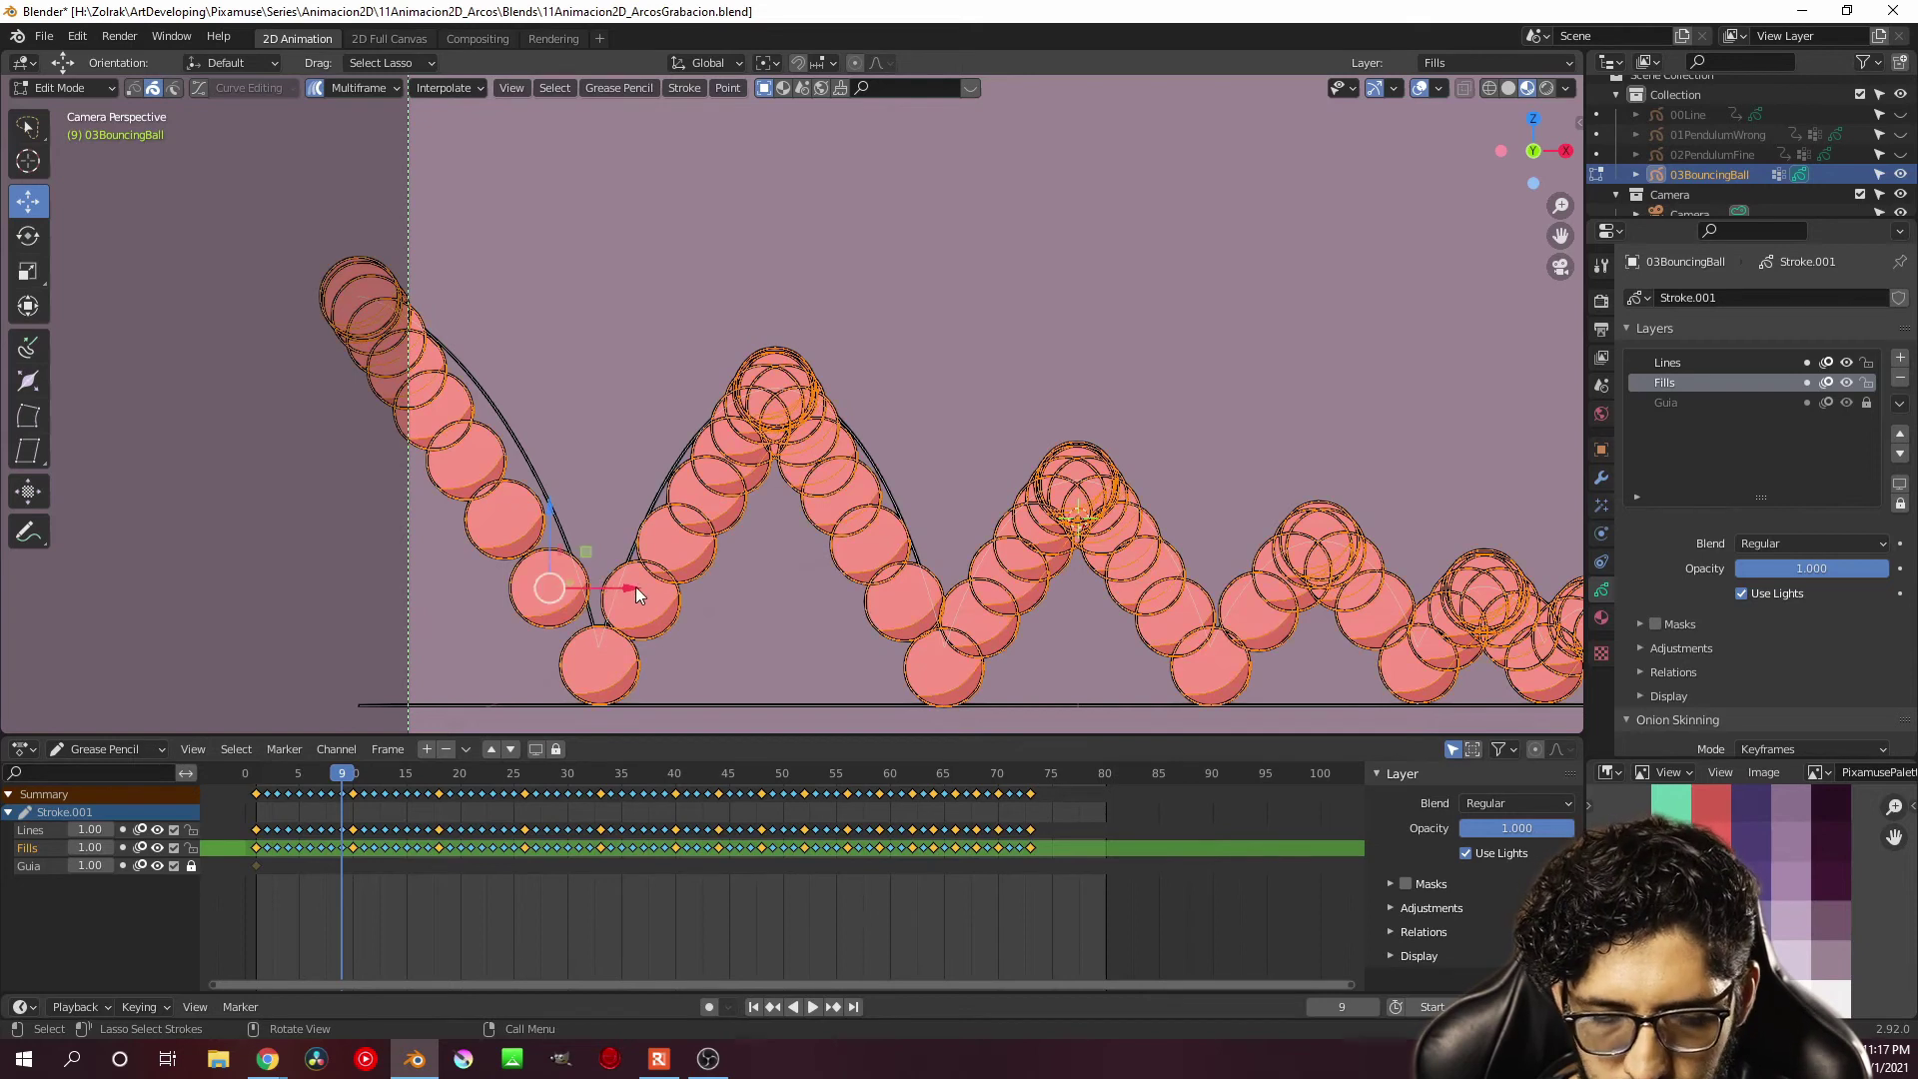
left_click_drag(637, 596, 686, 595)
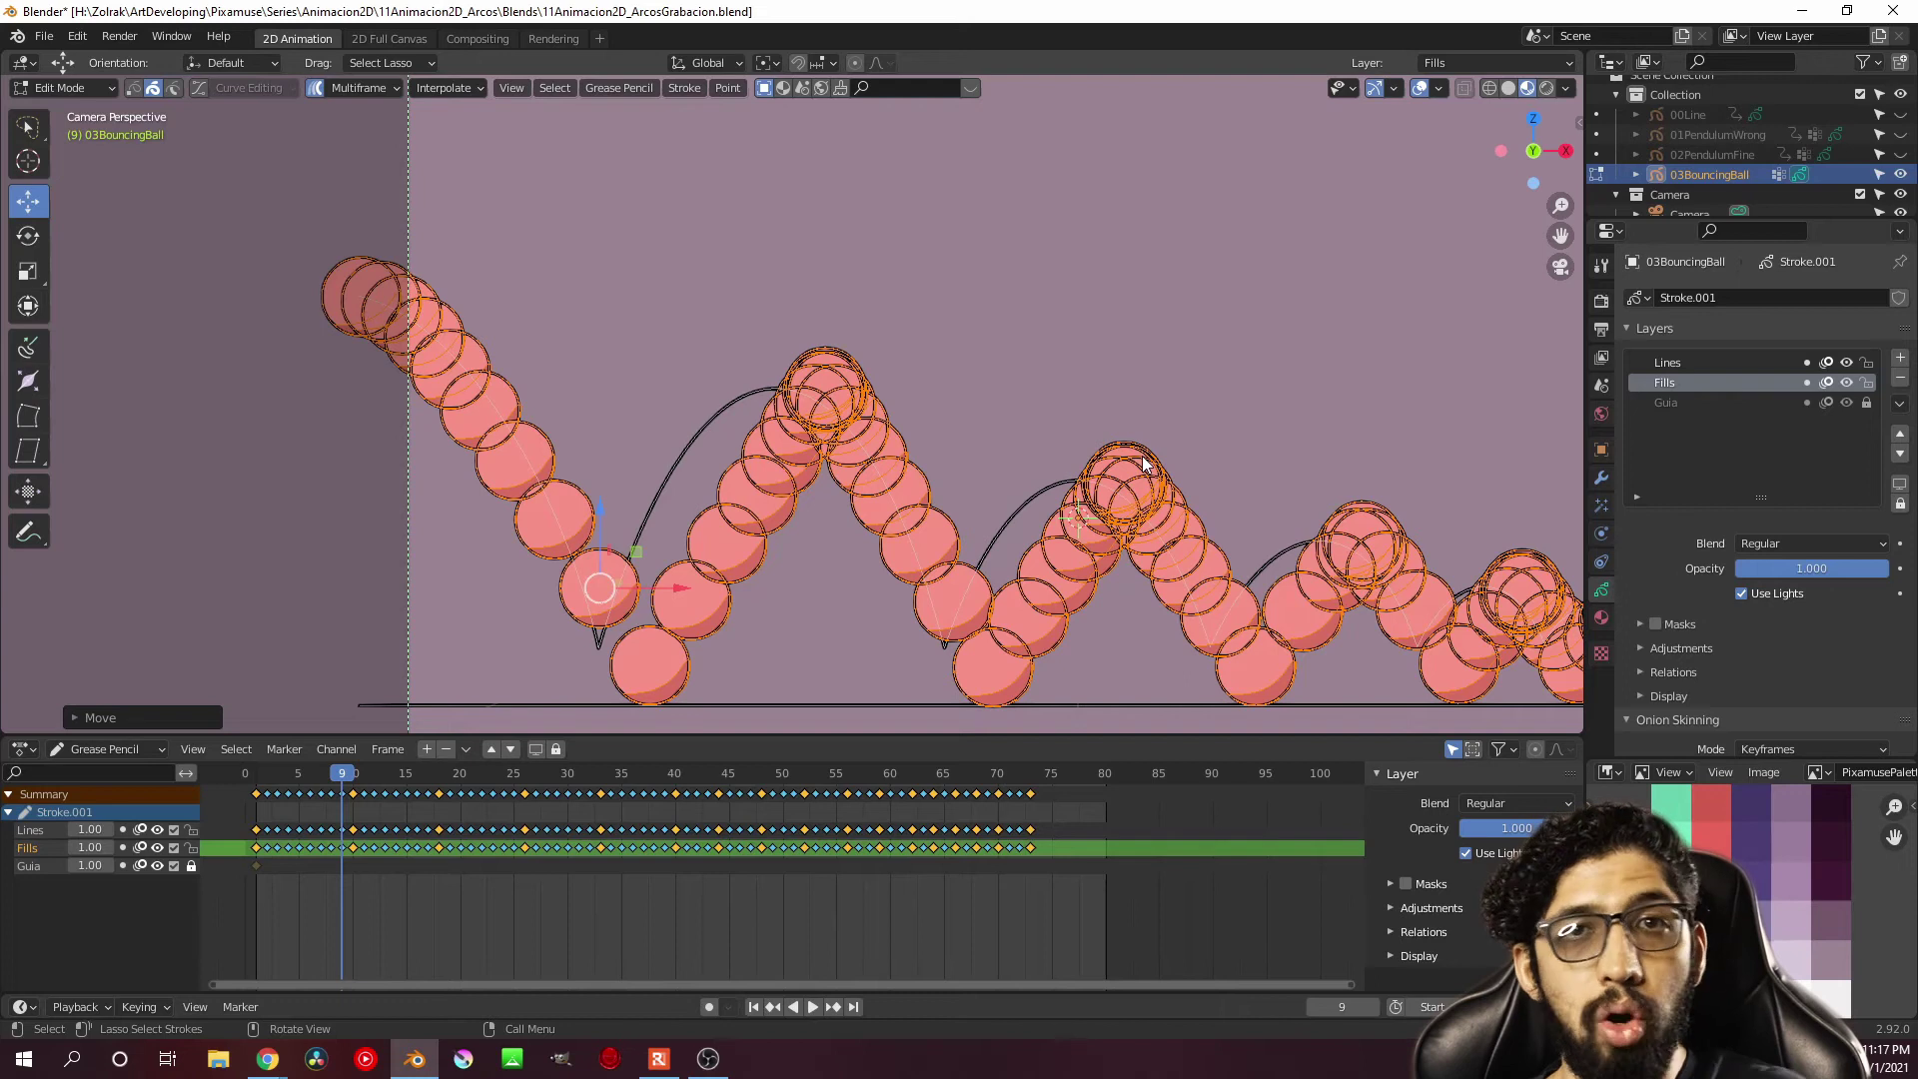
key("ctrl+z")
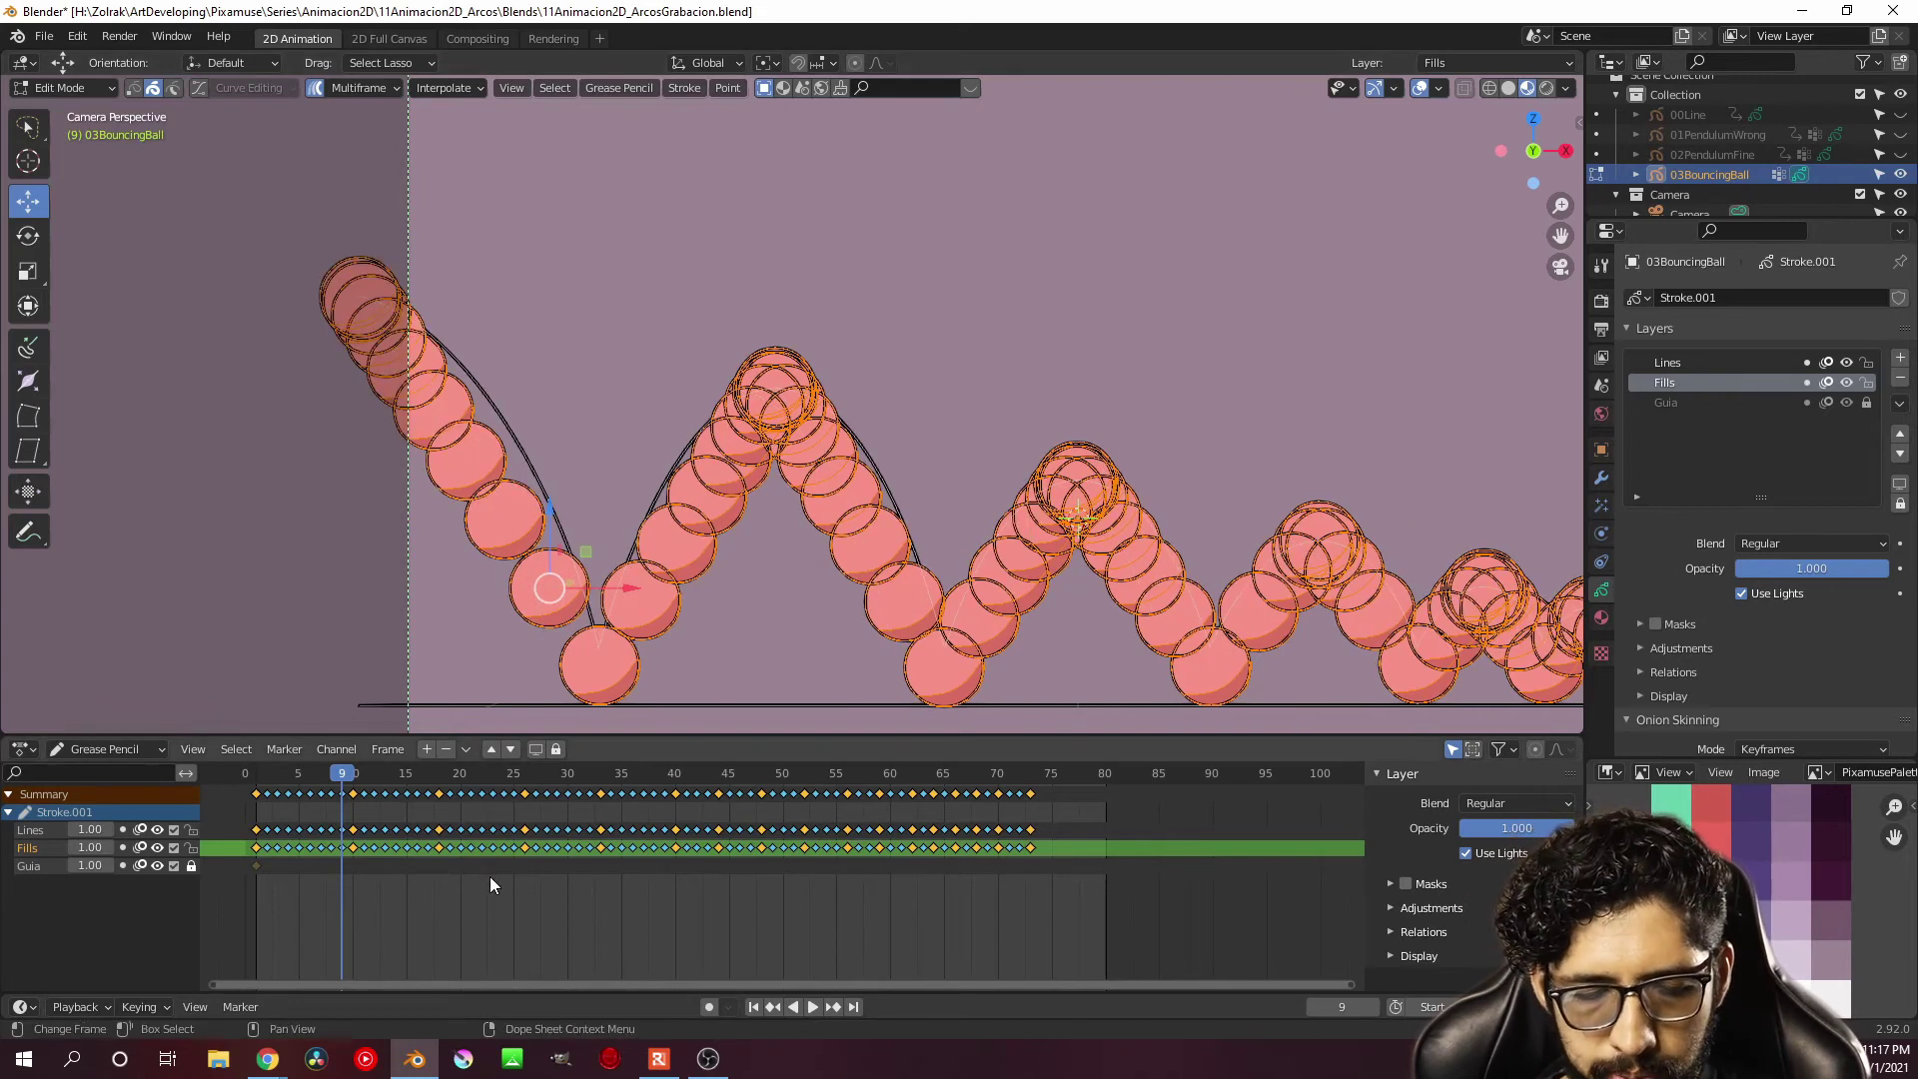
Move the frame-9 and frame-6 balls right onto the first arc guide
left_click_drag(246, 819, 347, 883)
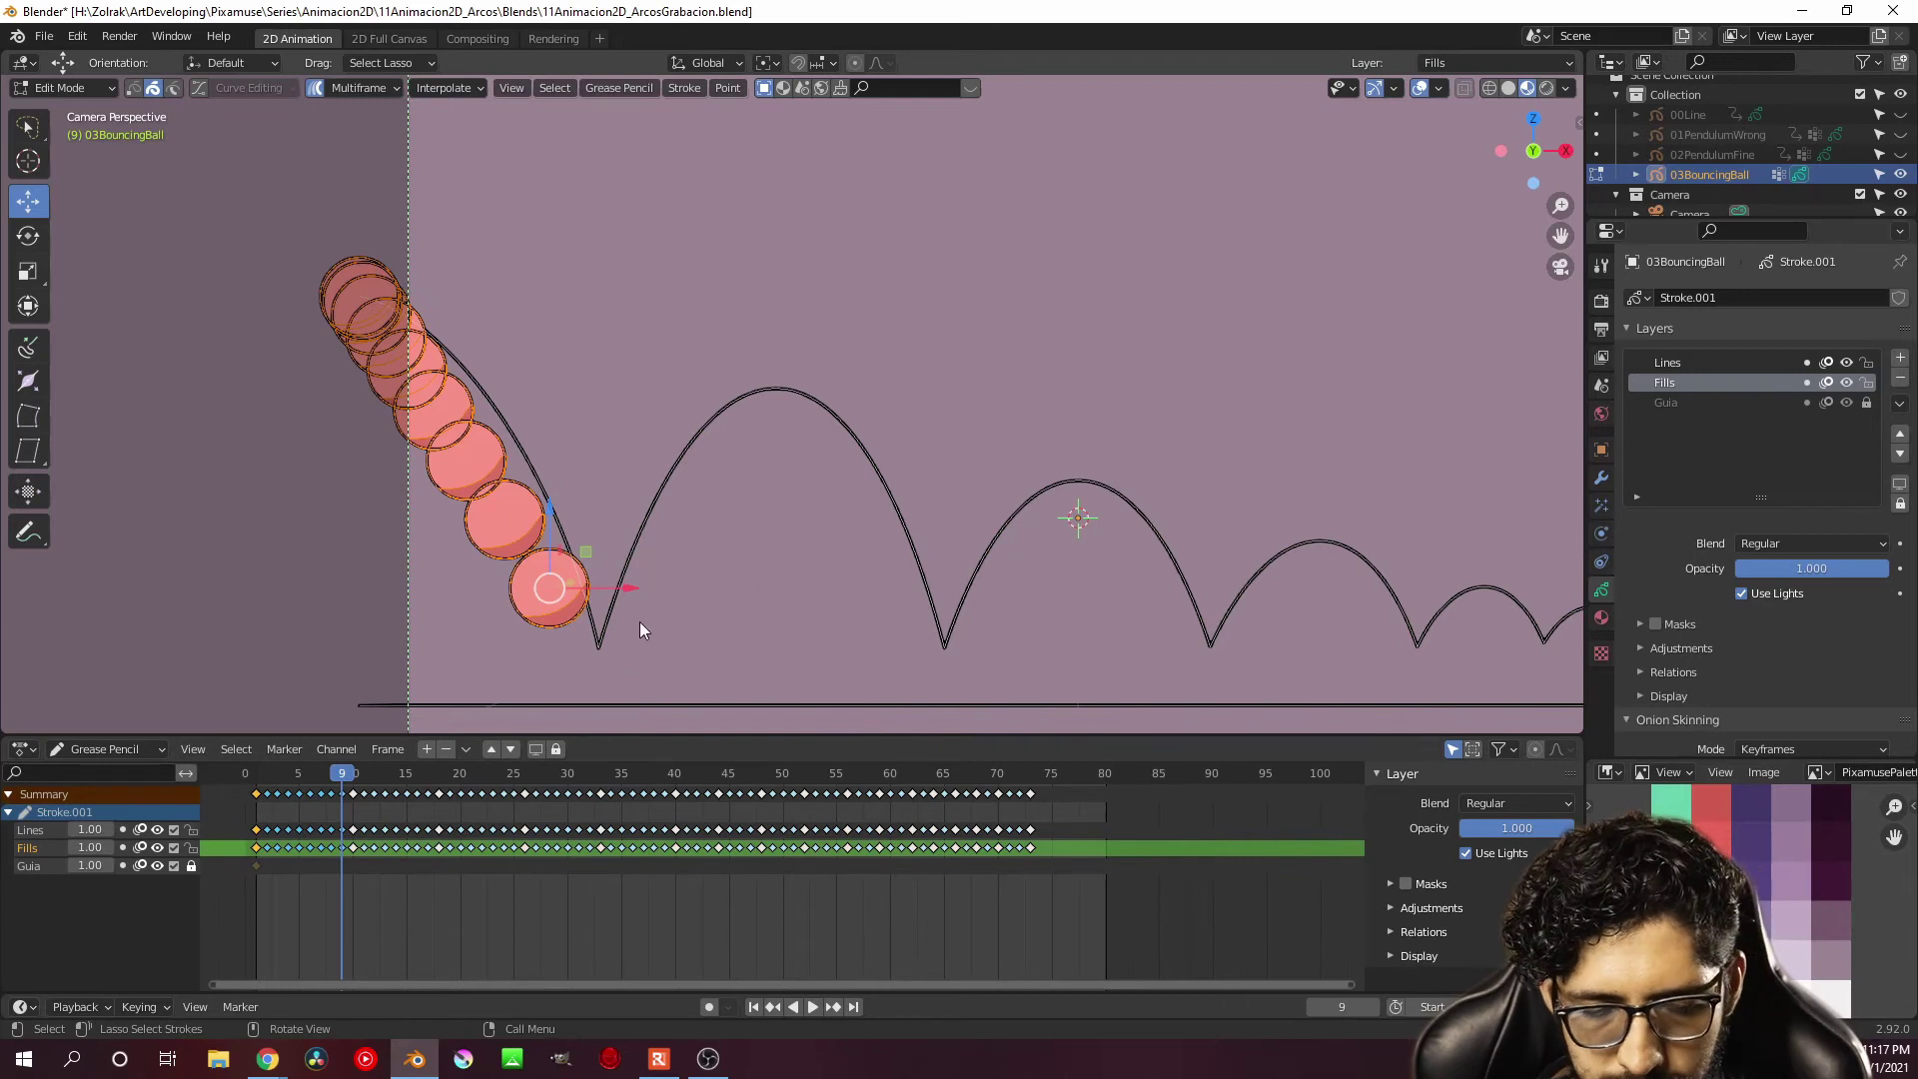
left_click(351, 775)
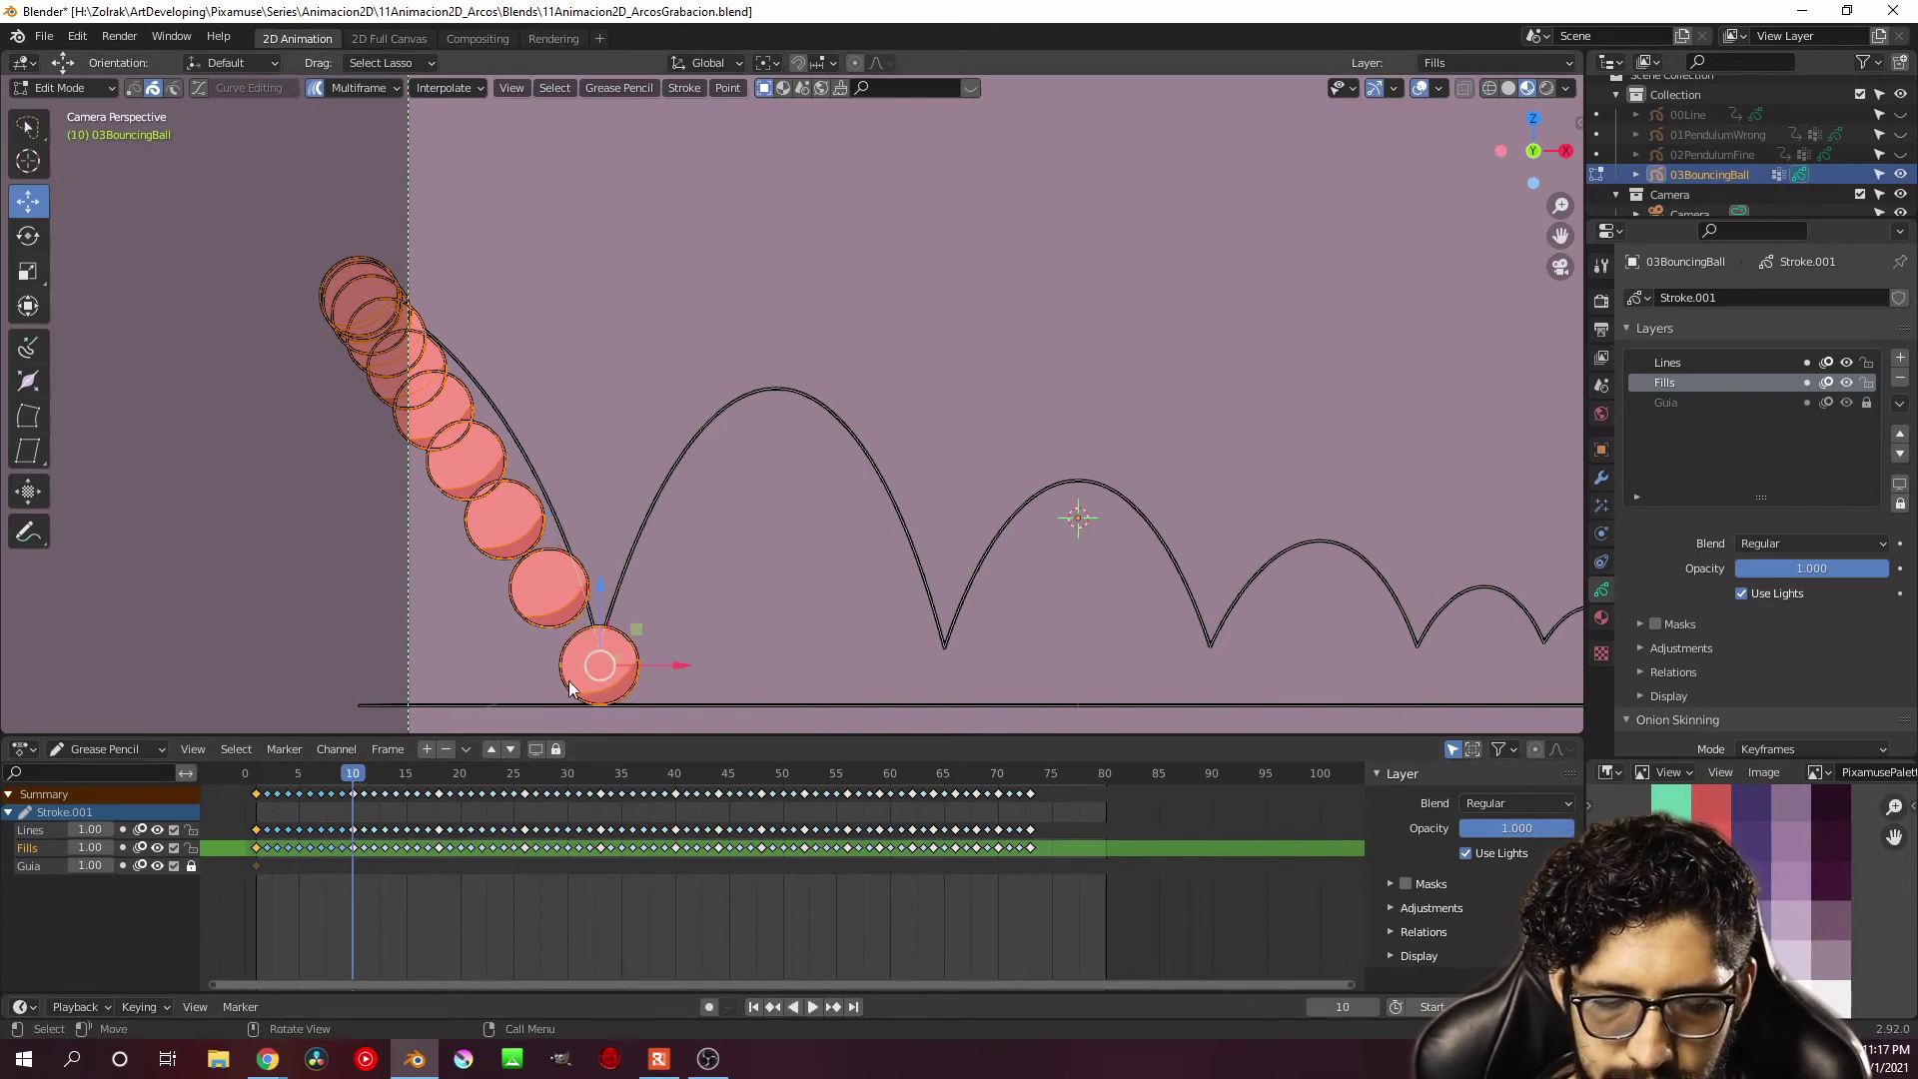
left_click(344, 775)
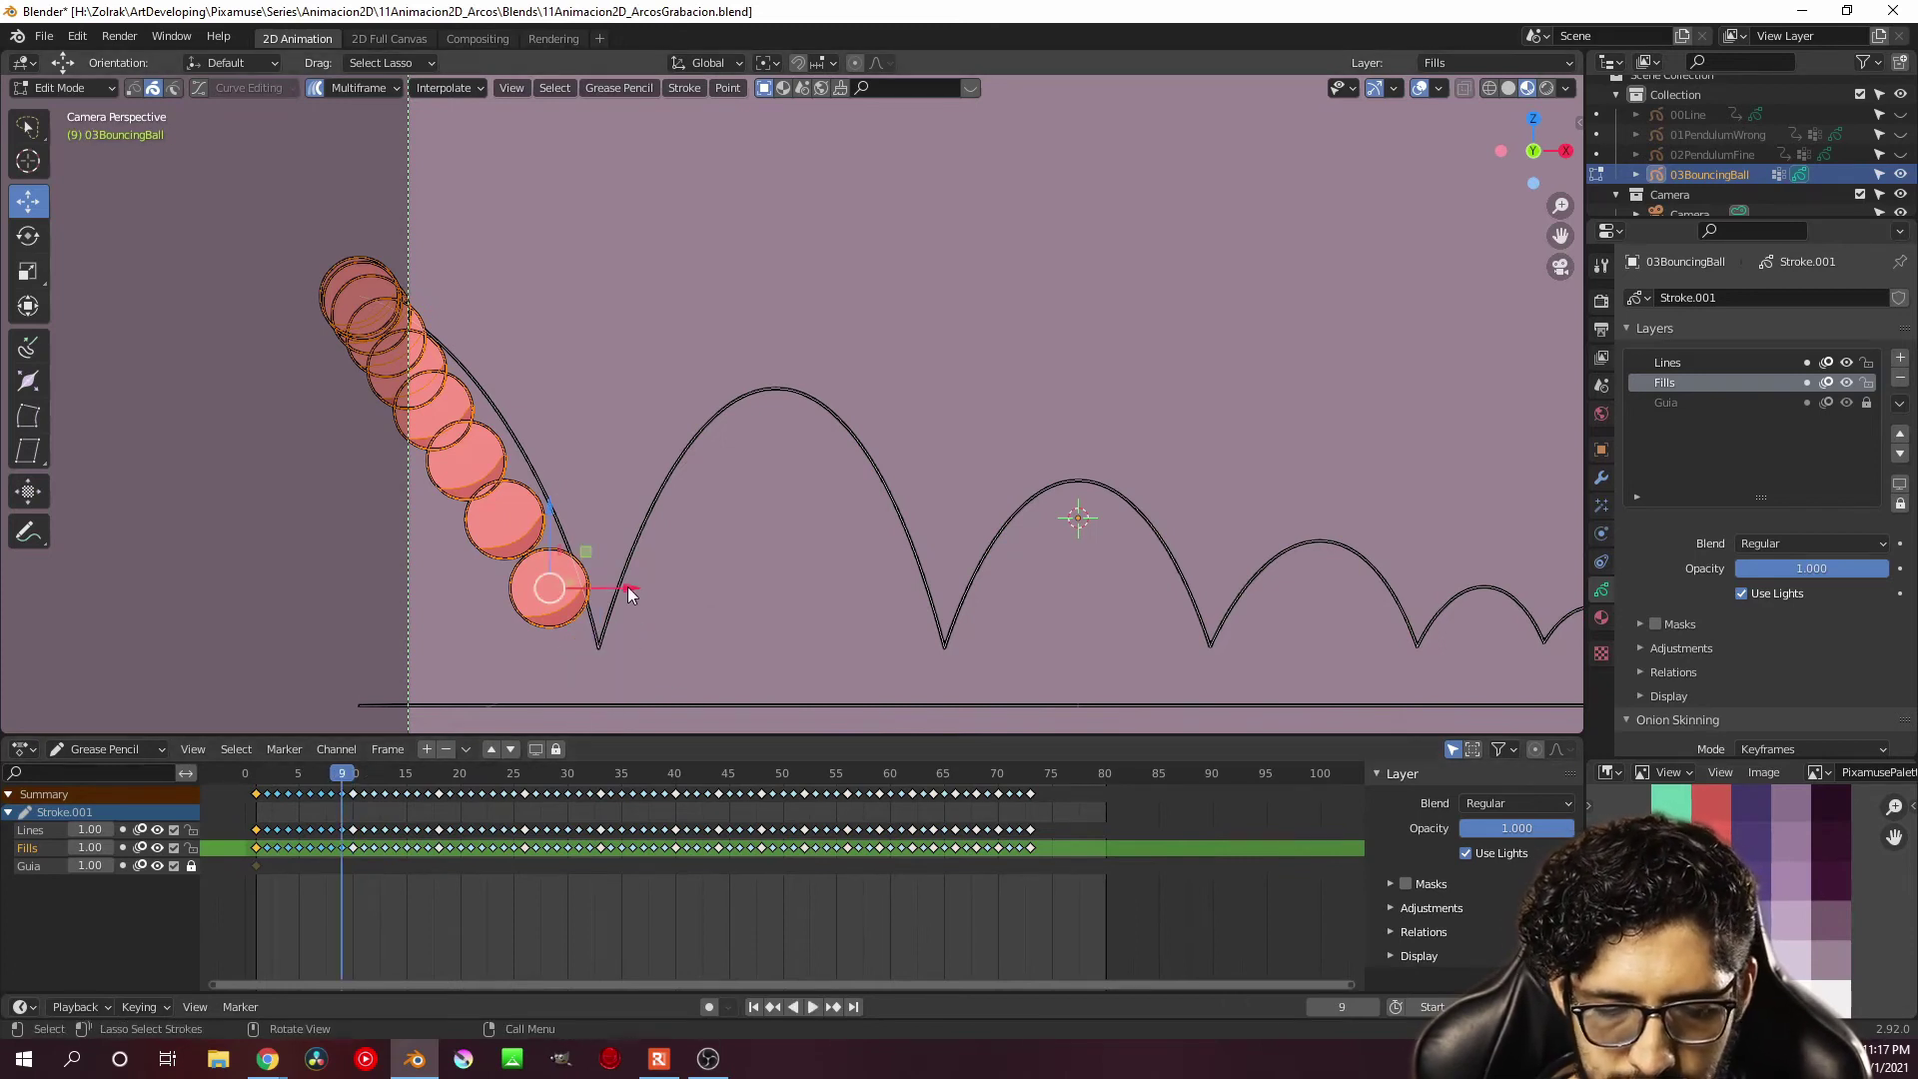
left_click_drag(627, 587, 683, 596)
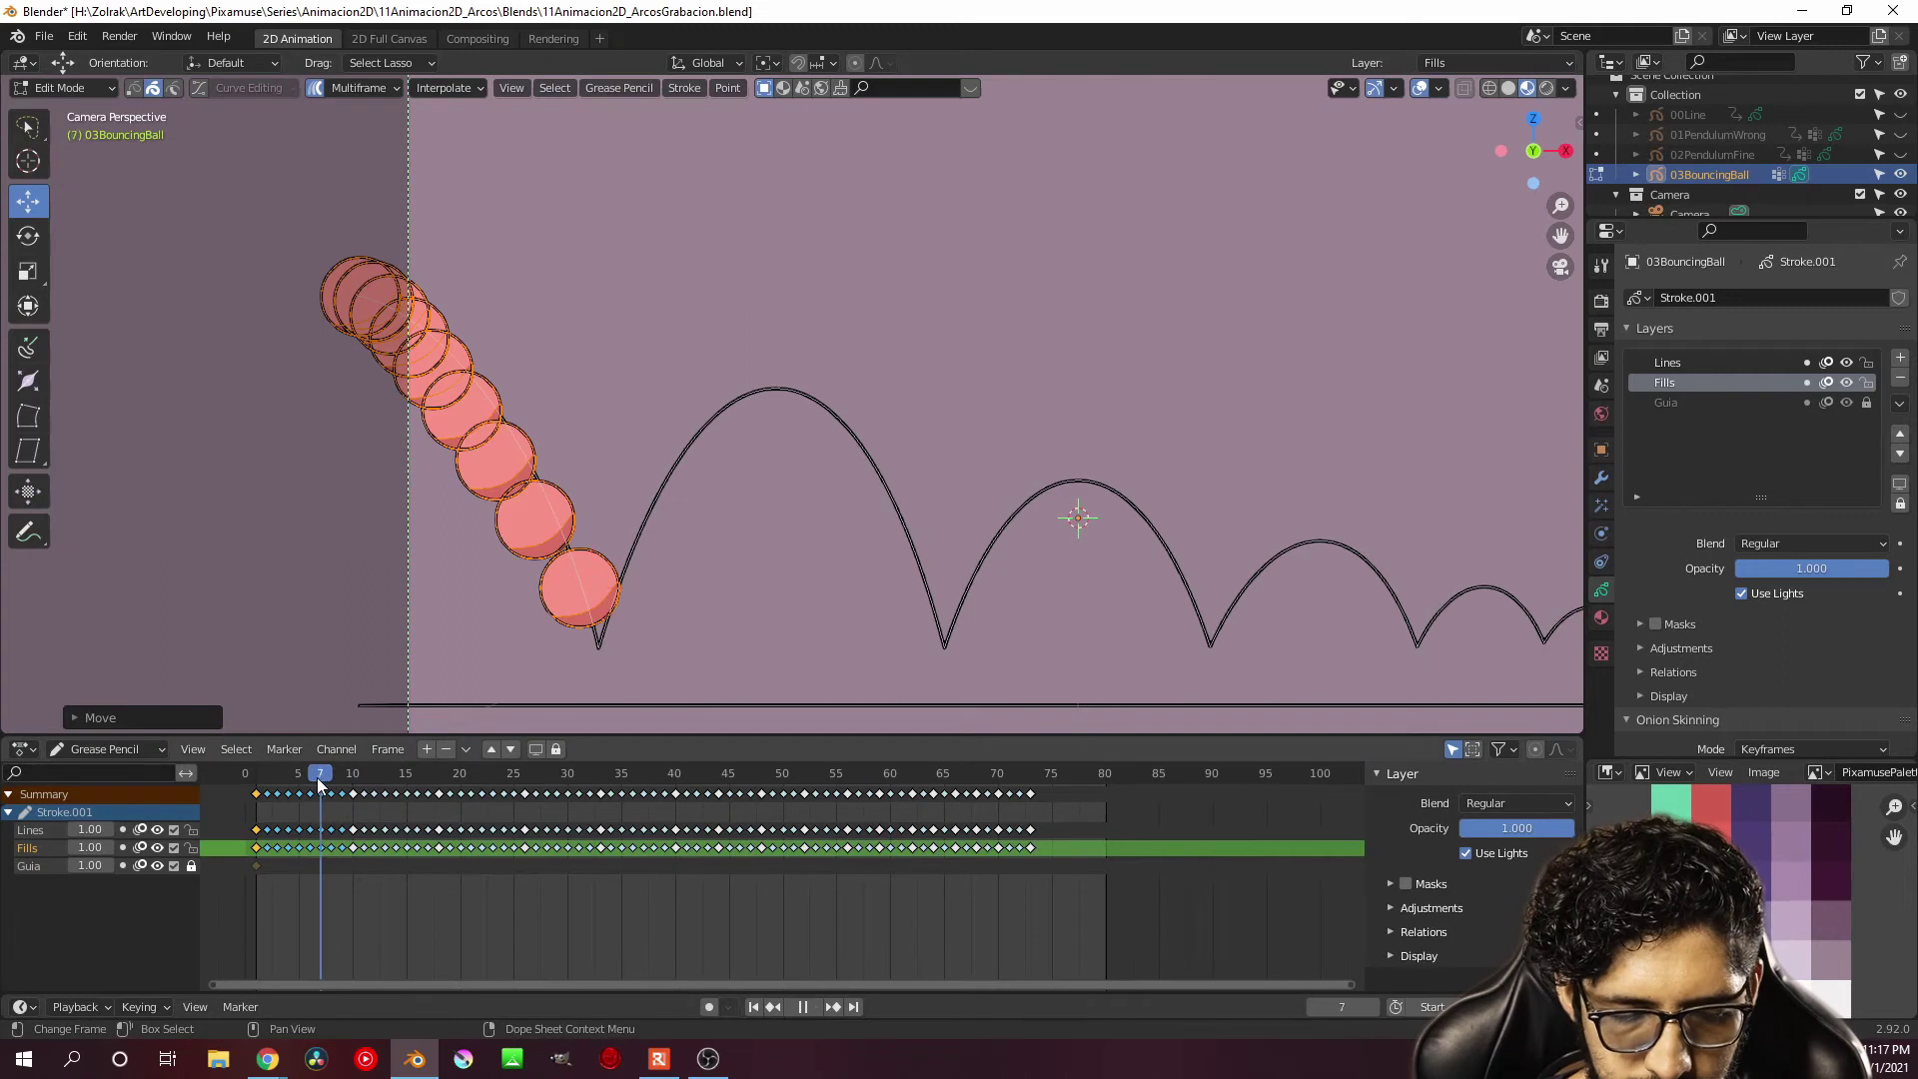
left_click_drag(315, 777, 306, 780)
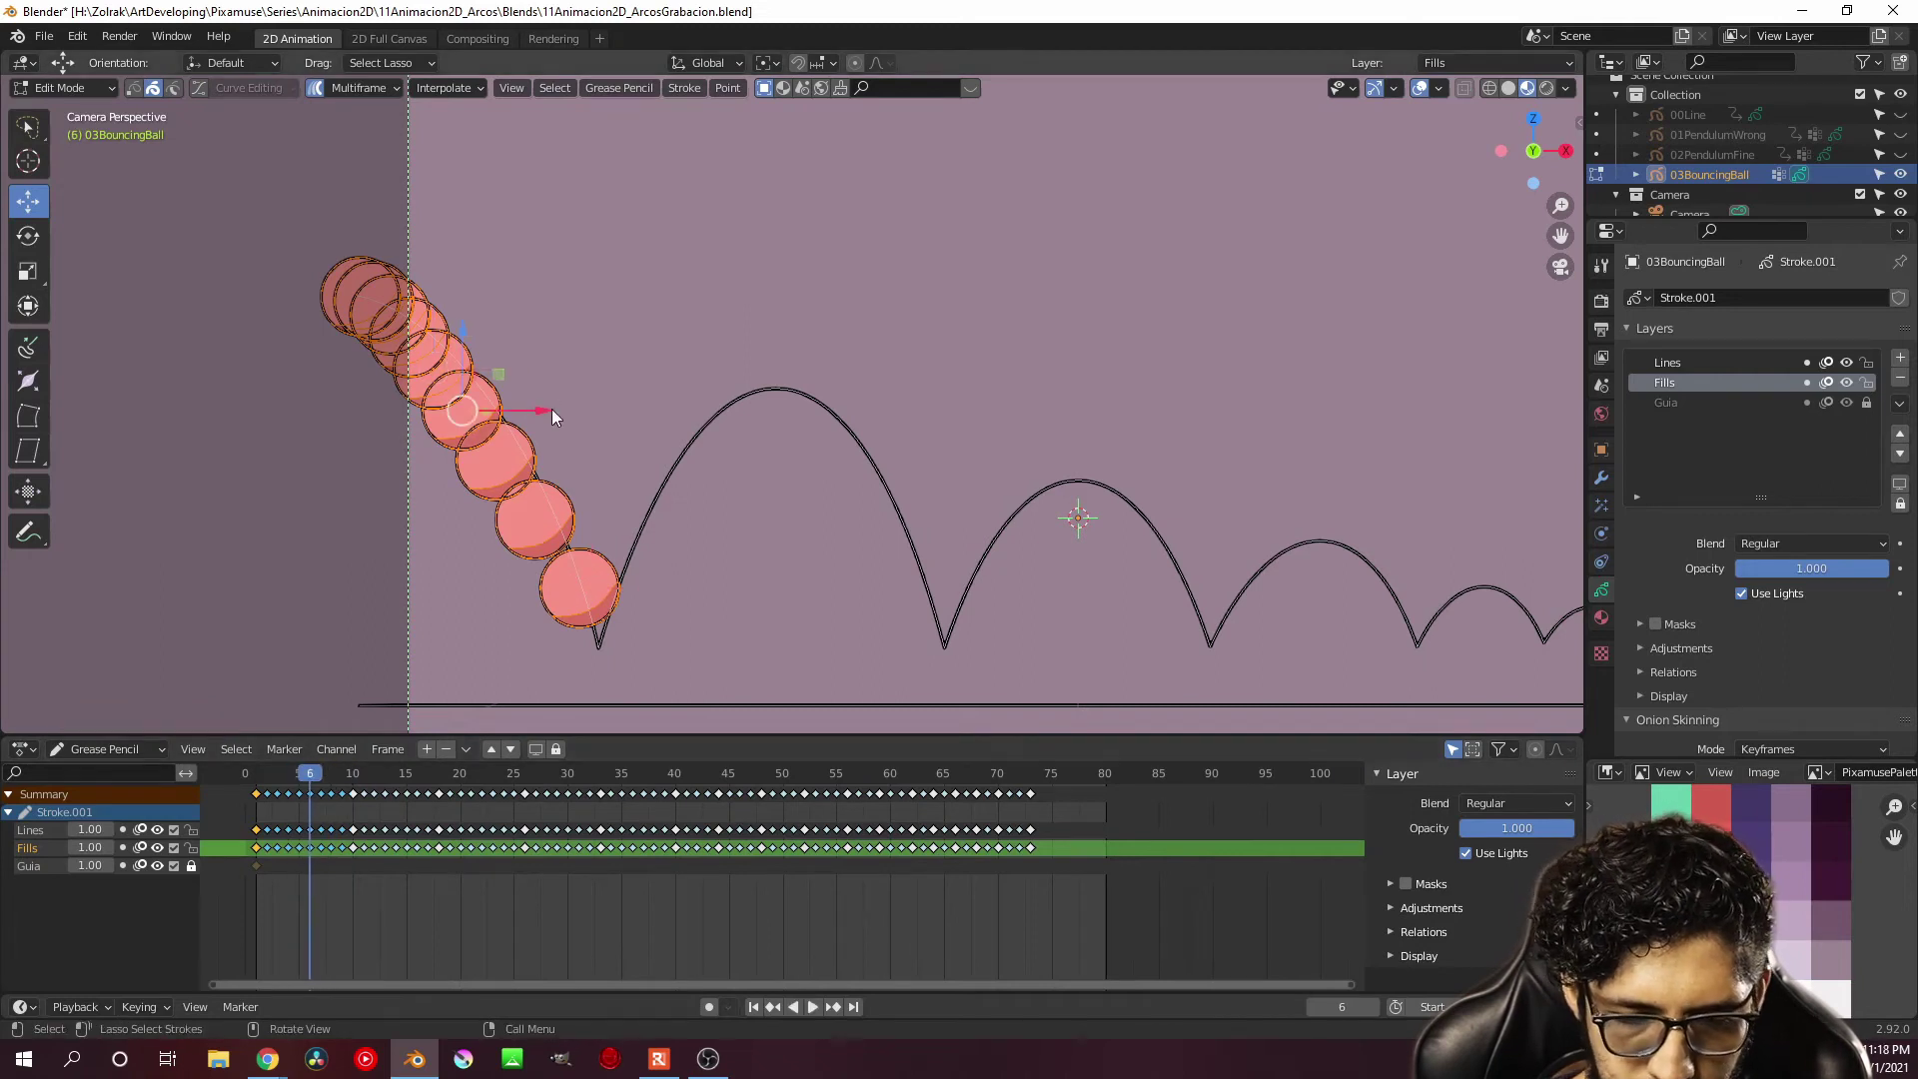
left_click_drag(551, 409, 574, 405)
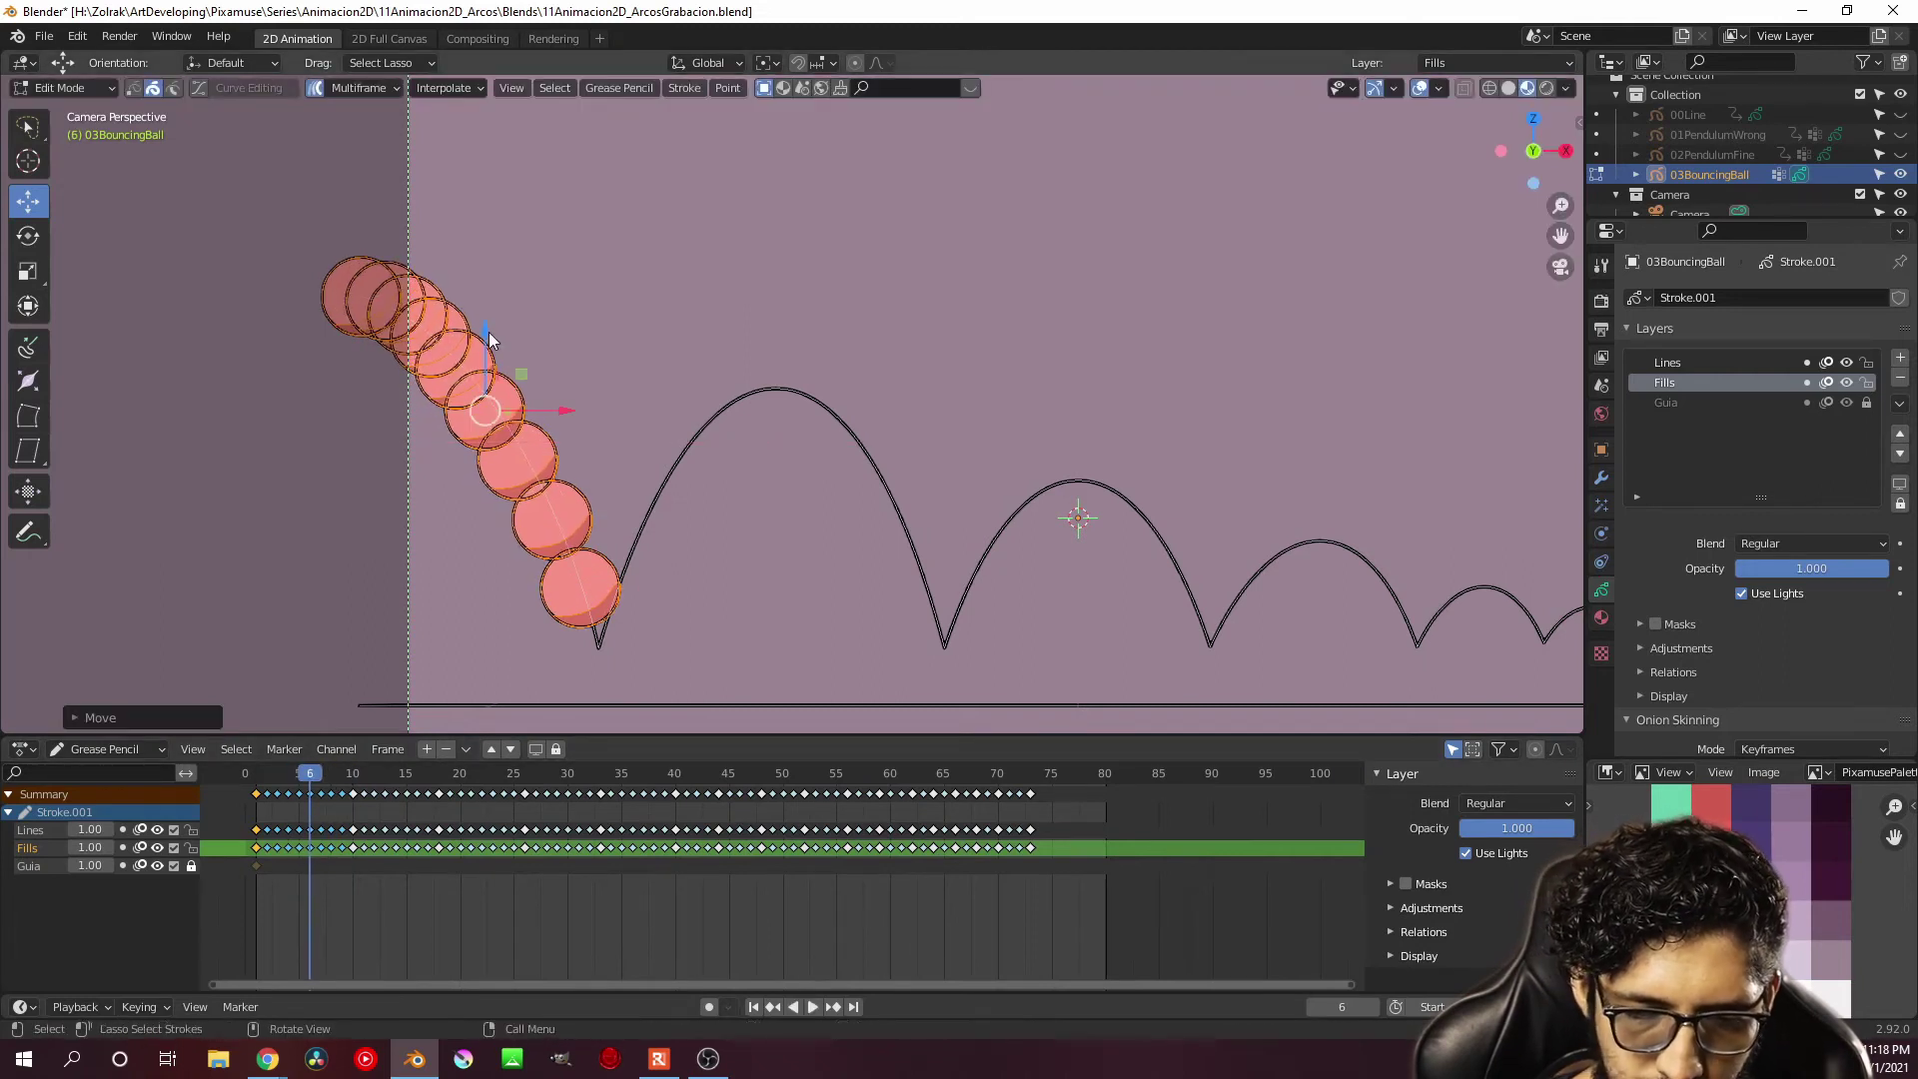
mouse_move(489, 332)
left_mouse_down()
mouse_move(495, 316)
mouse_move(587, 406)
left_mouse_up()
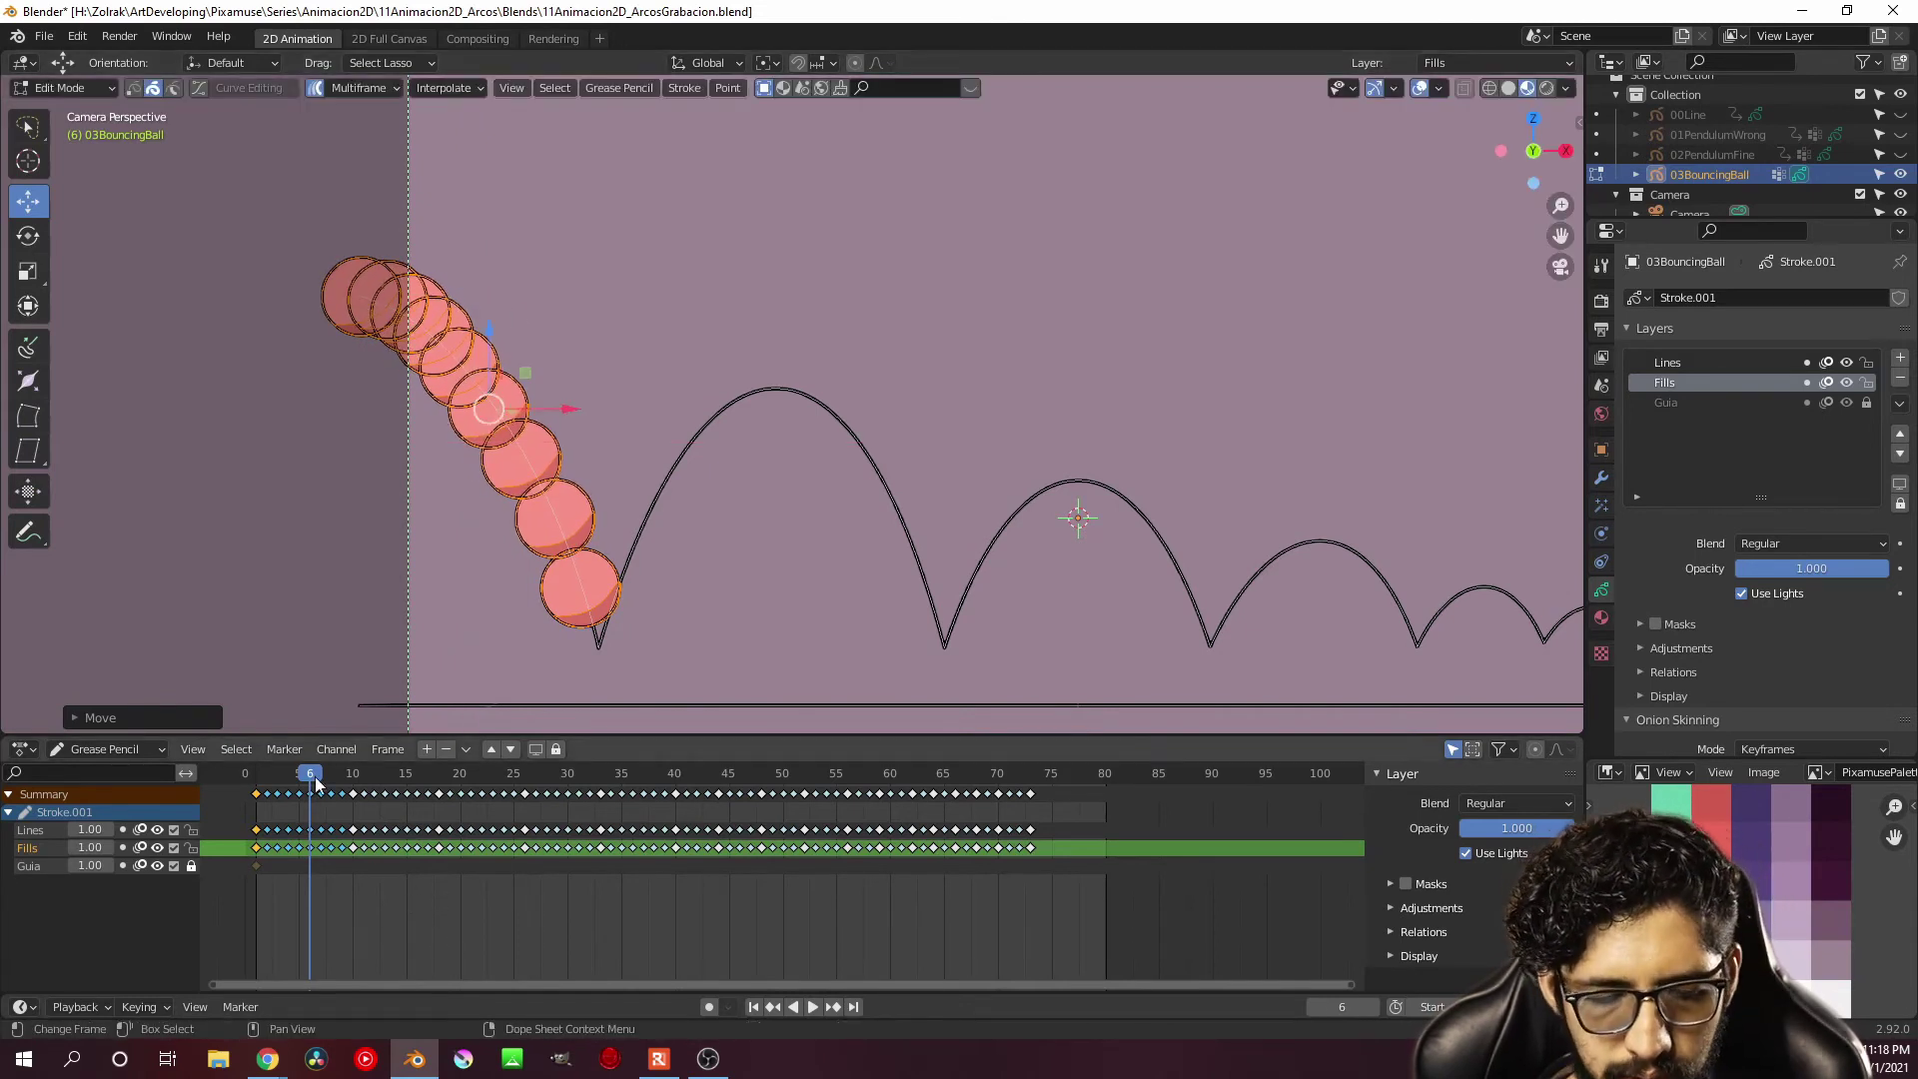
Return to frame 1 in Object Mode and play back, stopping at frame 26
left_click(256, 782)
key("ctrl+Tab")
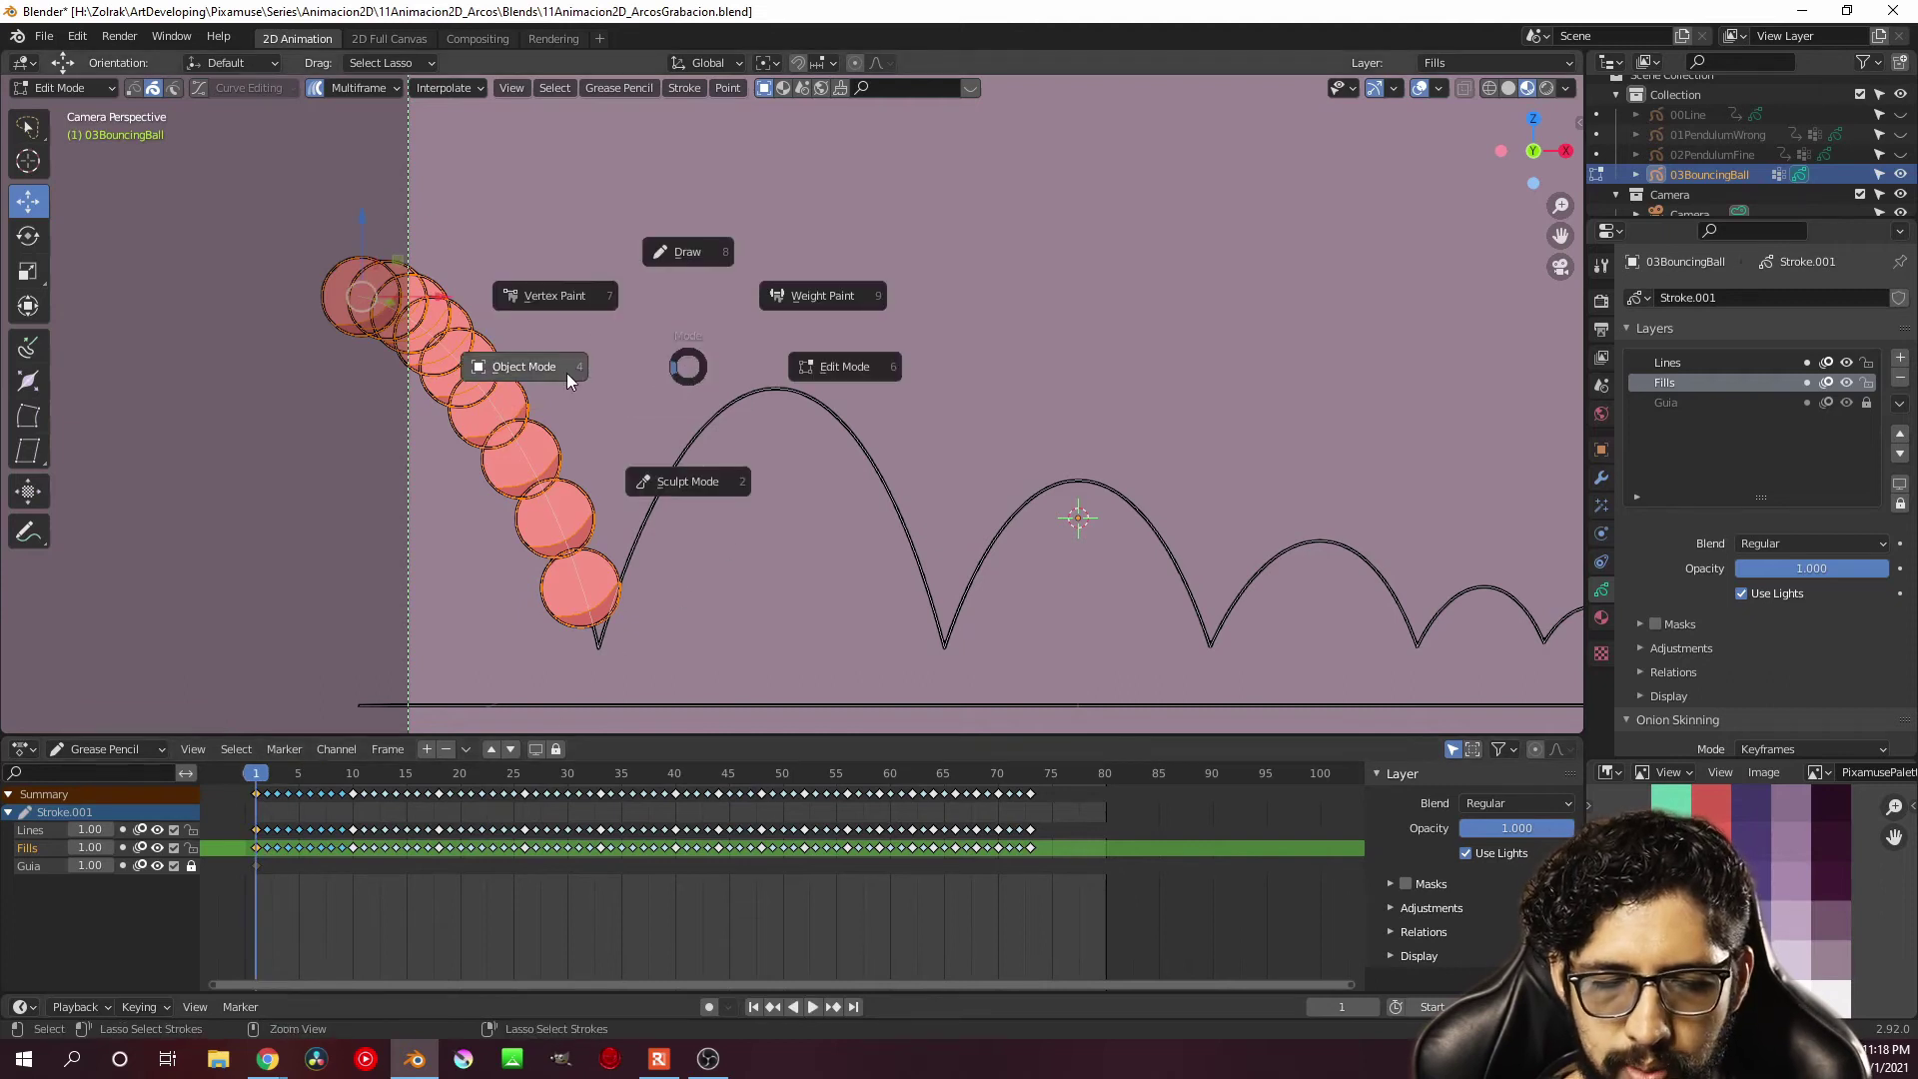
left_click(566, 374)
left_click(803, 627)
key("space")
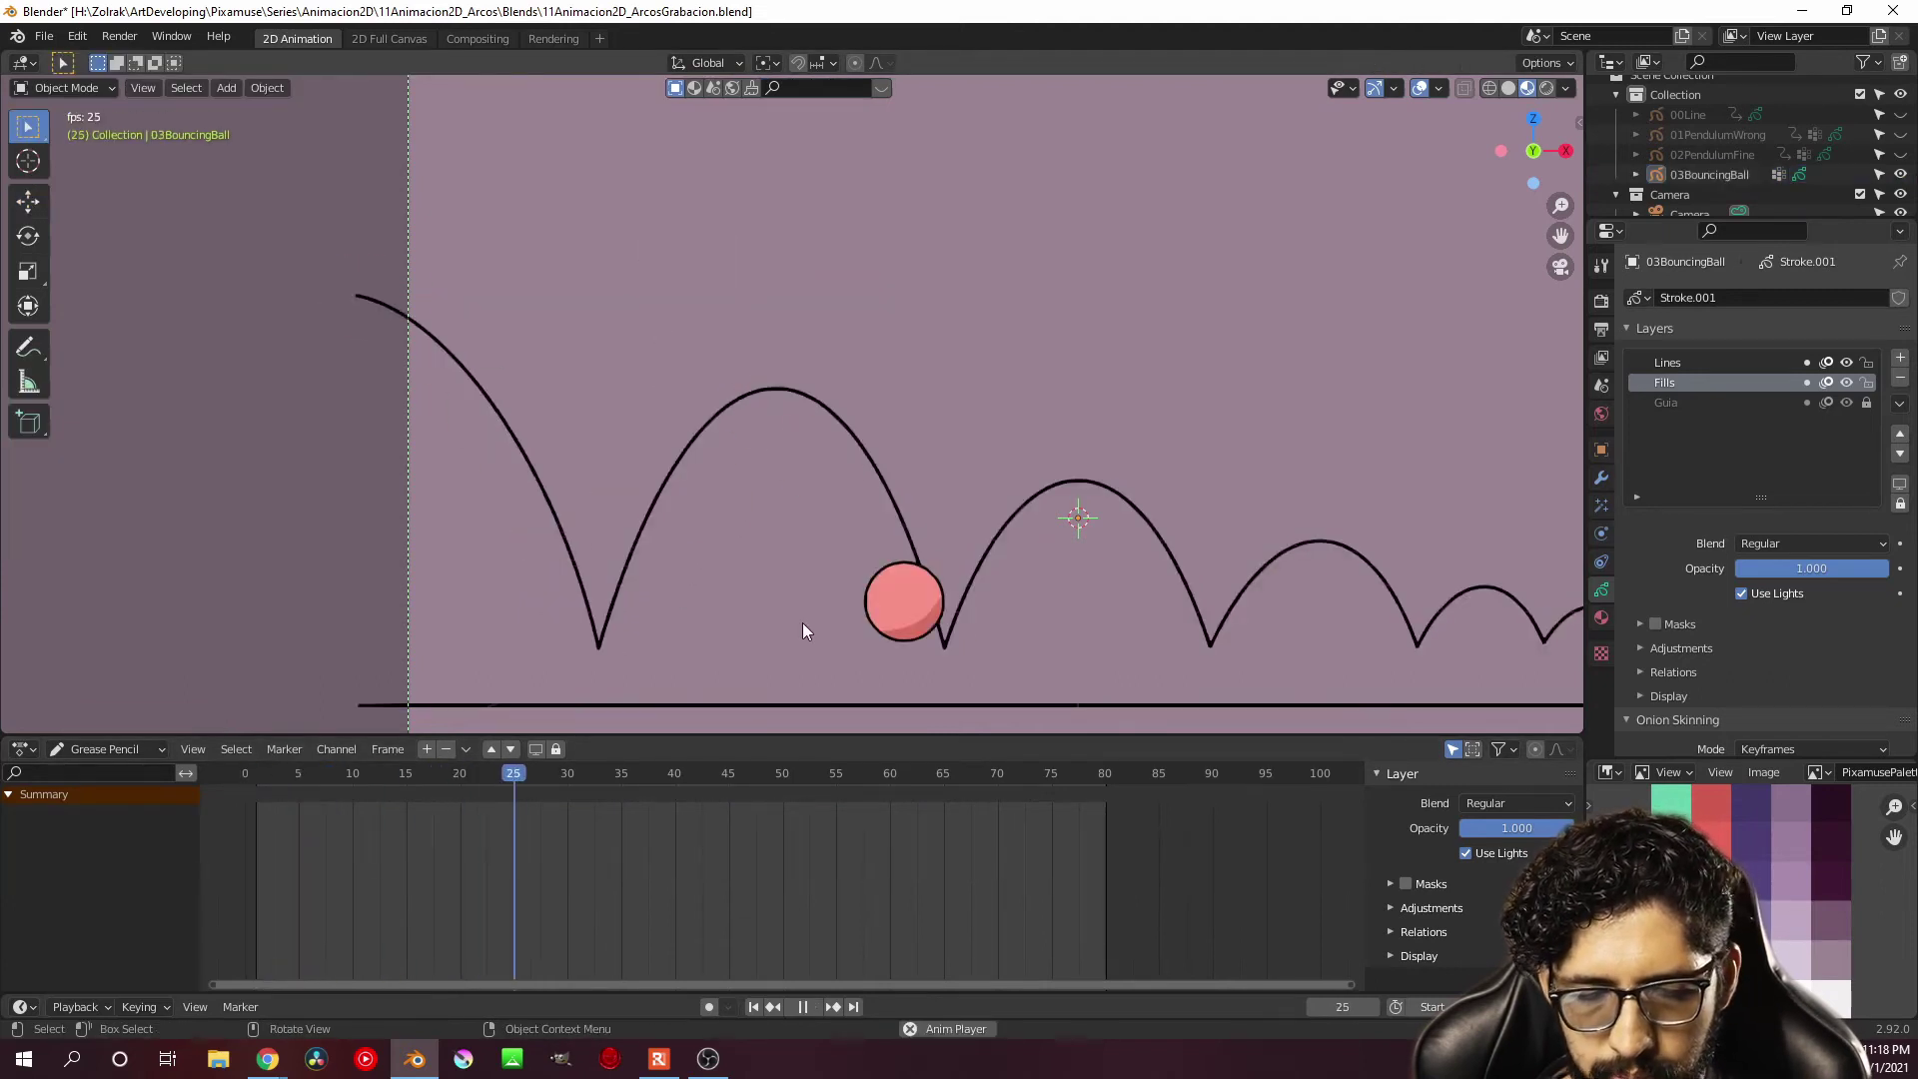
key("space")
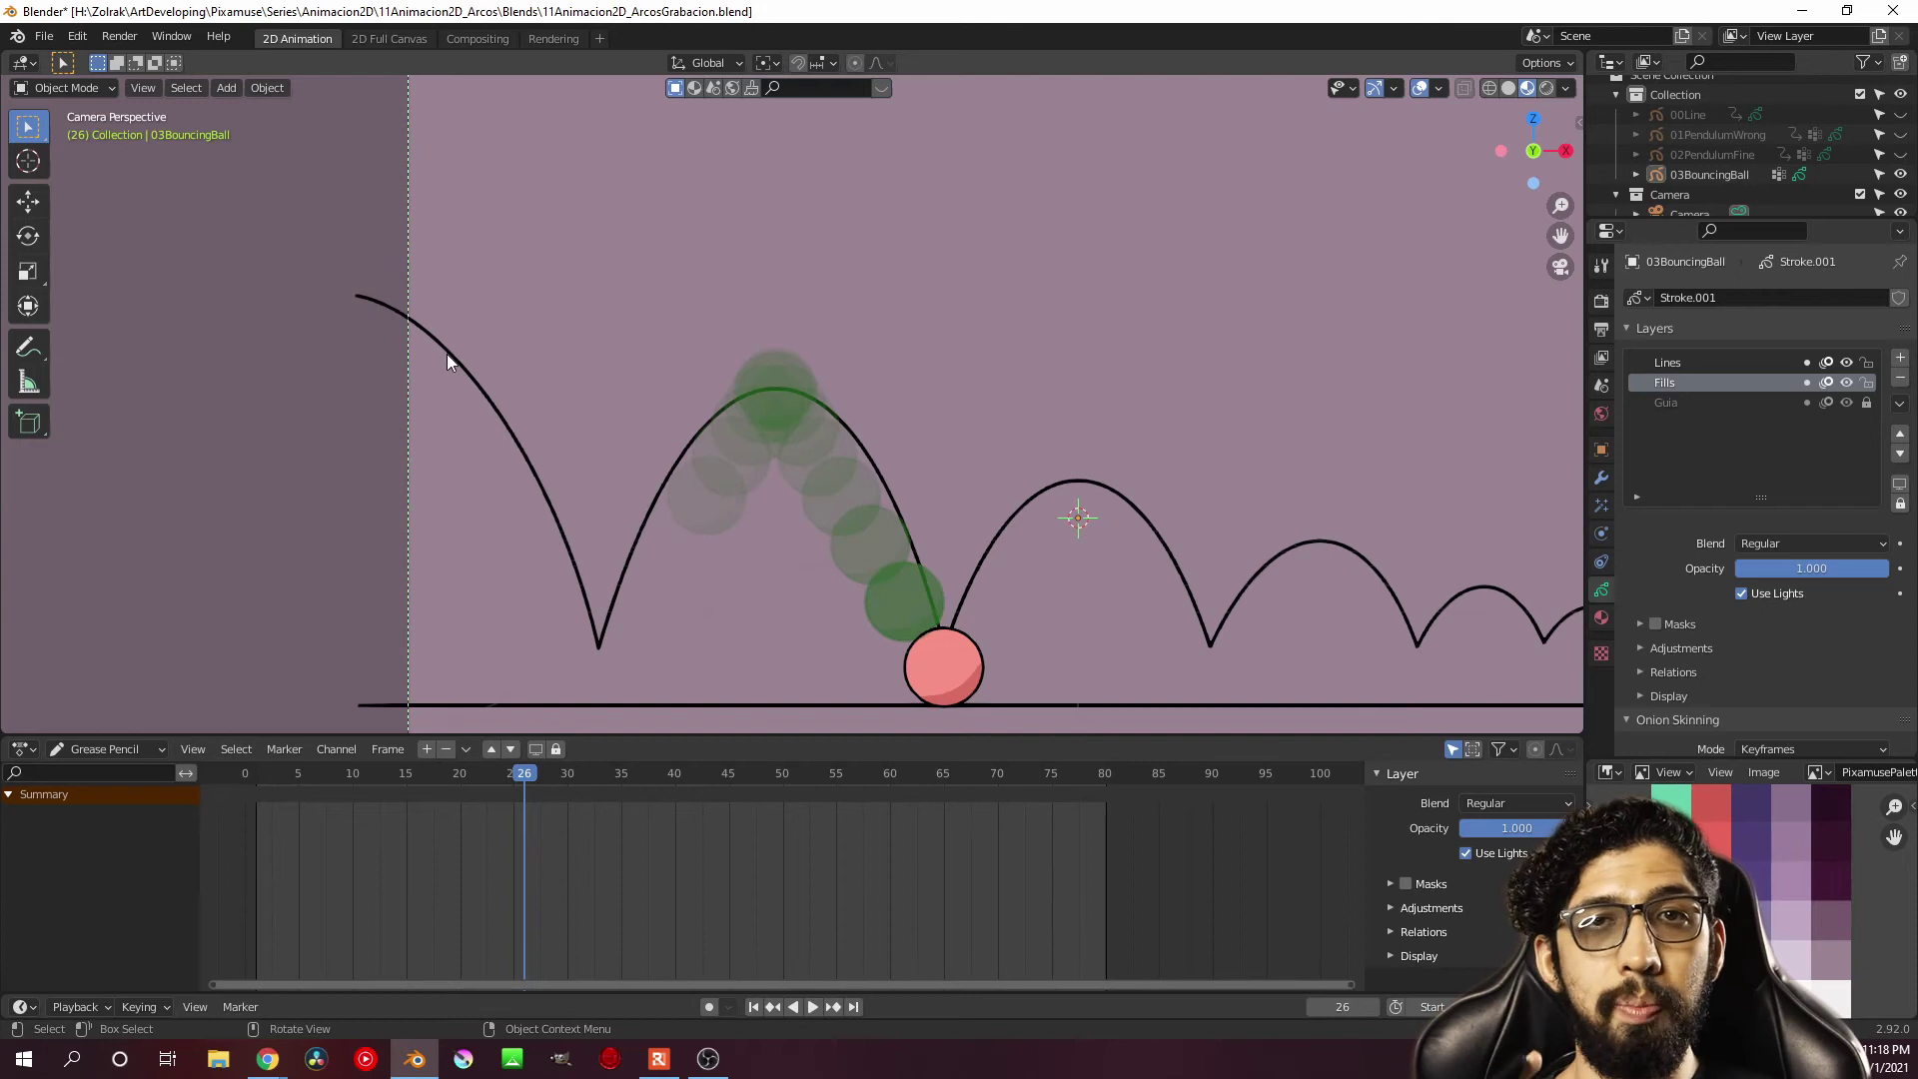
Move the frame-13 and frame-22 balls onto the second bounce arc
left_click(446, 354)
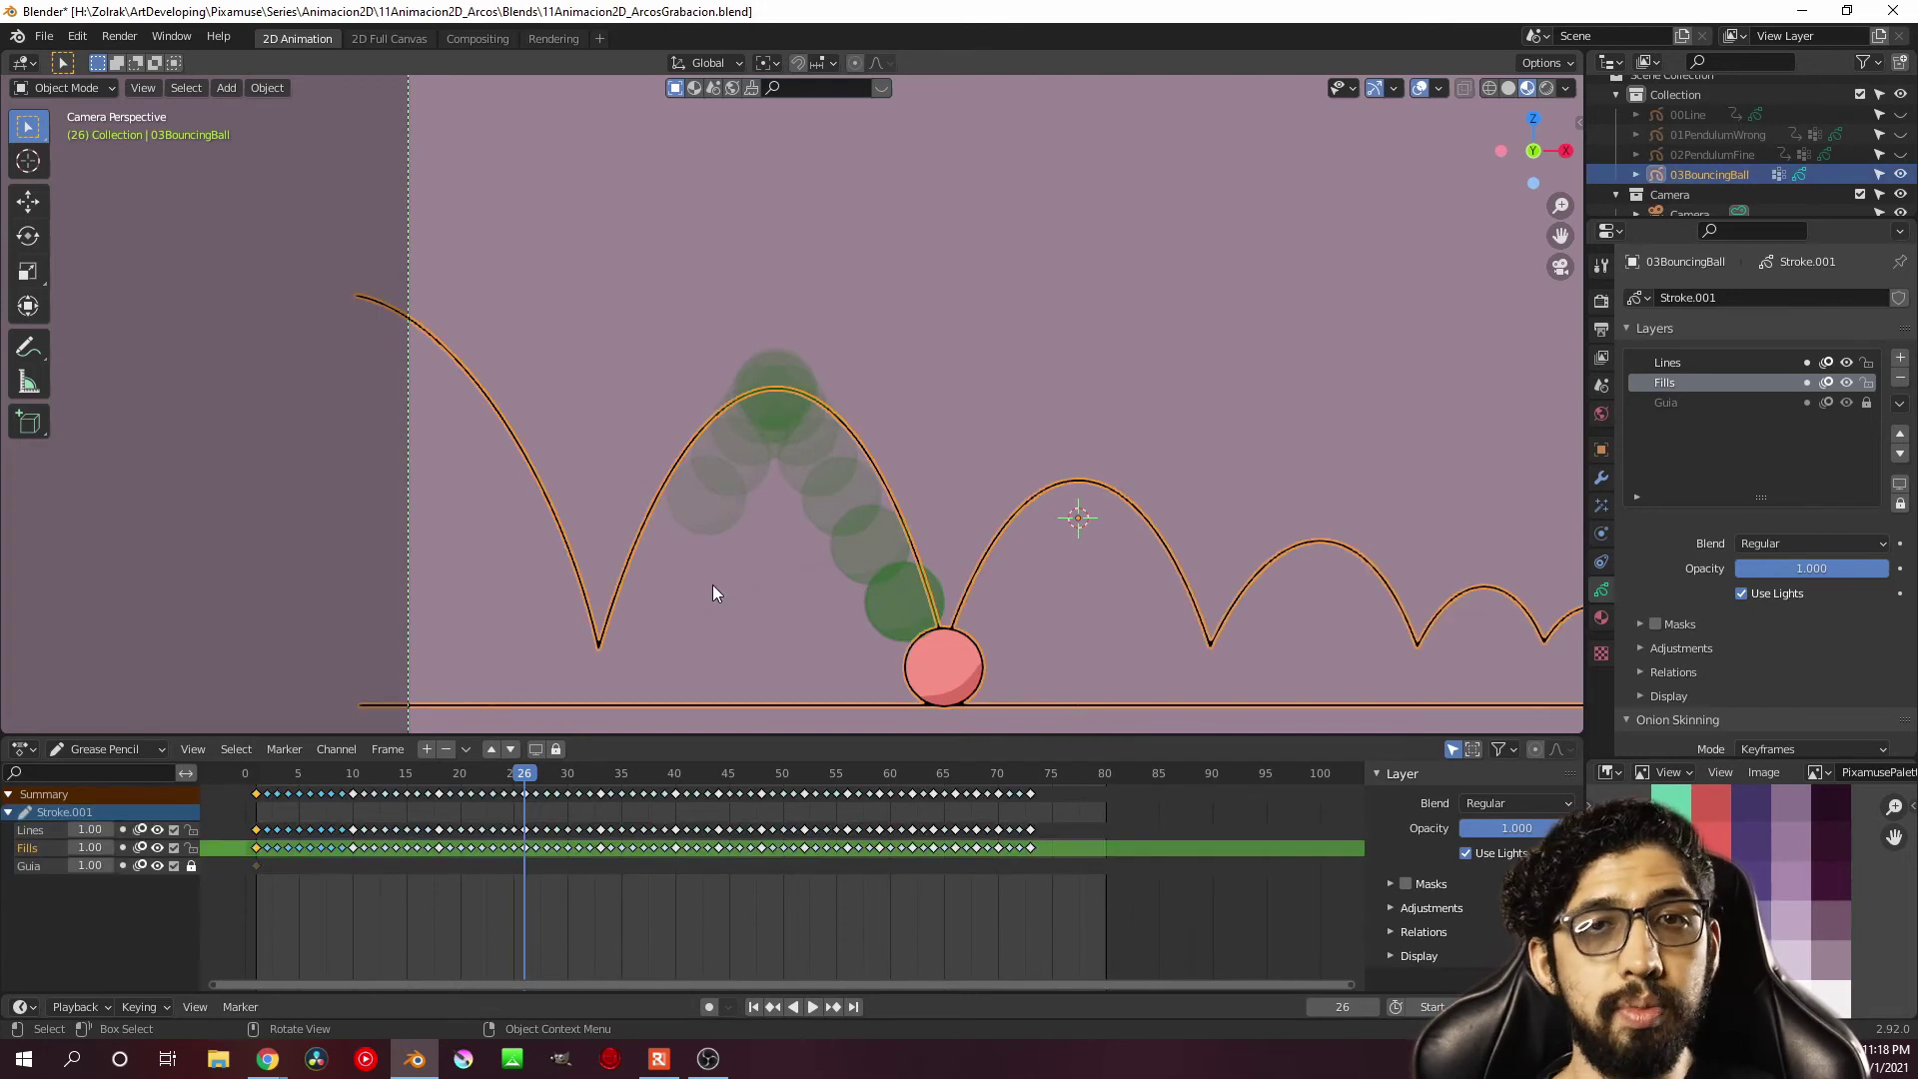
key("ctrl+Tab")
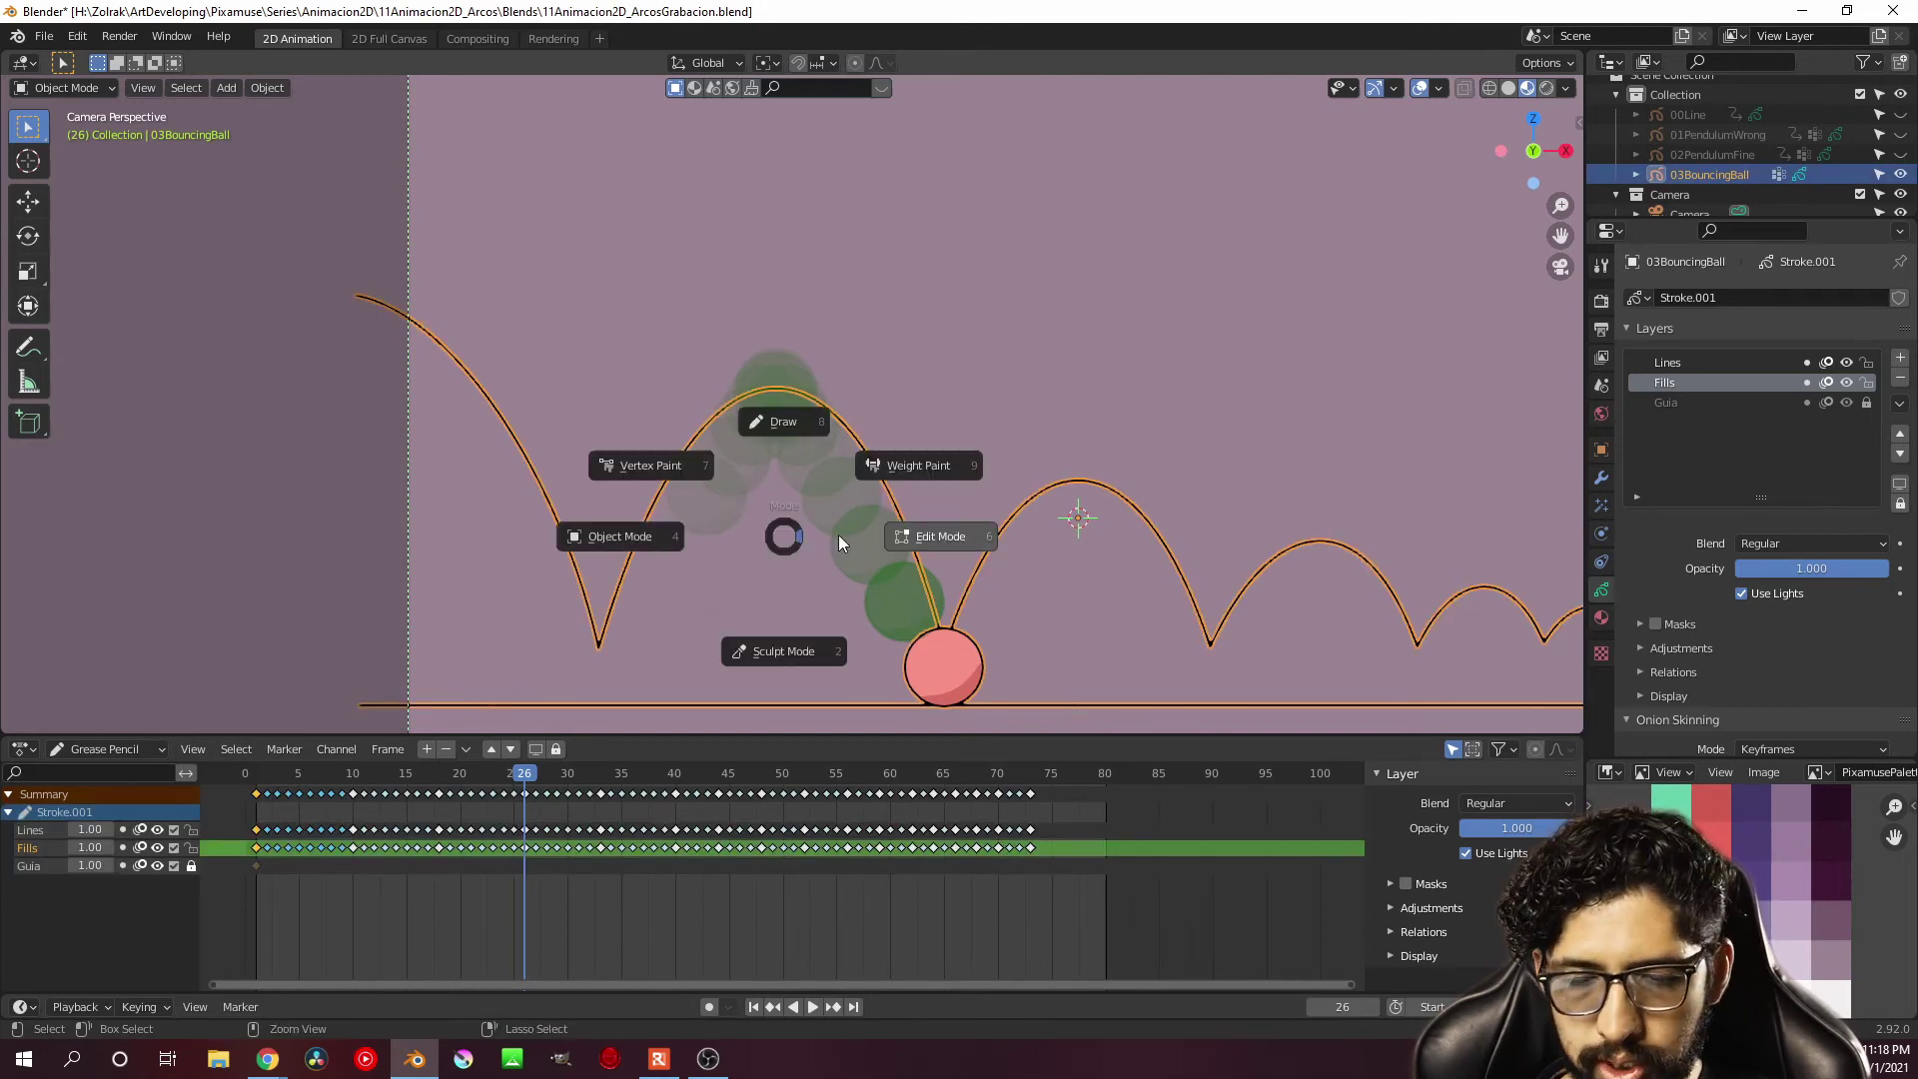
left_click(925, 541)
left_click(363, 819)
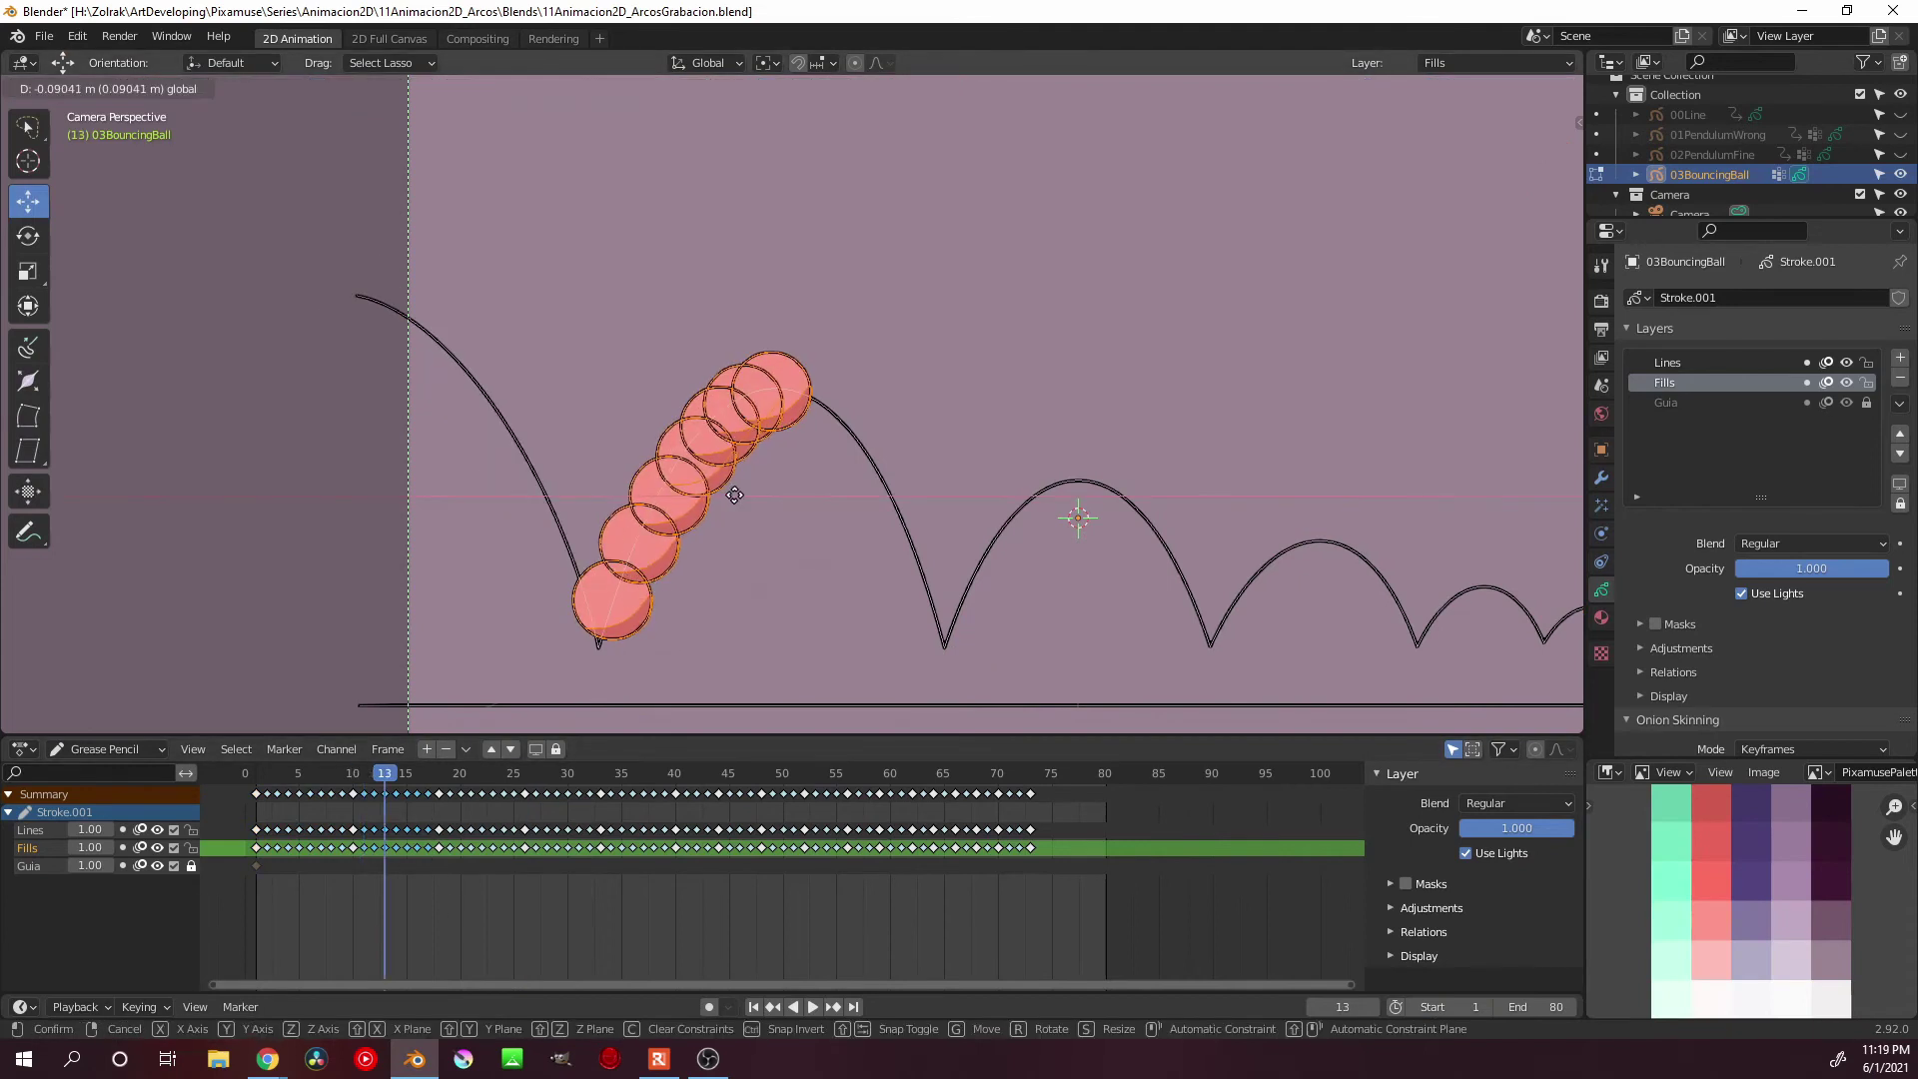
left_click_drag(679, 649, 676, 394)
left_click_drag(384, 773, 481, 772)
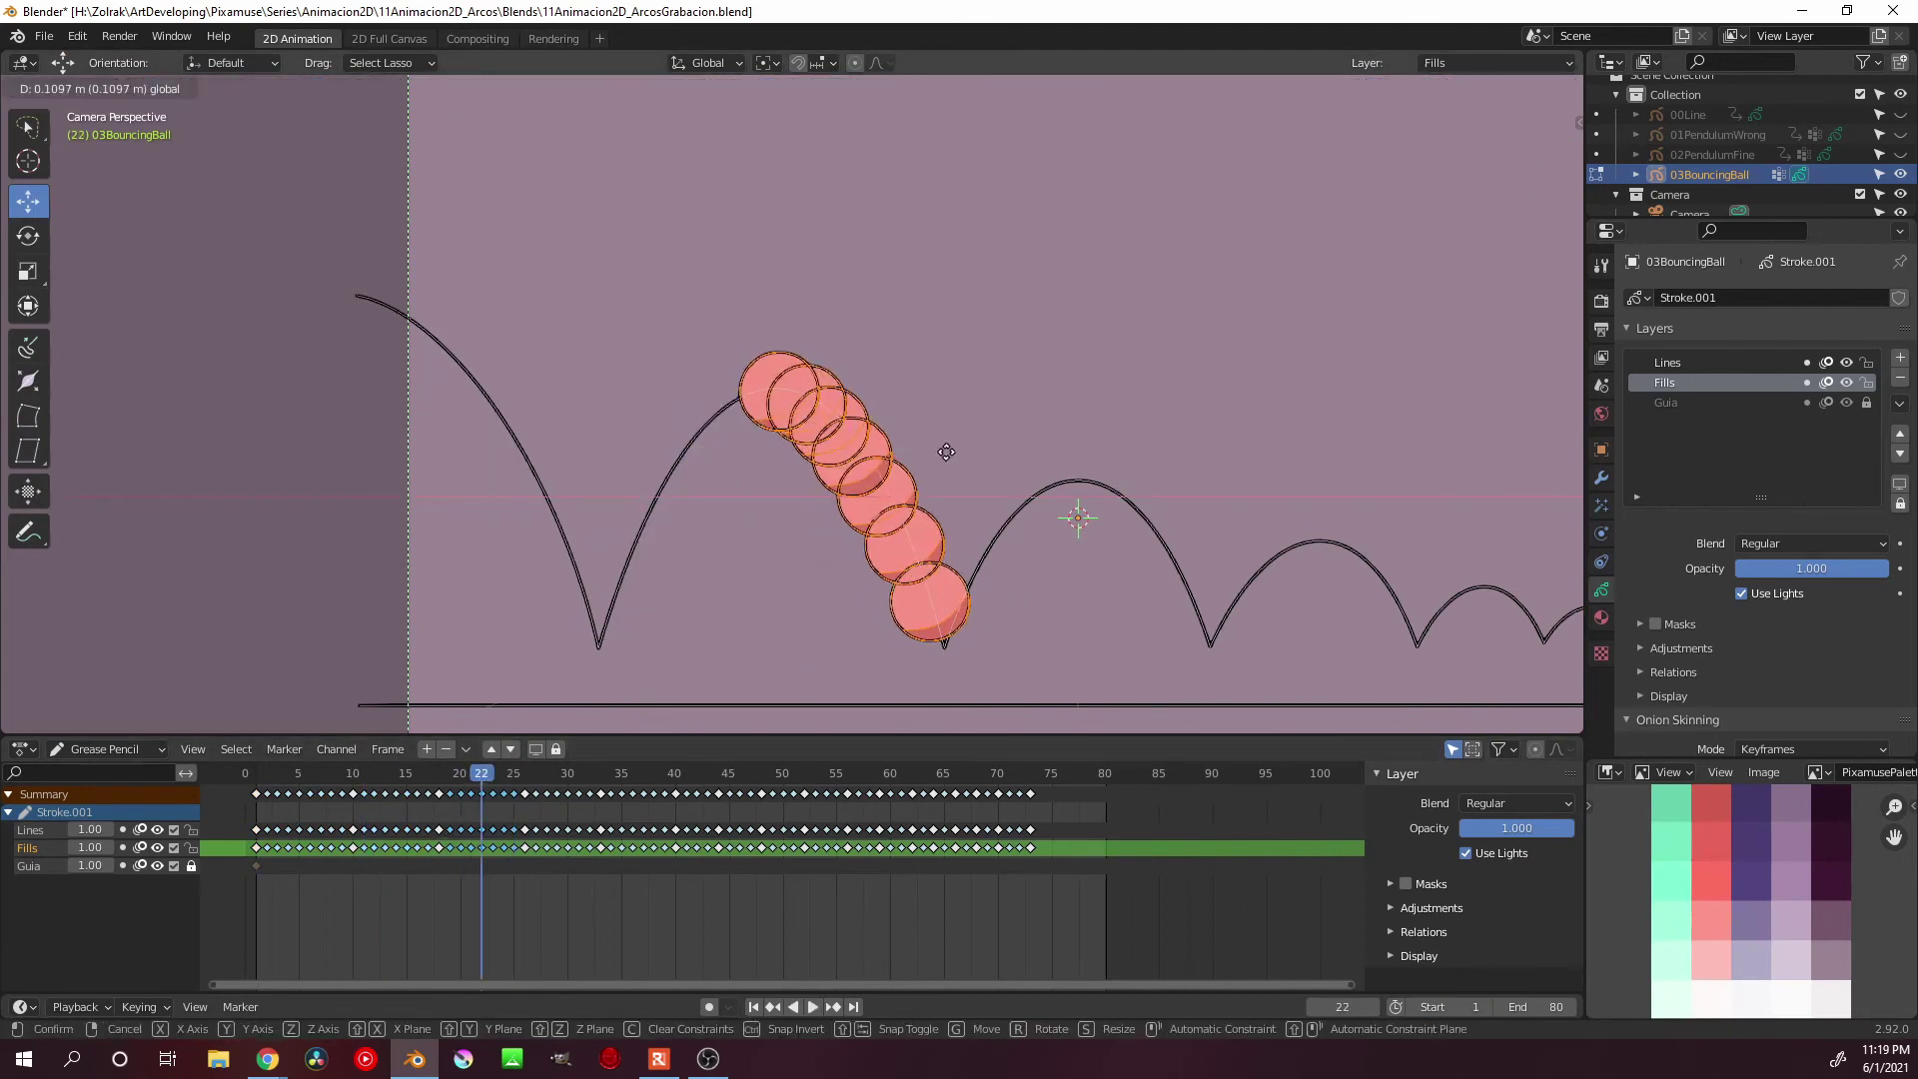
Move the frame-36 ball onto the third arc and the frame-54 ball onto the fourth
key("Right")
key("Right")
key("Right")
key("Right")
key("Right")
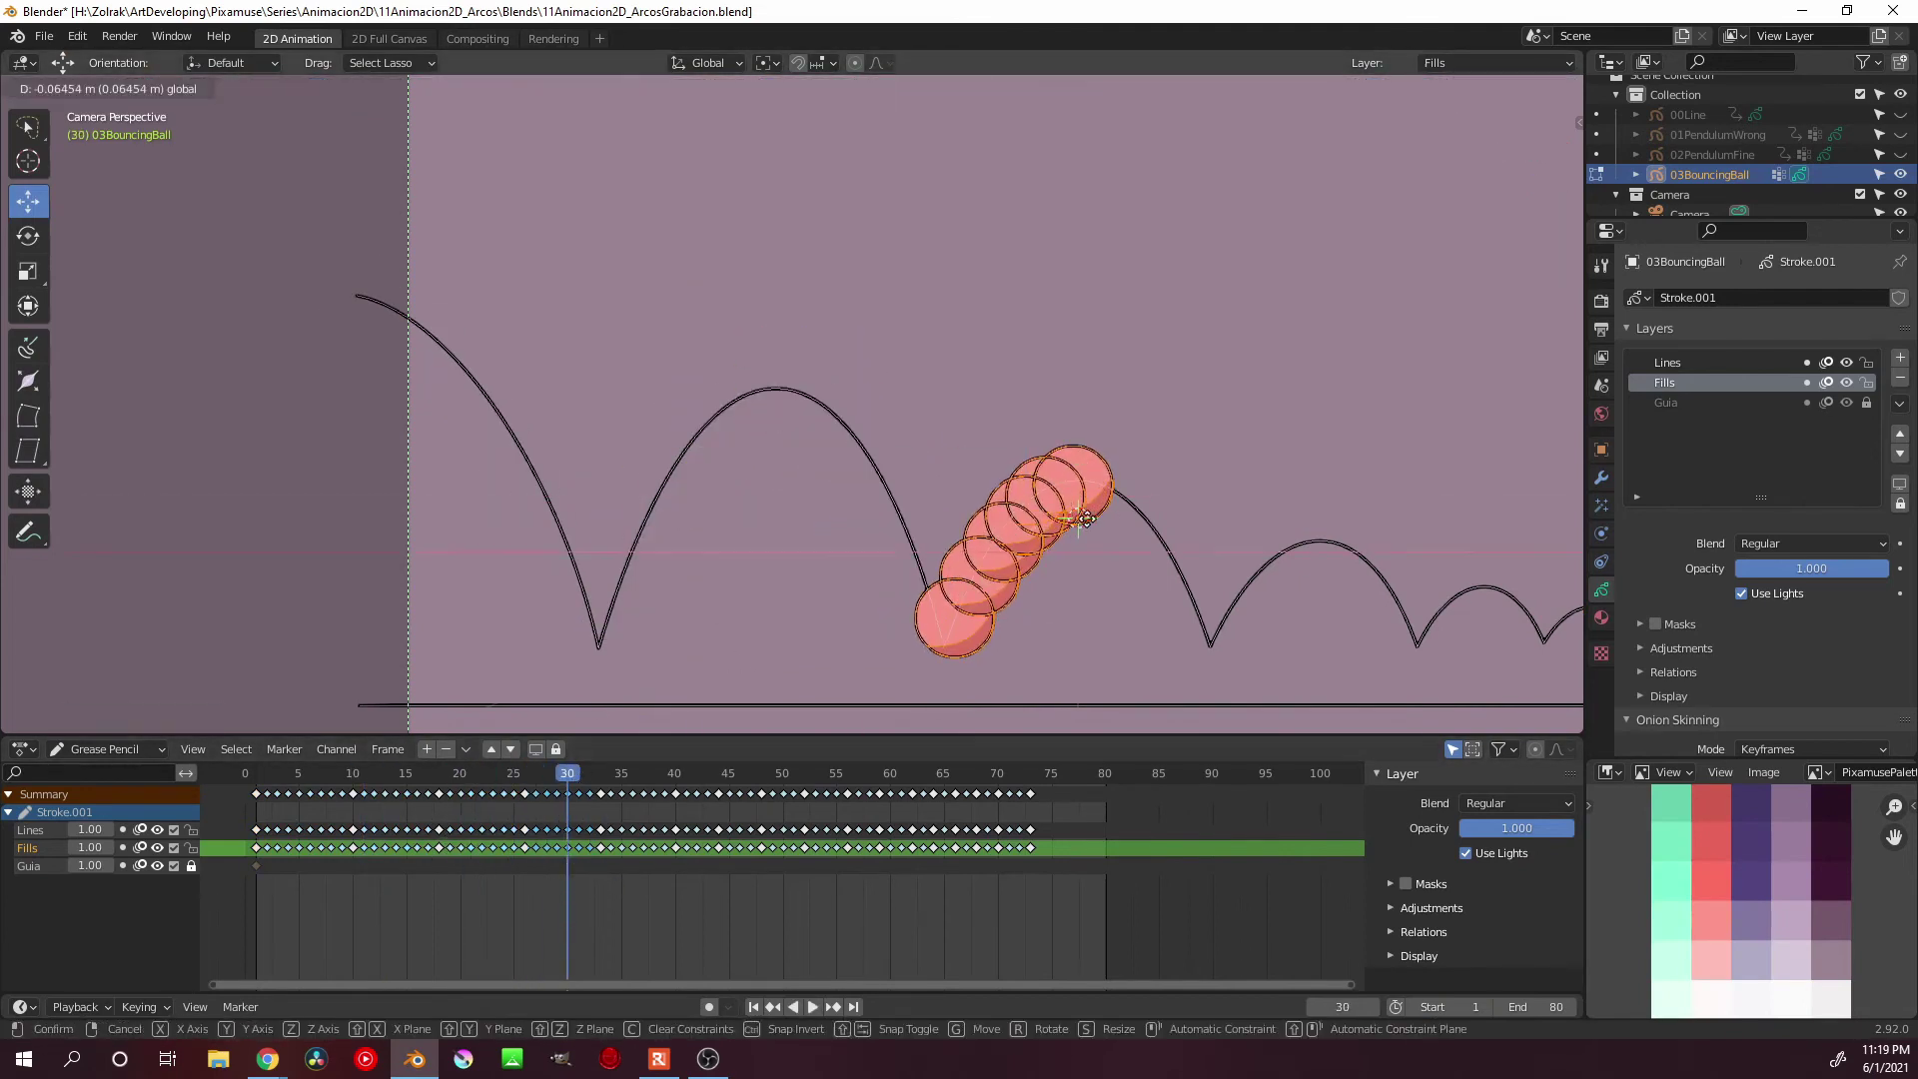
key("Right")
left_click(549, 866)
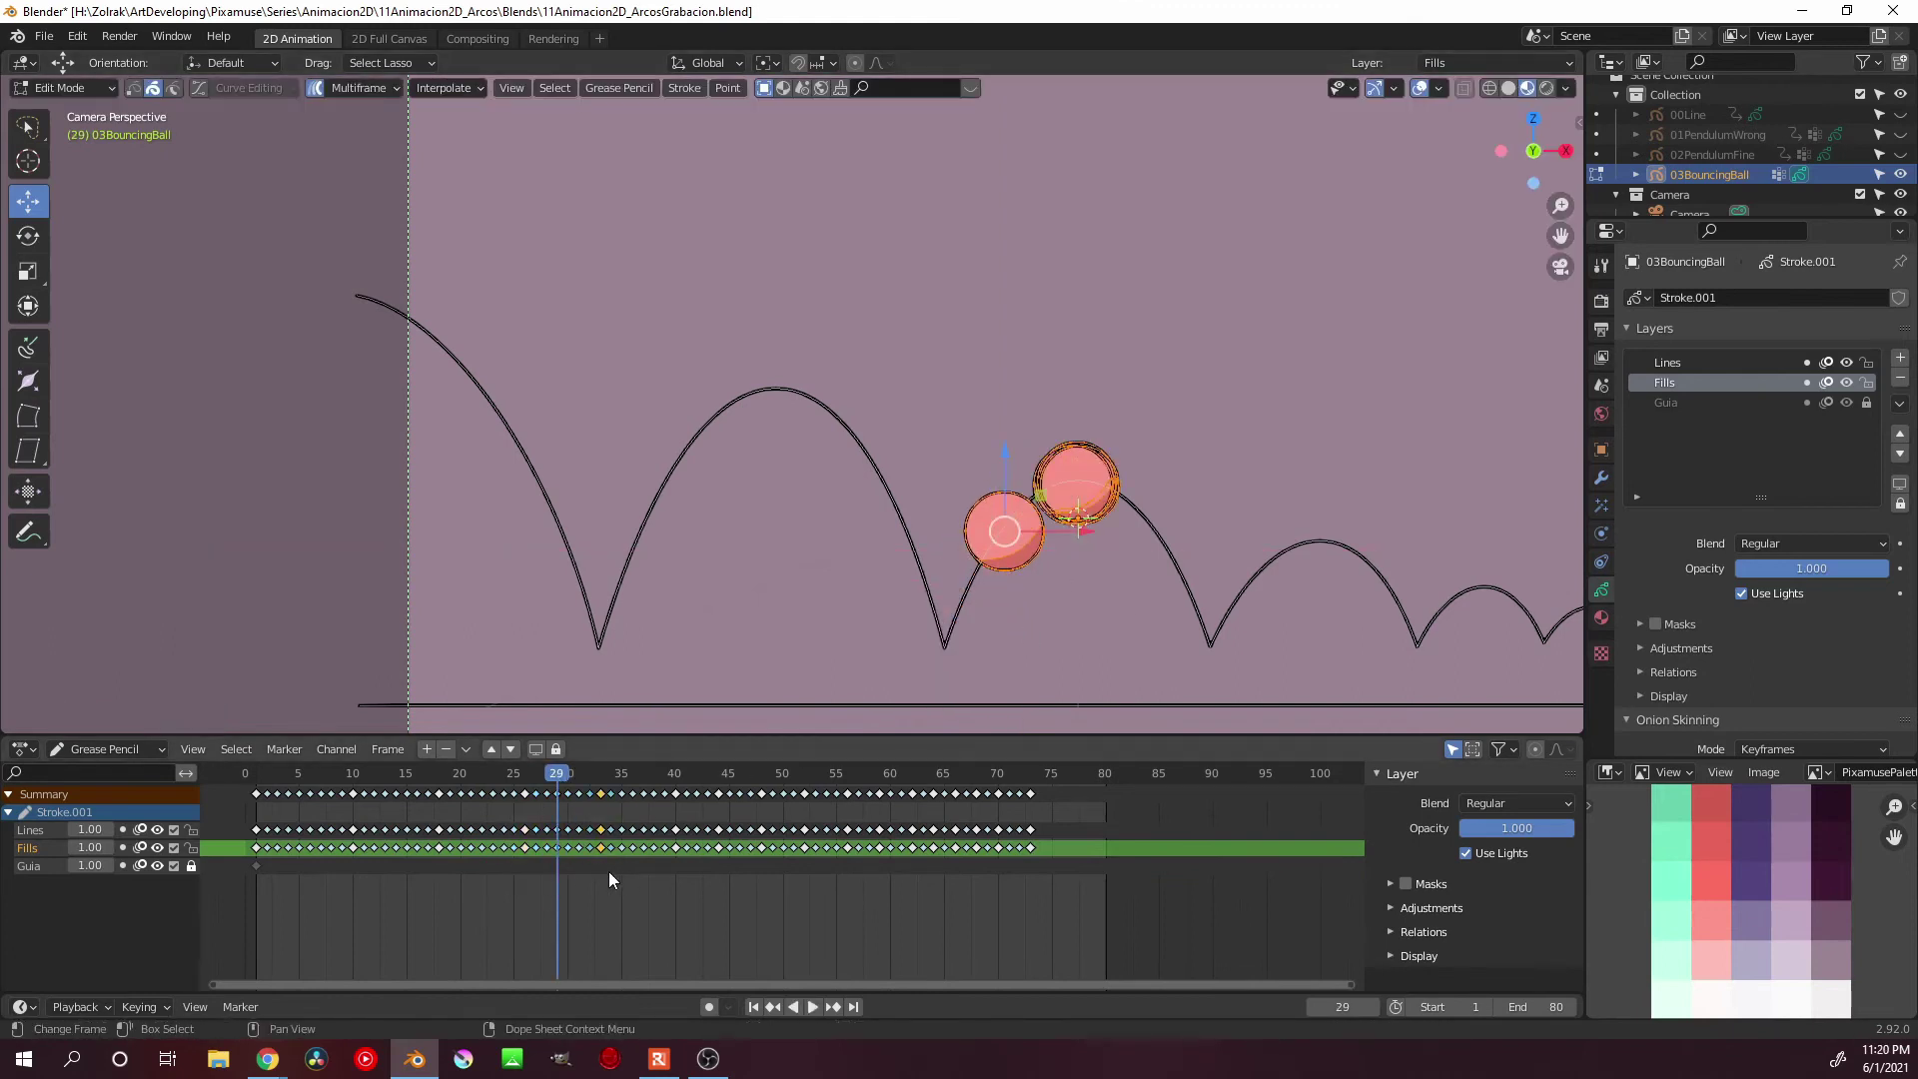
key("Right")
key("Right")
key("Right")
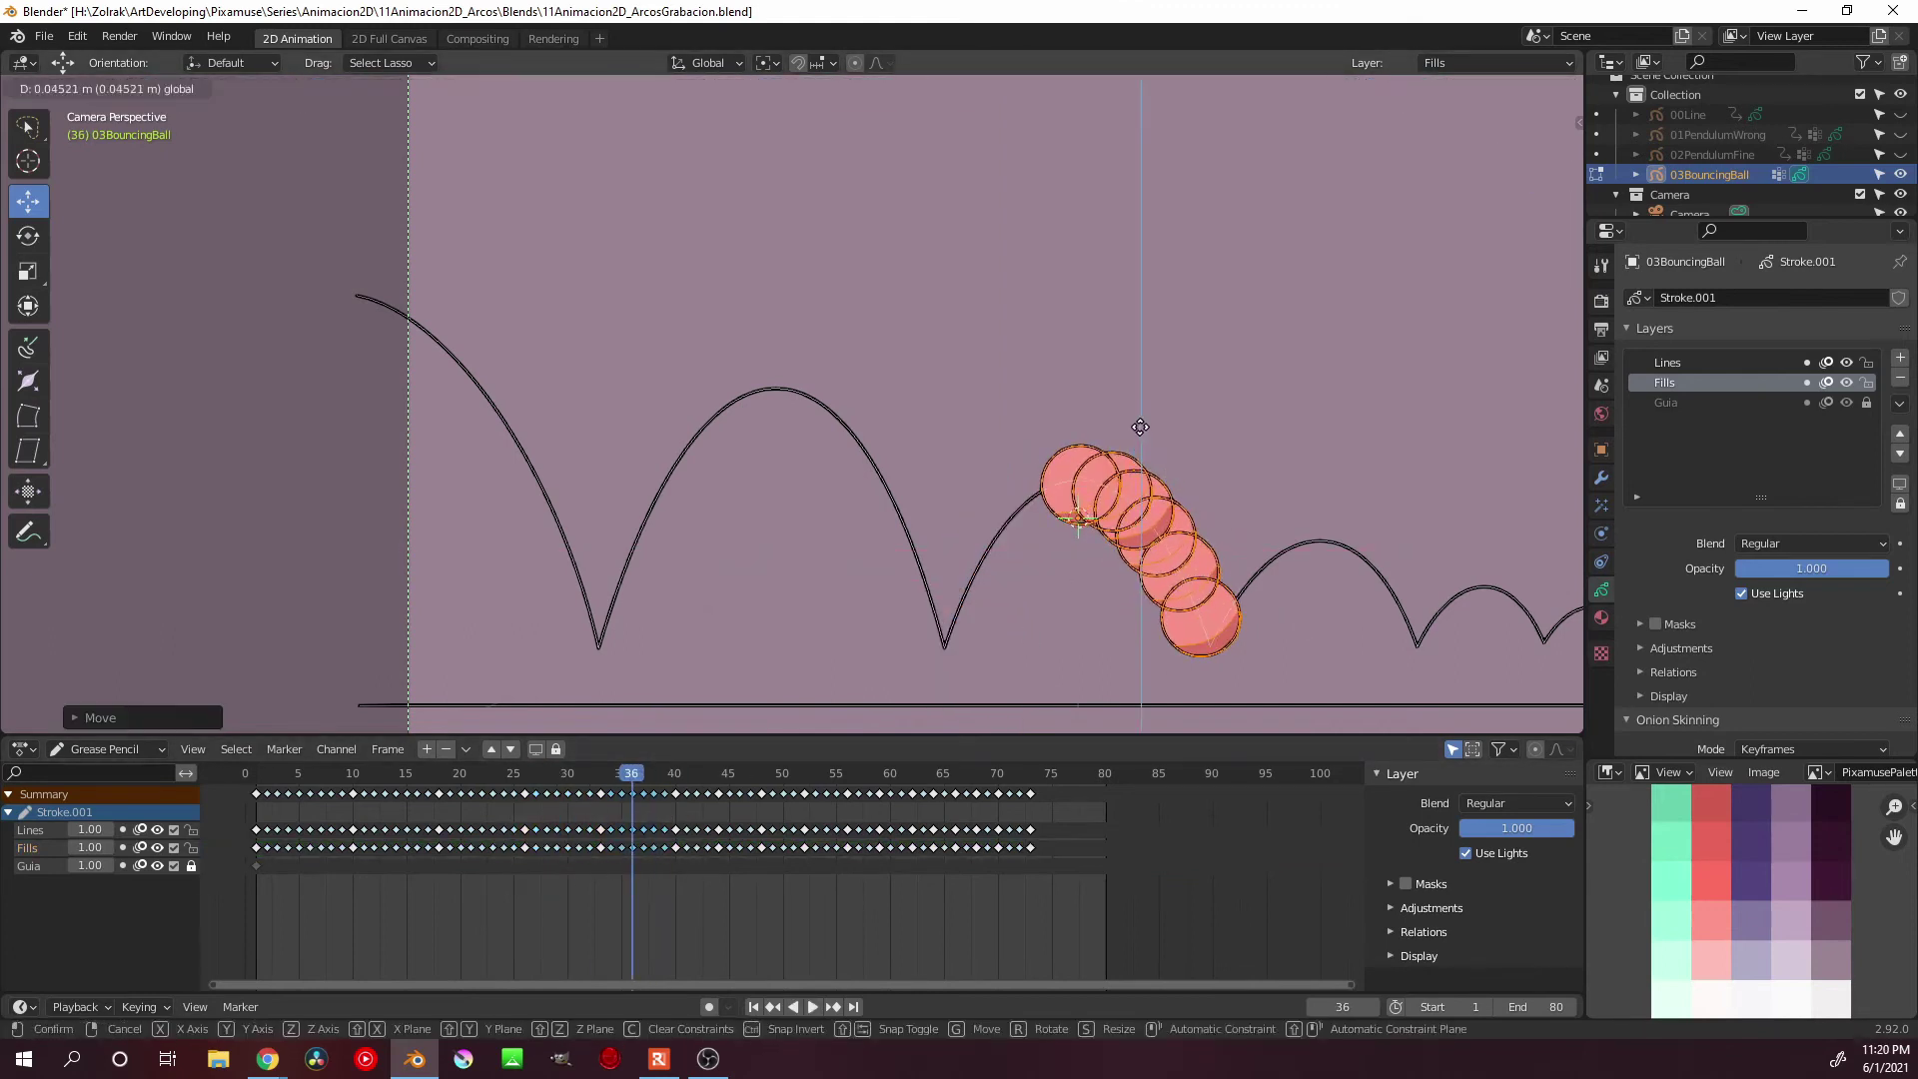
left_click_drag(676, 812, 707, 861)
key("Right")
key("Right")
key("Right")
key("Right")
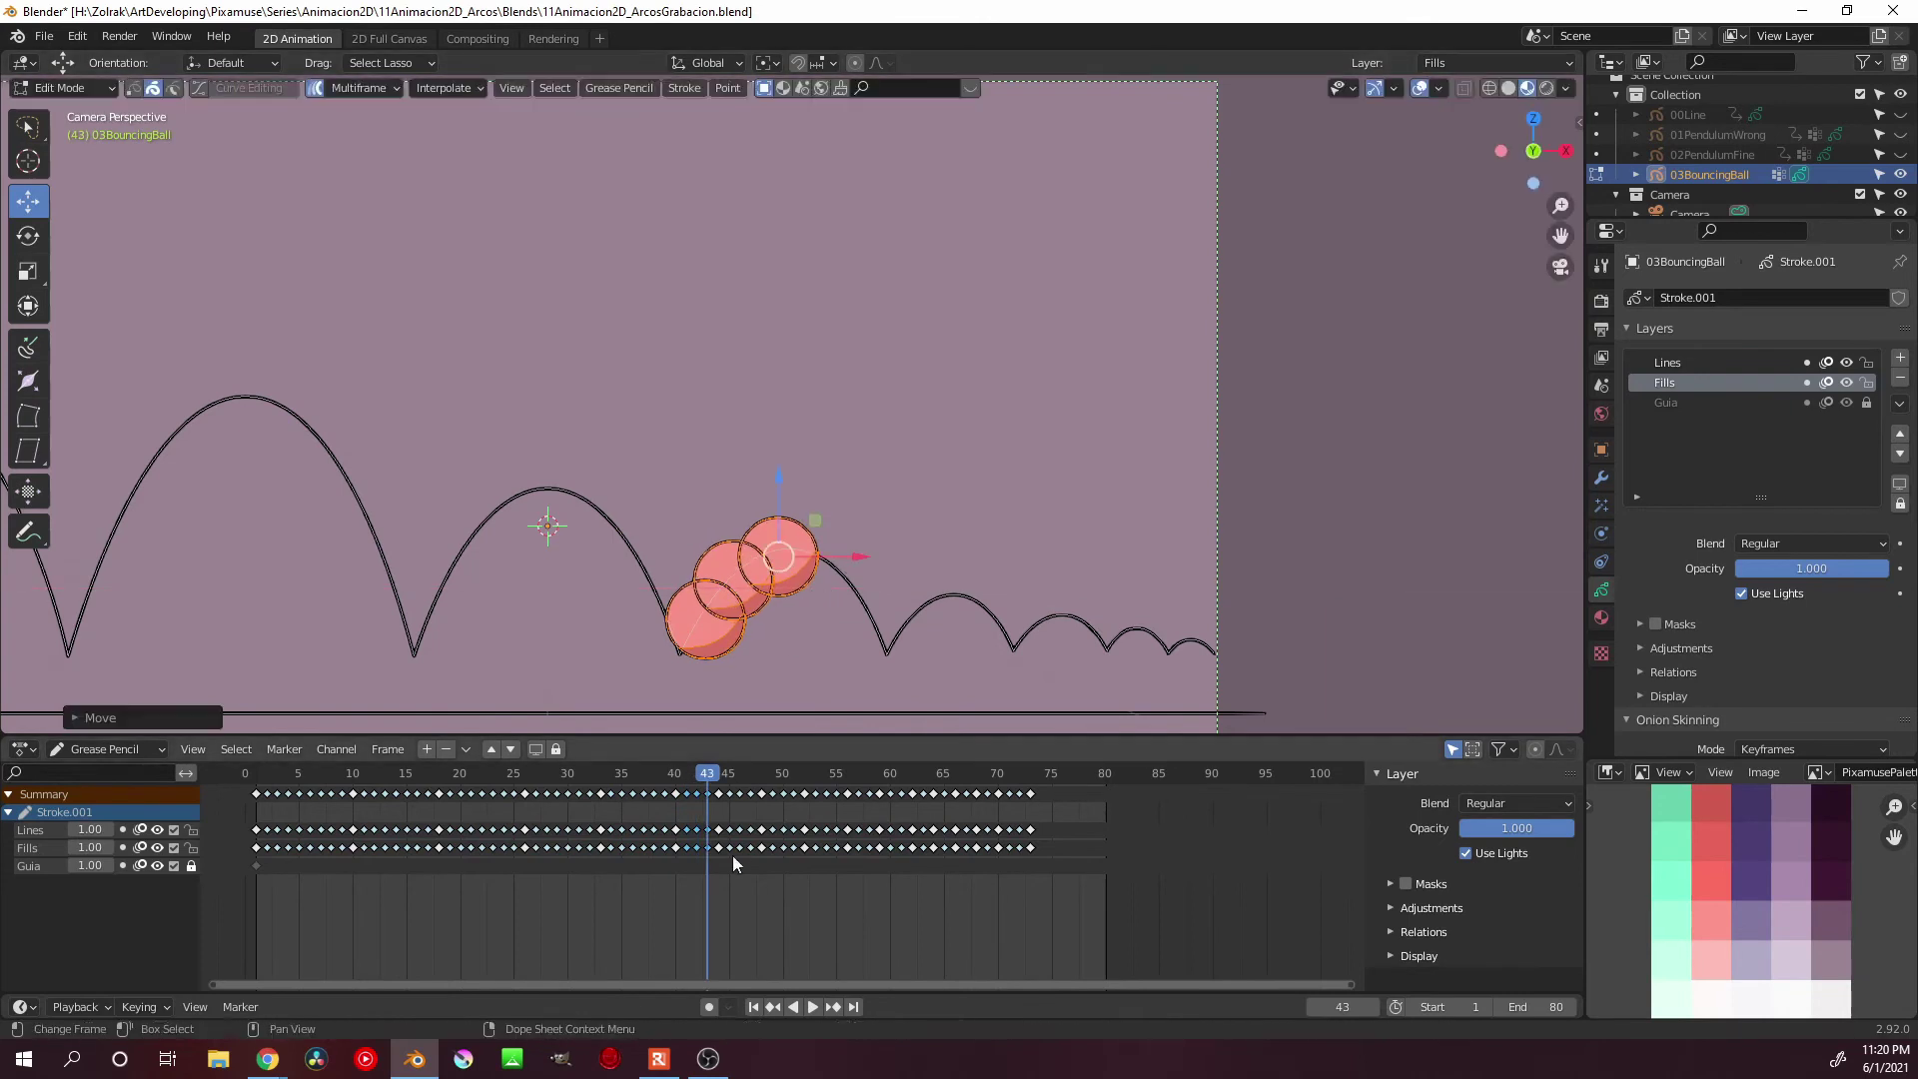
key("Right")
key("Right")
key("Right")
key("Right")
key("Right")
left_click(793, 861)
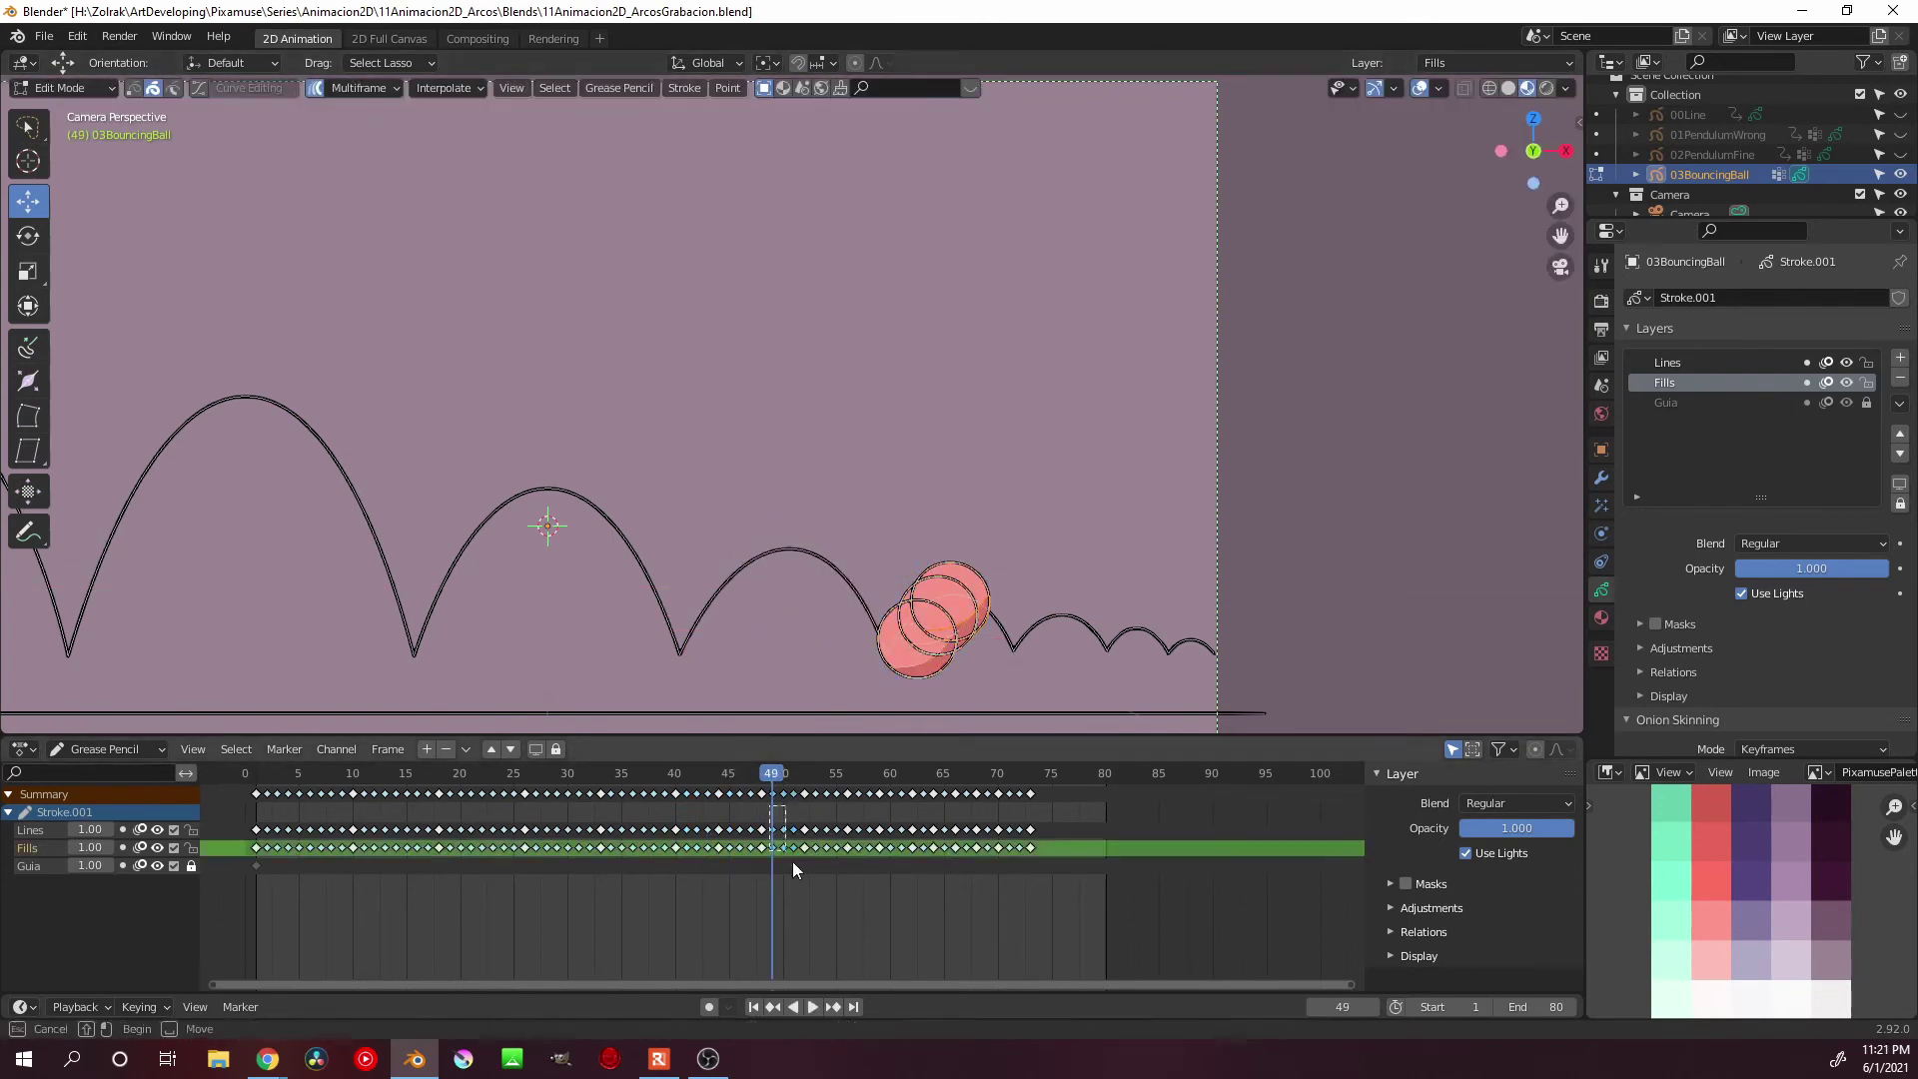
left_click(968, 657)
left_click_drag(782, 779, 831, 783)
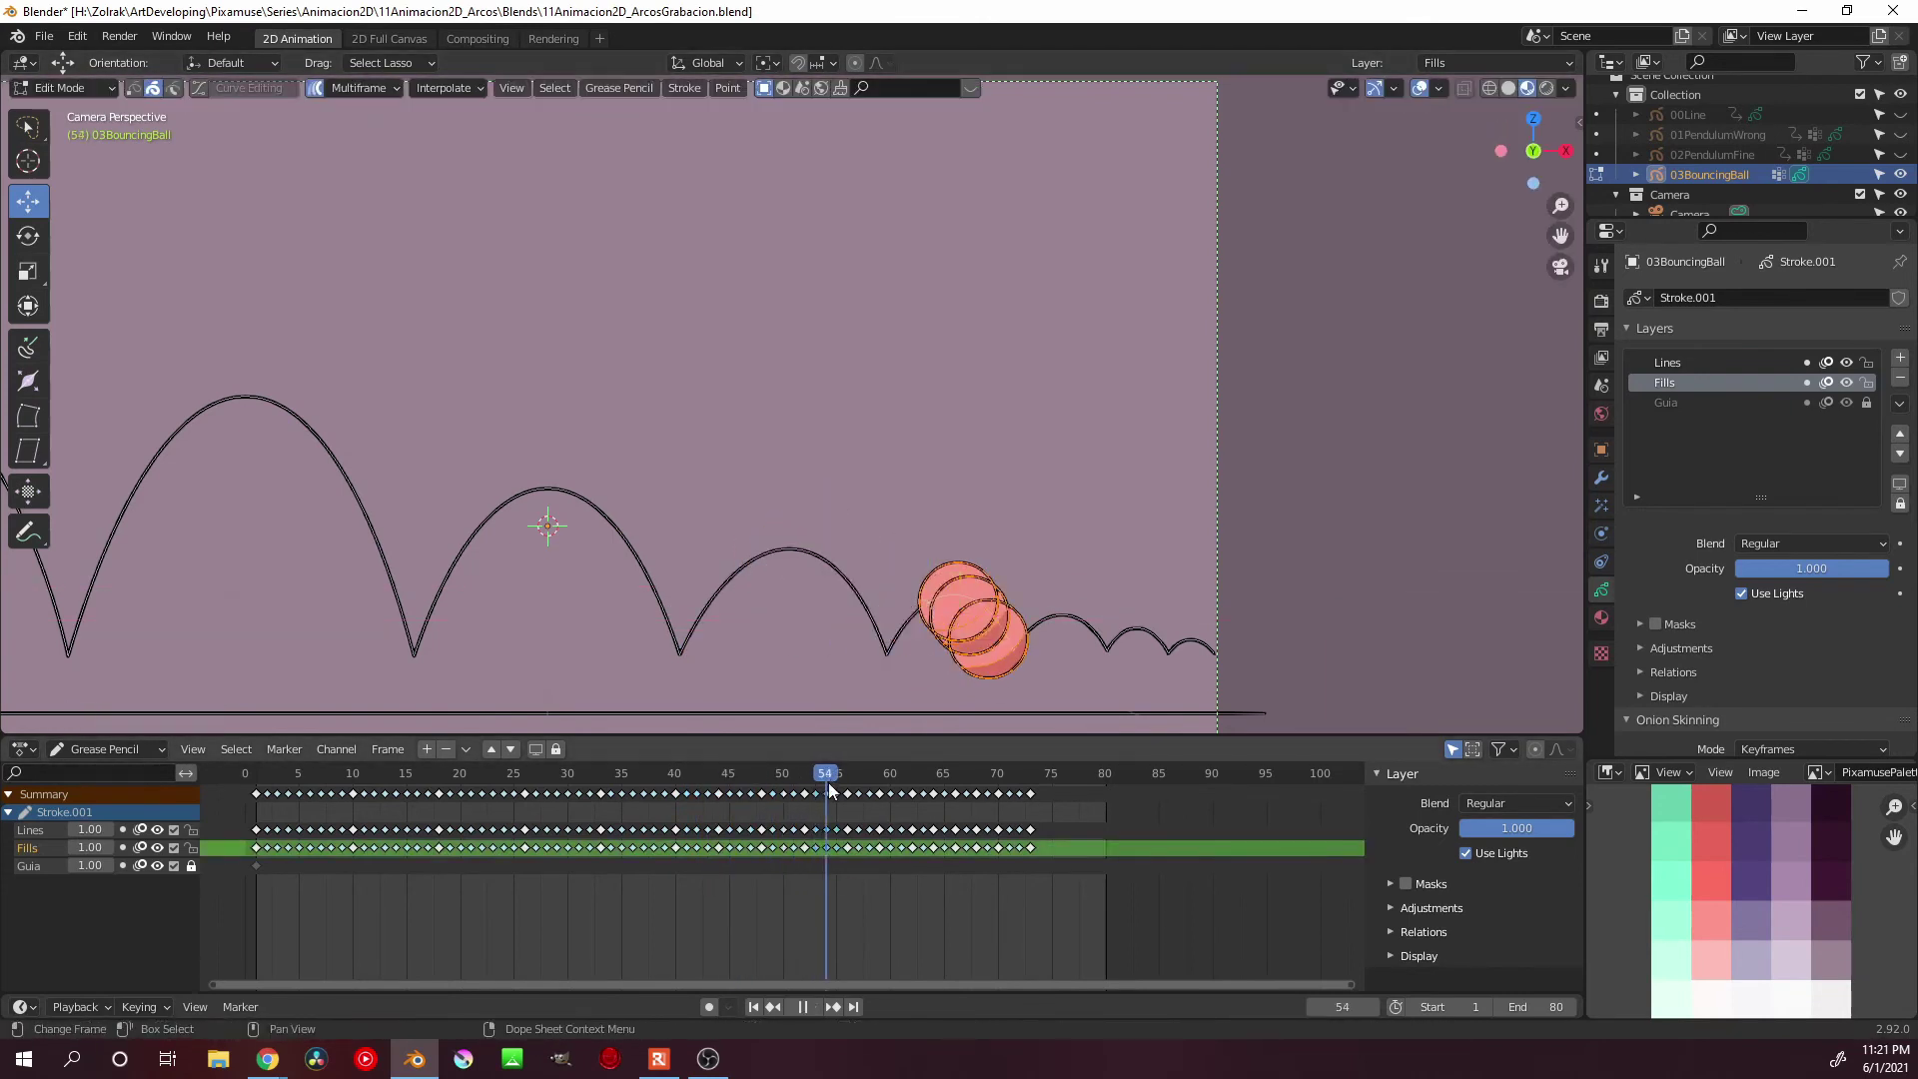
Reposition the later ball poses through frame 67, save the file and play back
key("Right")
key("Right")
key("Right")
key("Right")
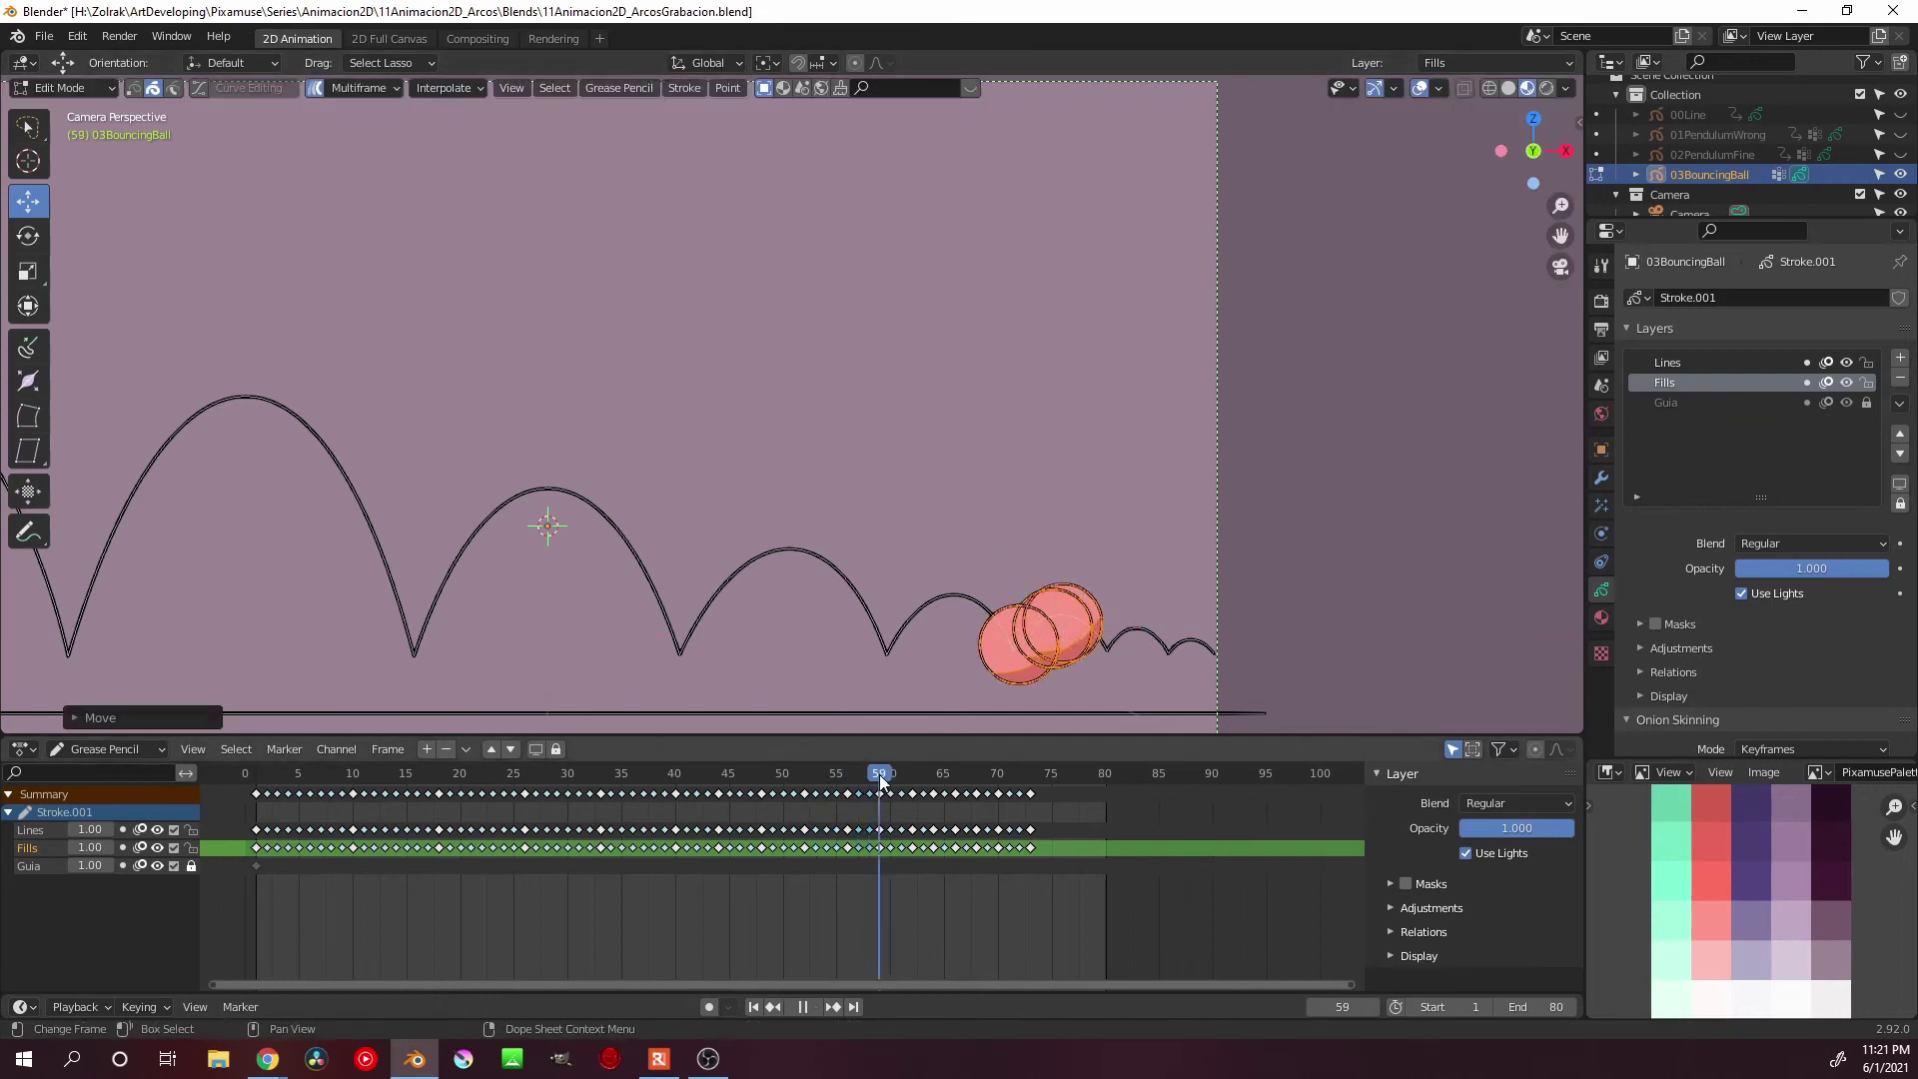
key("g")
key("Right")
key("Right")
key("Right")
key("Right")
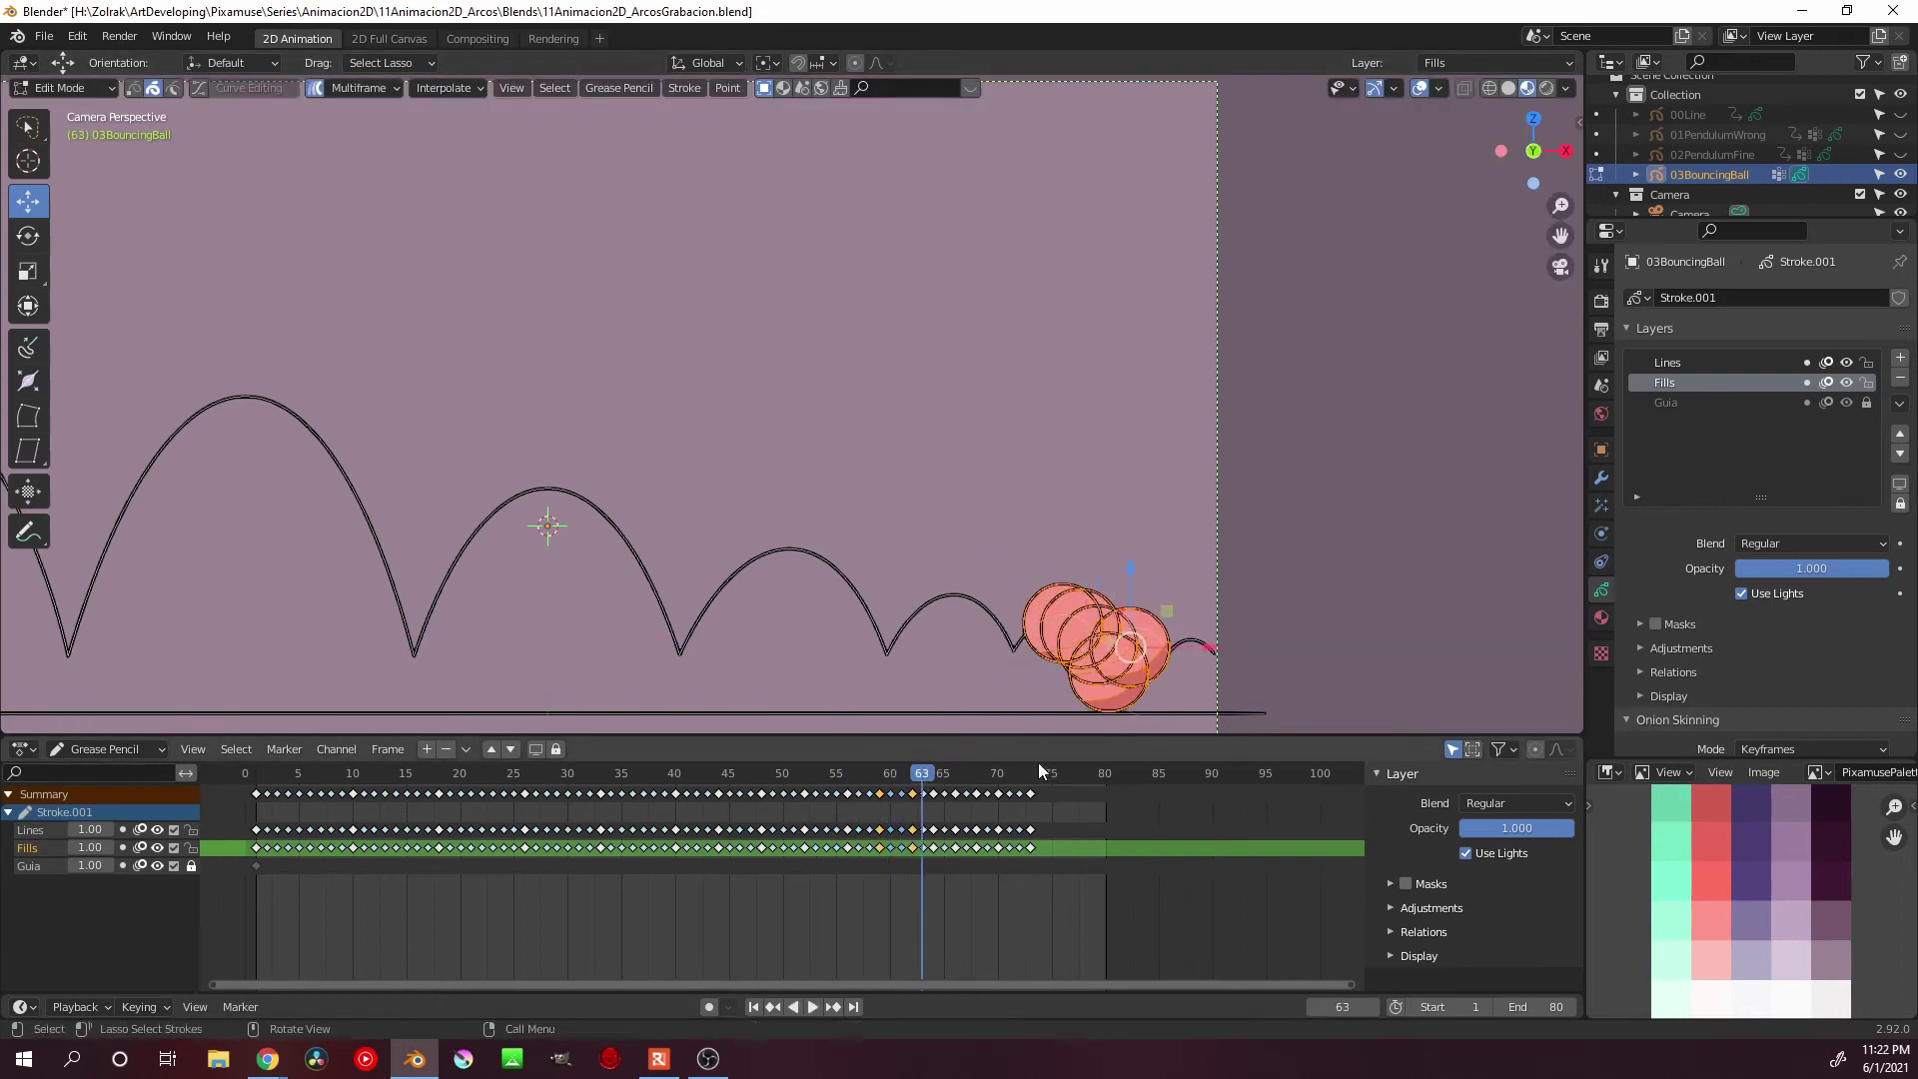
key("Right")
key("Right")
key("Right")
key("Right")
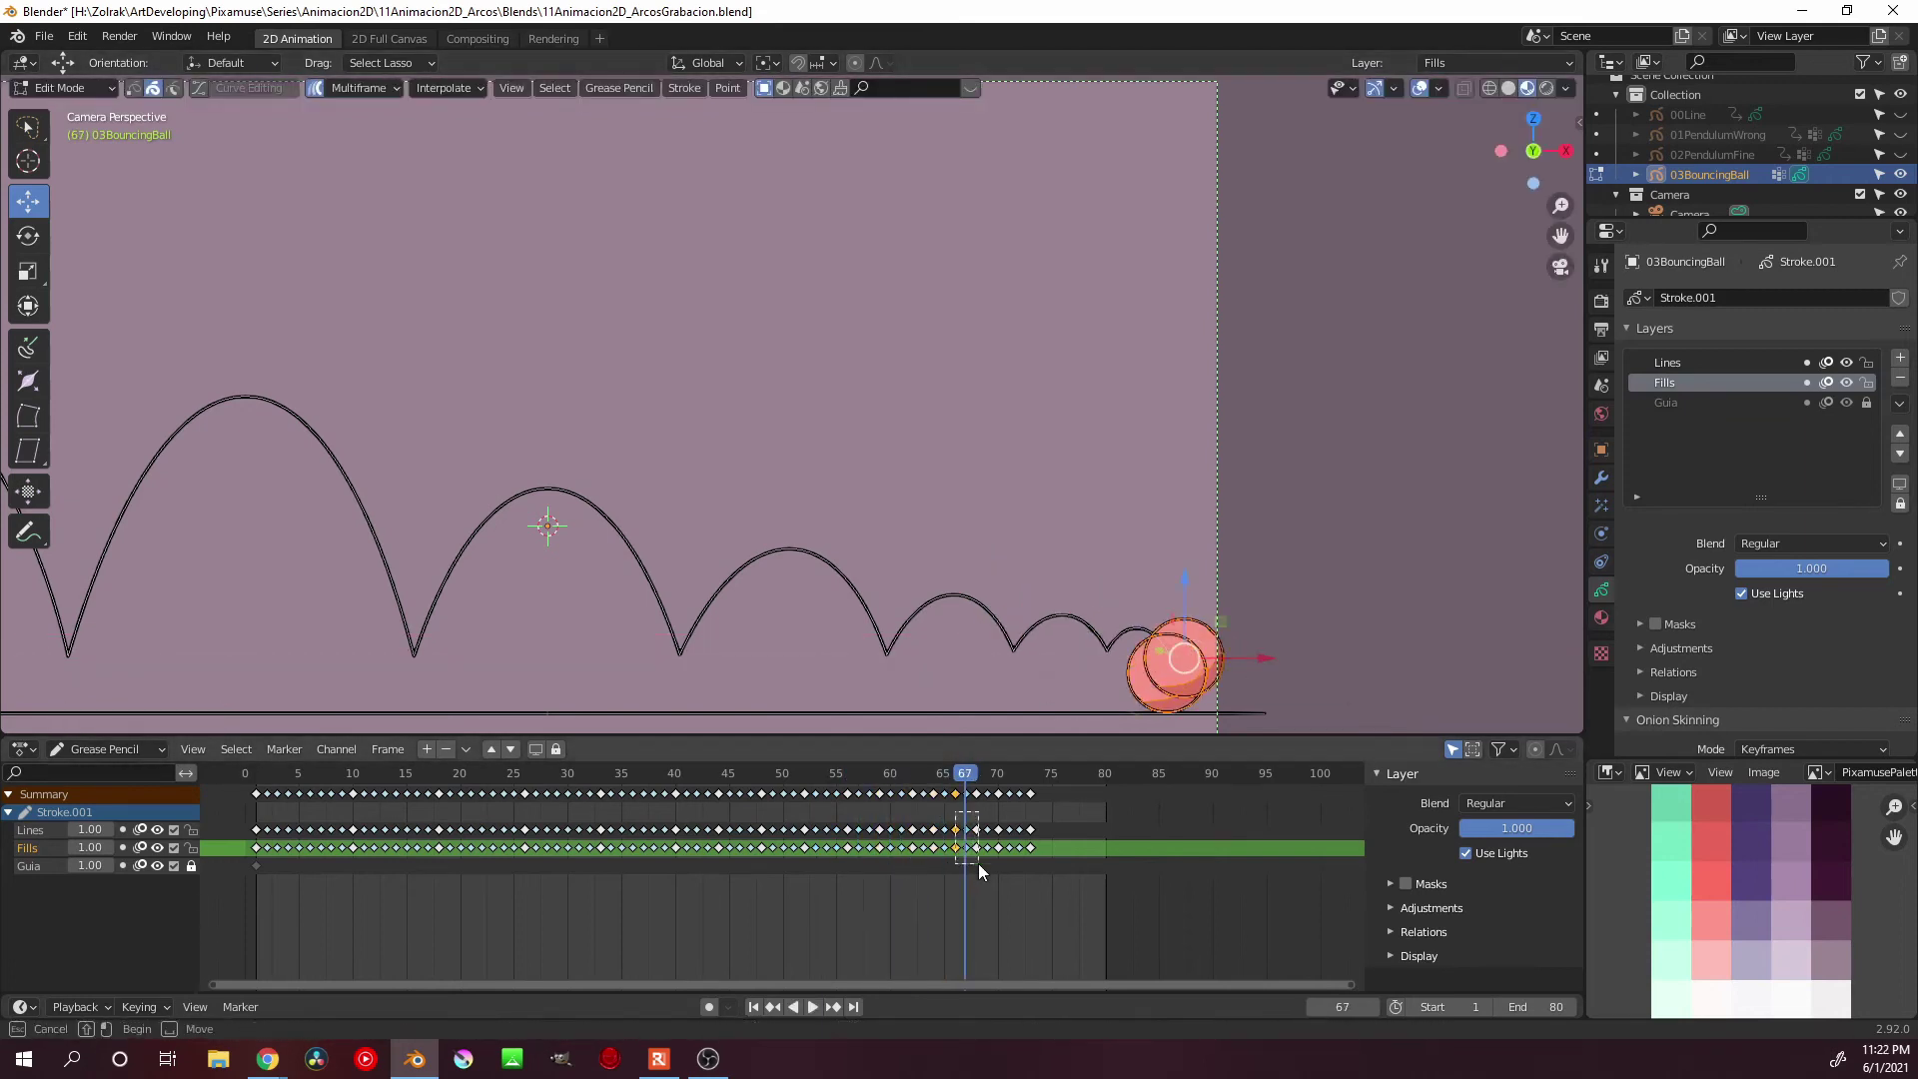
key("Right")
left_click(1237, 662)
key("space")
key("Home")
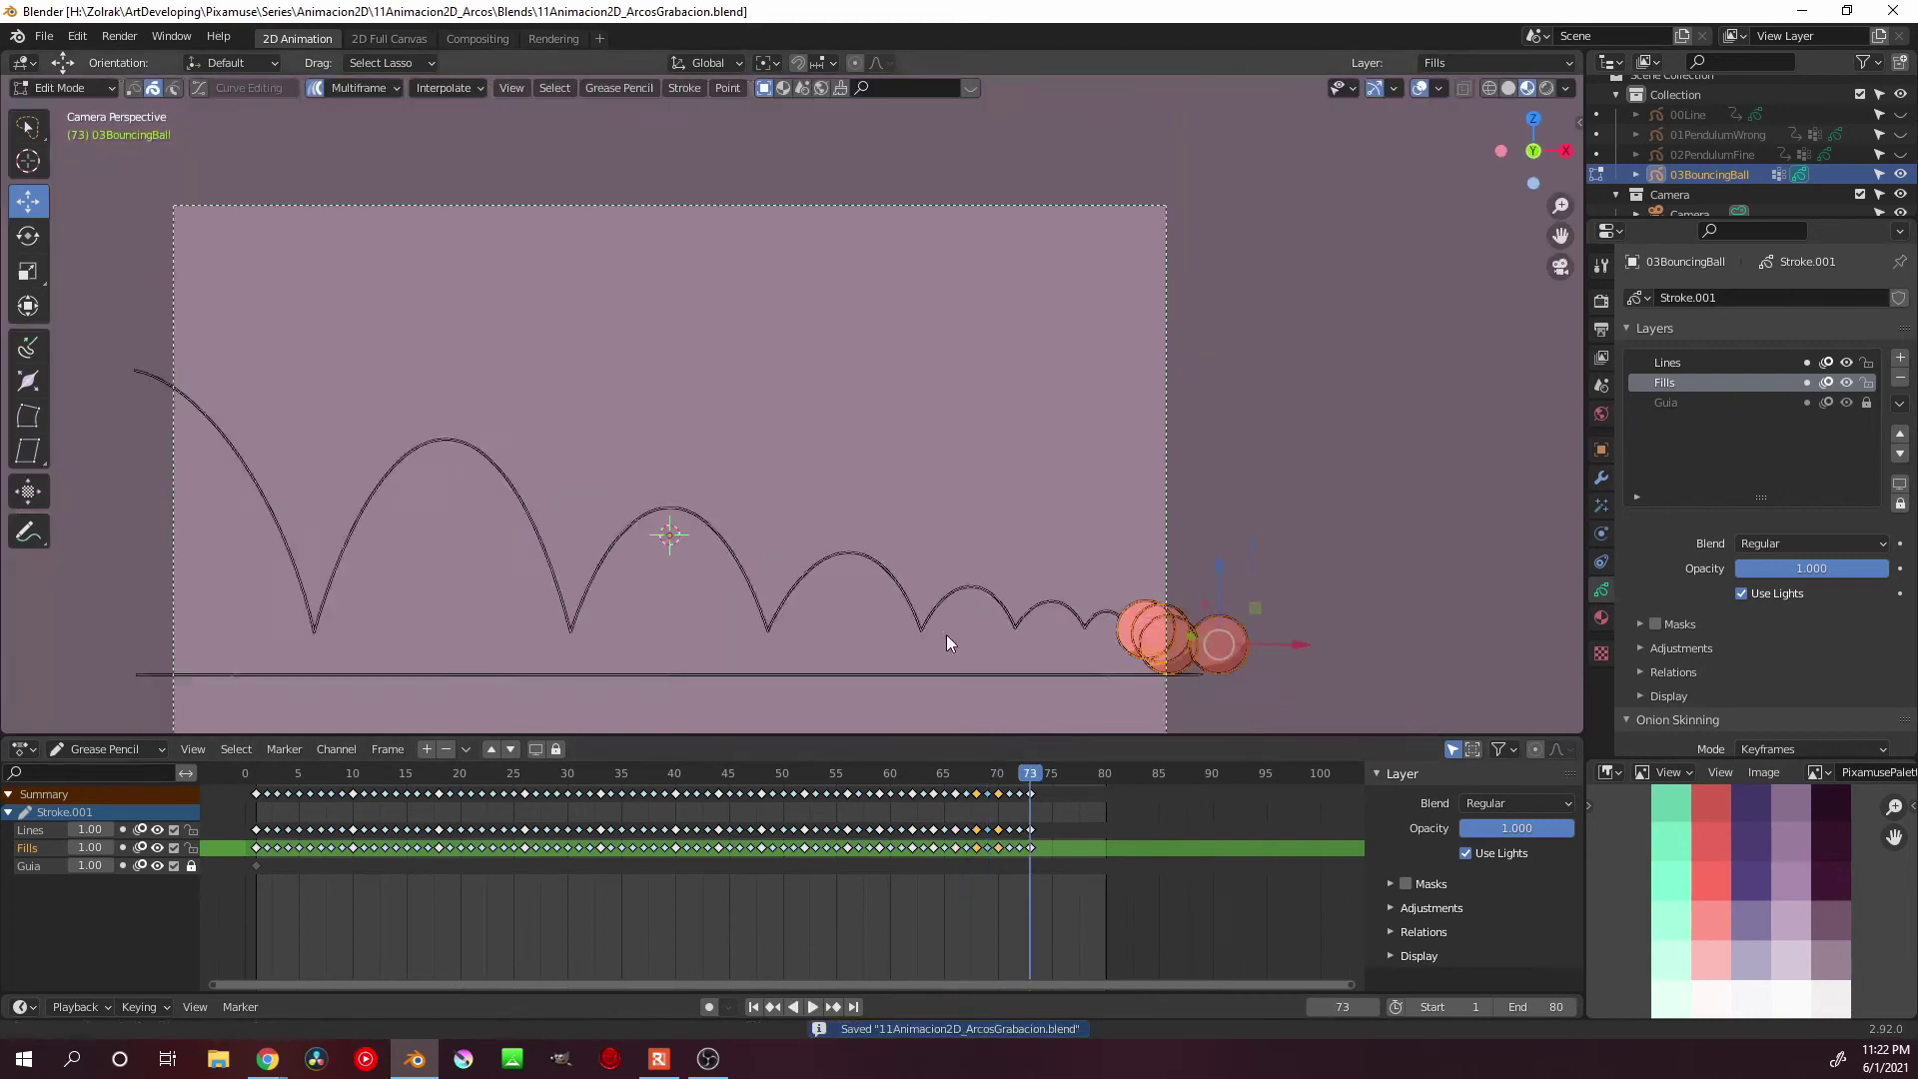
key("Tab")
Stop playback, return to stroke editing and select the ball keys at frame 18
key("space")
key("ctrl+Tab")
left_click(837, 475)
scroll(599, 439, "up", 2)
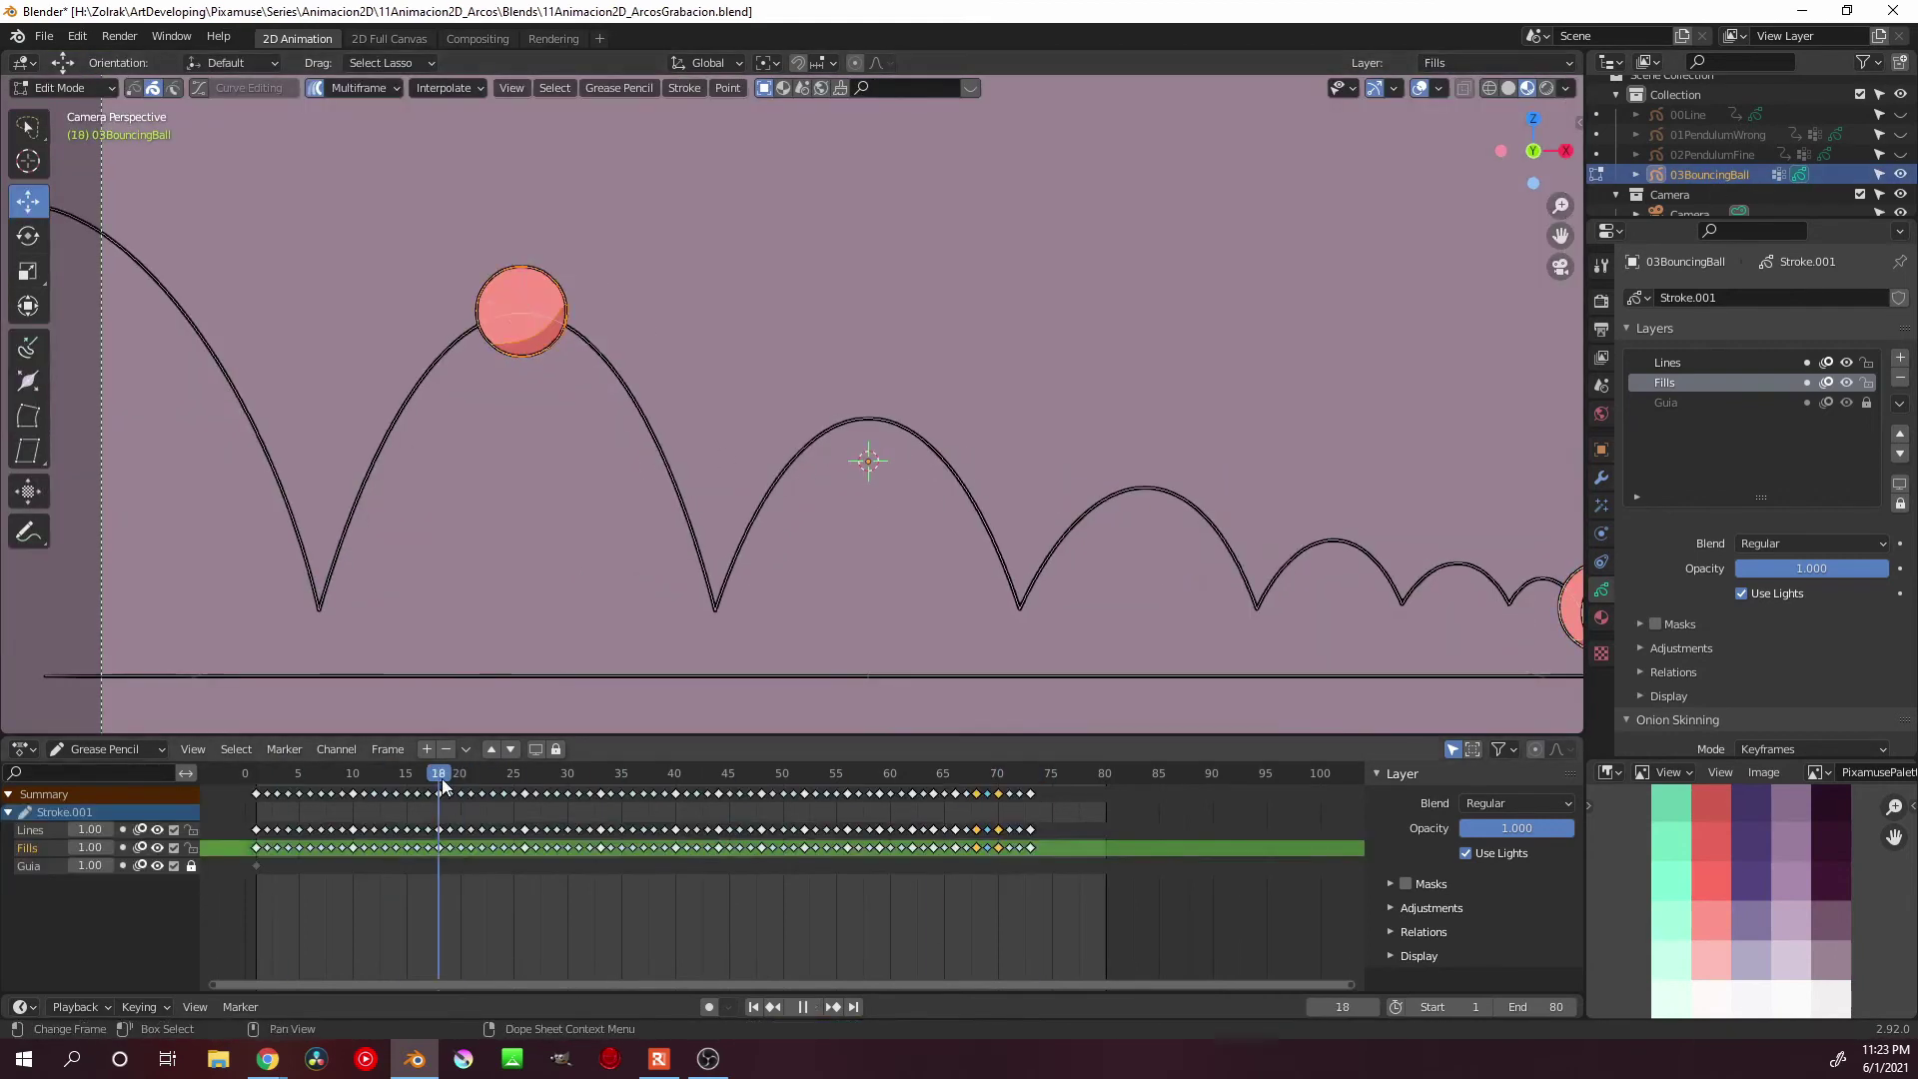
left_click_drag(425, 821, 459, 873)
left_click_drag(446, 777, 427, 777)
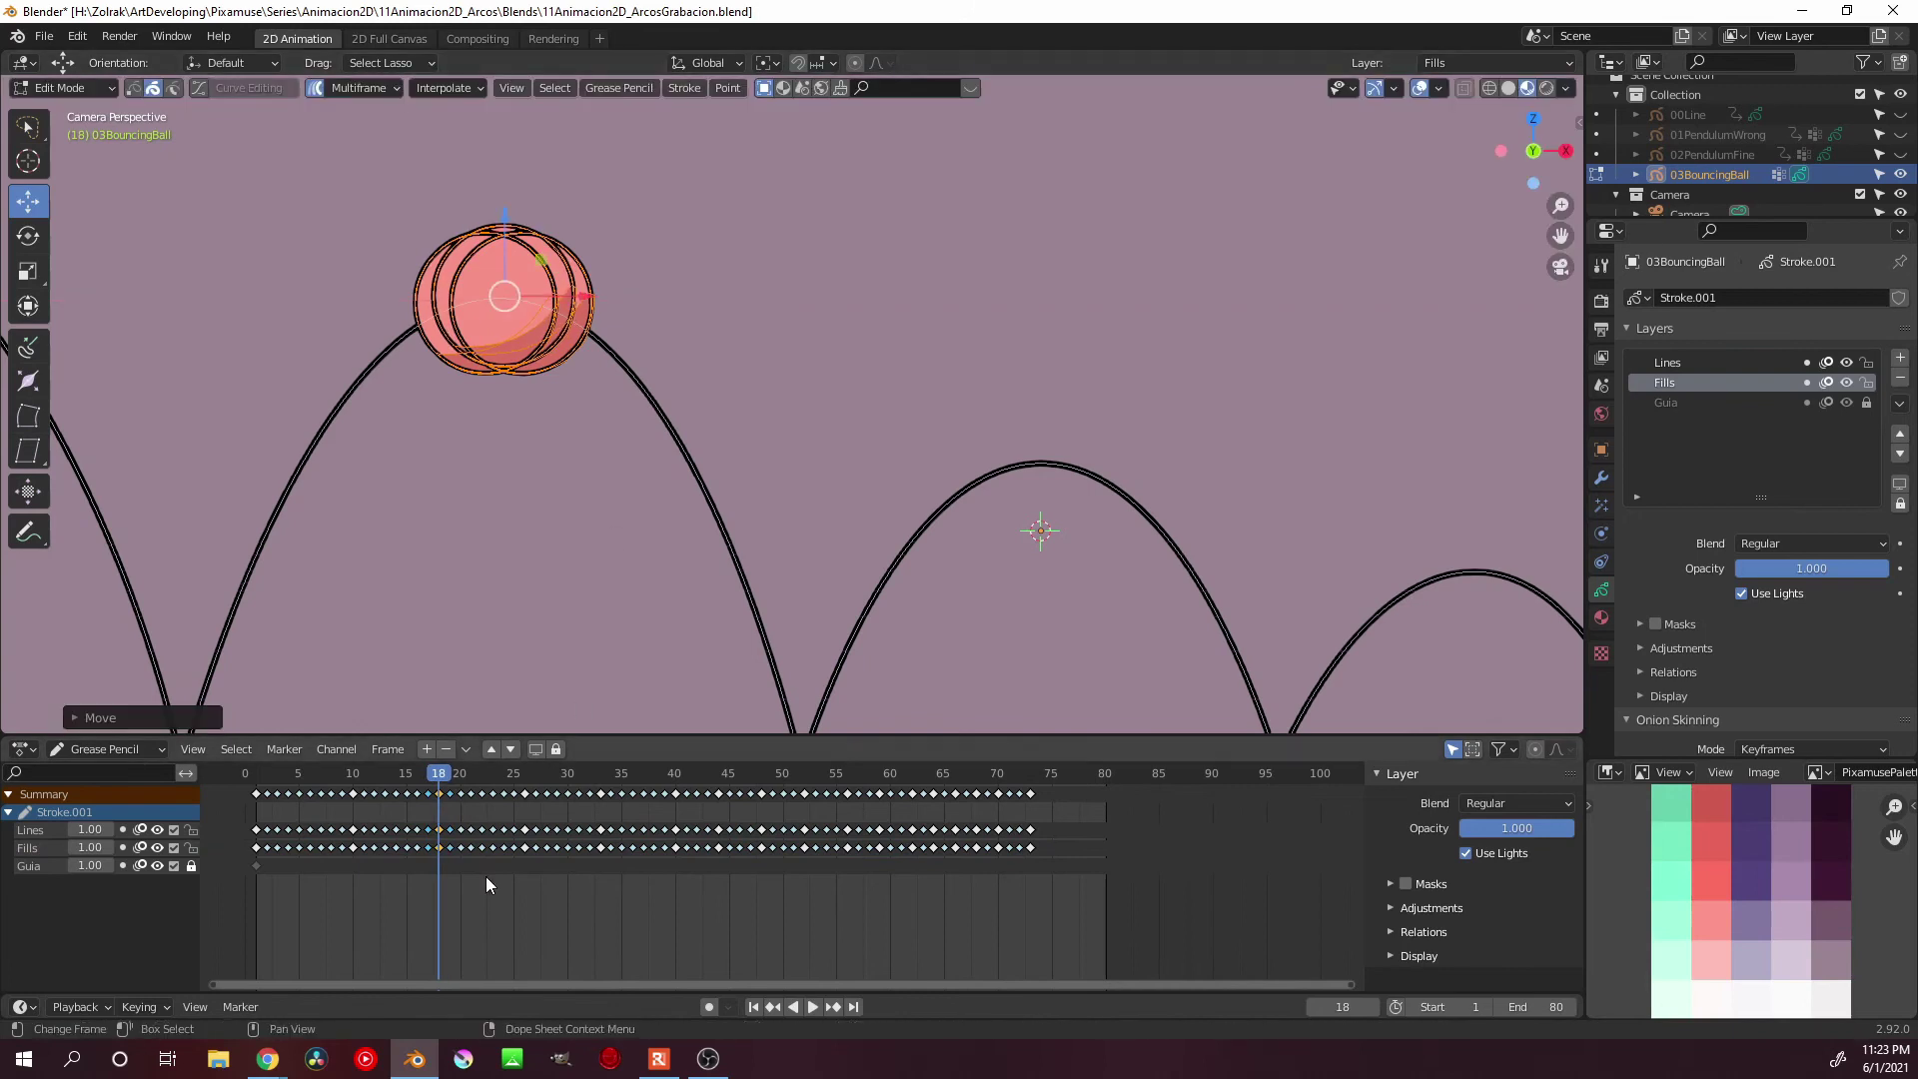
Nudge the ball around frame 19 onto the arc guide
left_click(436, 878)
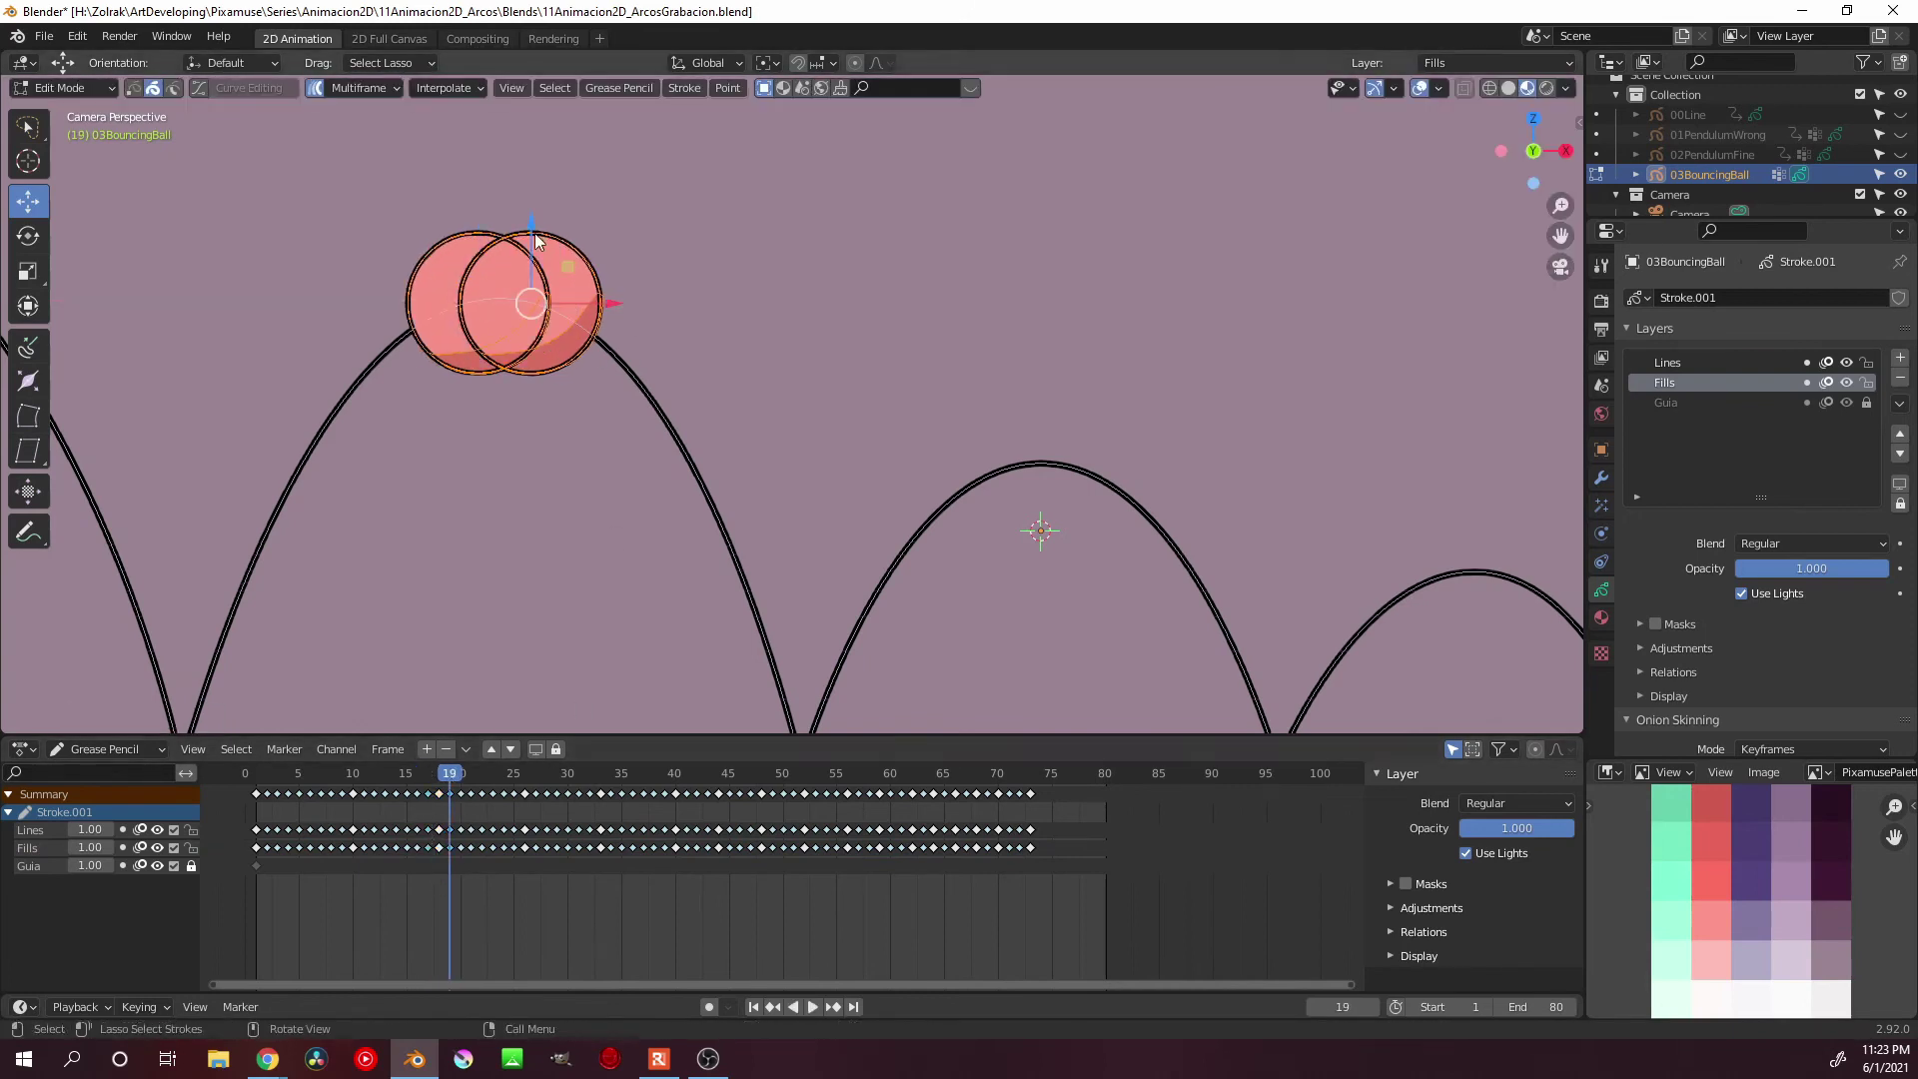
left_click(429, 847)
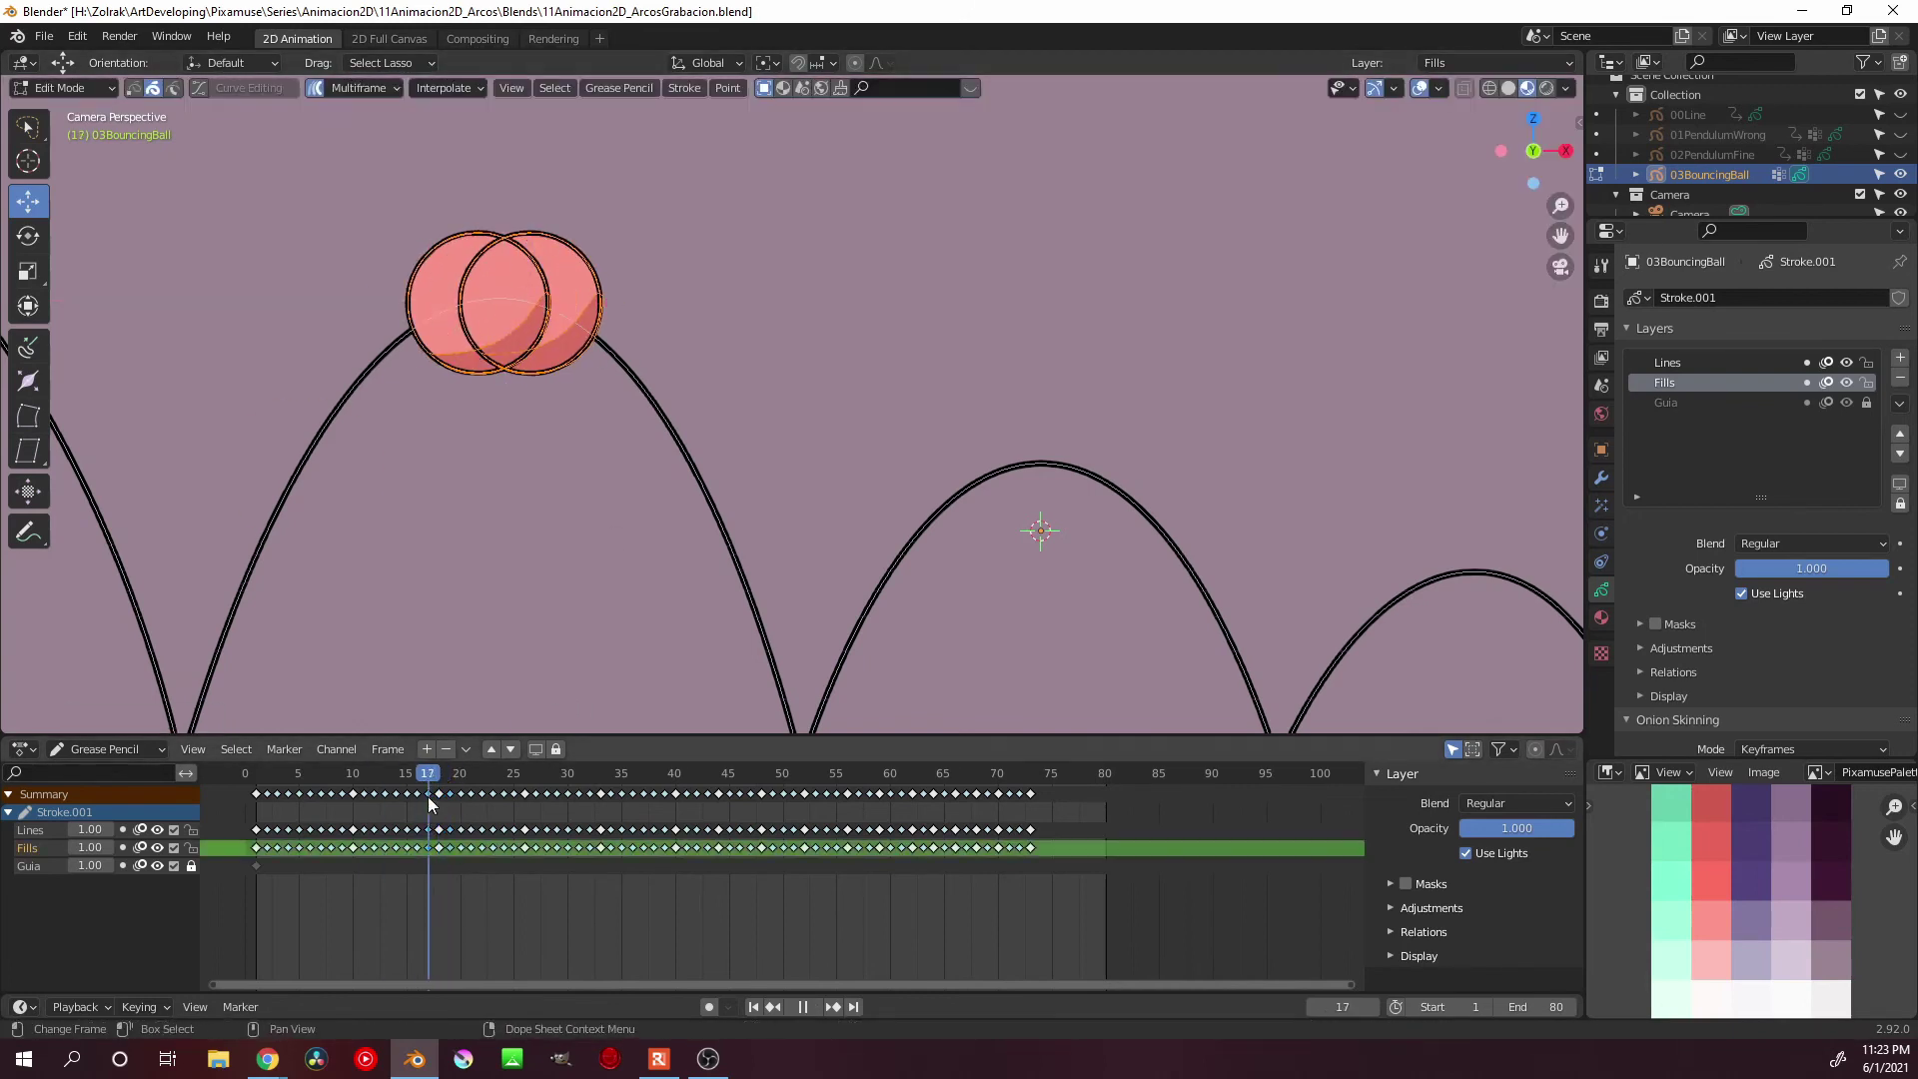
left_click(525, 847)
scroll(931, 510, "down", 2)
key("space")
middle_click_drag(931, 510, 786, 446, "shift")
key("Left")
left_click(784, 304)
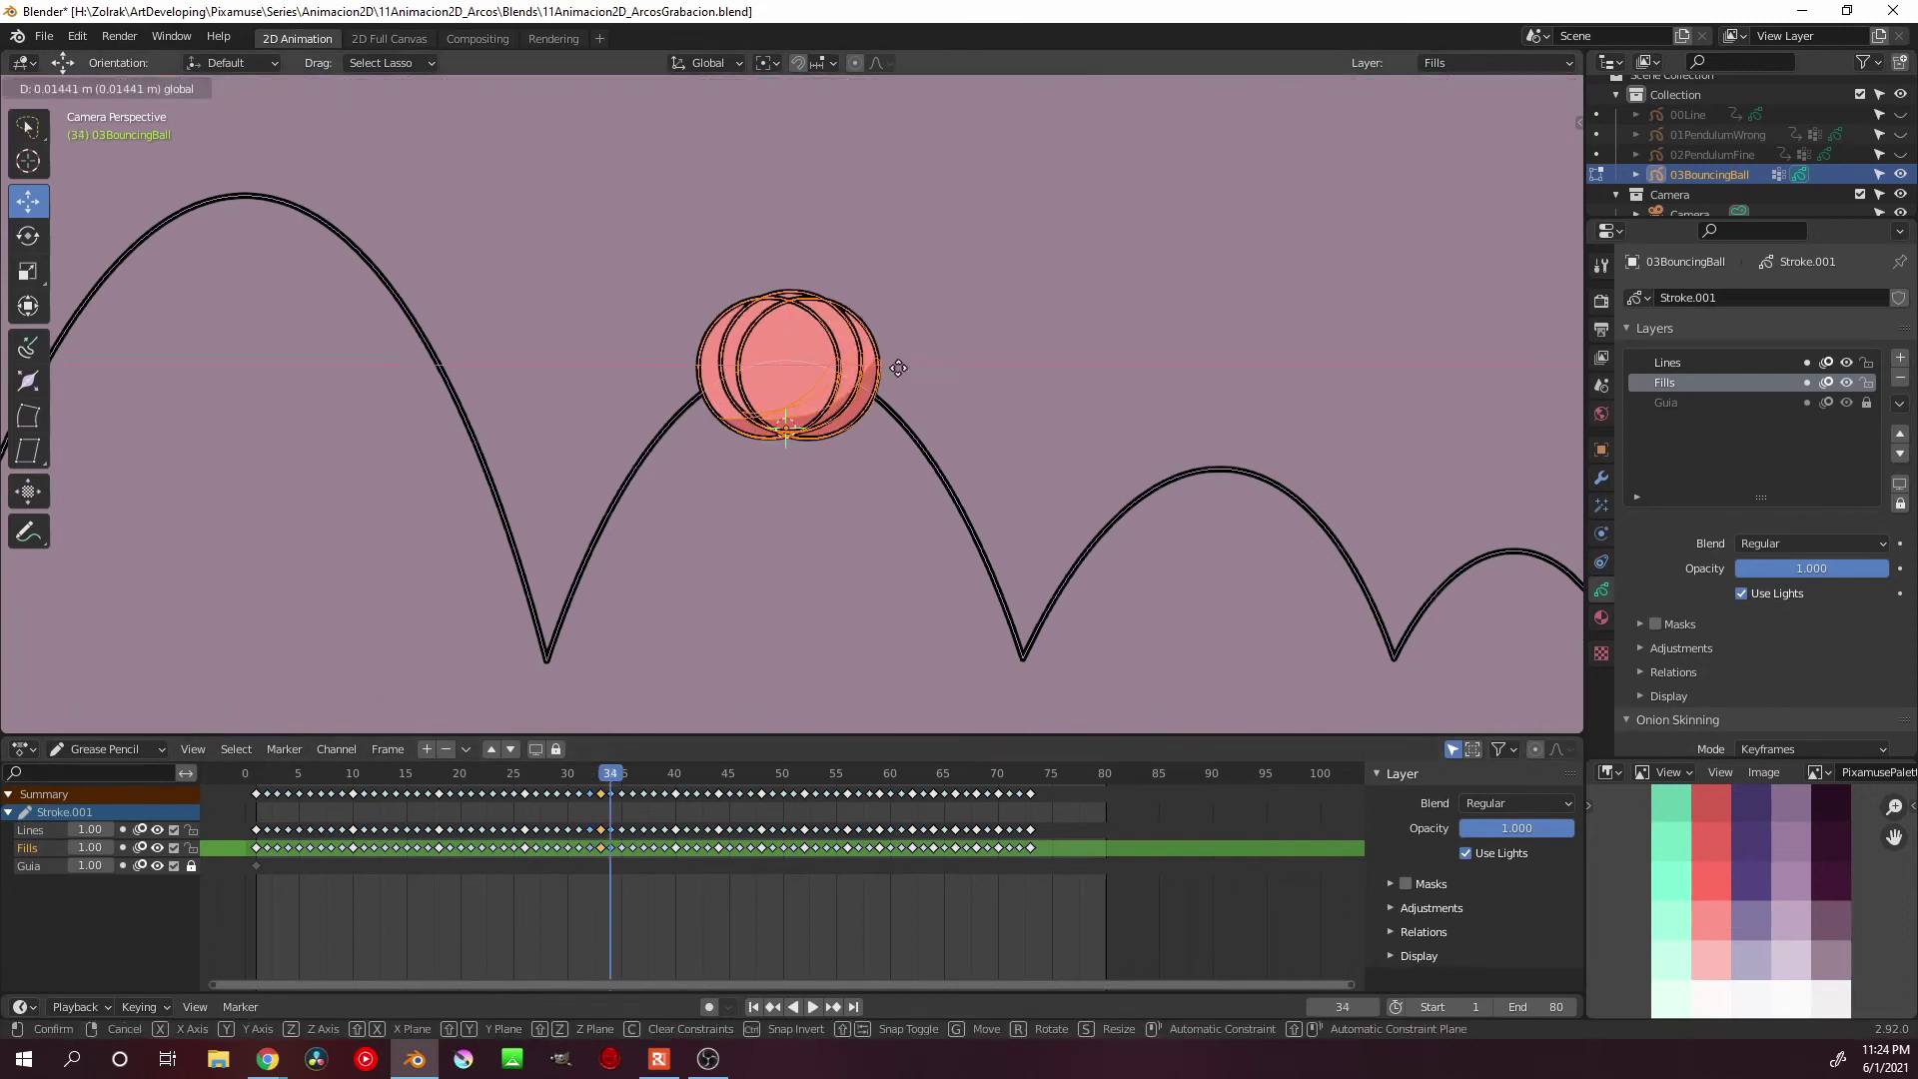
Adjust the ball keys near frame 52 and play back to check the bounce
left_click(717, 774)
left_click(804, 793)
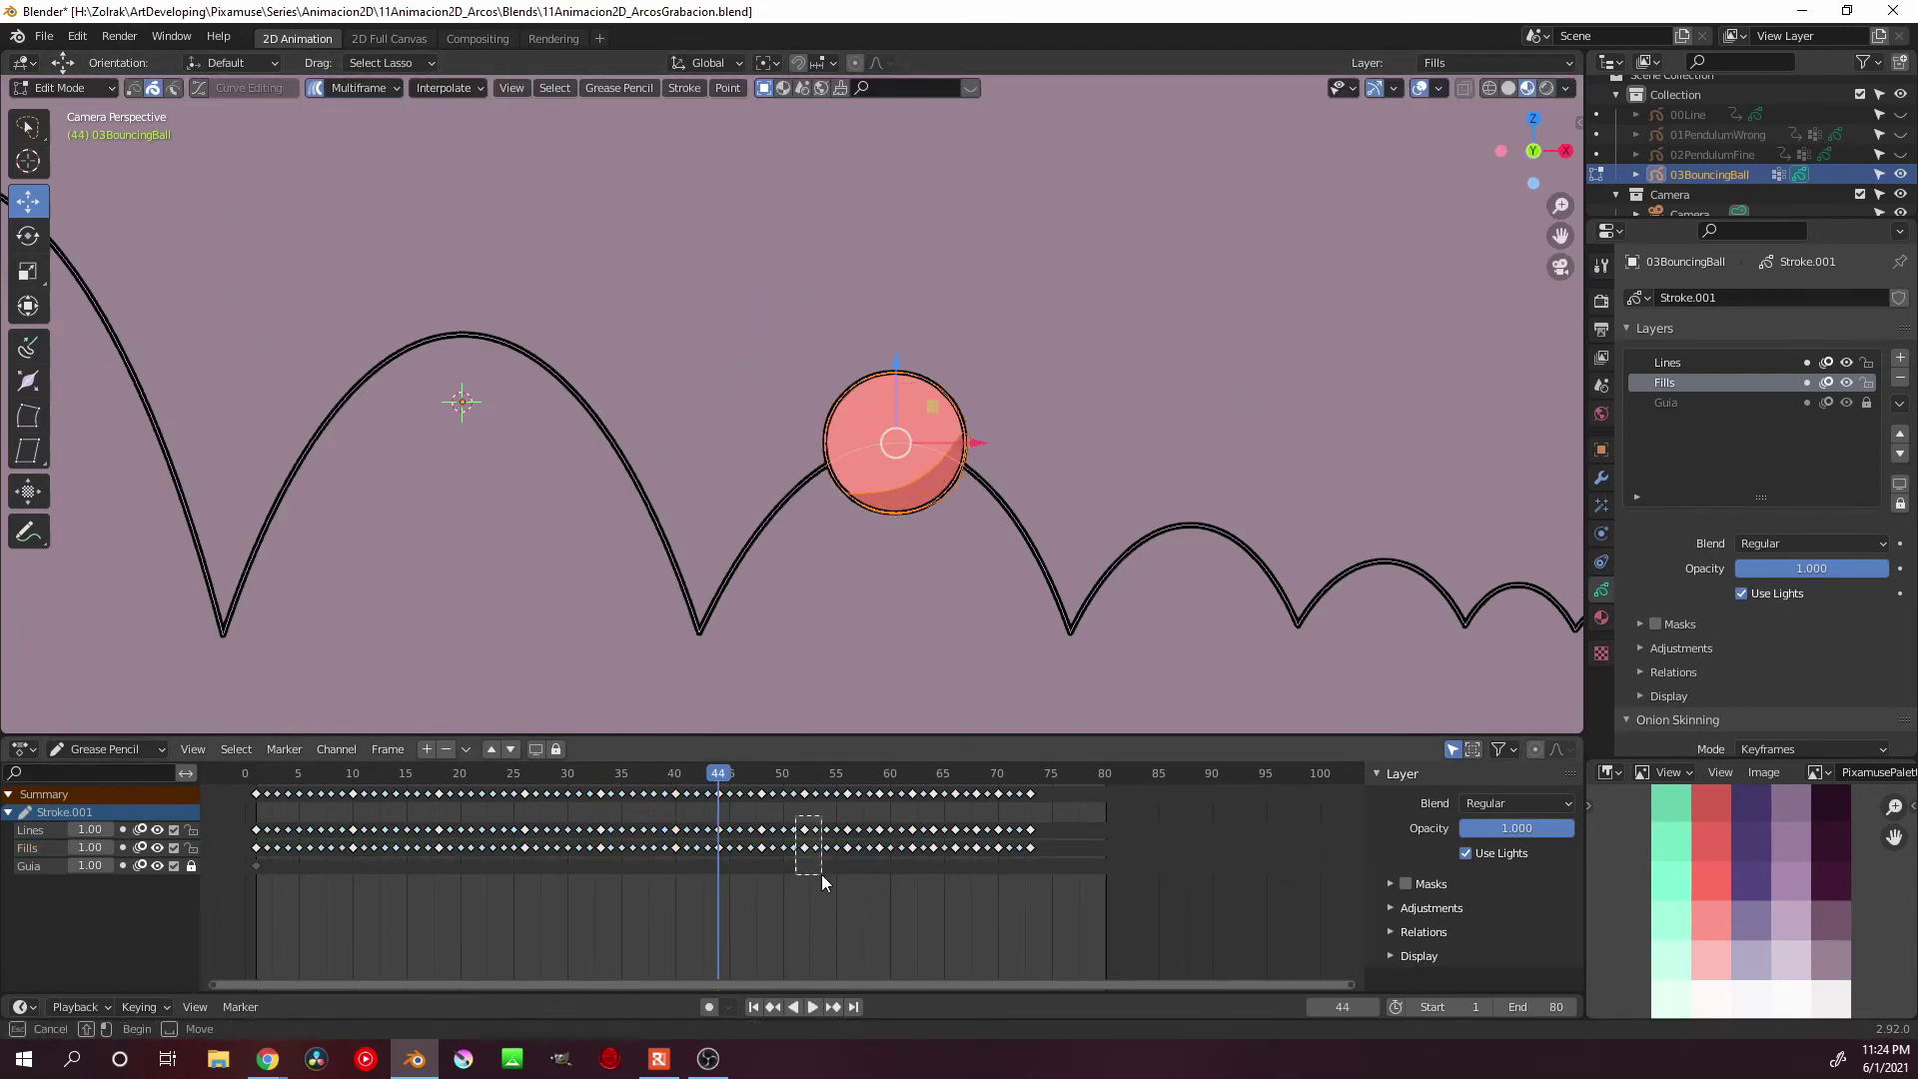
scroll(777, 669, "down", 3)
key("space")
scroll(599, 496, "up", 5)
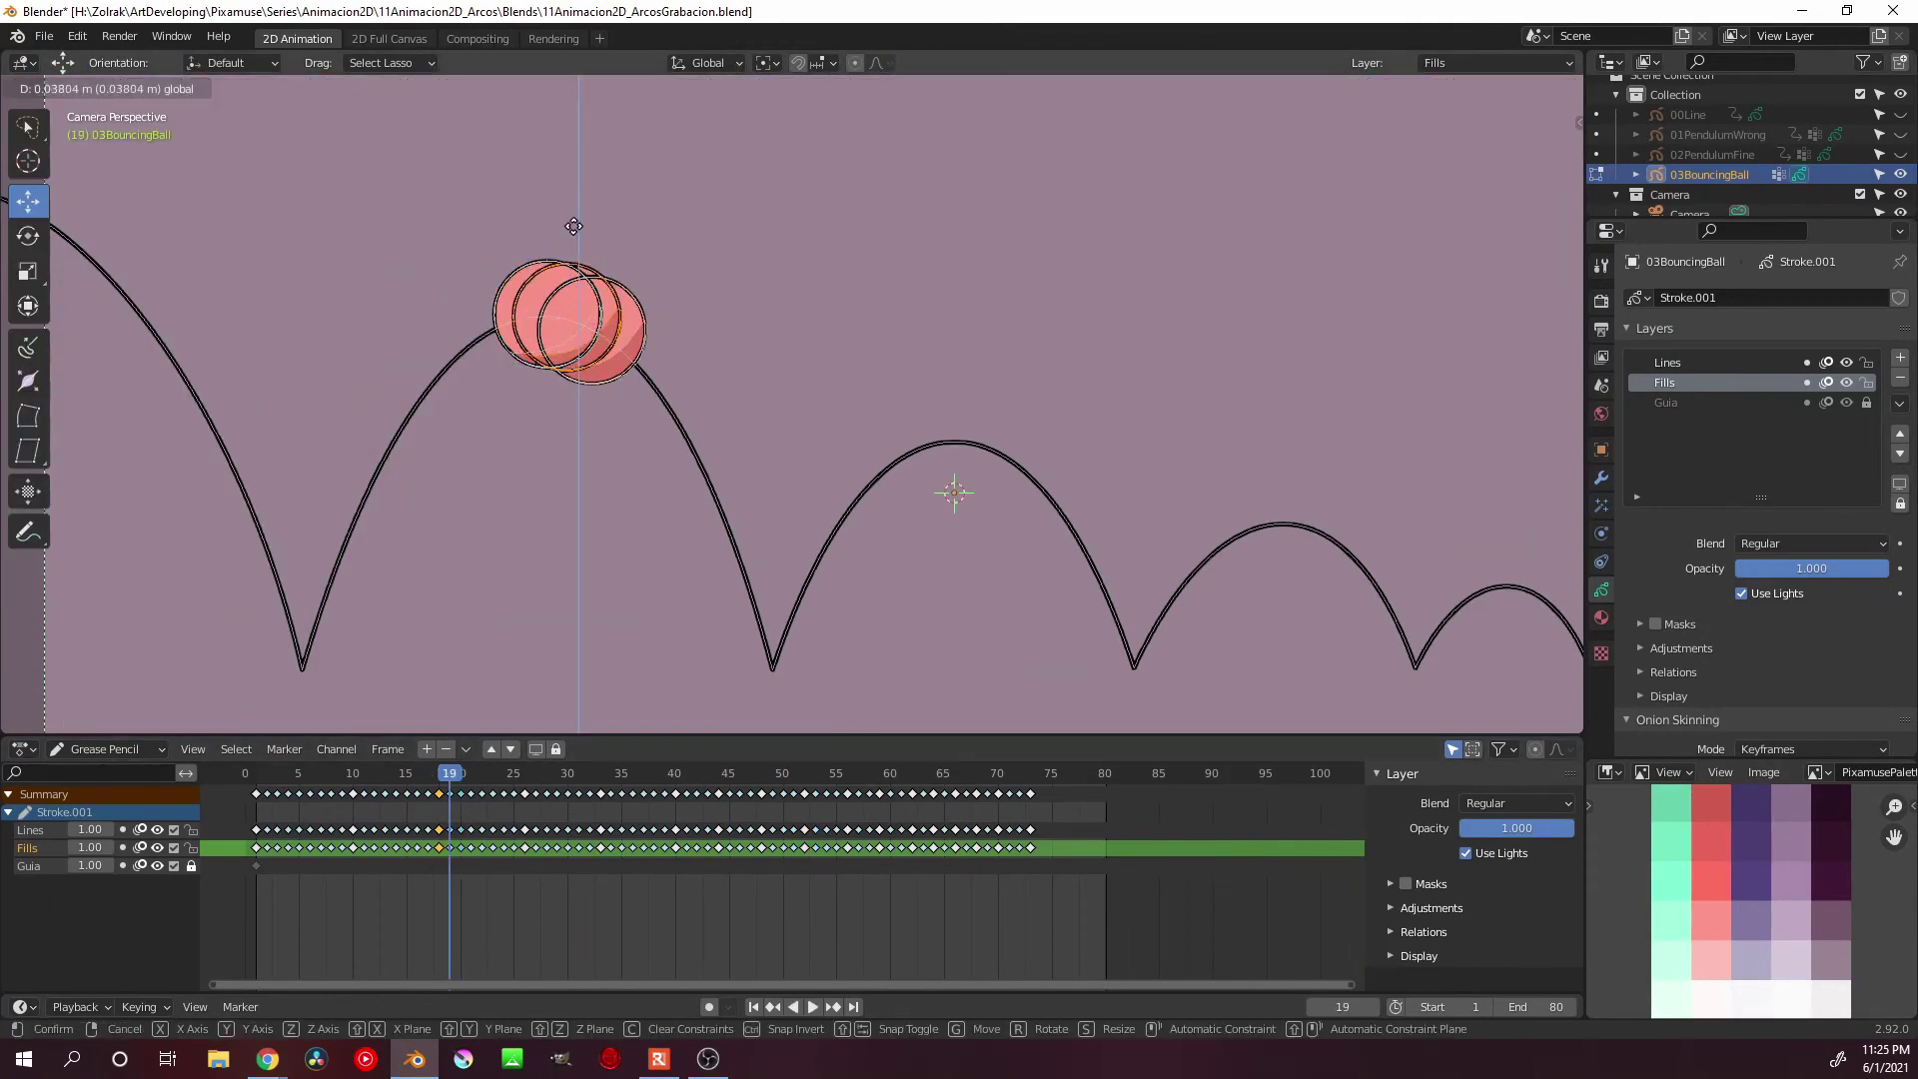
left_click(587, 851)
Undo the last two moves, scrub to frame 49 and replay the animation
left_click(602, 875)
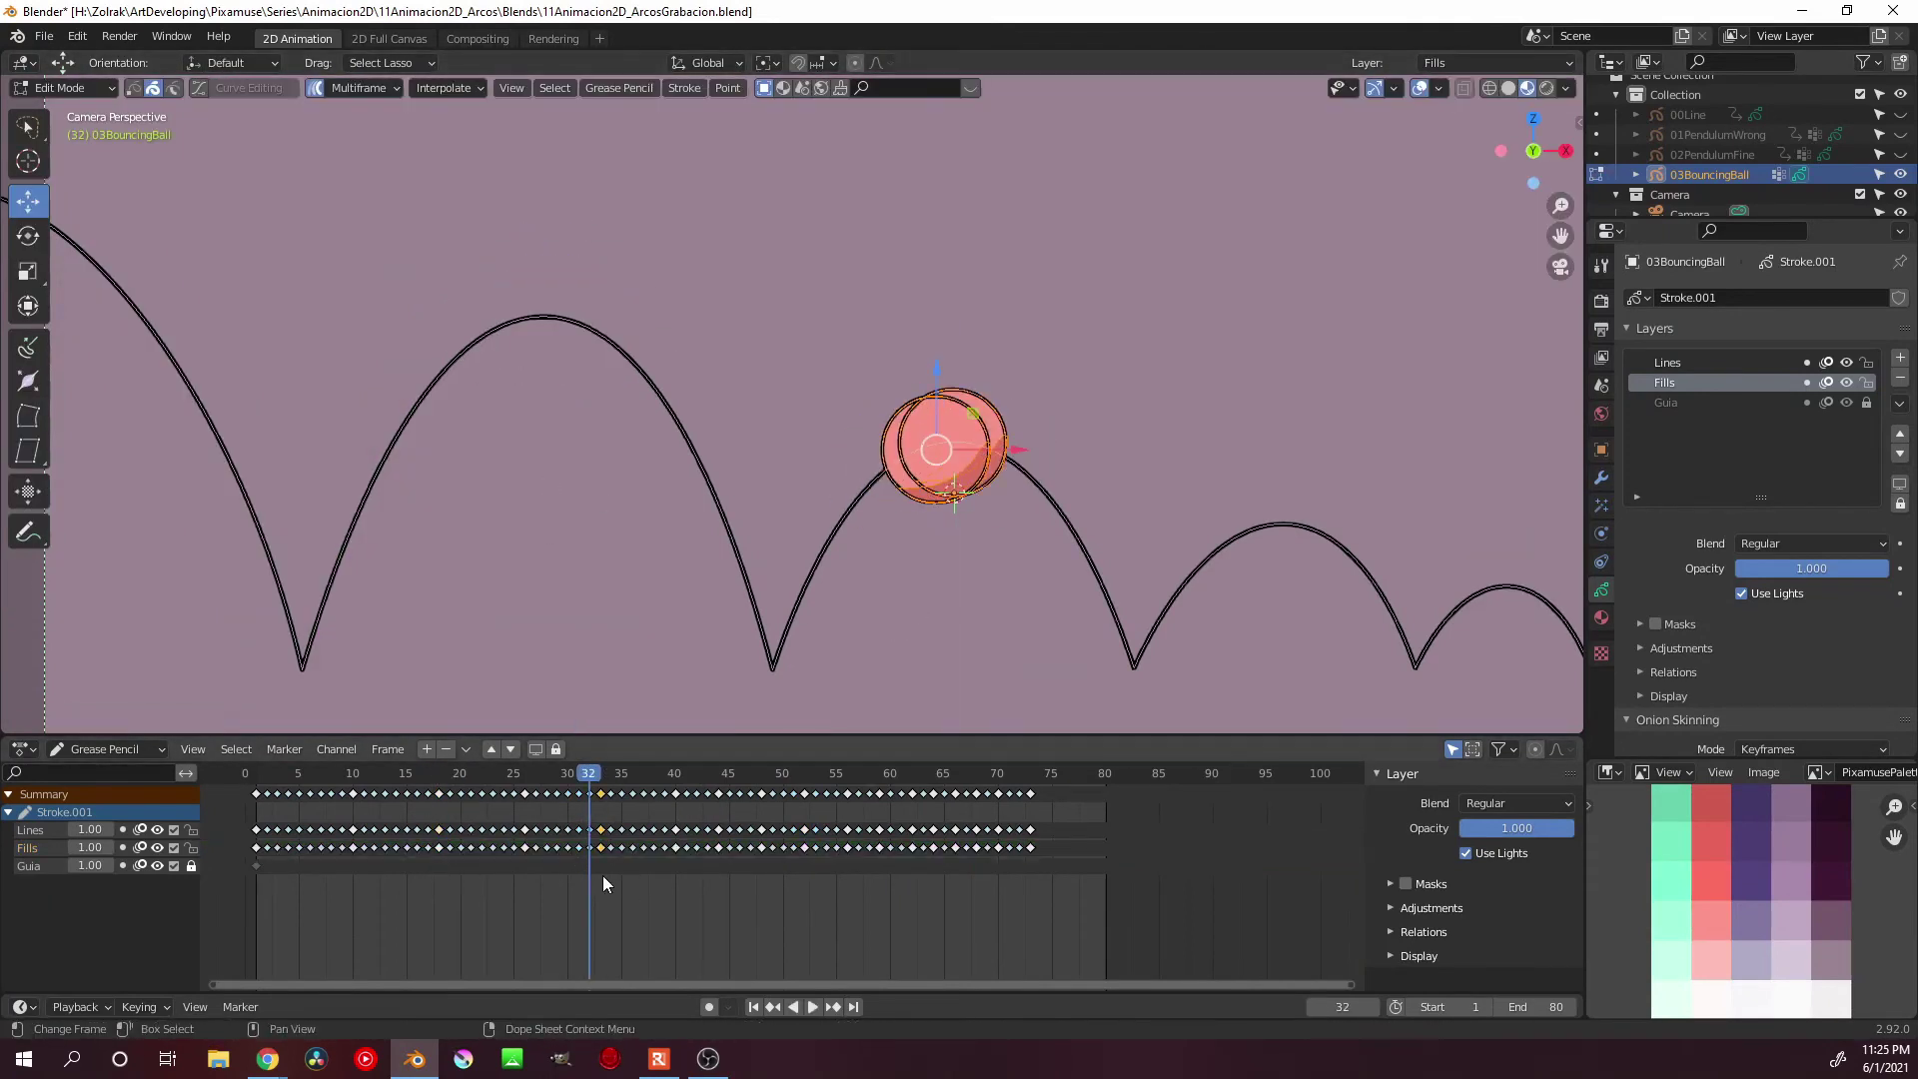
key("ctrl+z")
key("ctrl+z")
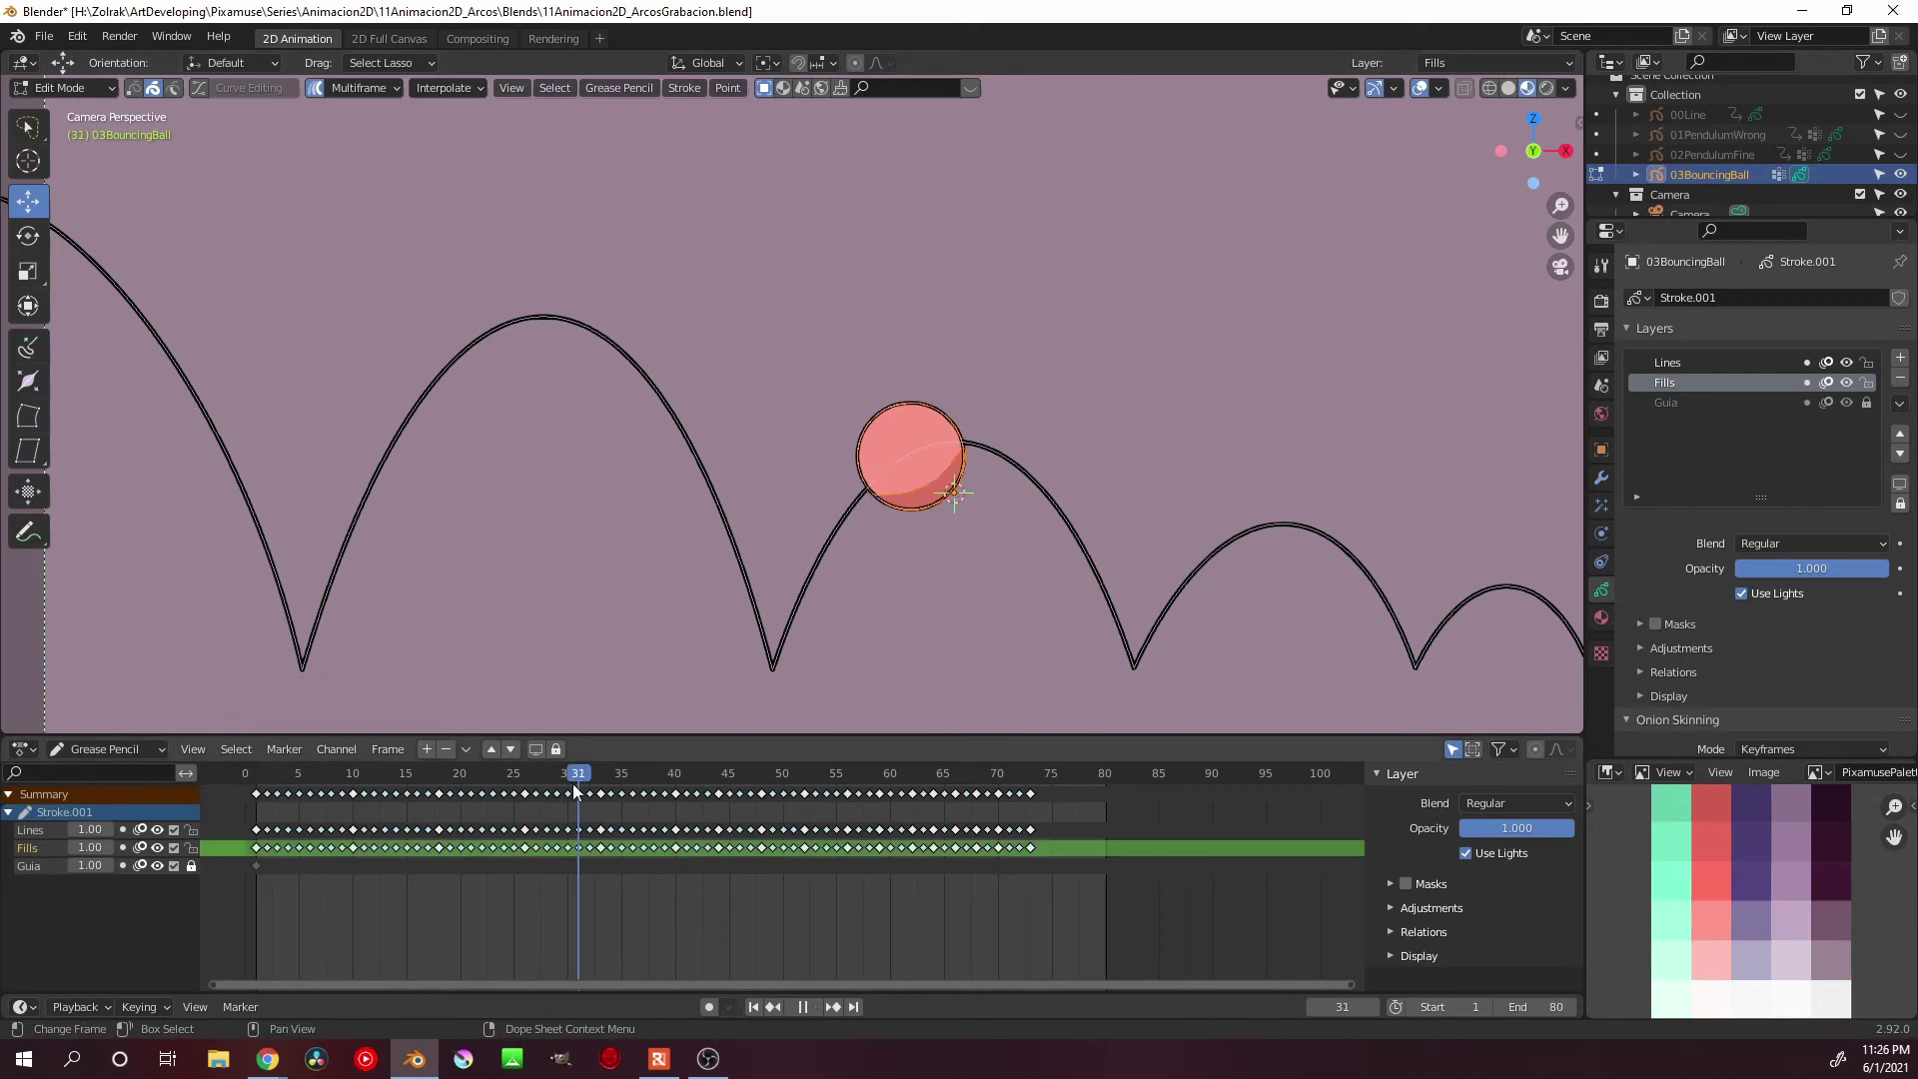
key("ctrl+z")
key("ctrl+z")
mouse_move(819, 809)
left_mouse_down()
mouse_move(782, 795)
mouse_move(815, 775)
left_mouse_up()
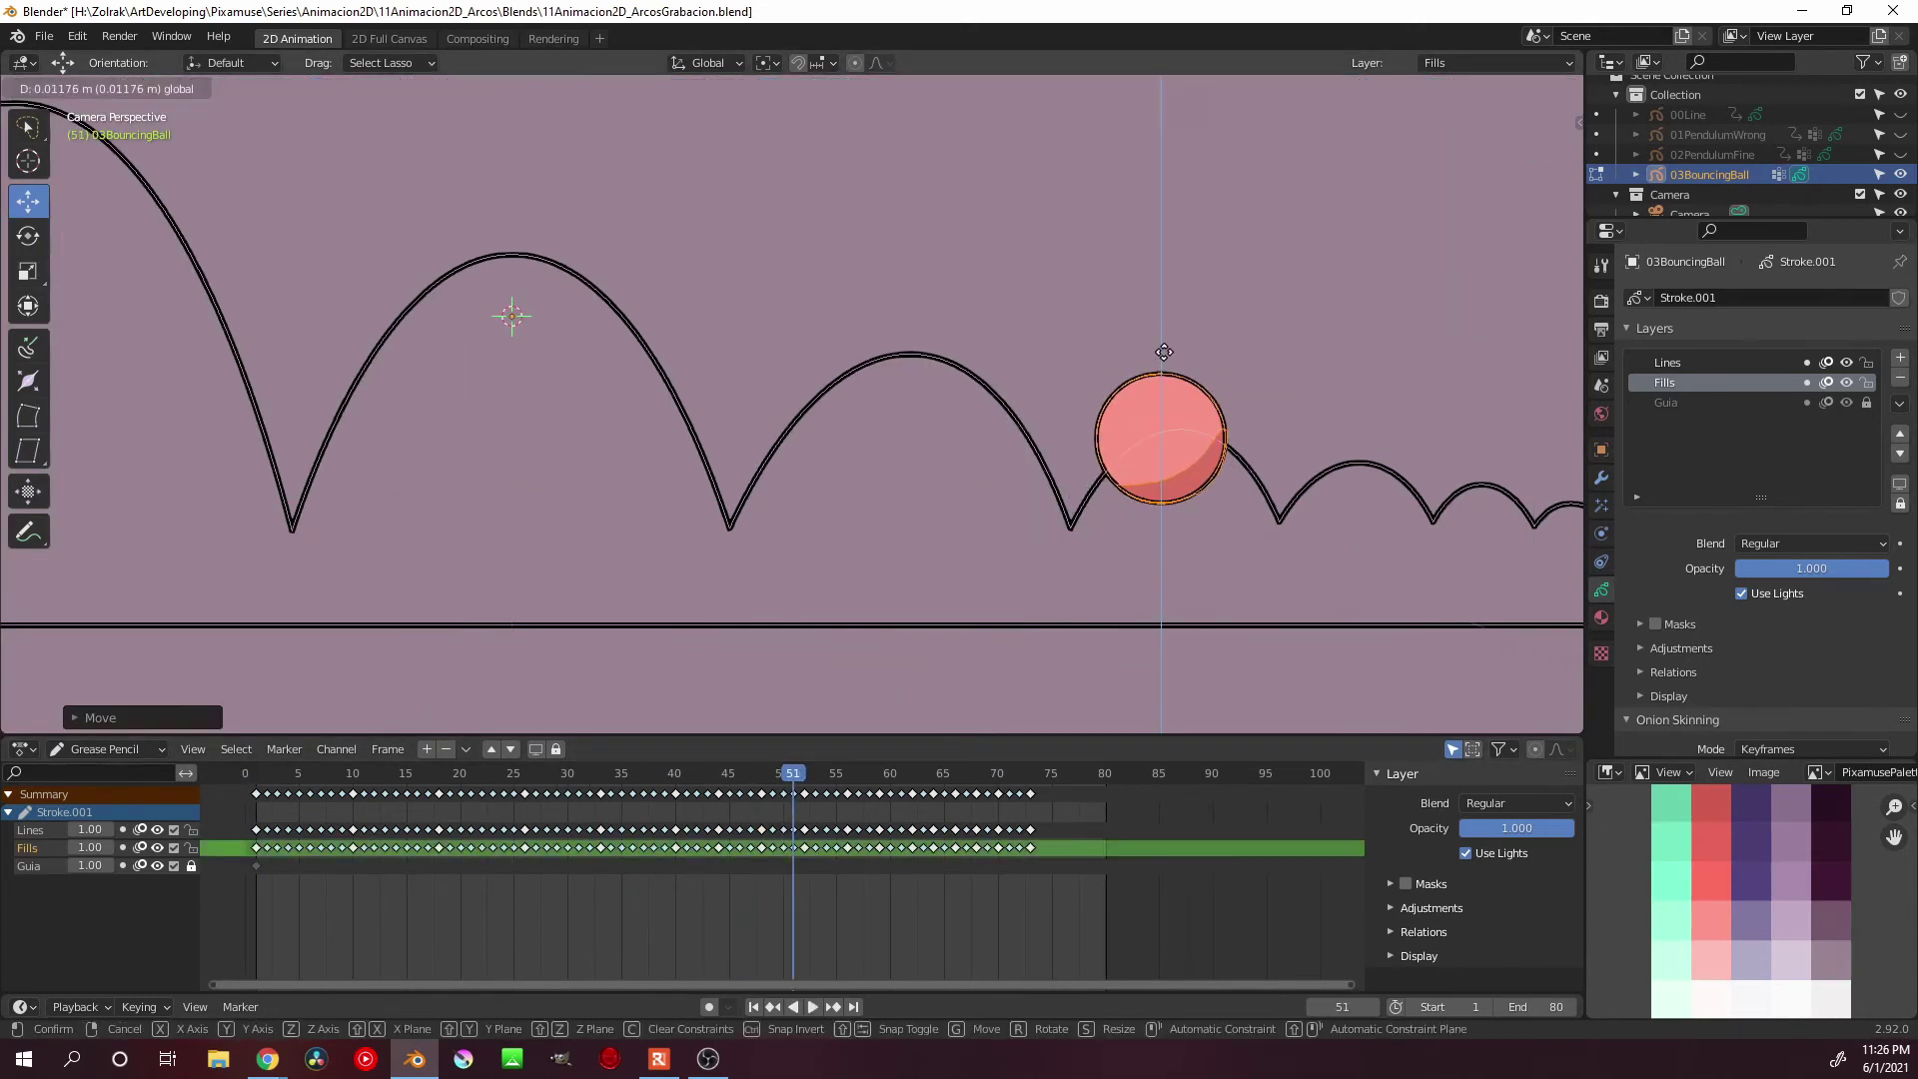
key("space")
key("Home")
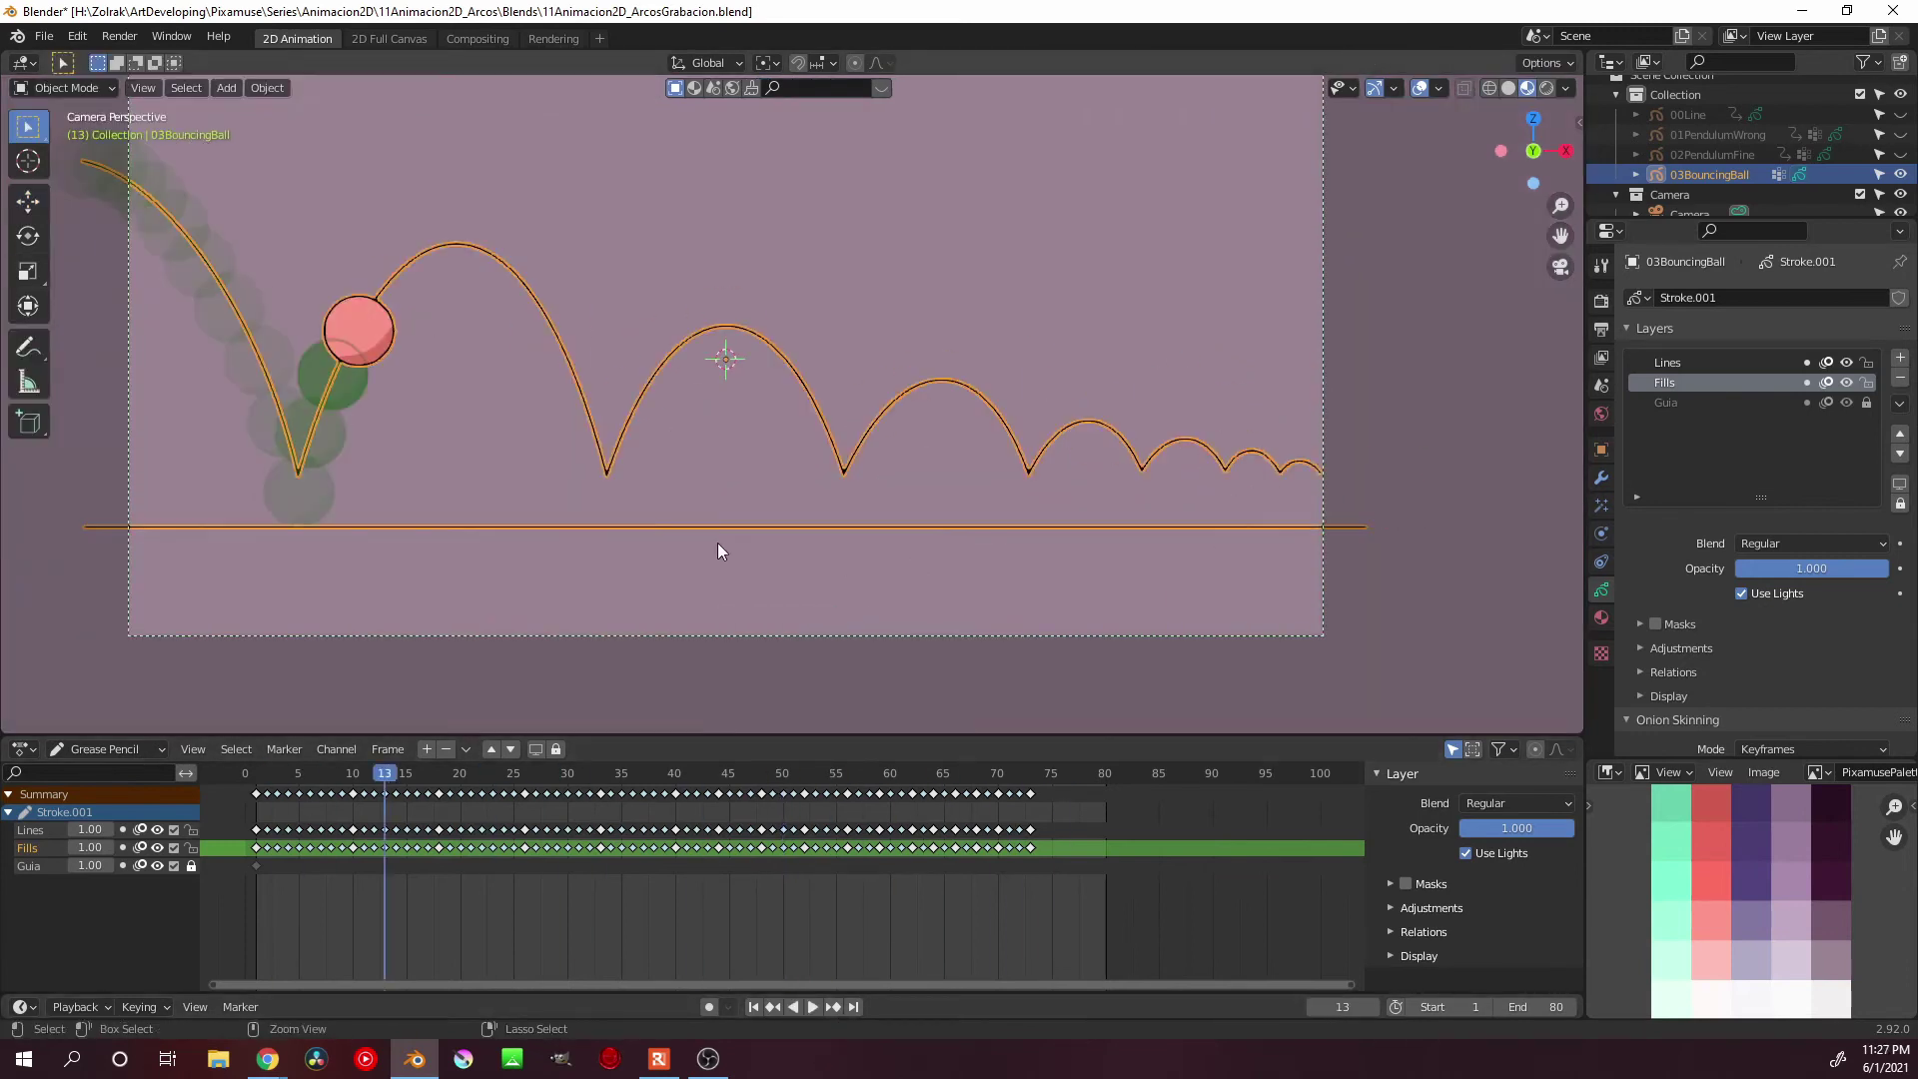
Stop playback at frame 41 and switch into Sculpt Mode from the Ctrl+Tab pie menu
key("Tab")
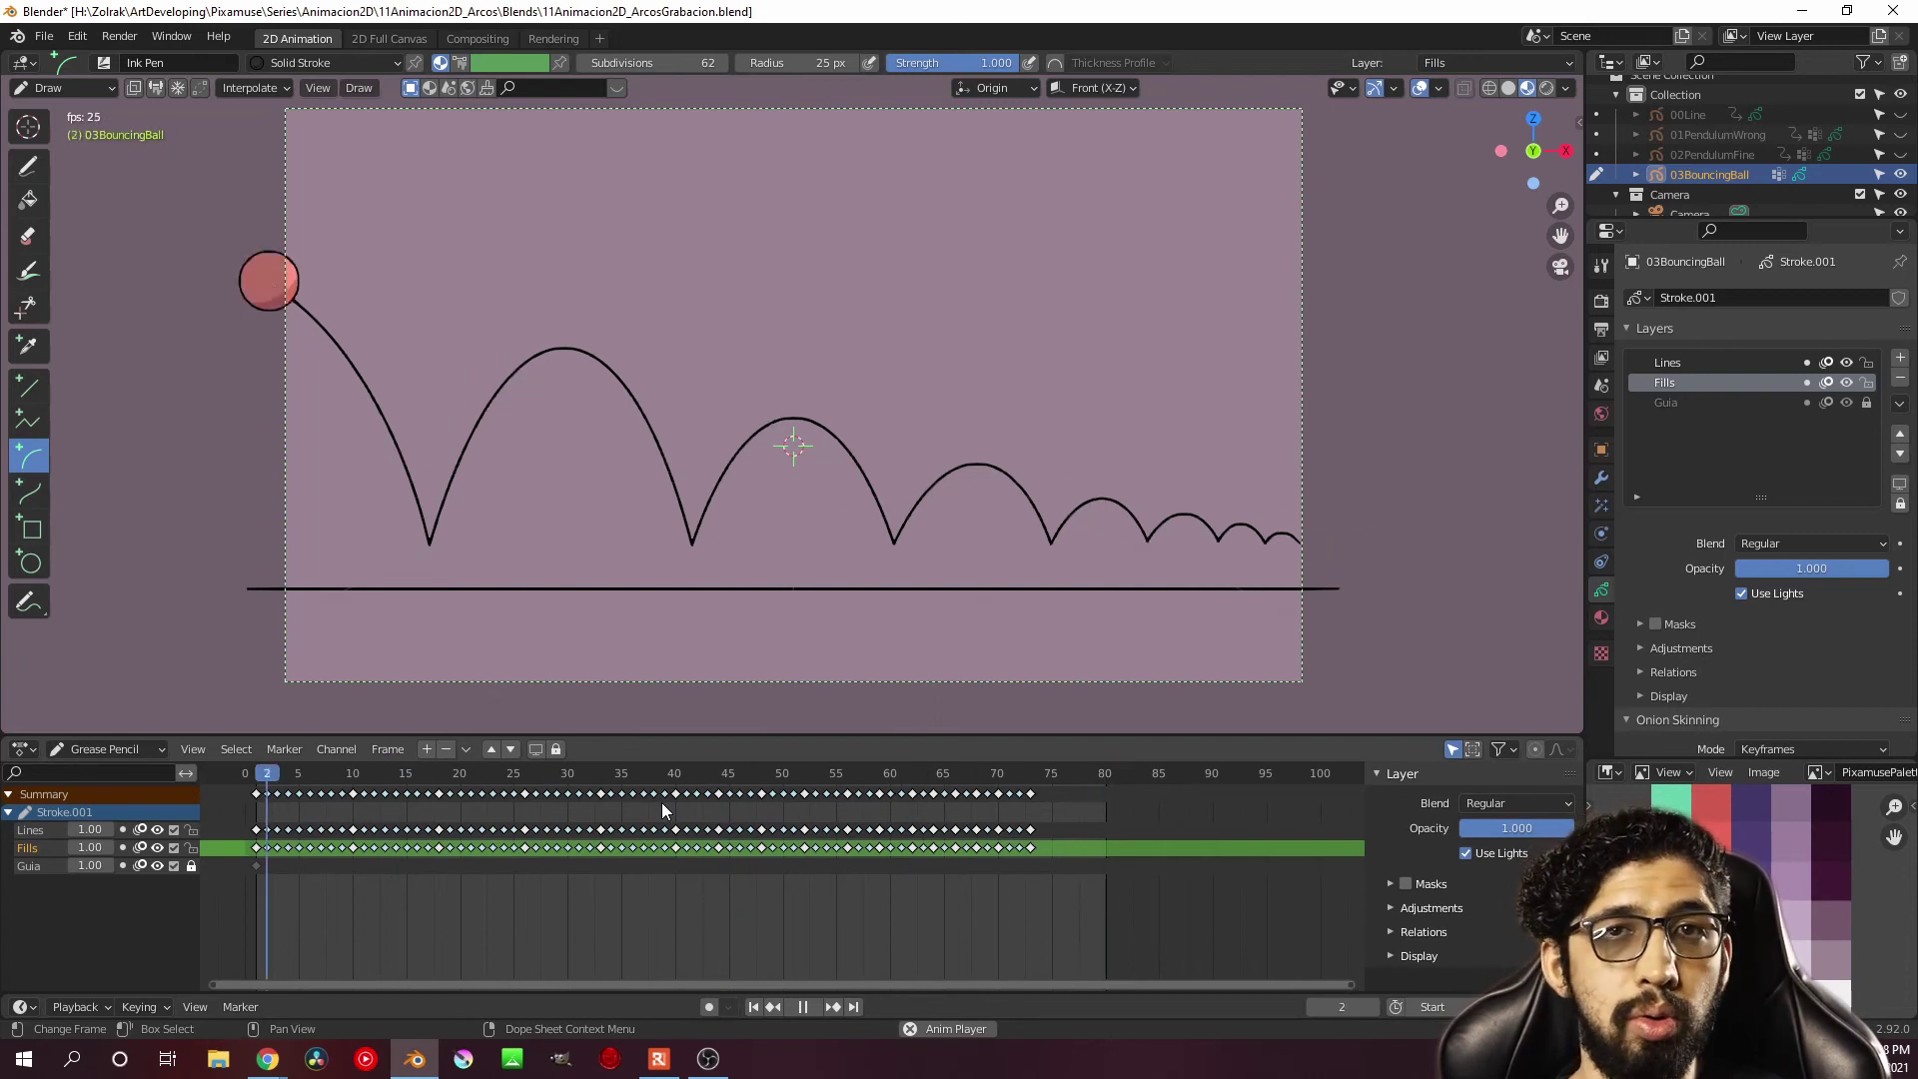
key("space")
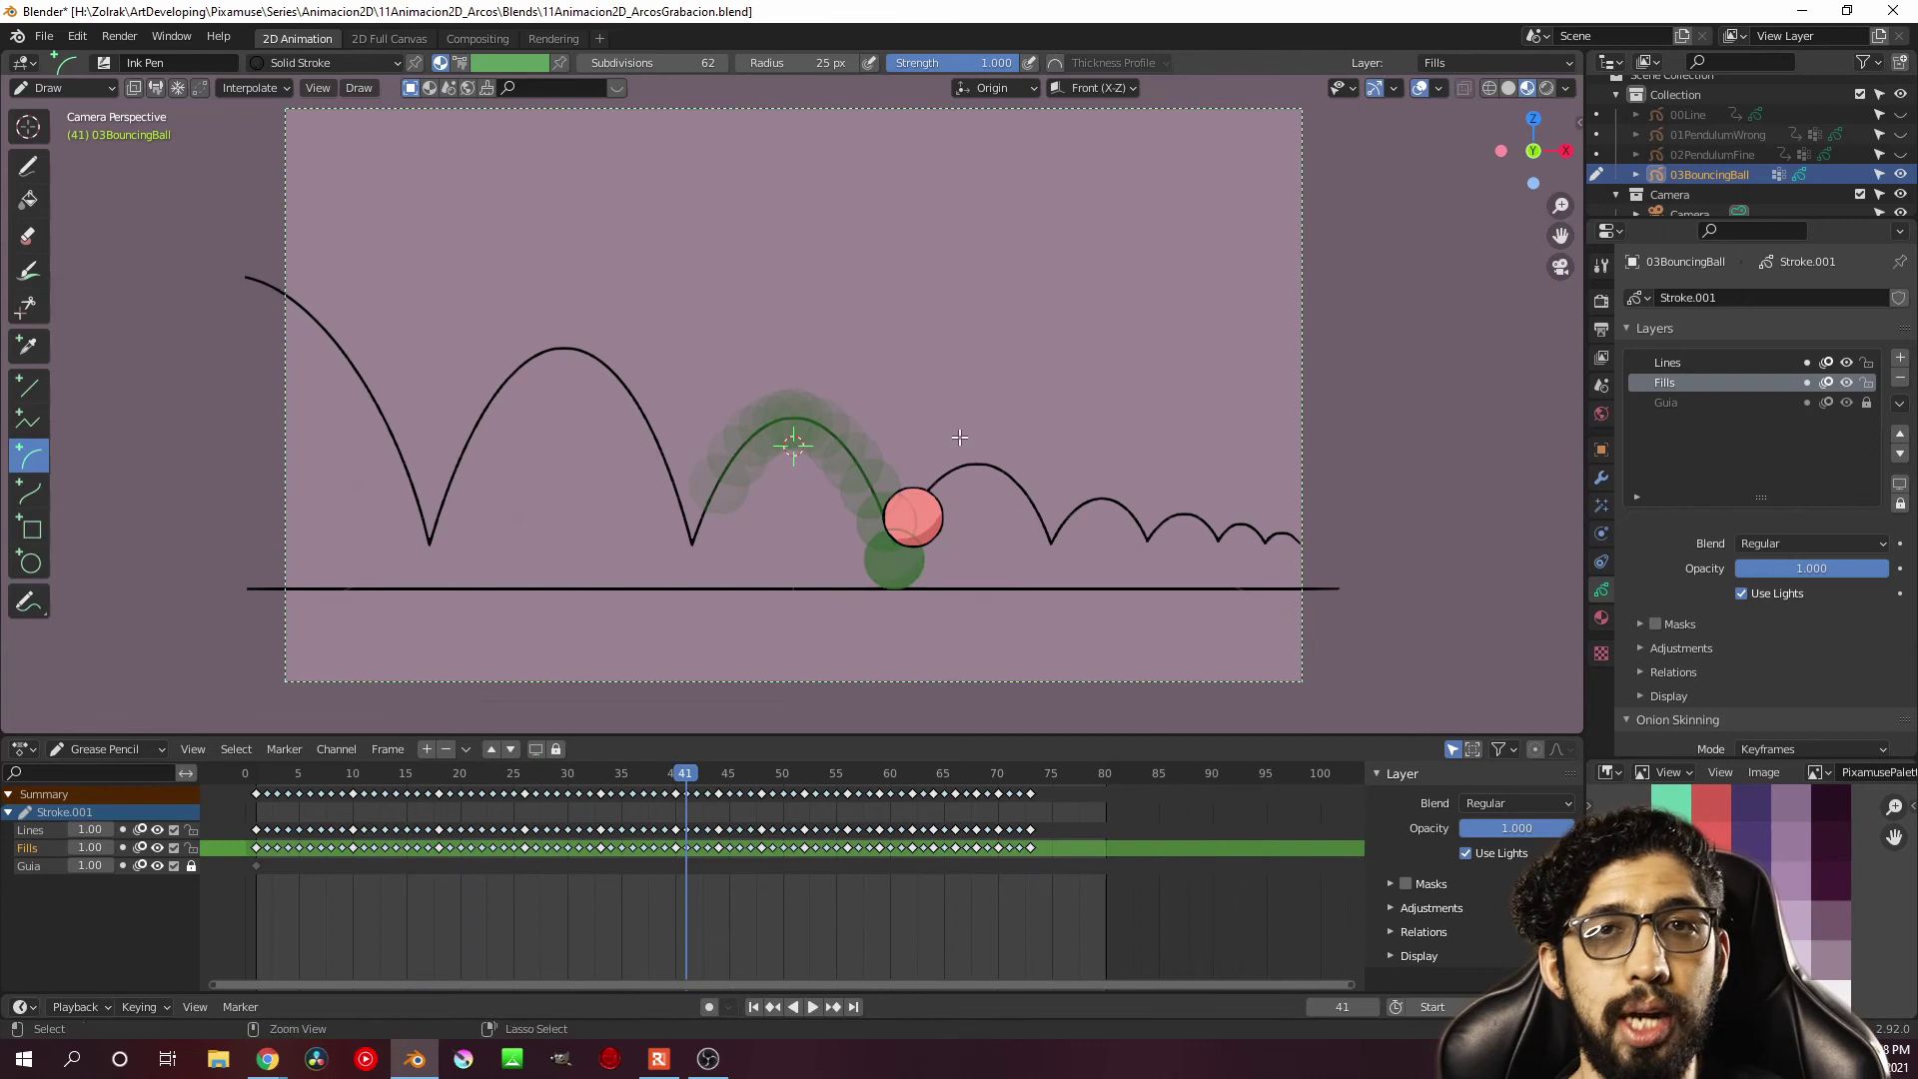
key("ctrl+Tab")
left_click(959, 545)
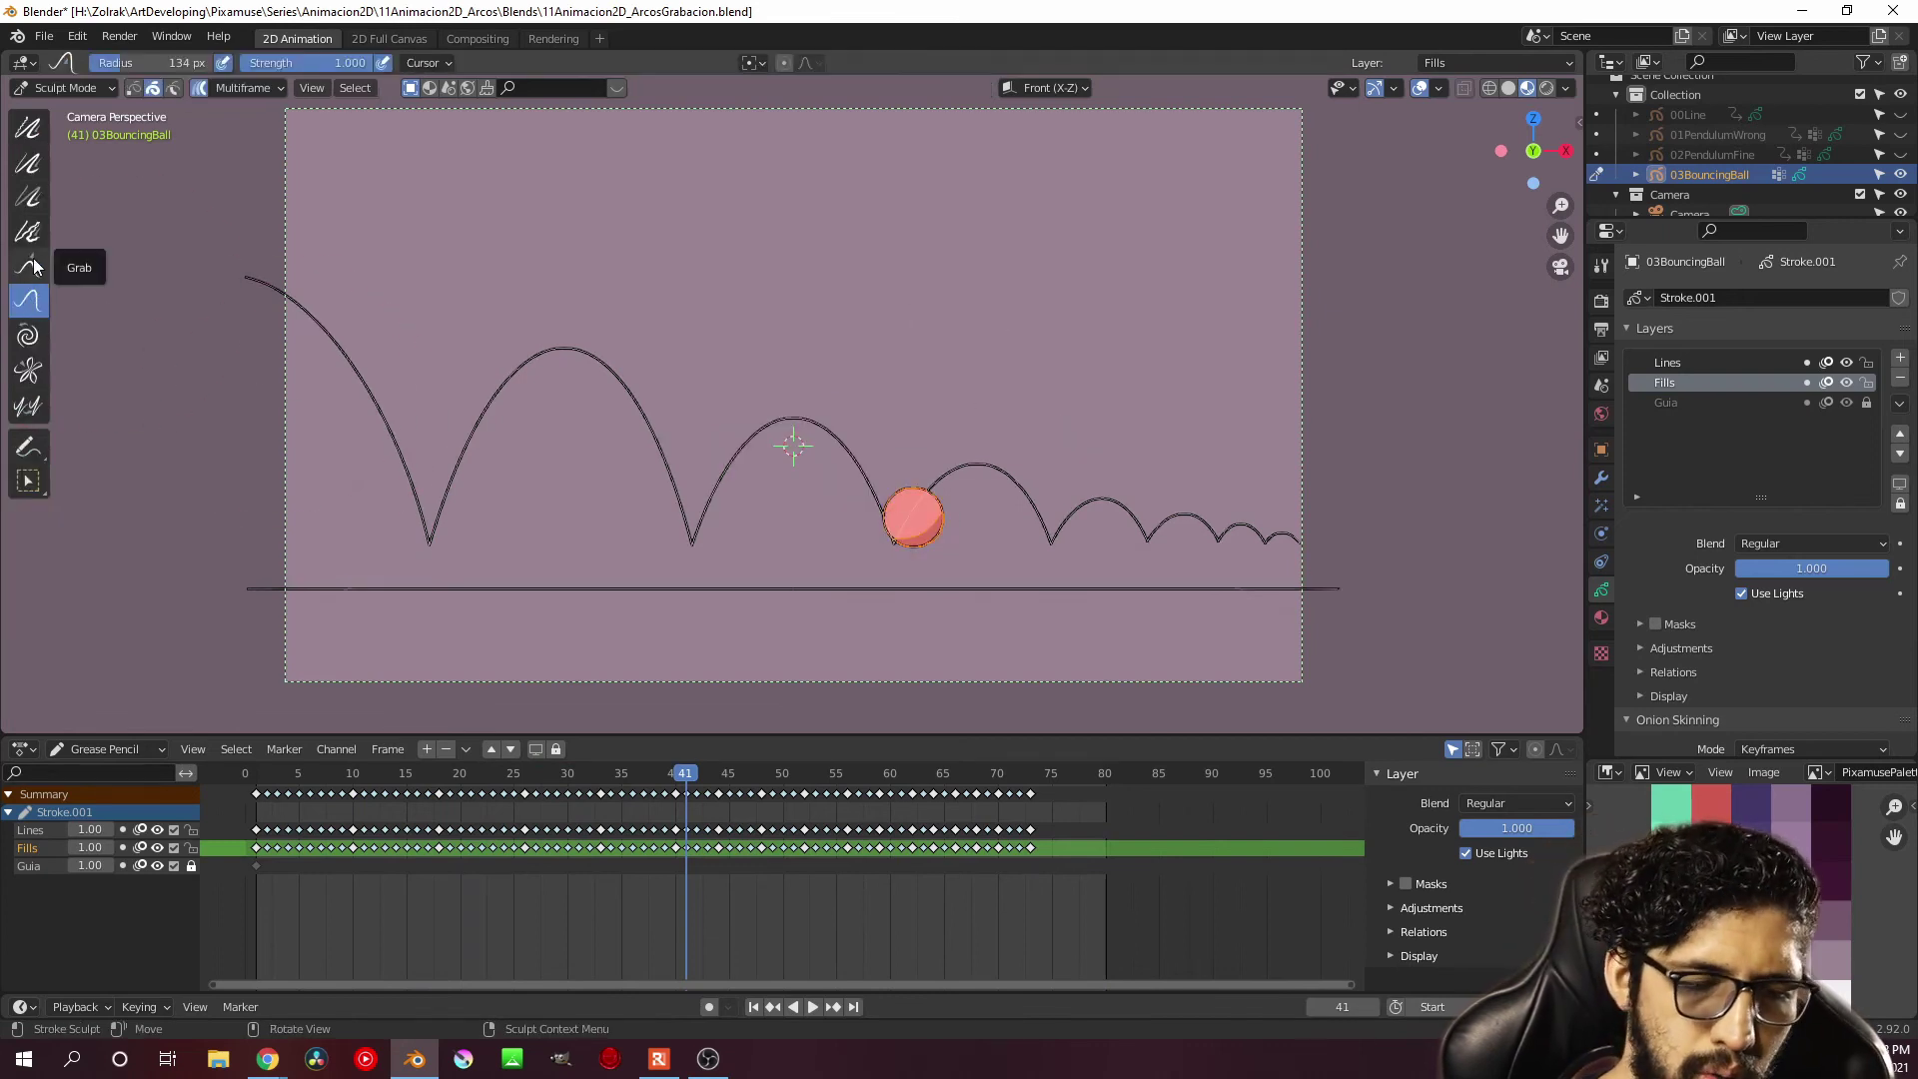
Zoom in at the first ground contact and squash the ball flat against the ground
left_click_drag(428, 796, 358, 771)
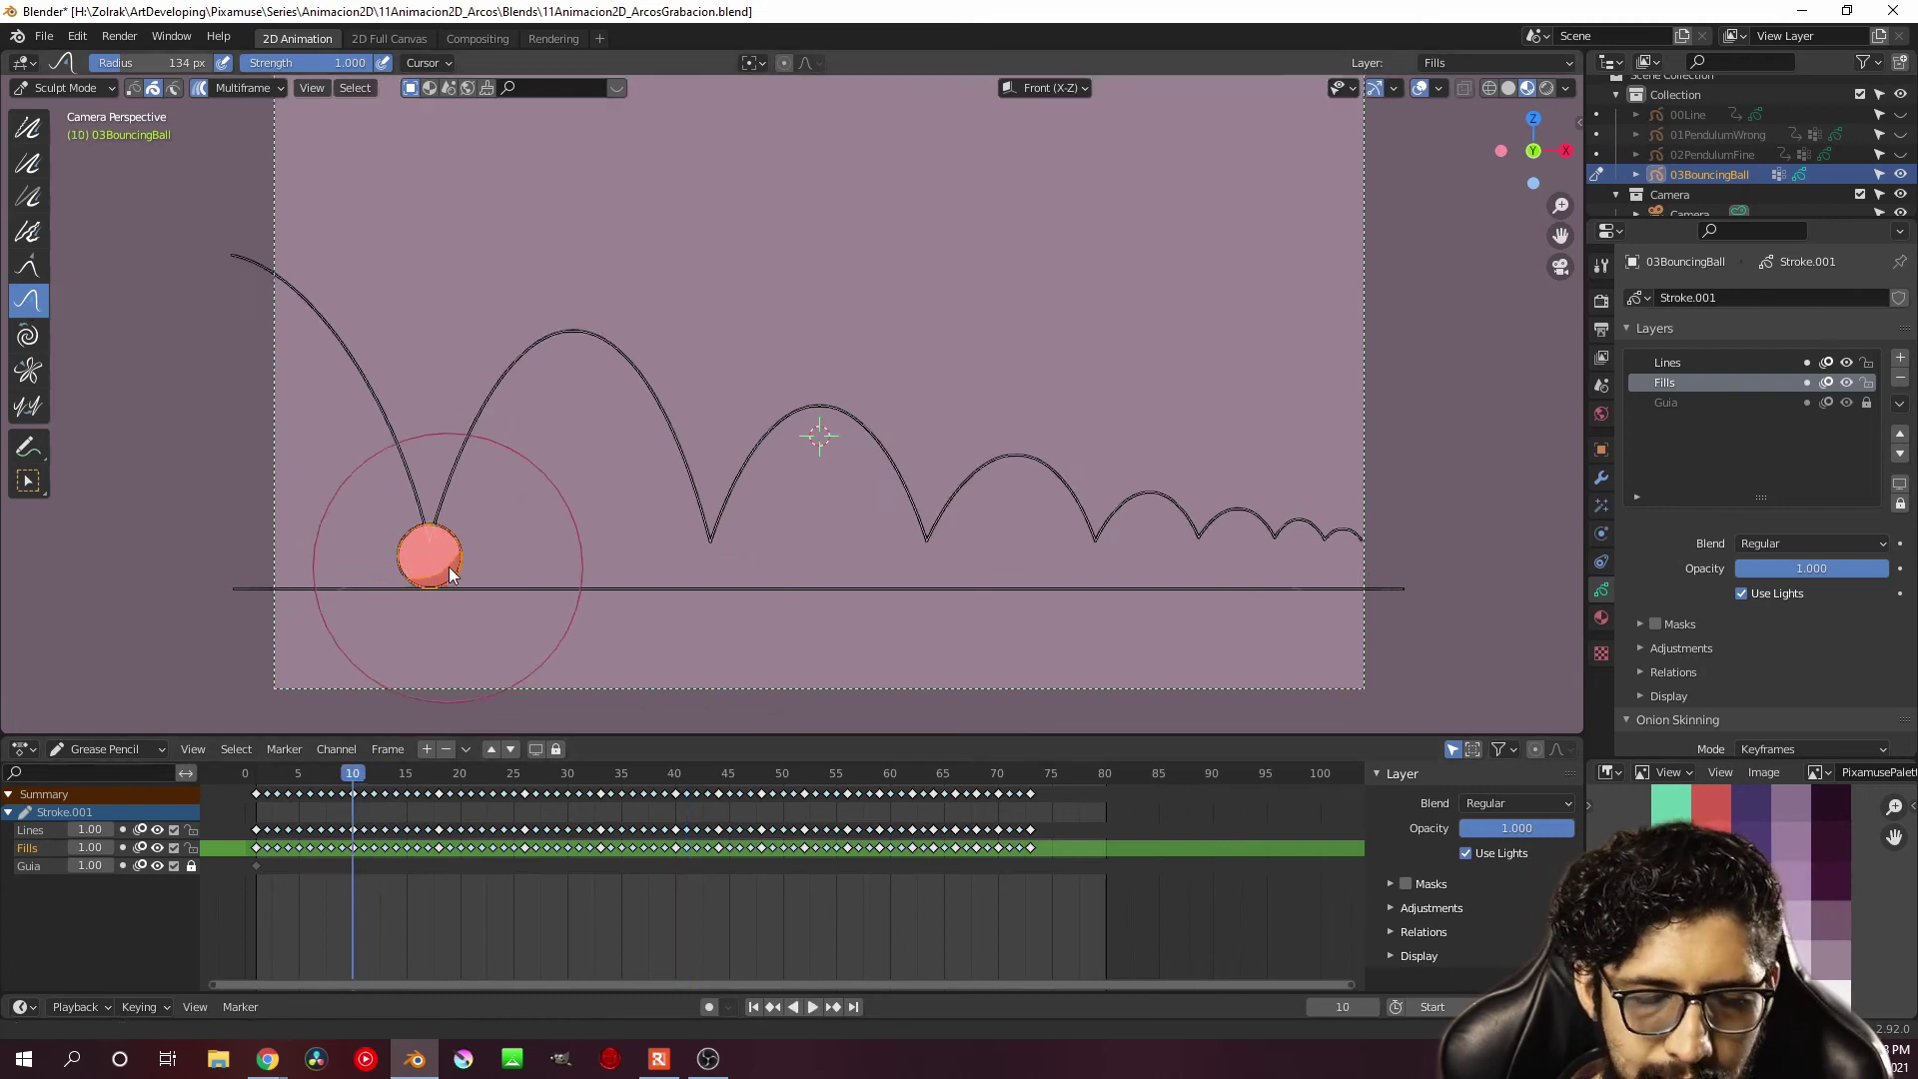
scroll(520, 529, "up", 4)
mouse_move(637, 508)
left_mouse_down()
mouse_move(620, 541)
mouse_move(531, 591)
left_mouse_up()
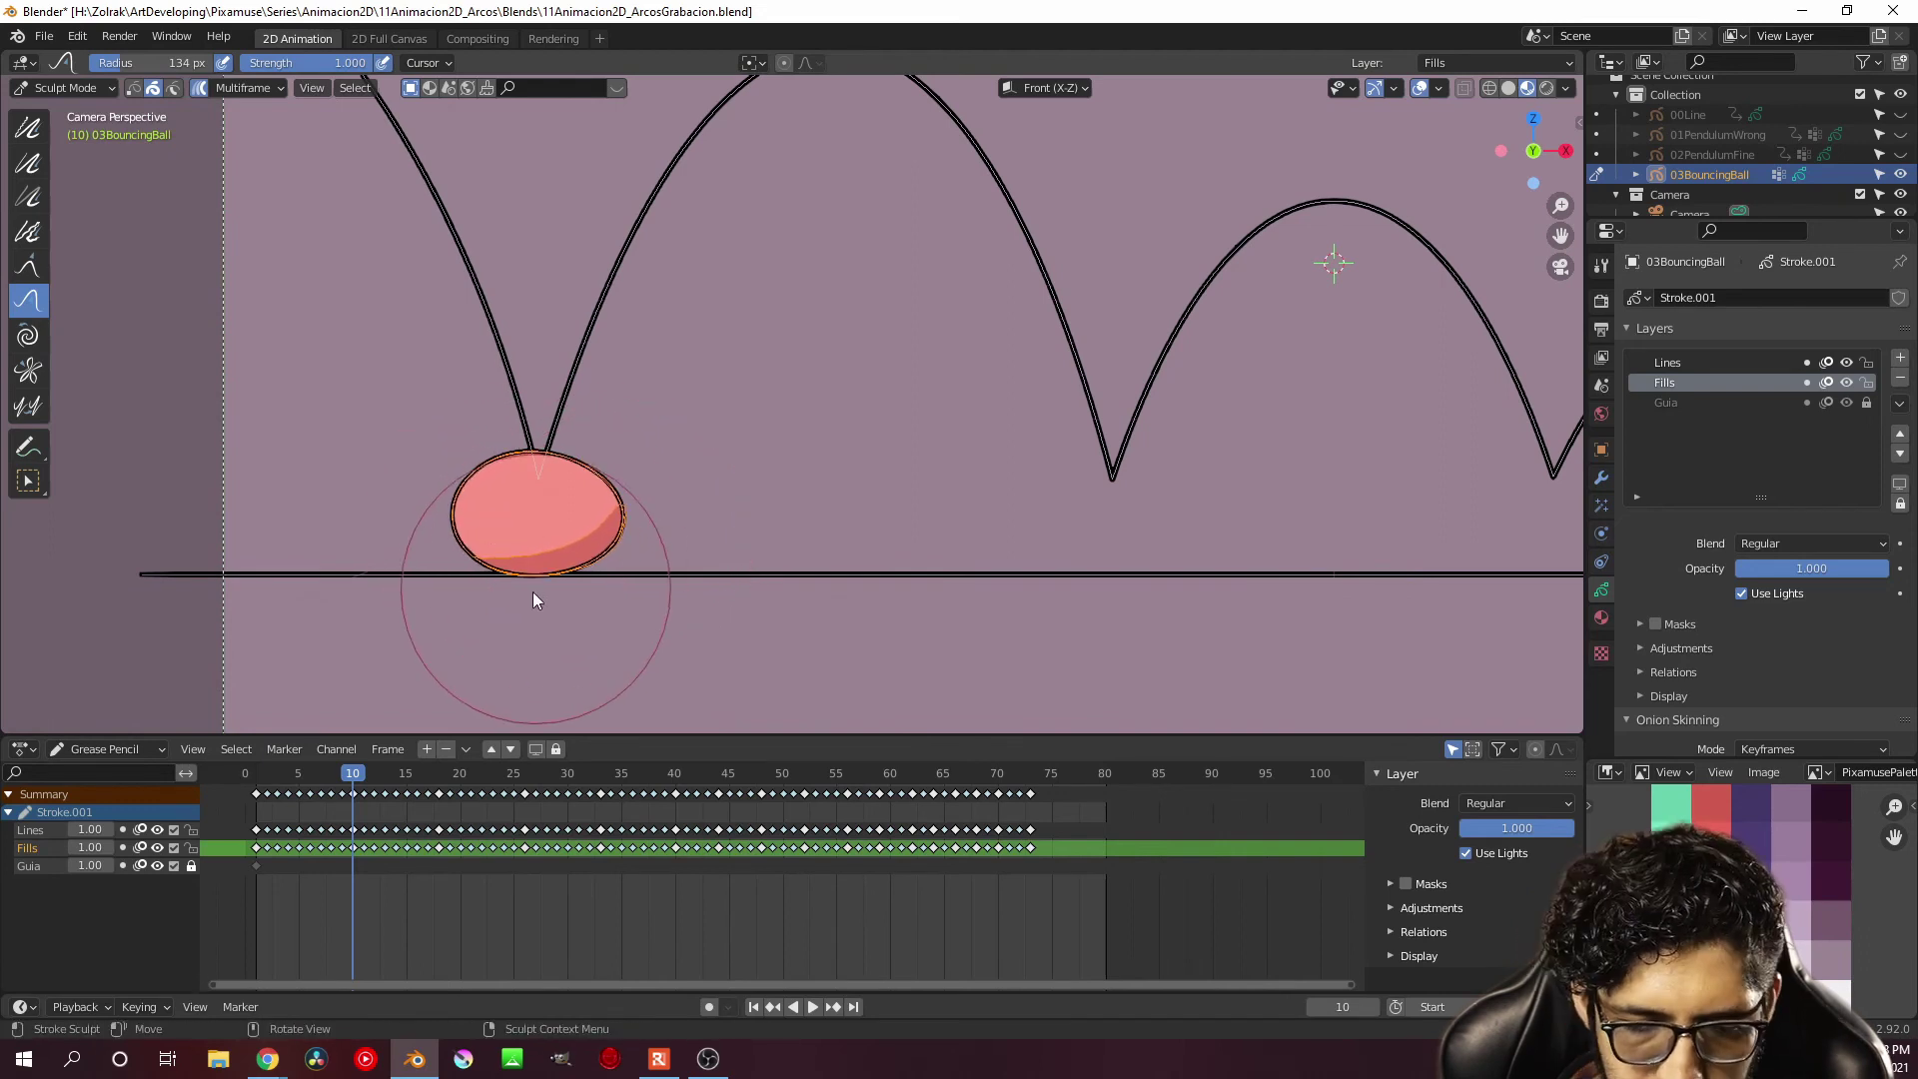
left_click_drag(543, 484, 465, 526)
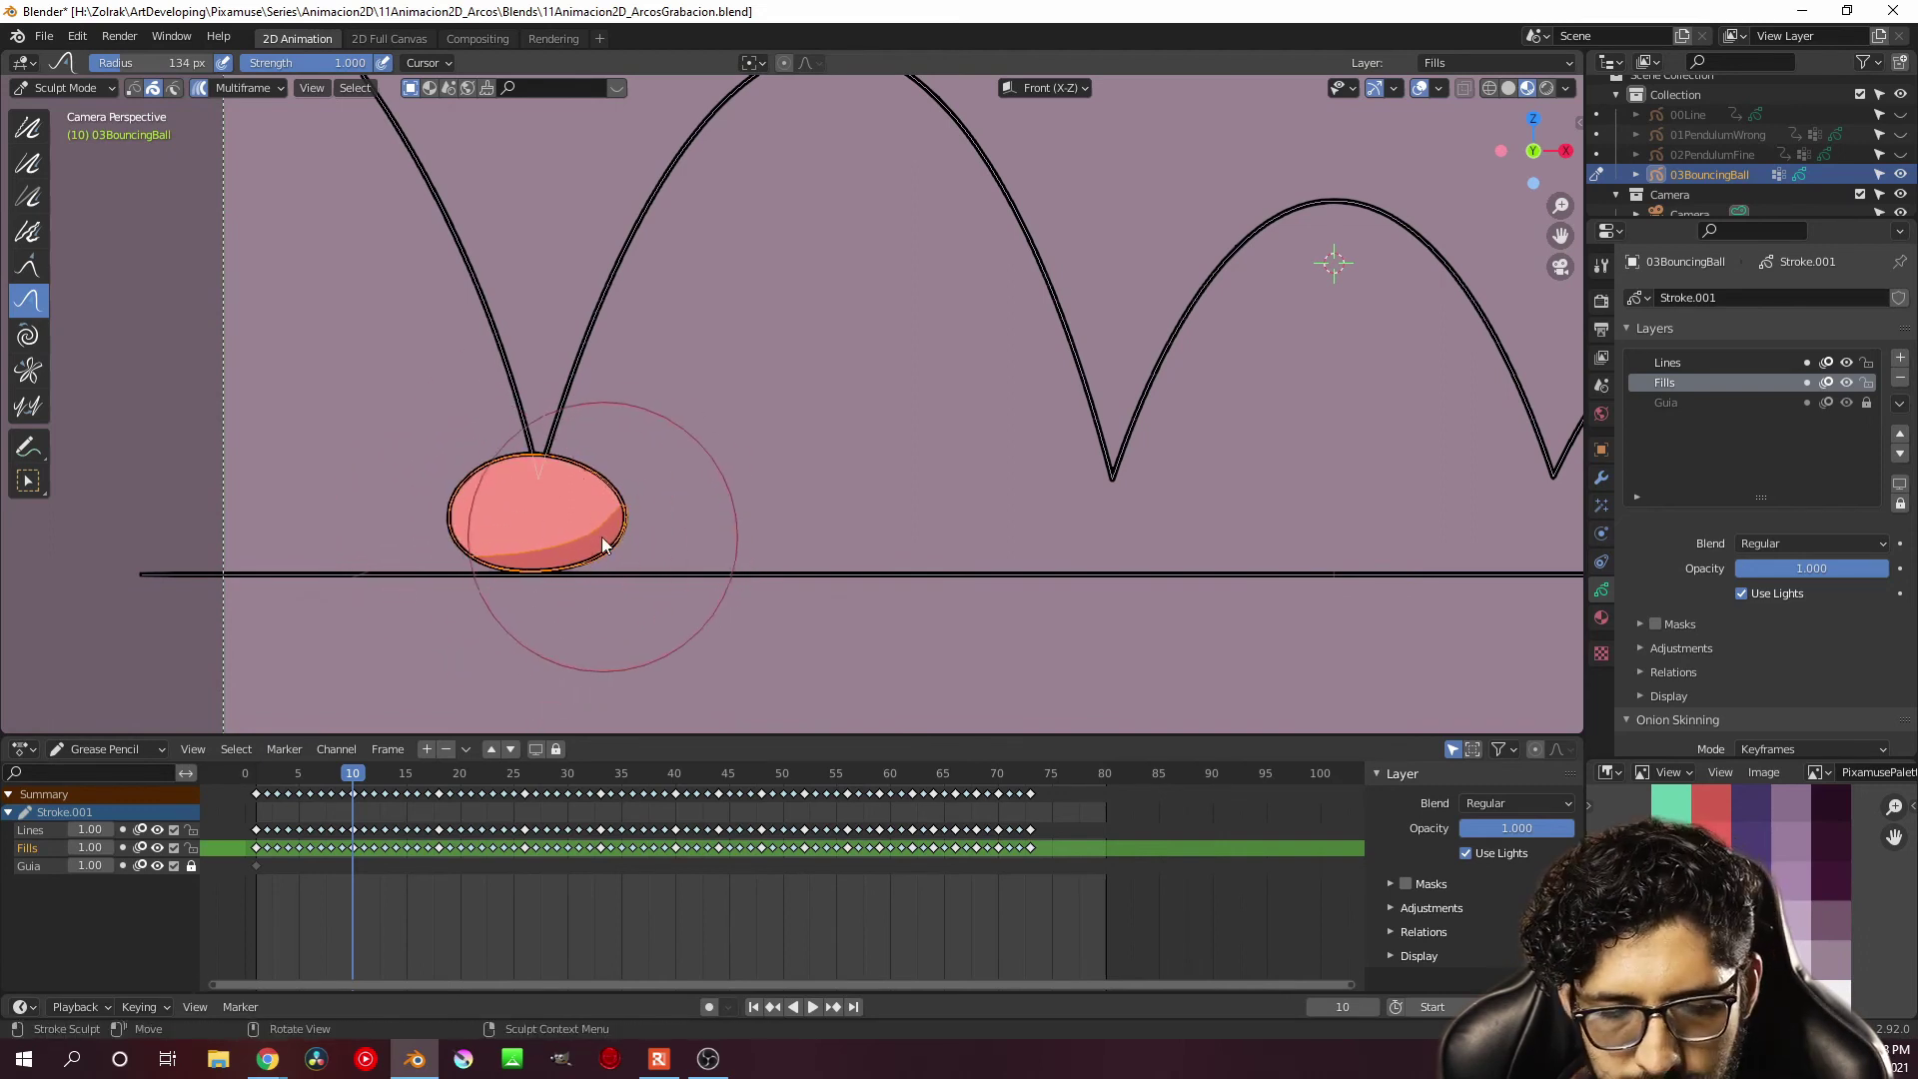
left_click_drag(601, 536, 585, 537)
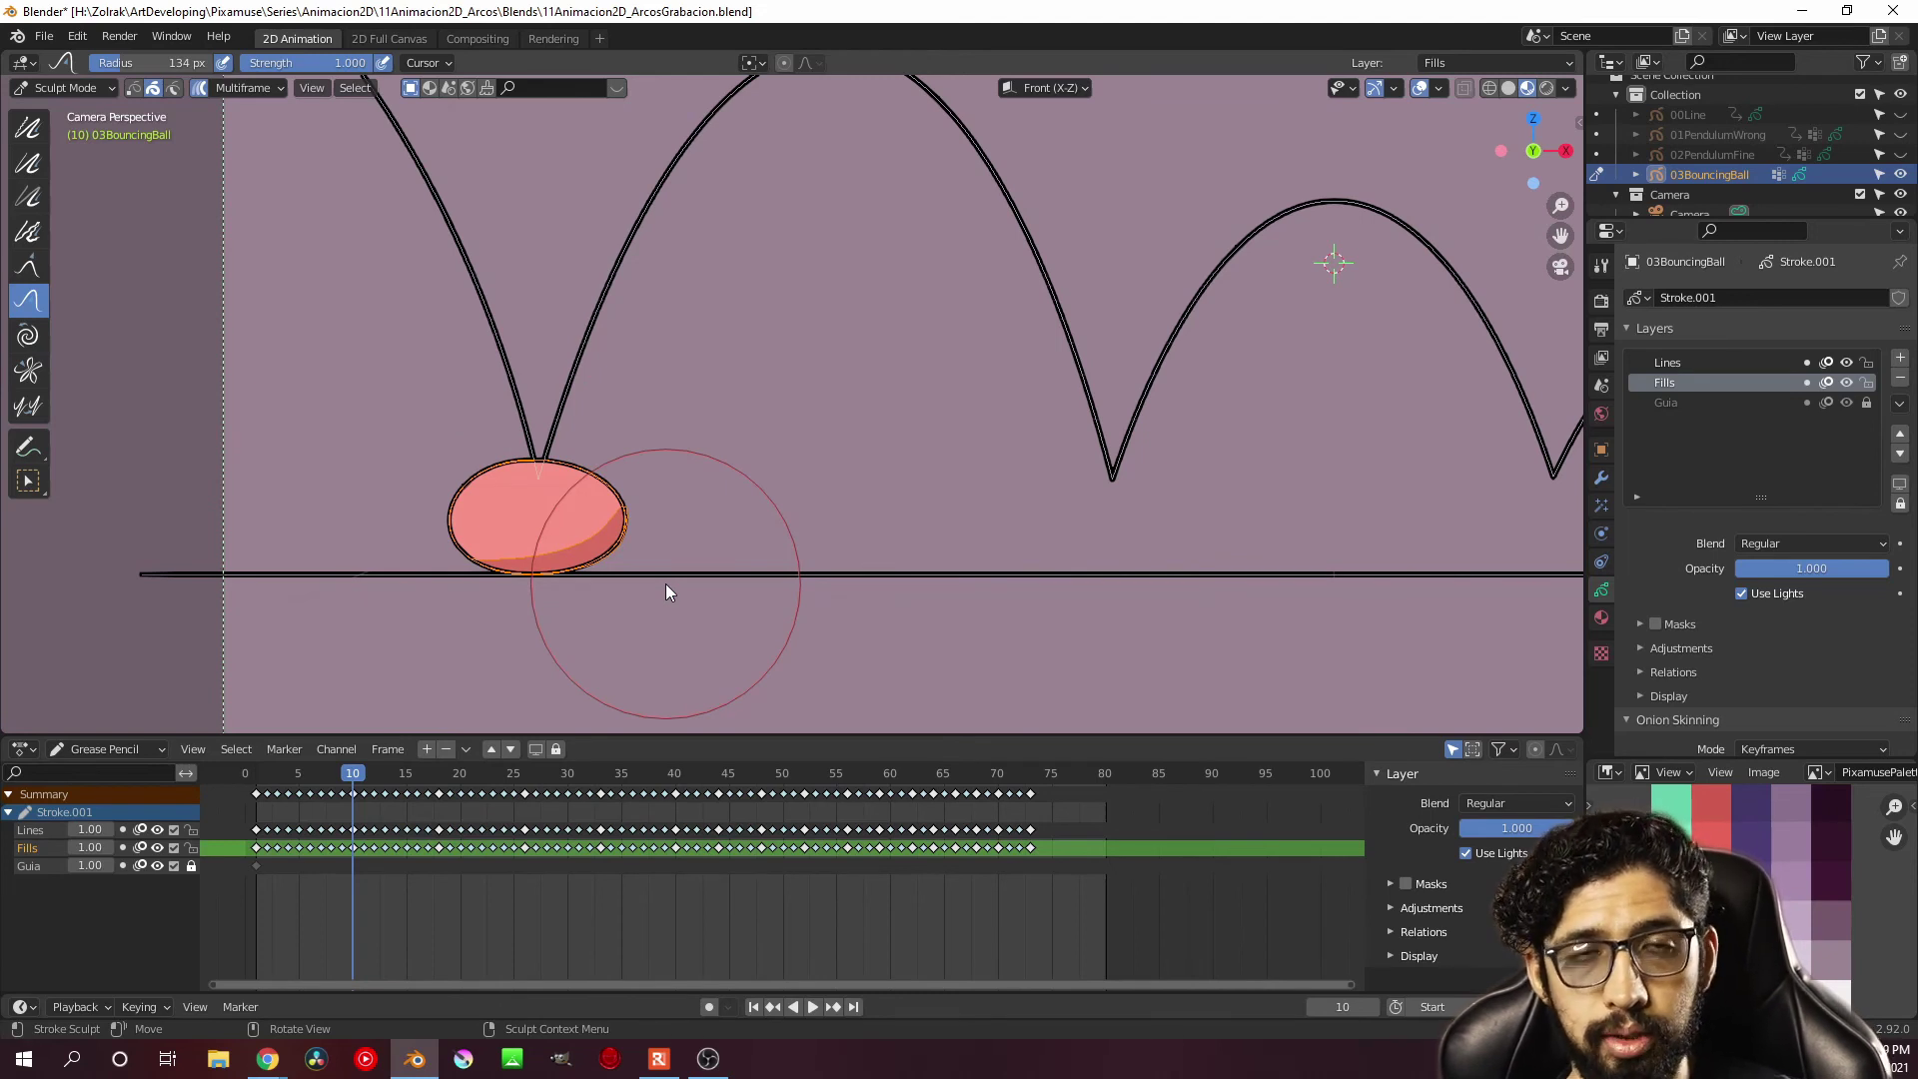
left_click_drag(528, 536, 560, 540)
Enable Multiframe while stepping through frames 7–11 around the first contact
key("Left")
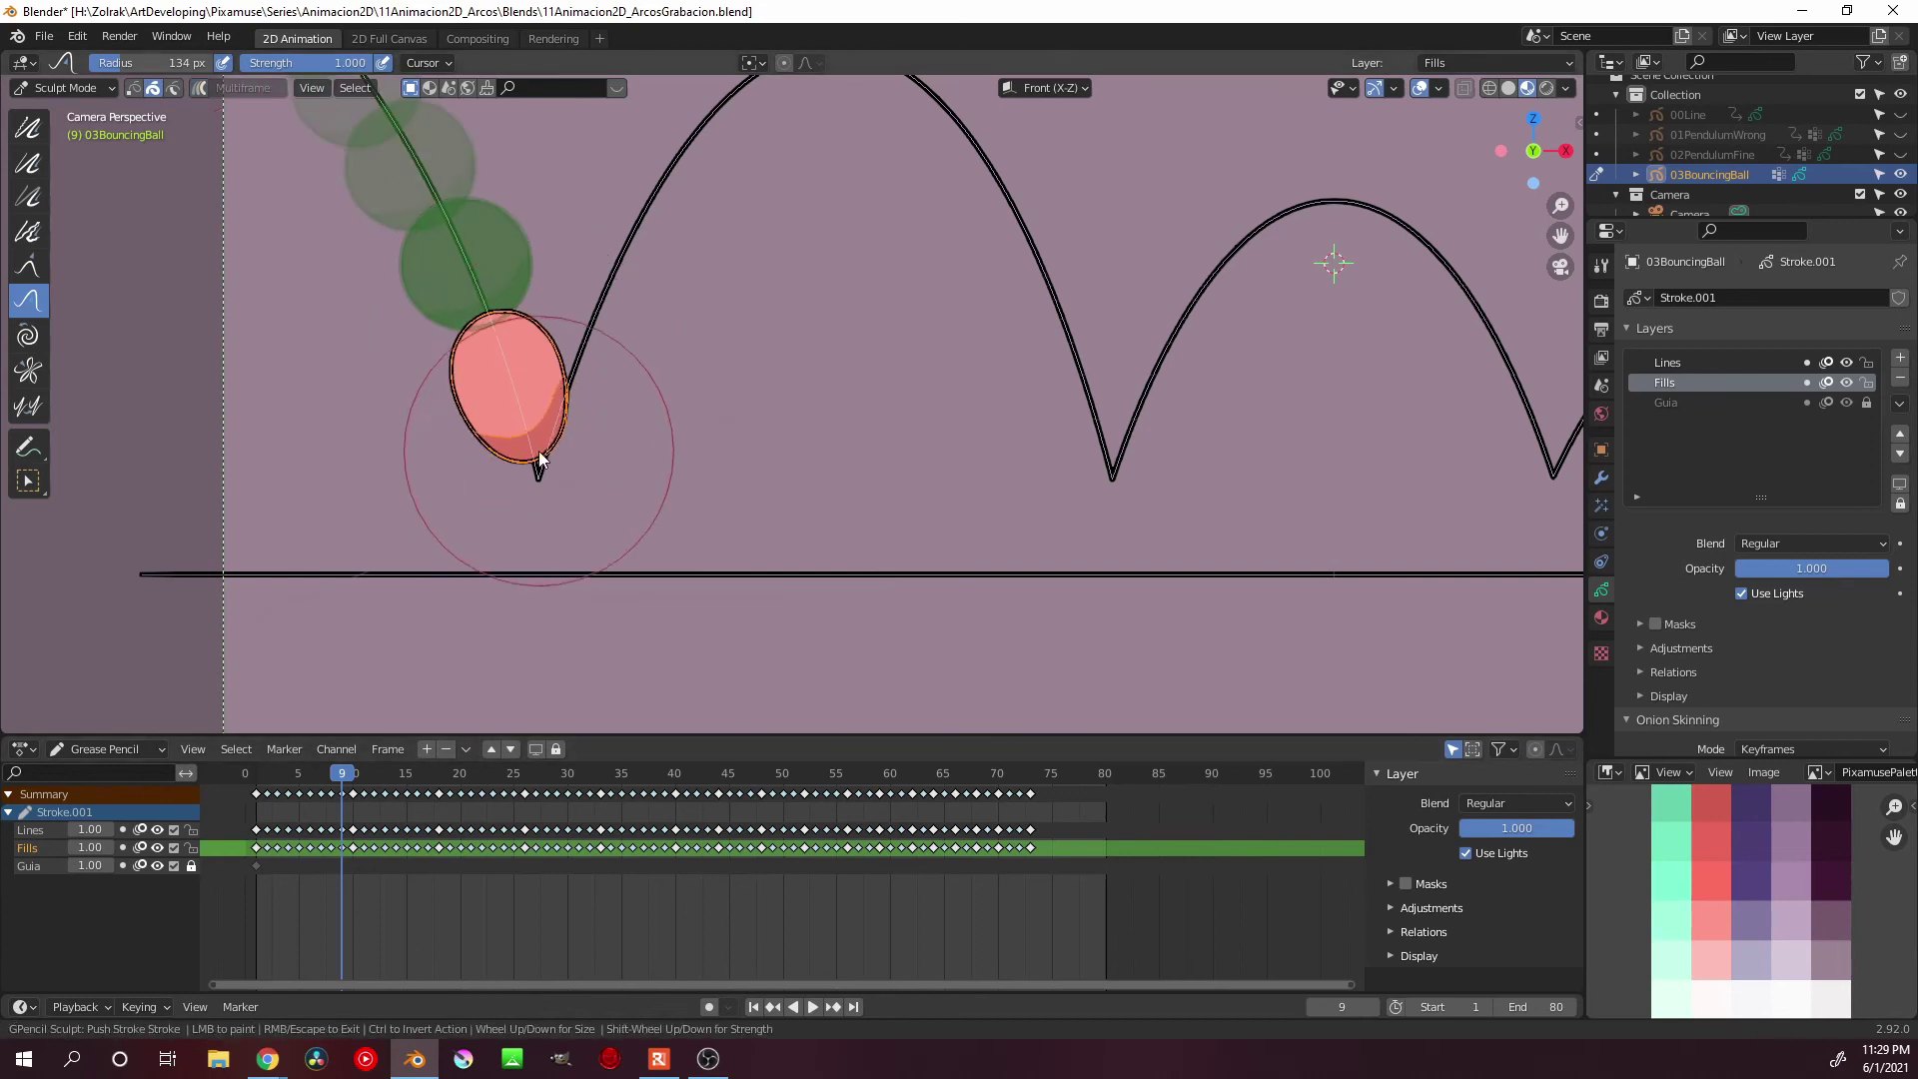
key("Left")
left_click(198, 86)
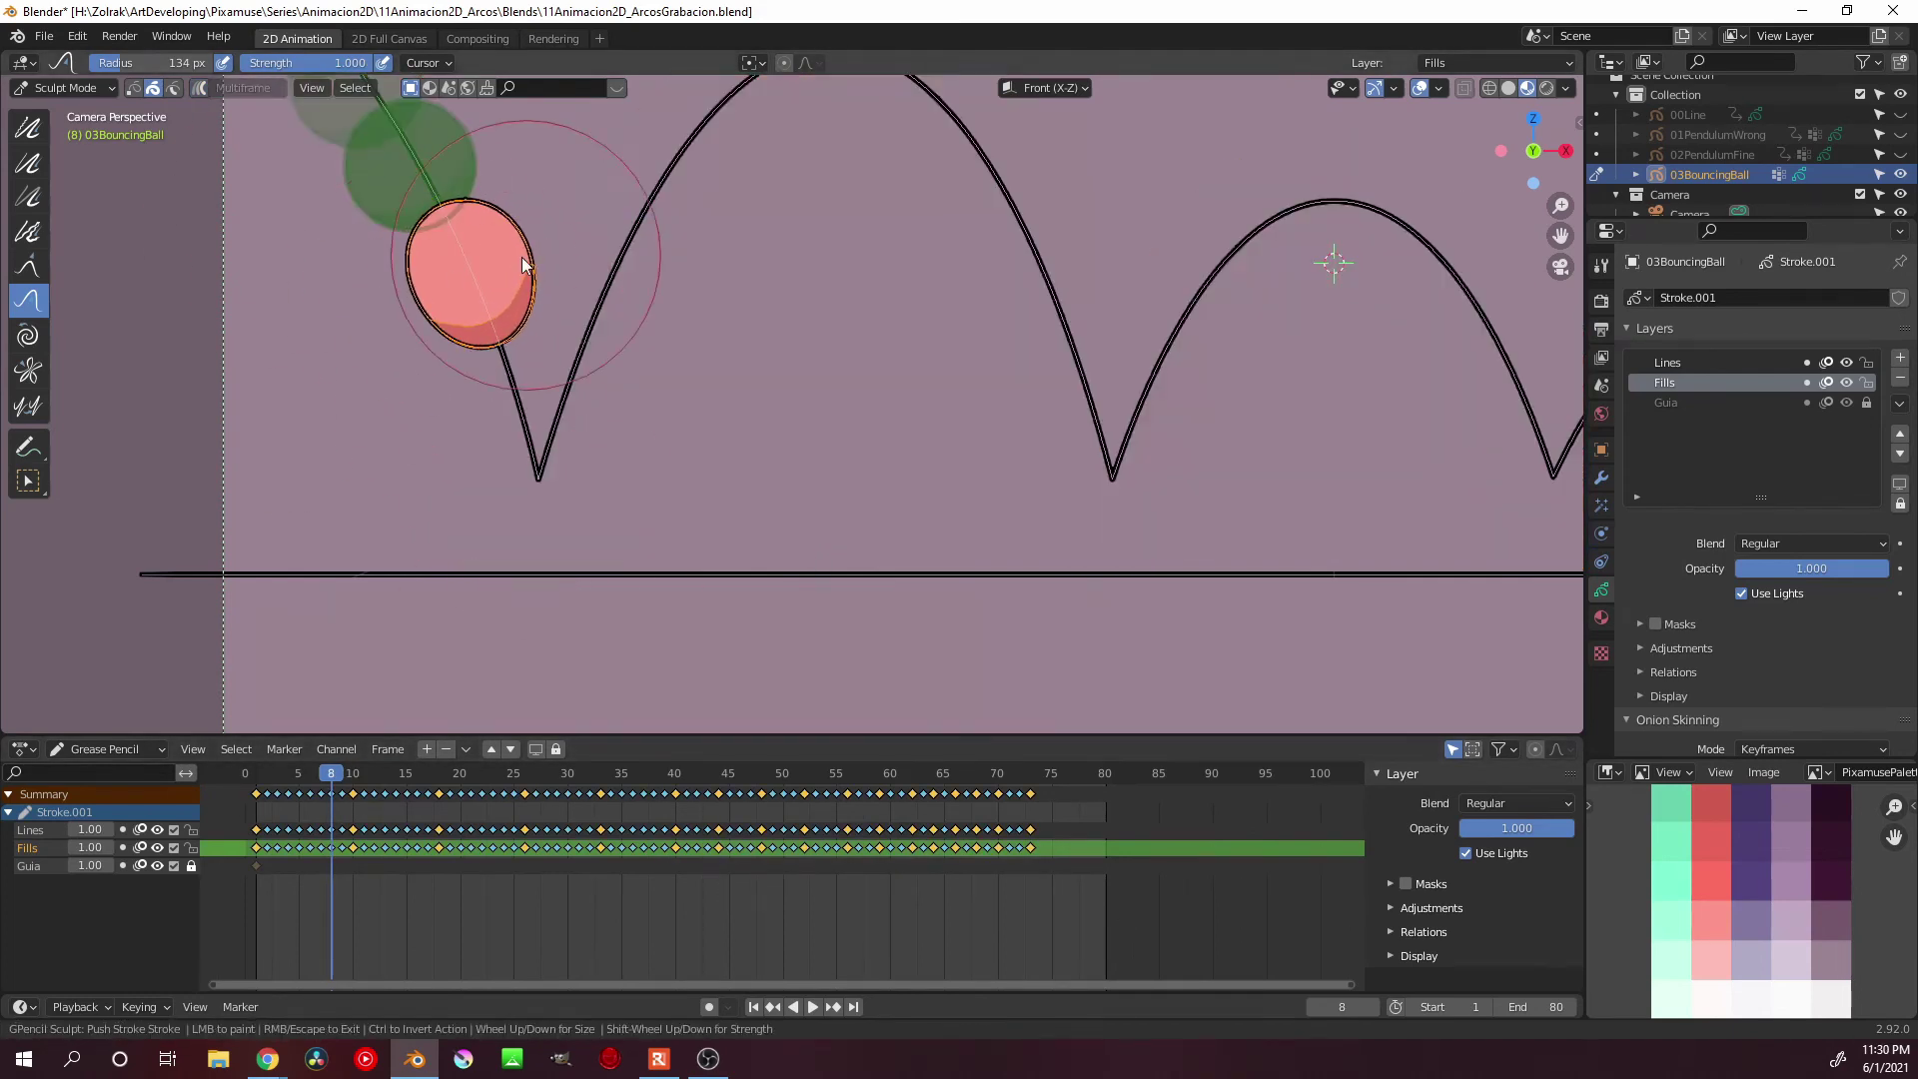
key("Left")
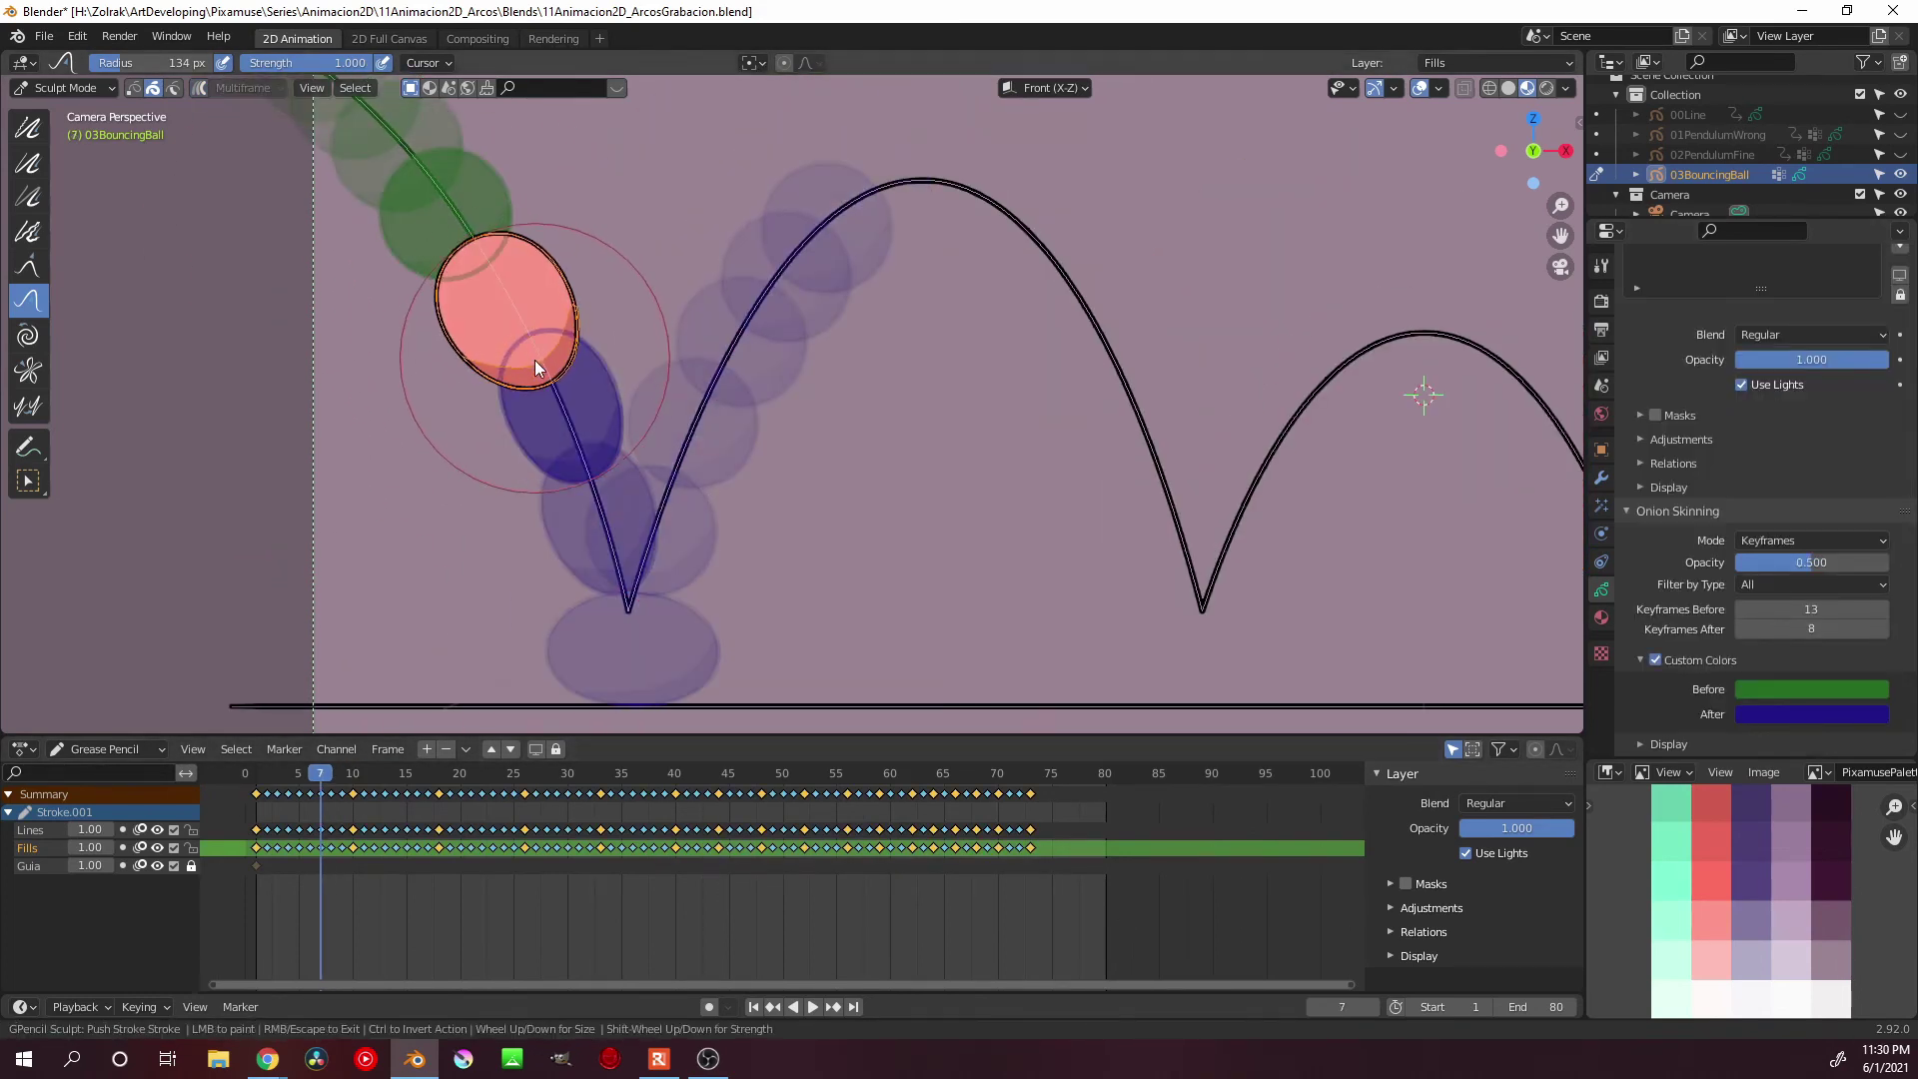
key("Right")
key("Right")
key("Right")
key("Right")
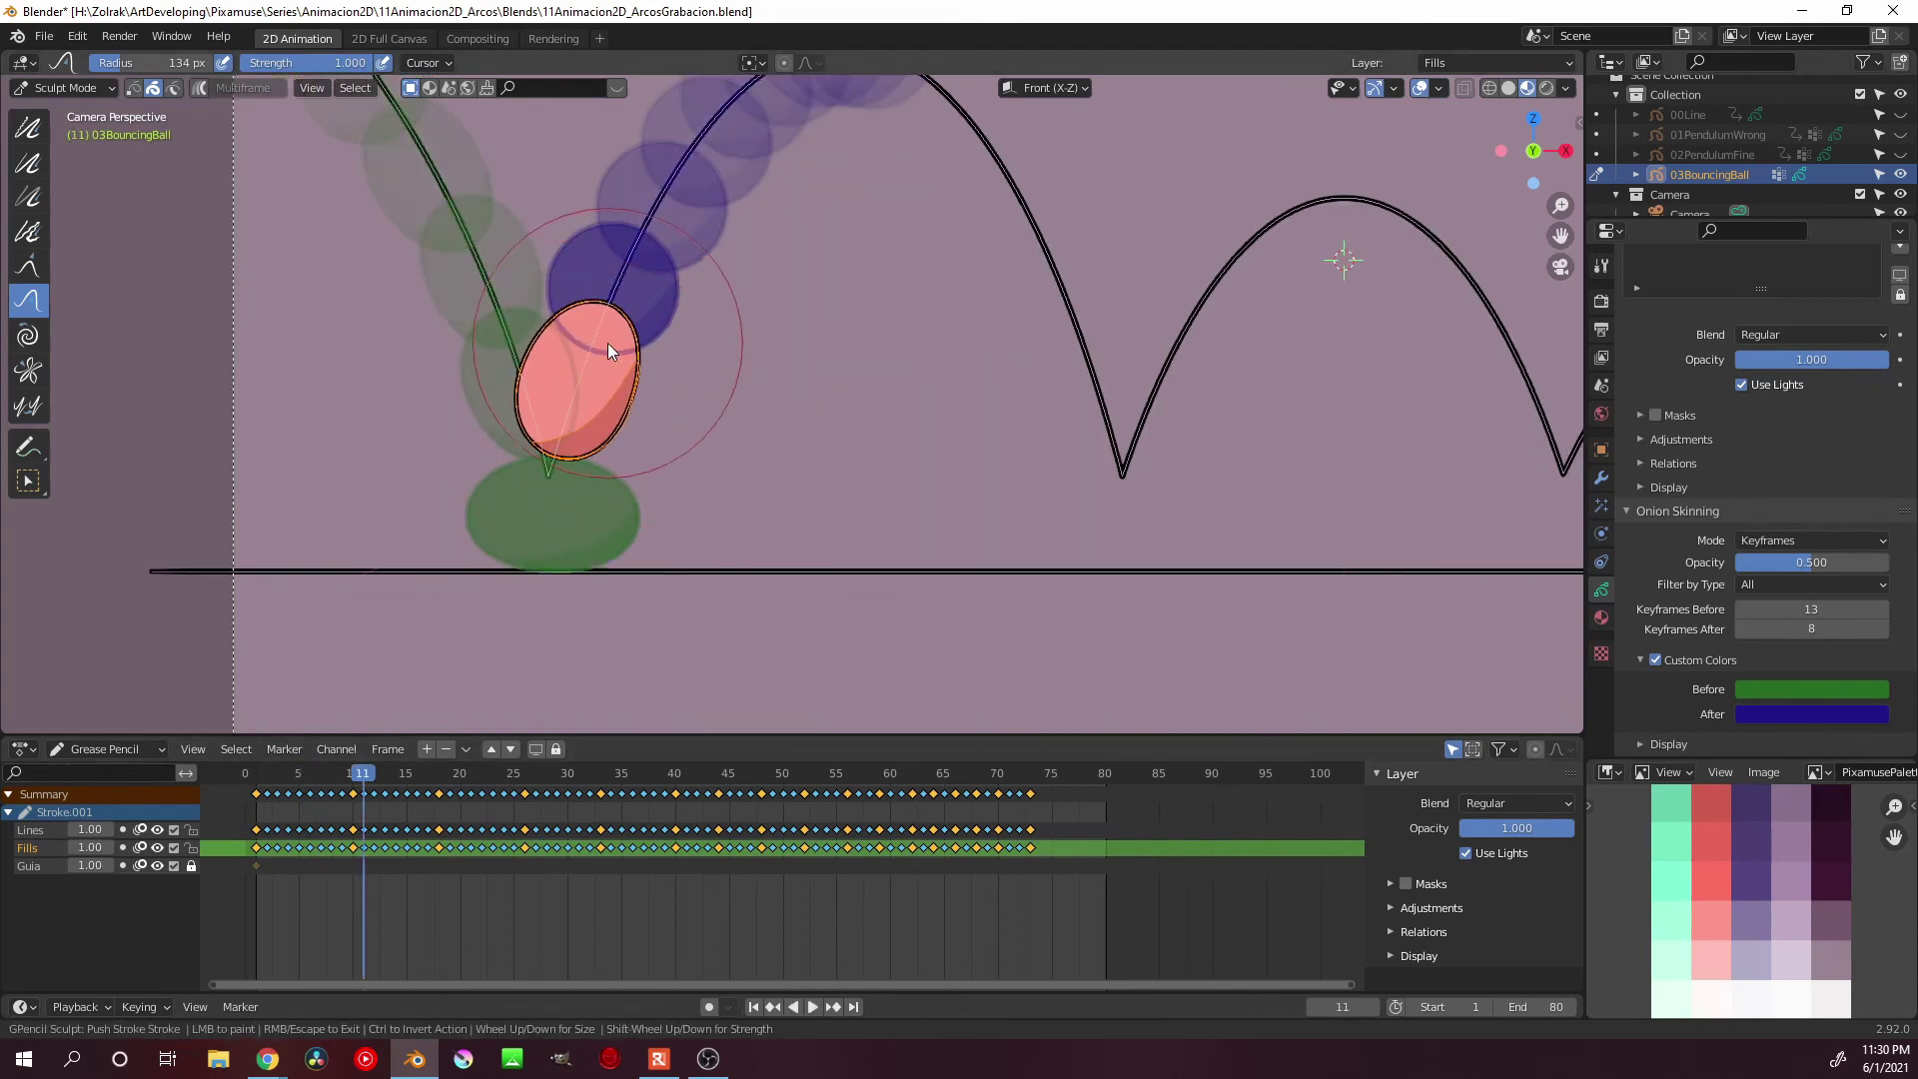
Move through frames 25–40 and squash the ball down at the next contact
left_click(385, 781)
left_click(514, 781)
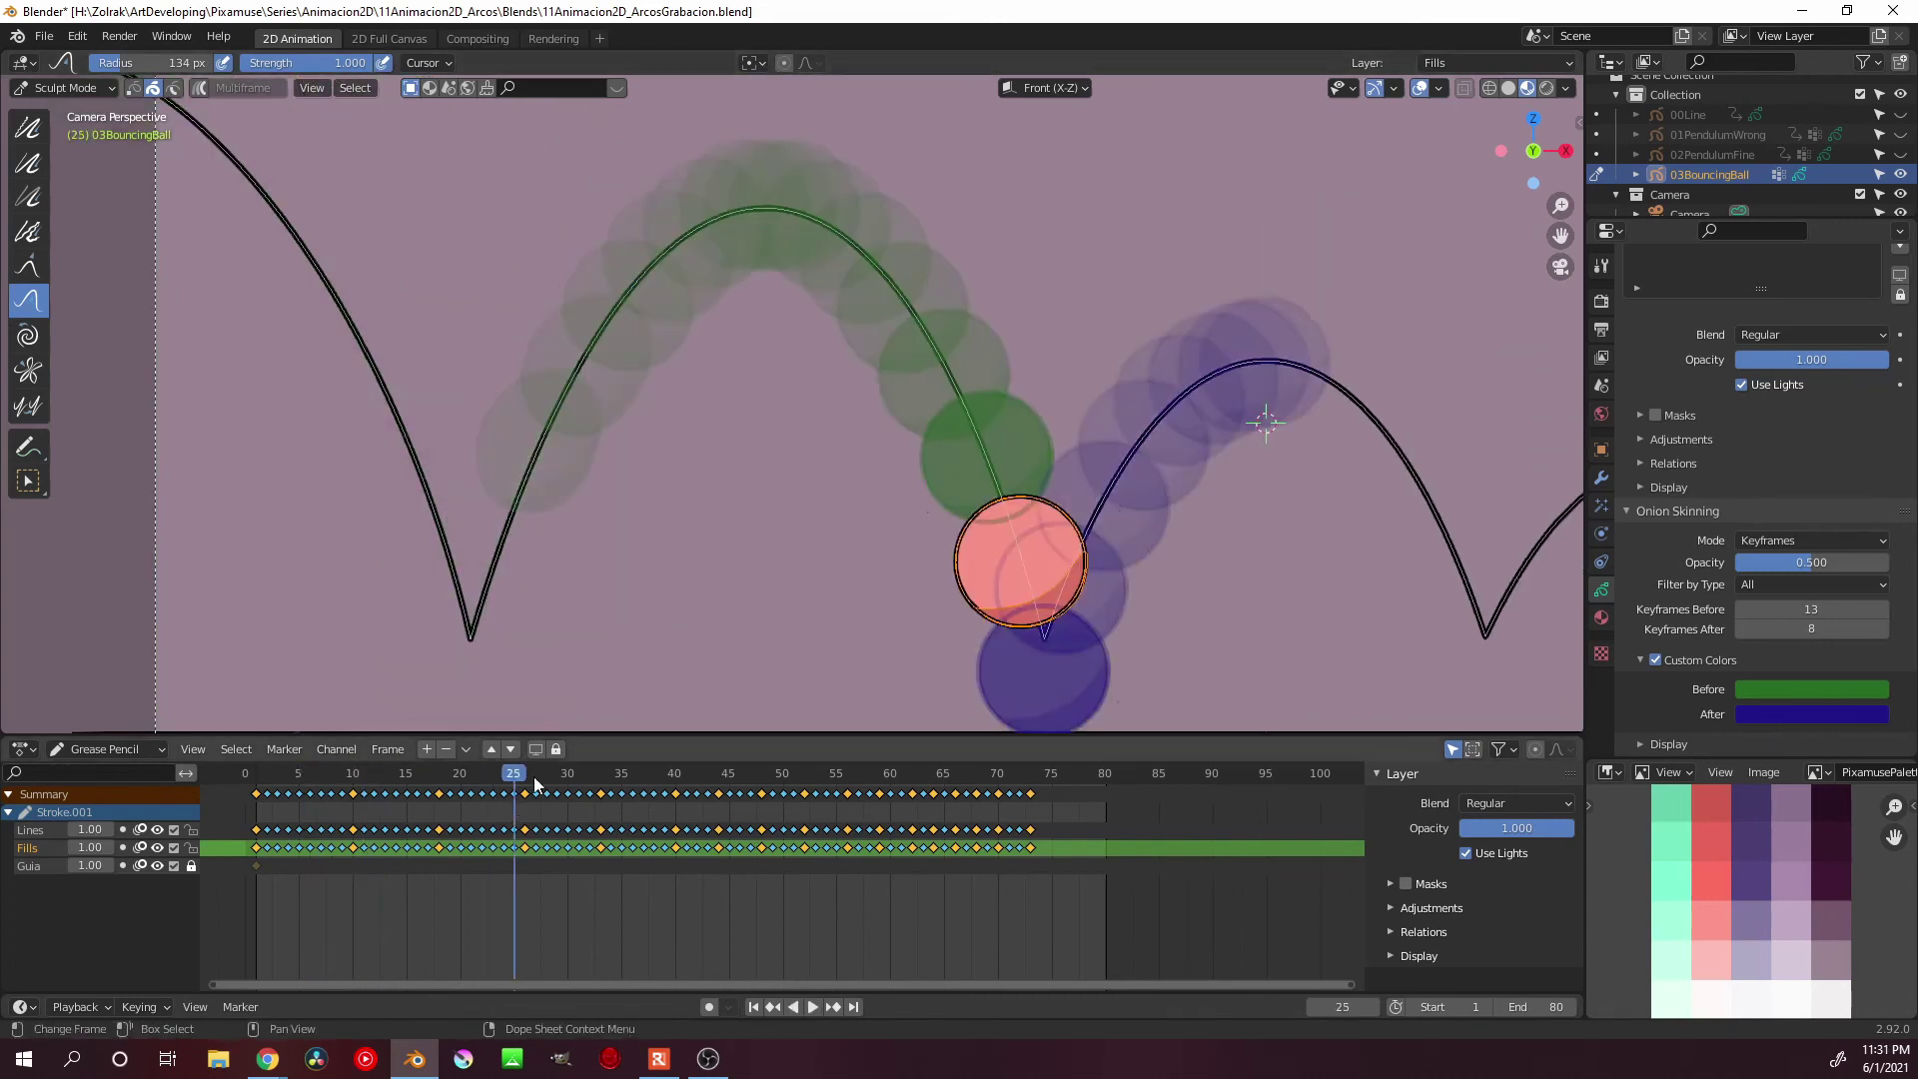
key("Right")
key("Left")
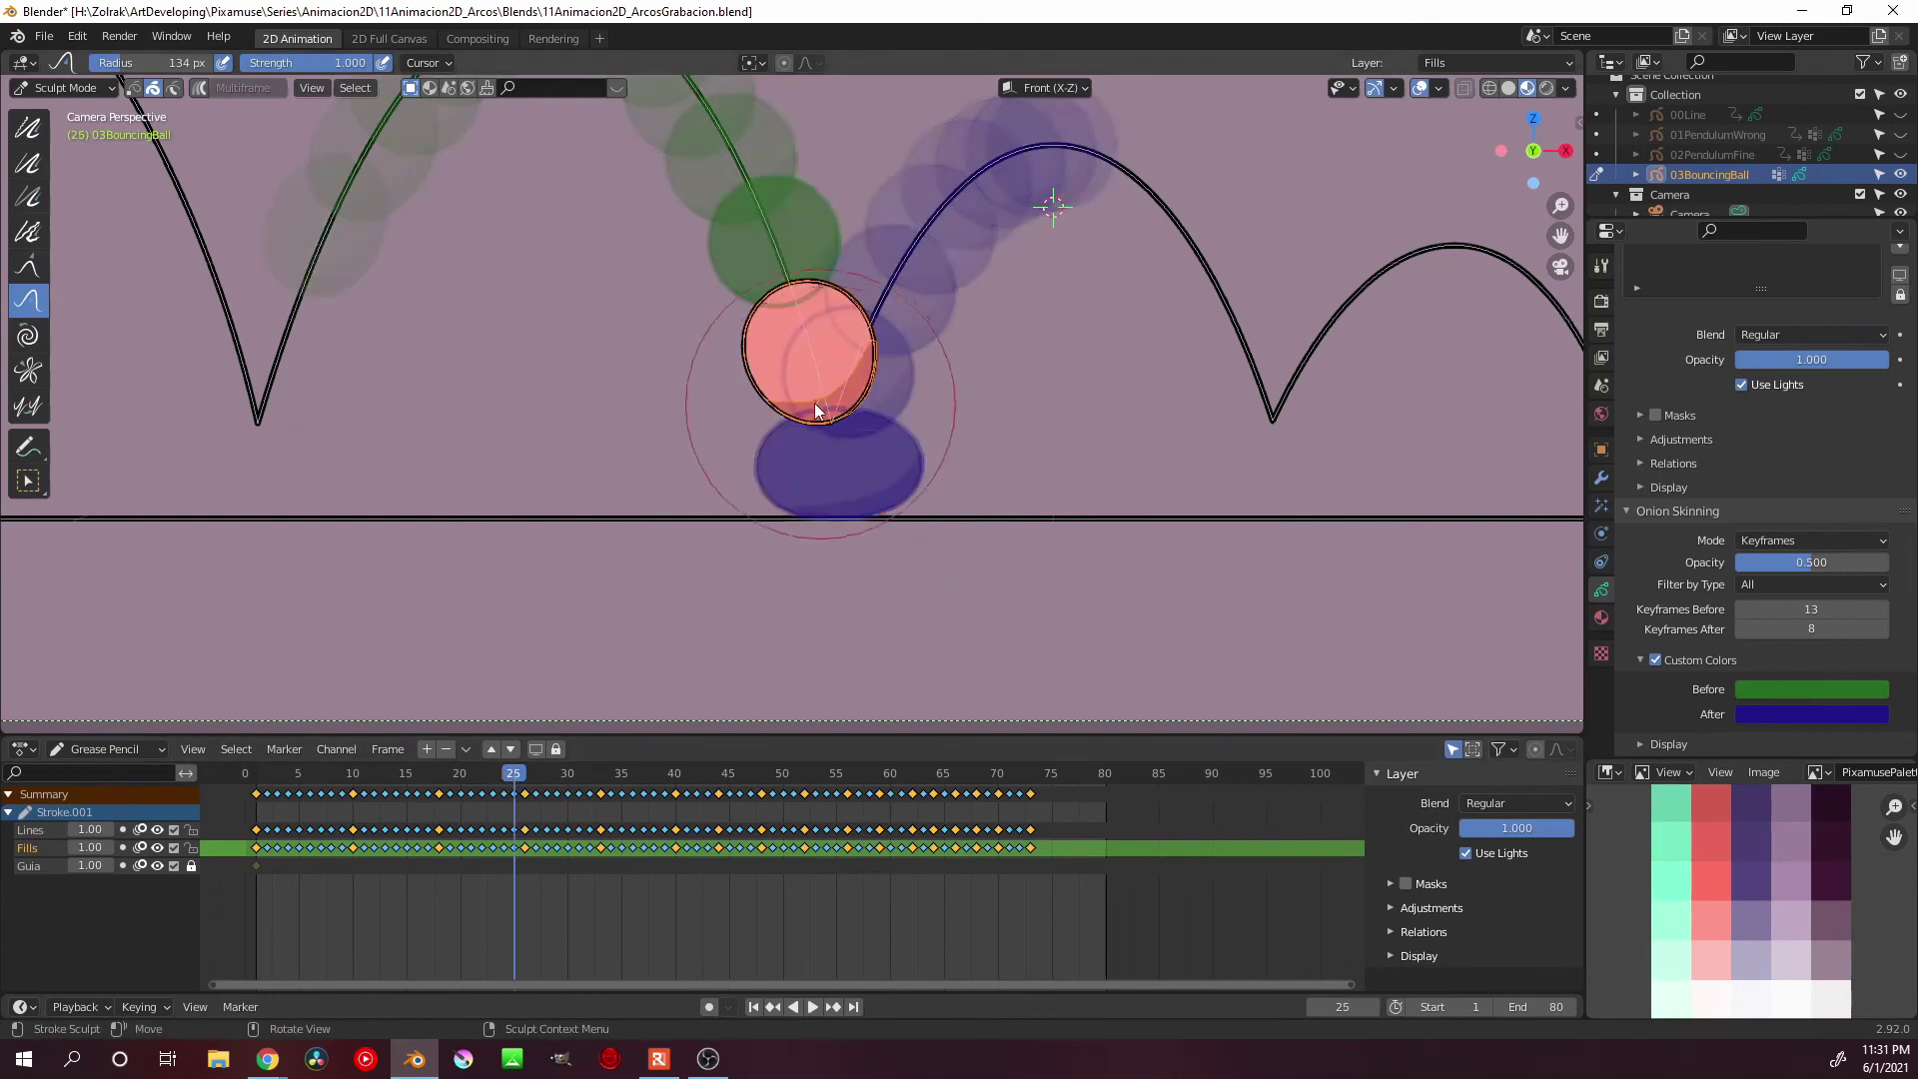
key("Left")
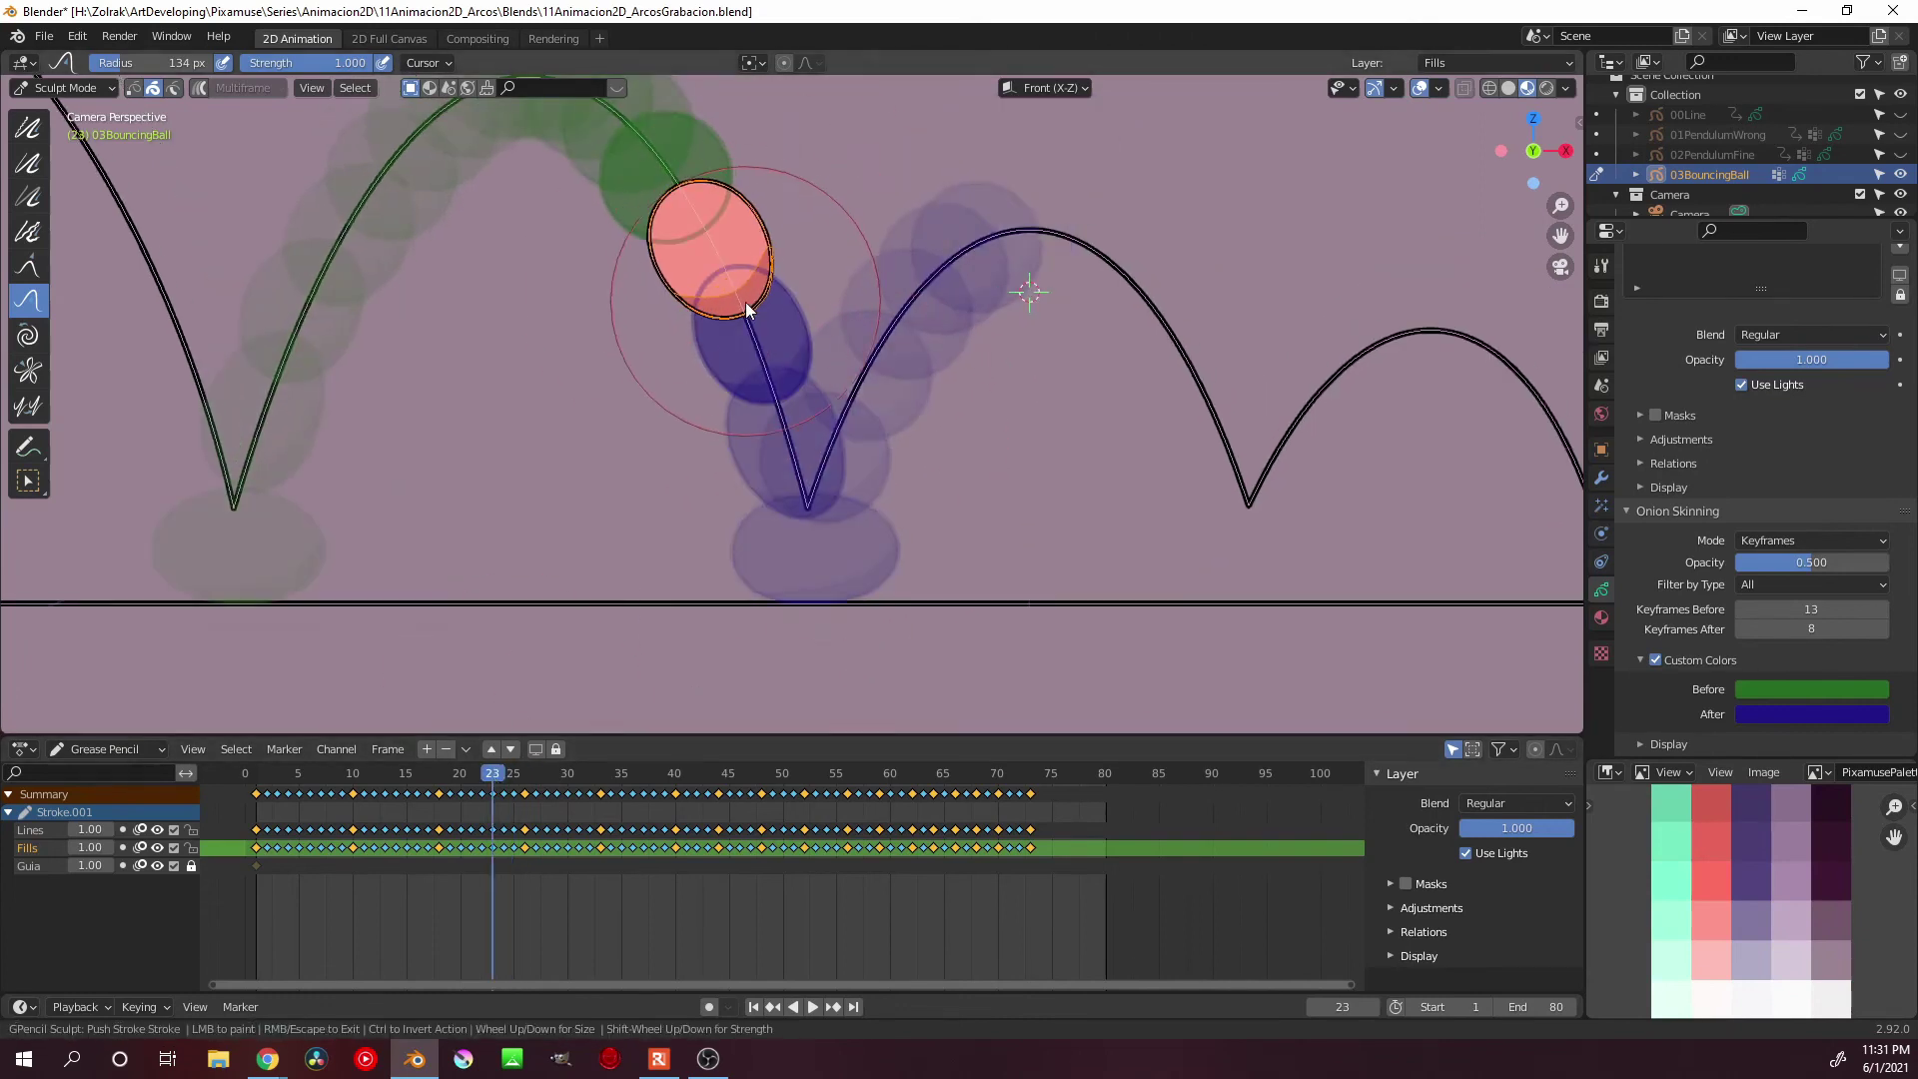
key("Right")
key("Right")
key("Right")
key("Right")
key("Right")
key("Right")
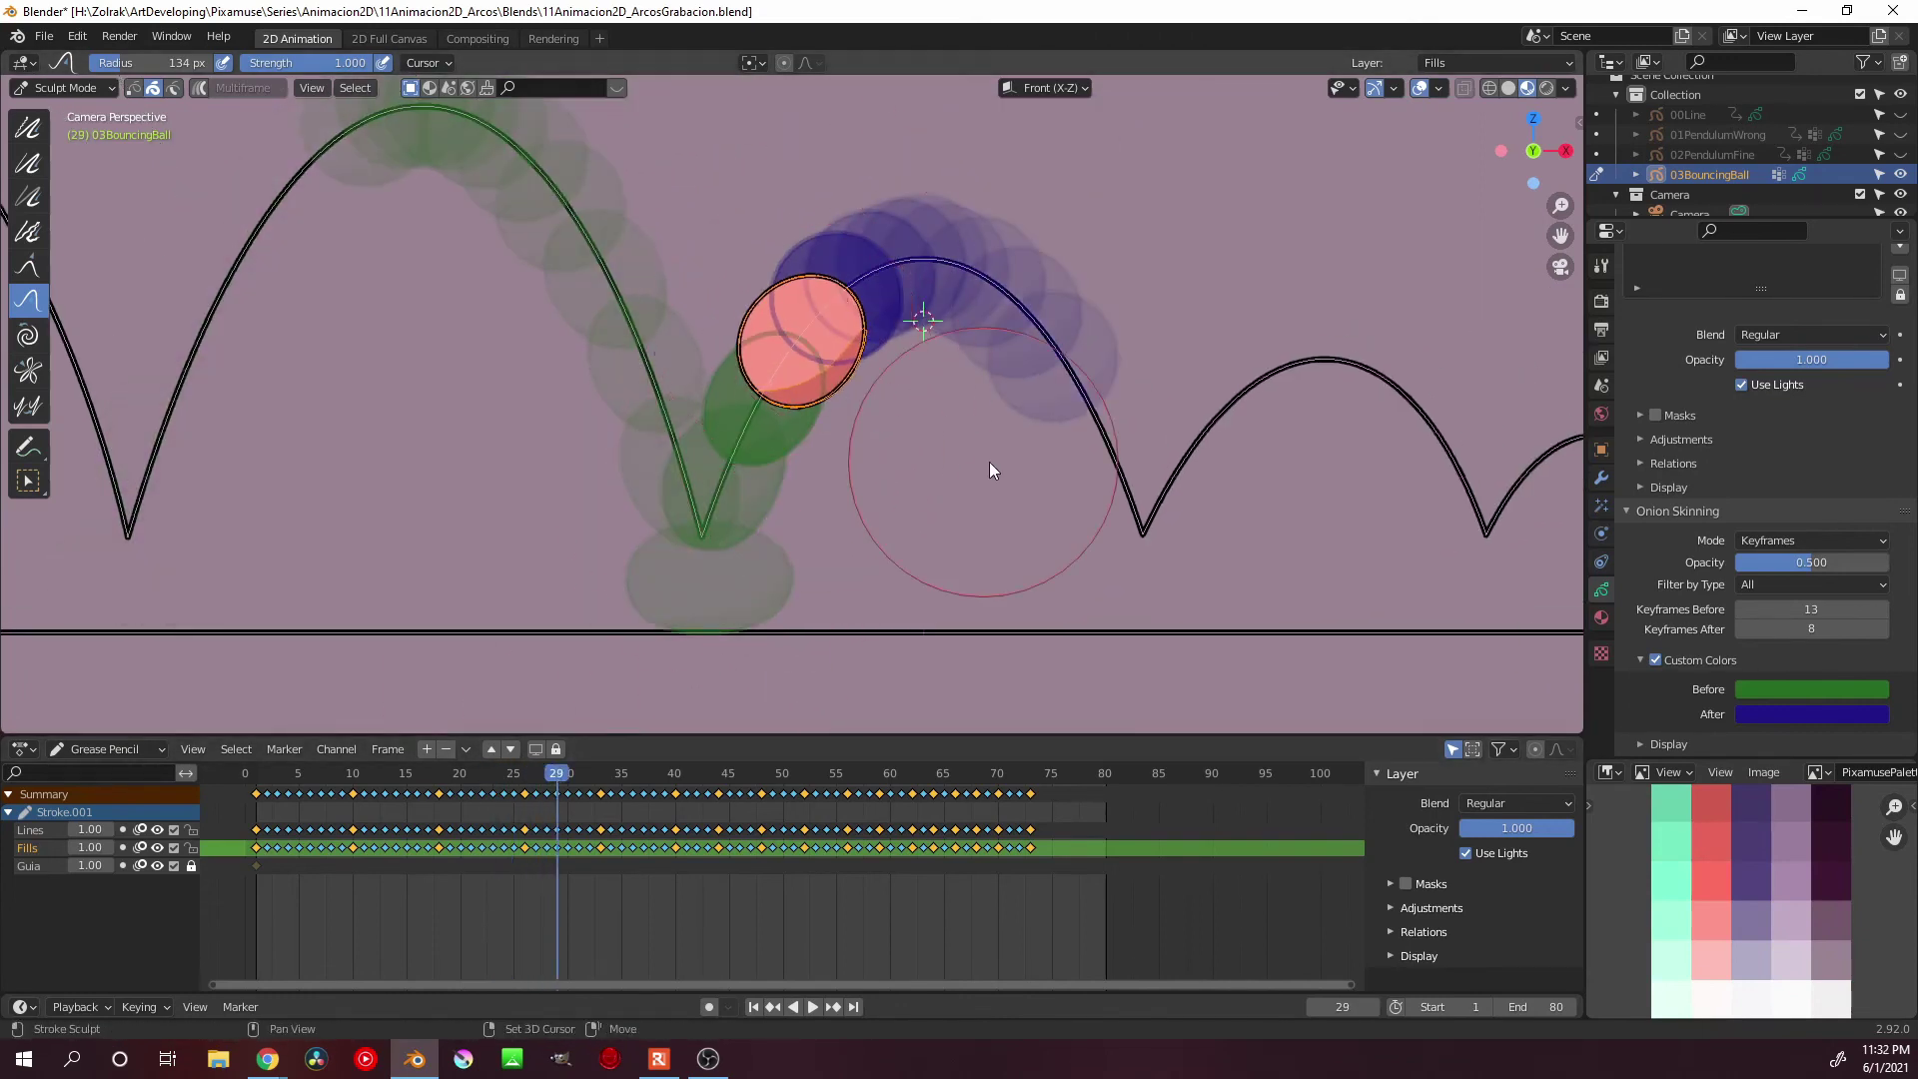
key("Right")
key("Right")
key("Right")
left_click_drag(934, 519, 945, 570)
Step around frame 41, play back to check the squash, and return to Draw mode
key("Left")
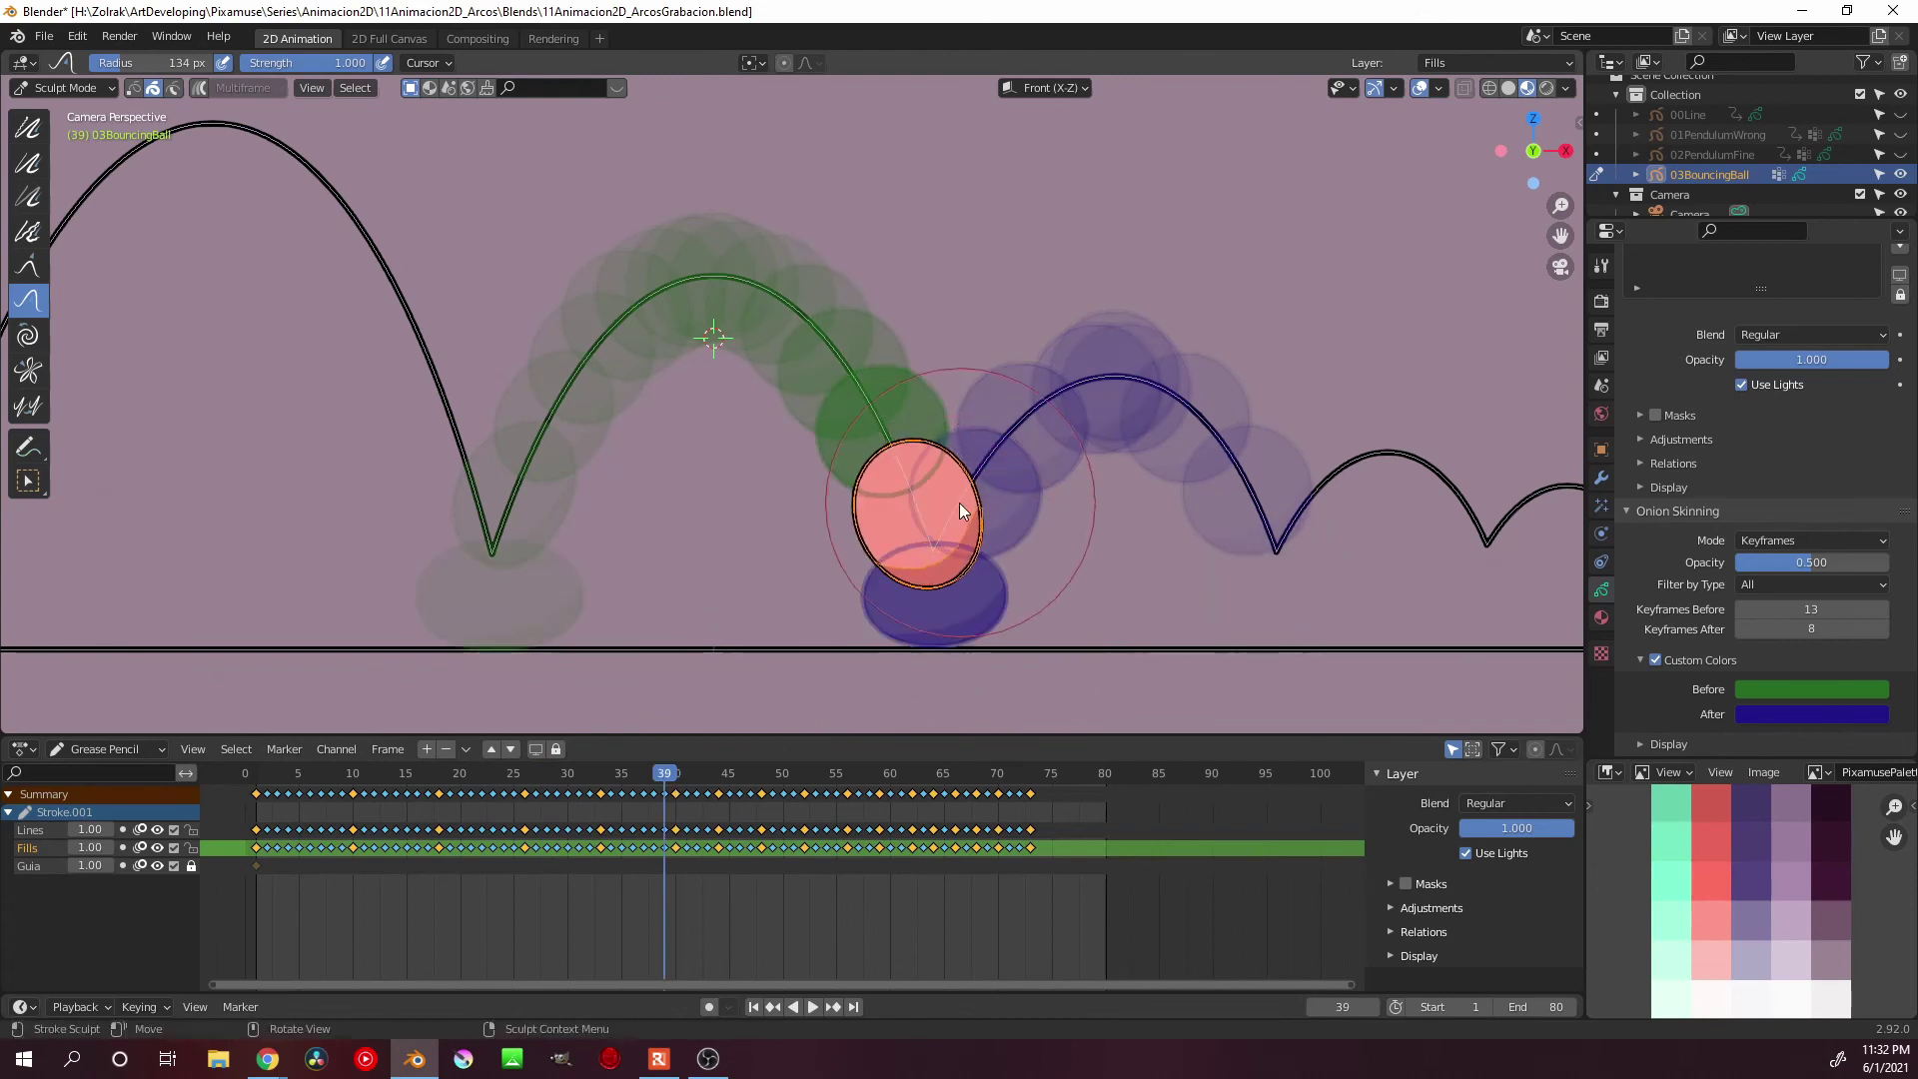
key("Left")
key("Right")
key("Right")
key("Right")
key("space")
key("space")
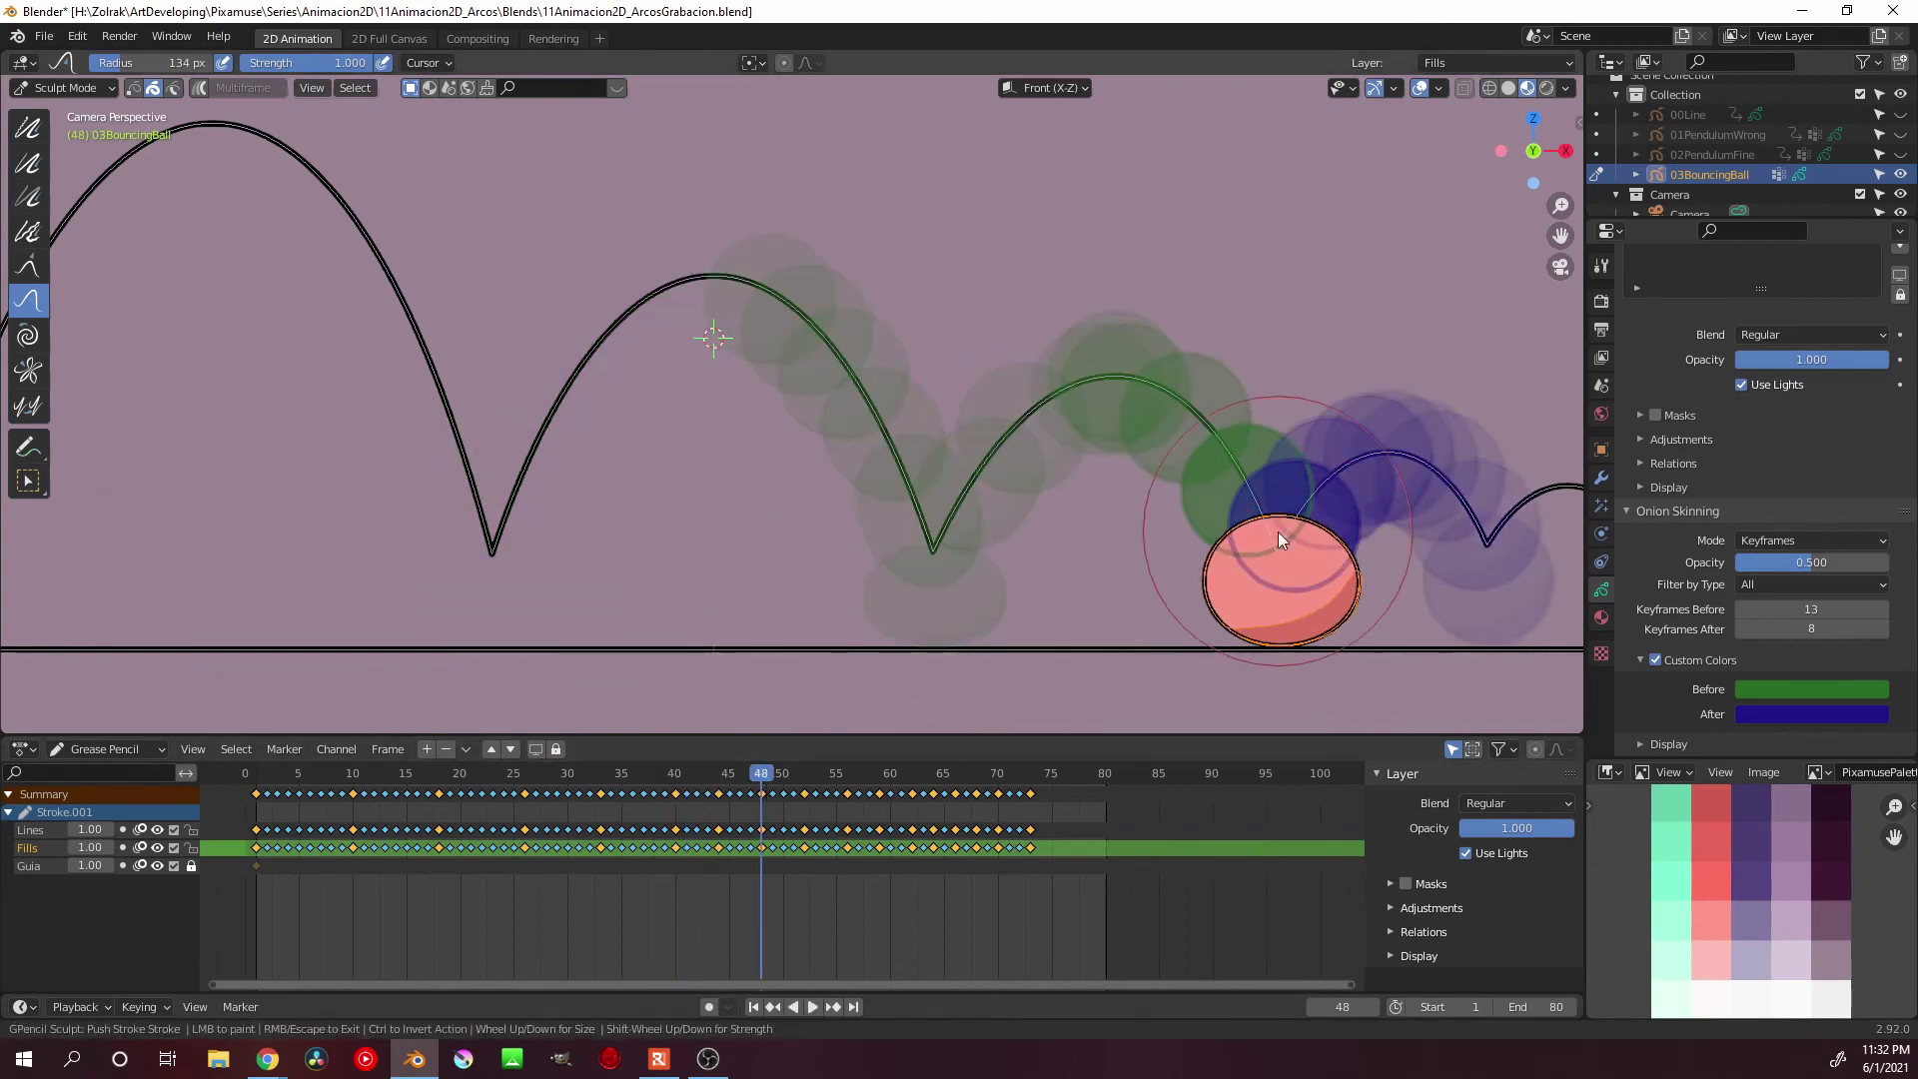
key("Right")
key("Right")
key("Right")
key("Right")
key("Right")
key("Right")
key("Right")
key("Right")
key("space")
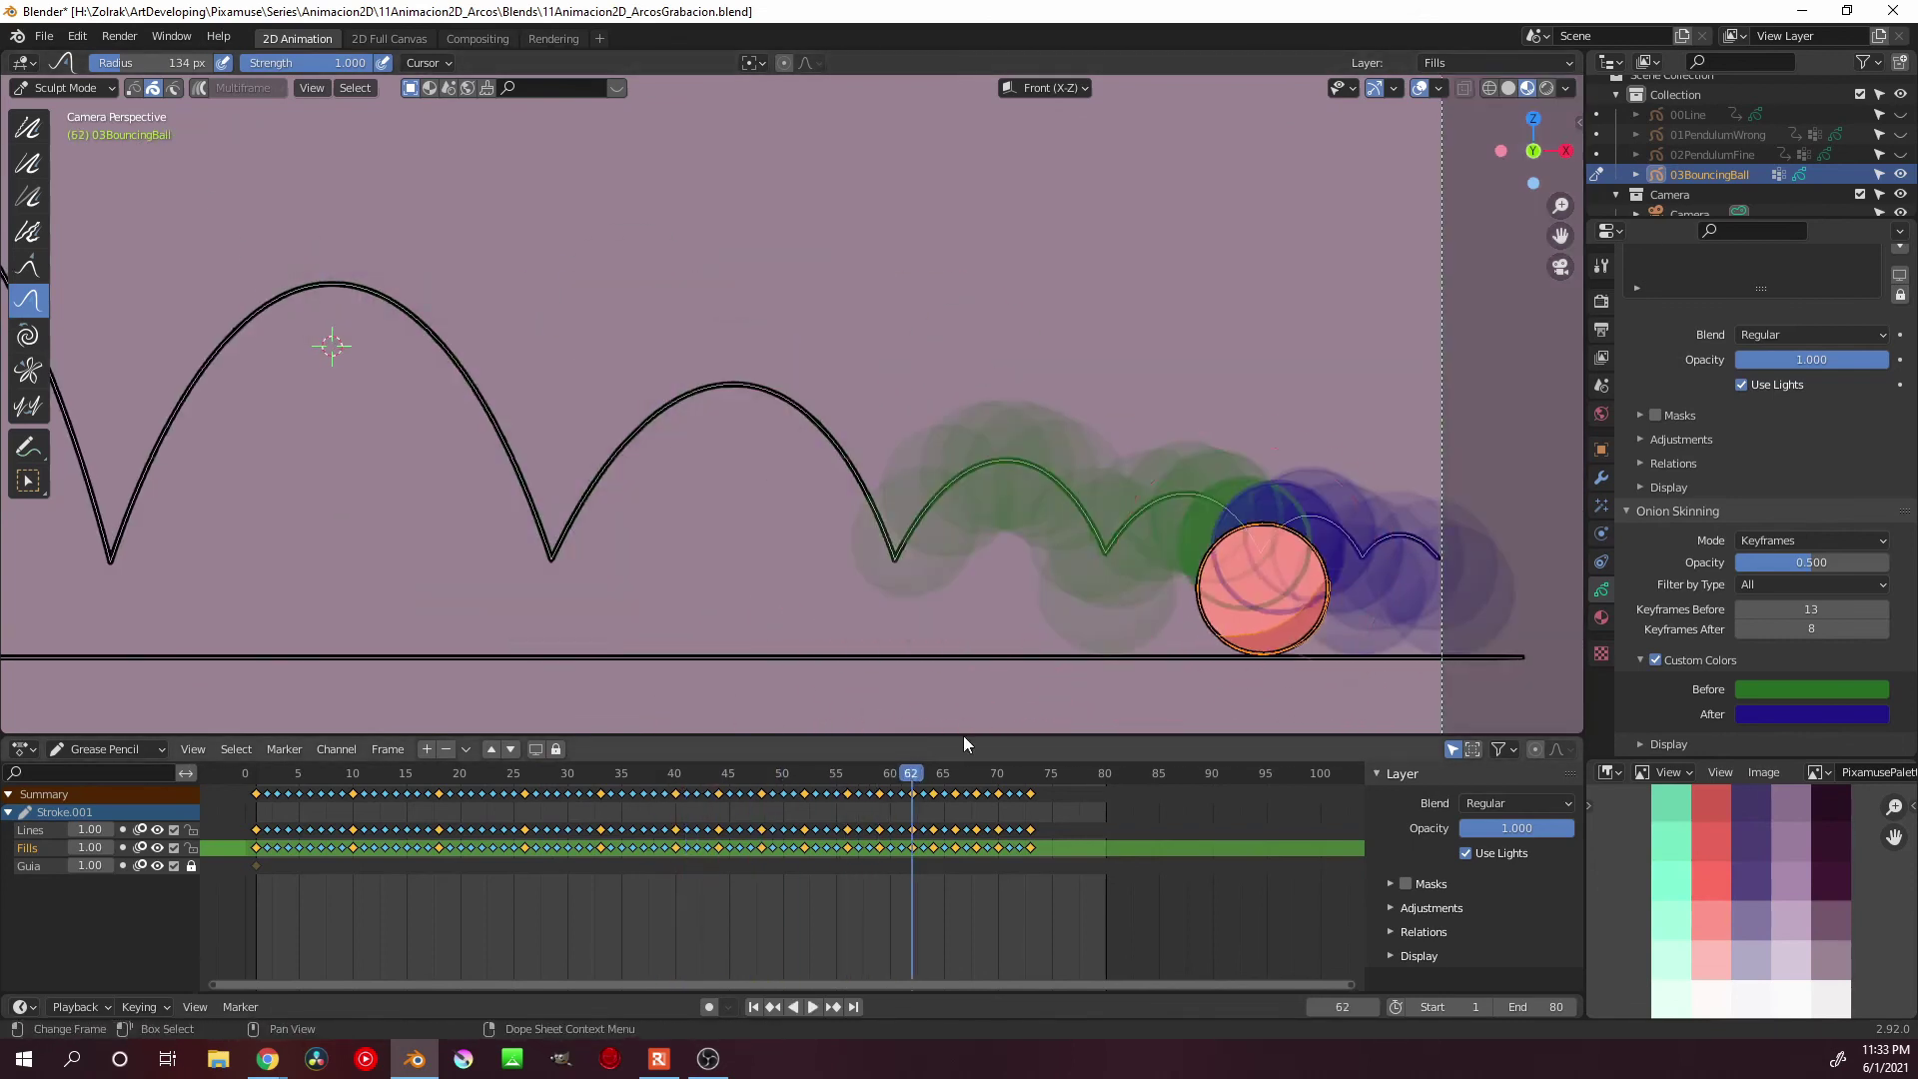
key("ctrl+Tab")
scroll(931, 636, "down", 3)
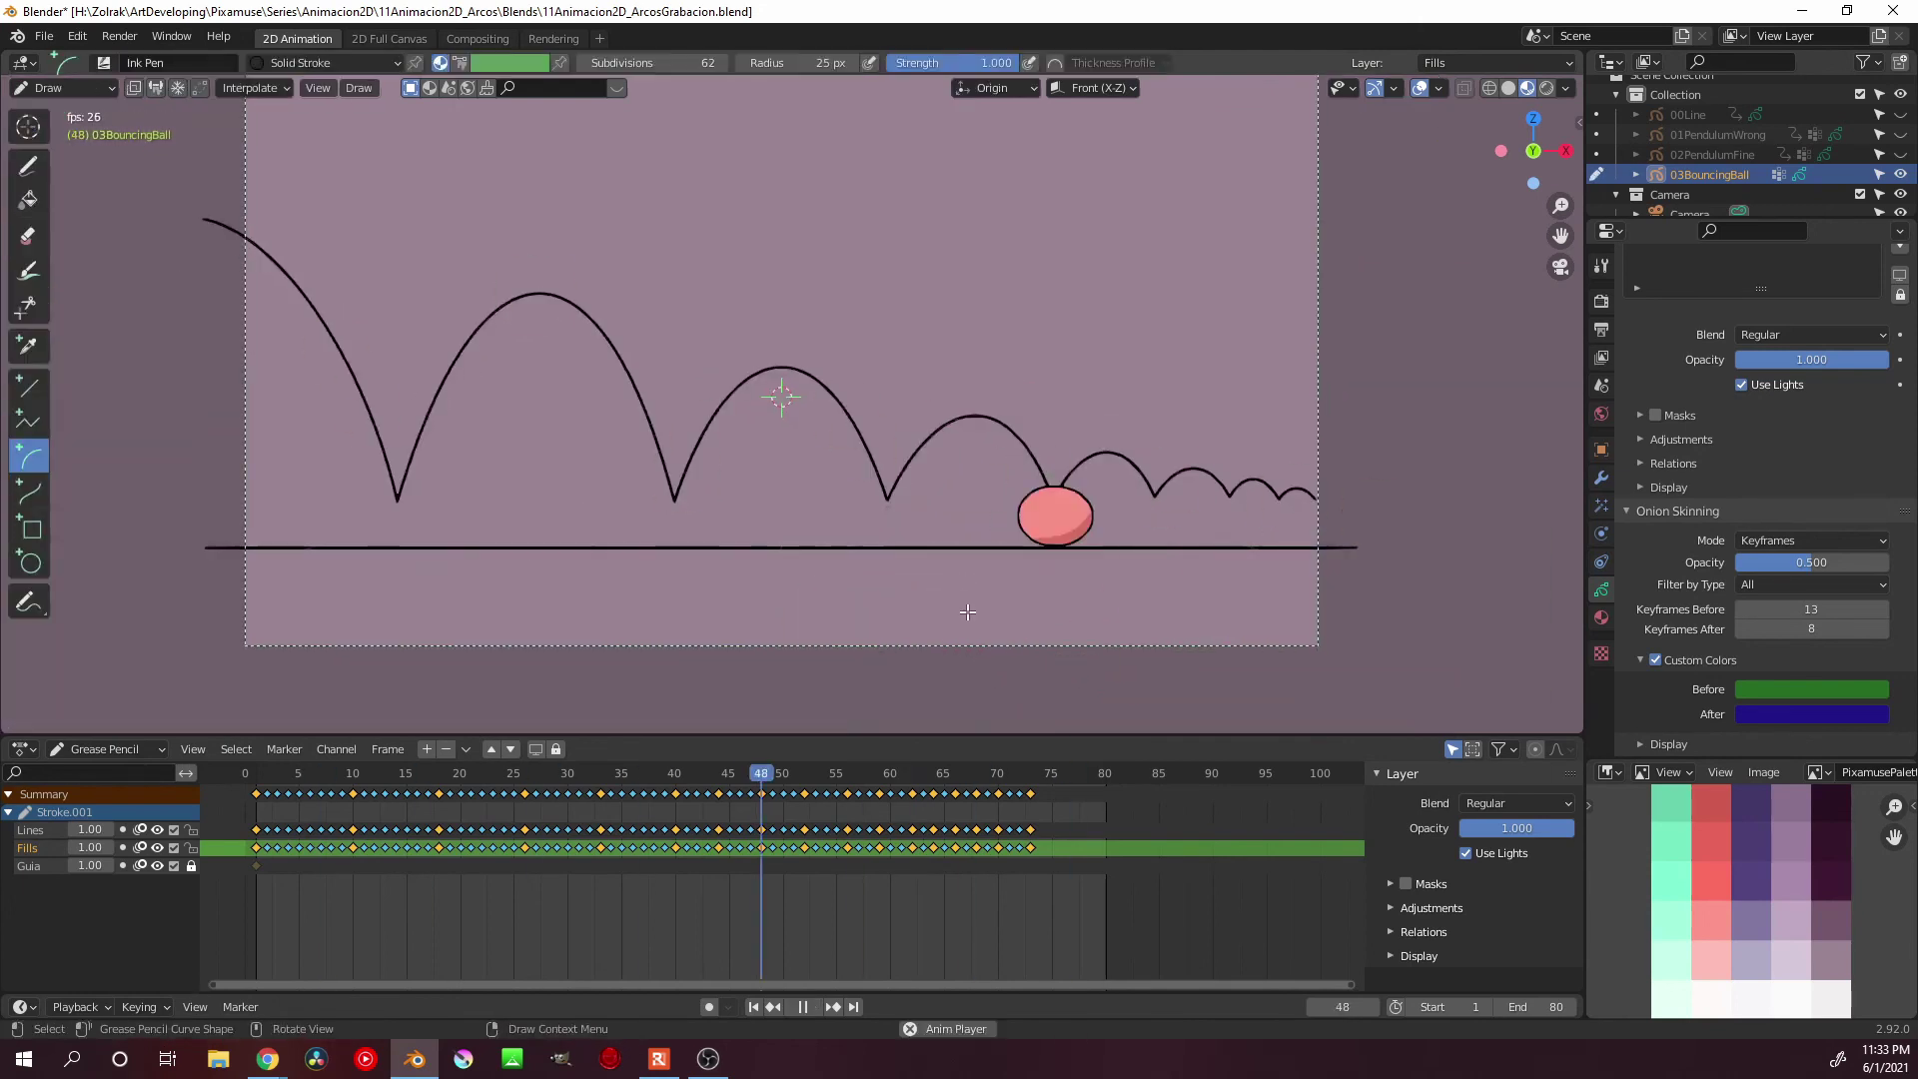